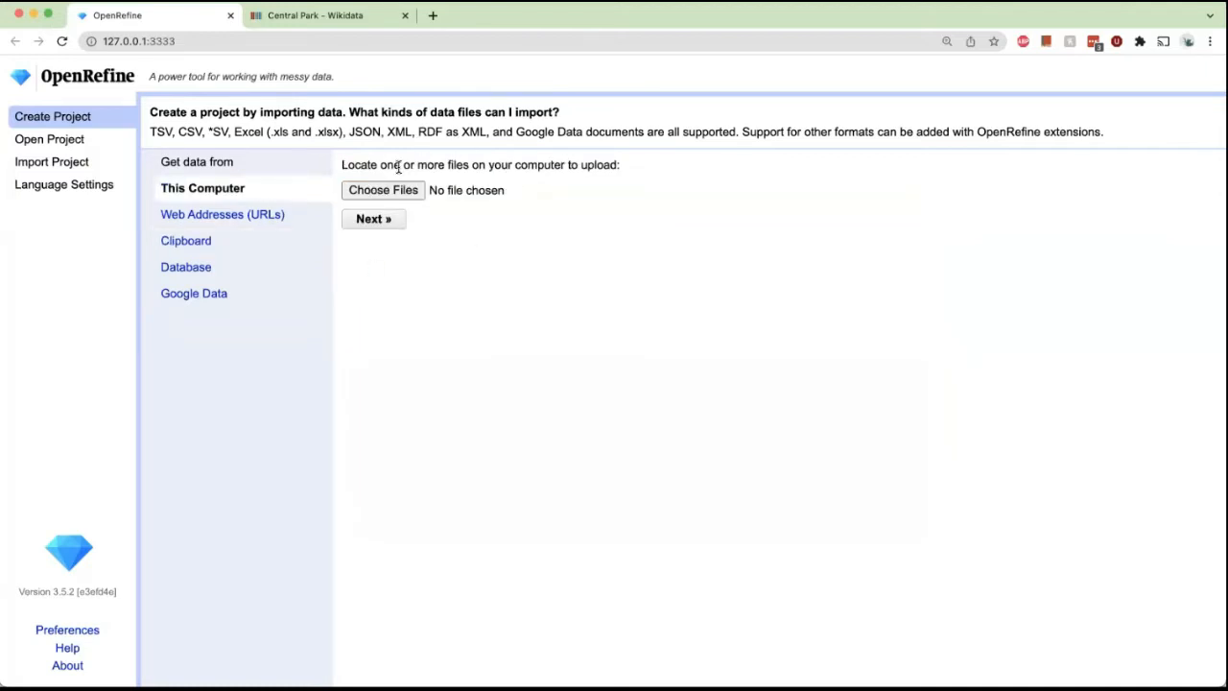
# Browse the project start page's import sources, project sections and language options.
pyautogui.click(275, 214)
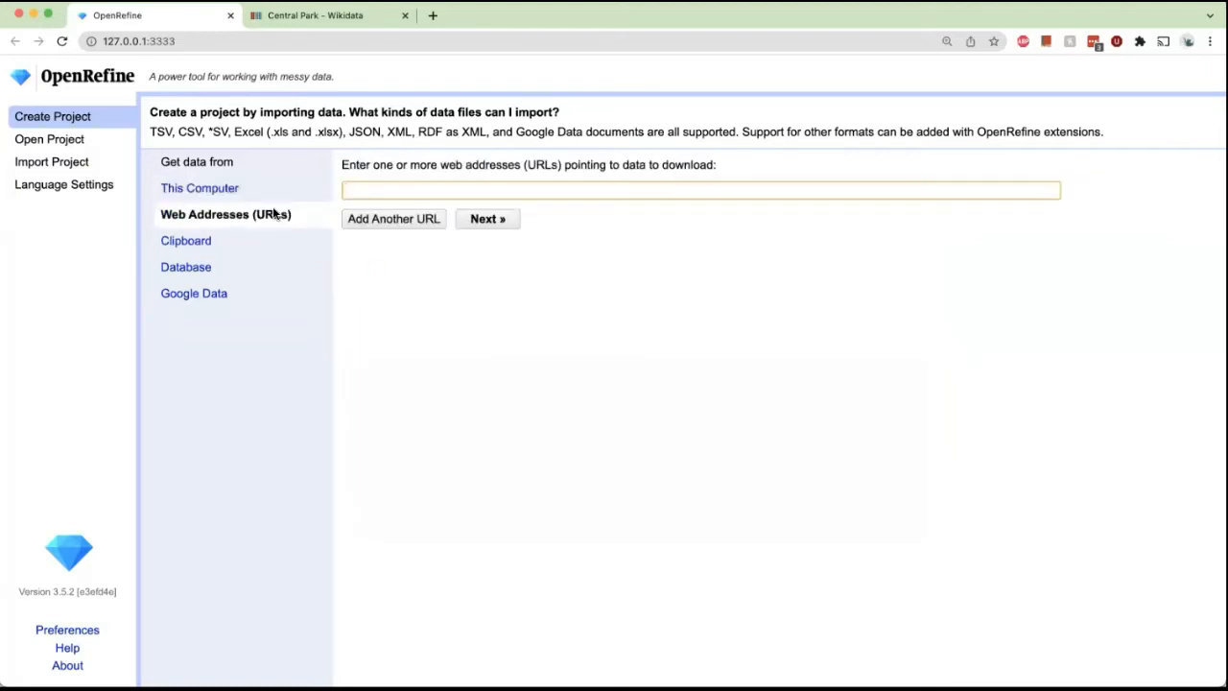
pyautogui.click(208, 244)
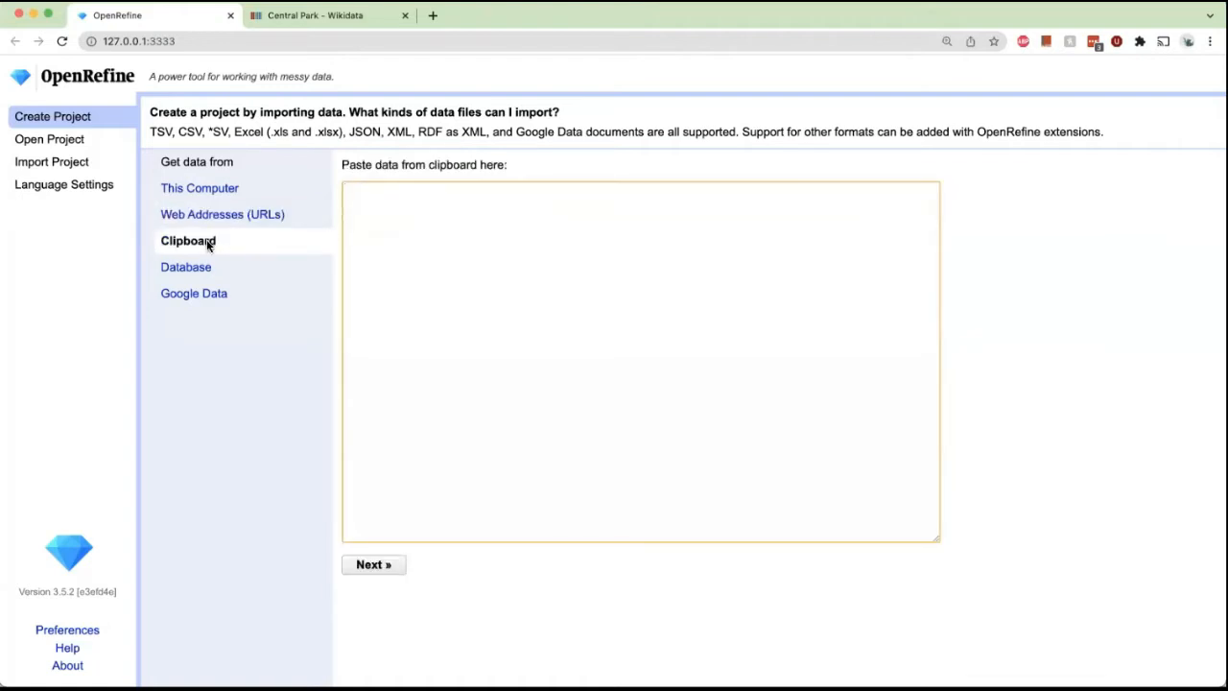
pyautogui.click(204, 267)
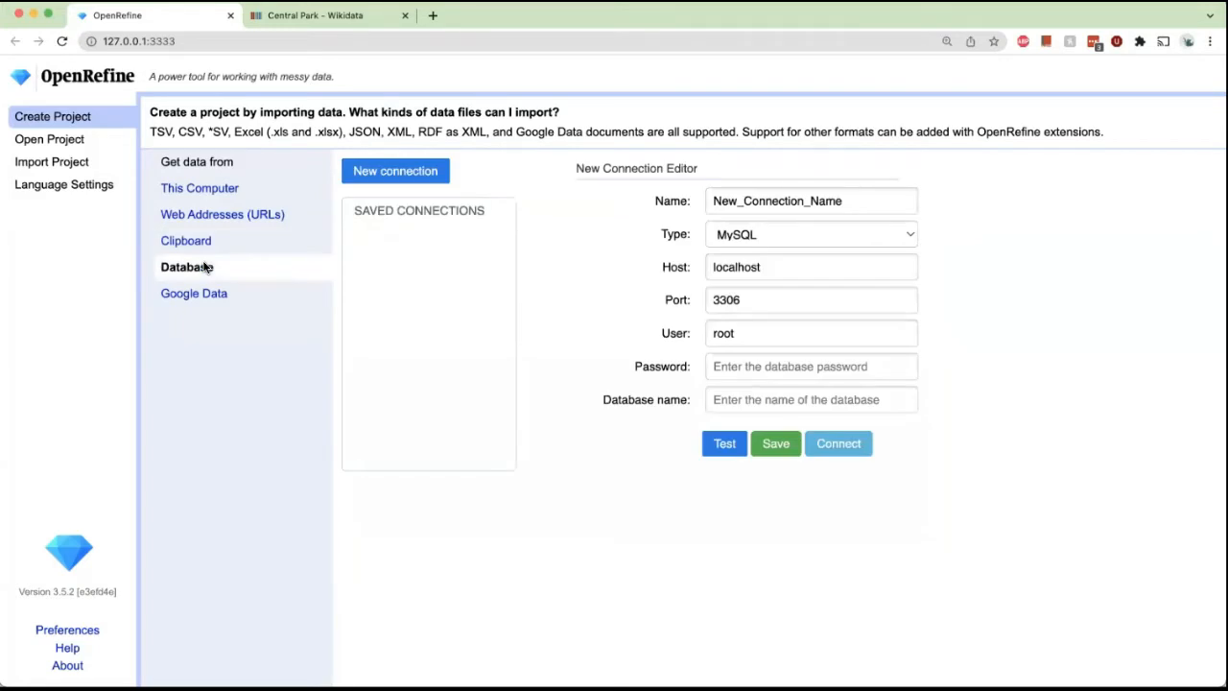
pyautogui.click(87, 140)
pyautogui.click(82, 163)
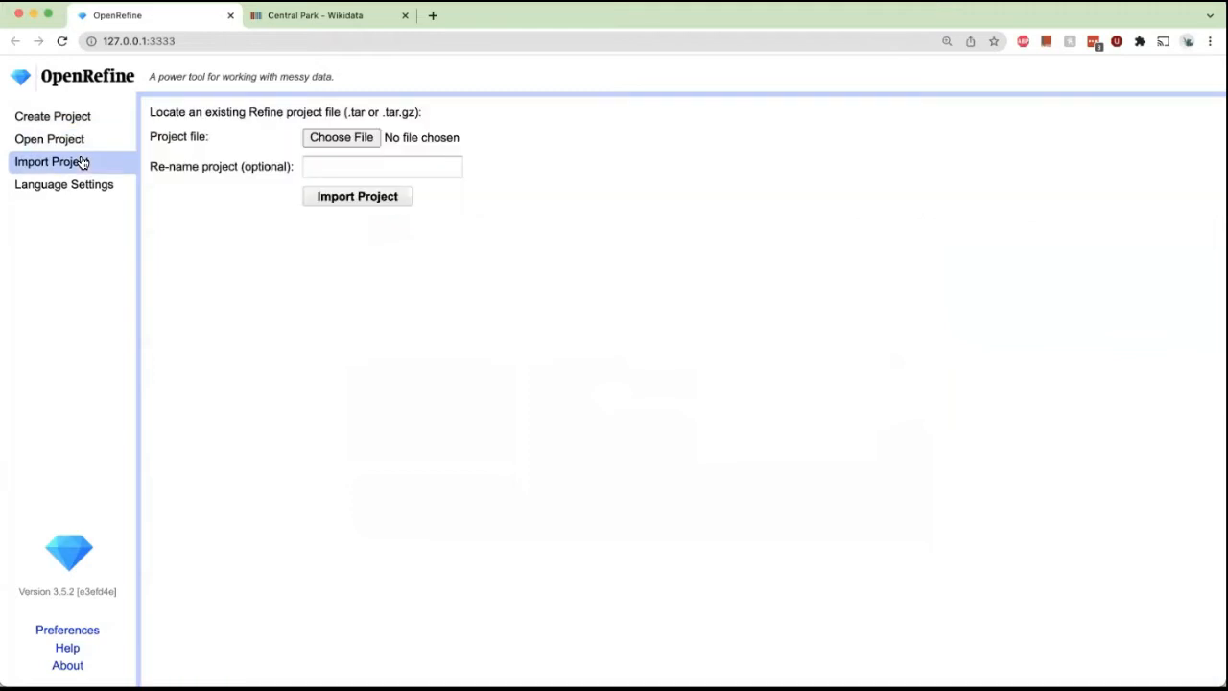
pyautogui.click(89, 185)
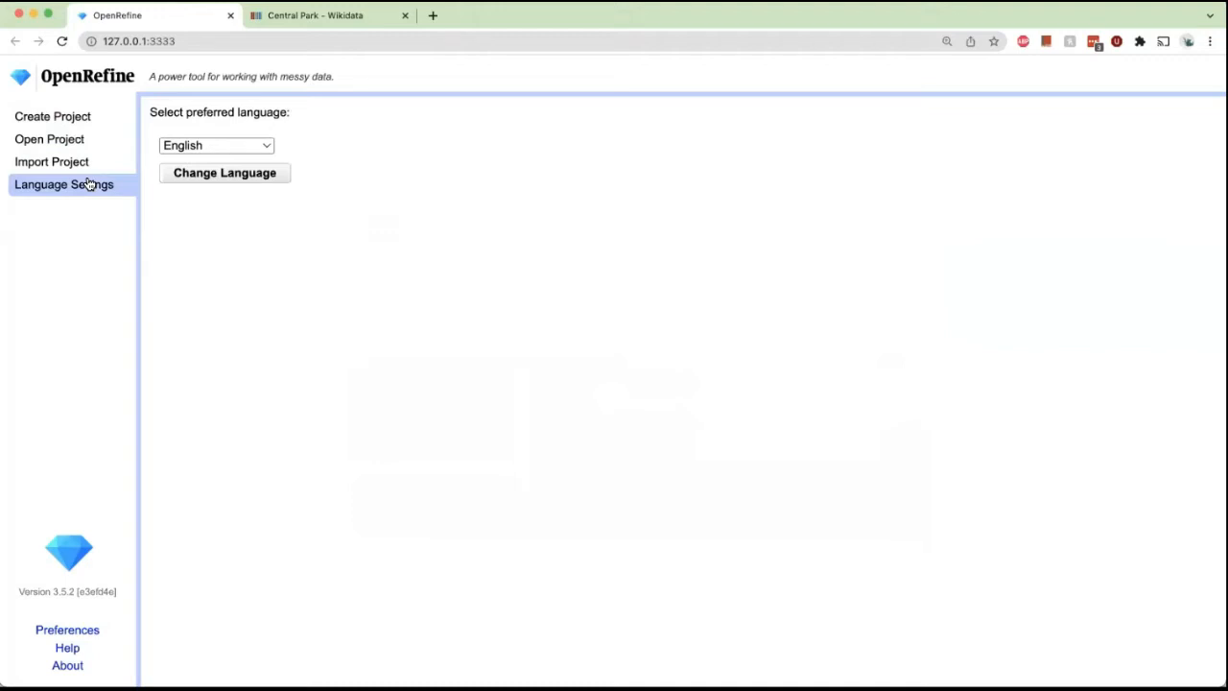
pyautogui.click(200, 146)
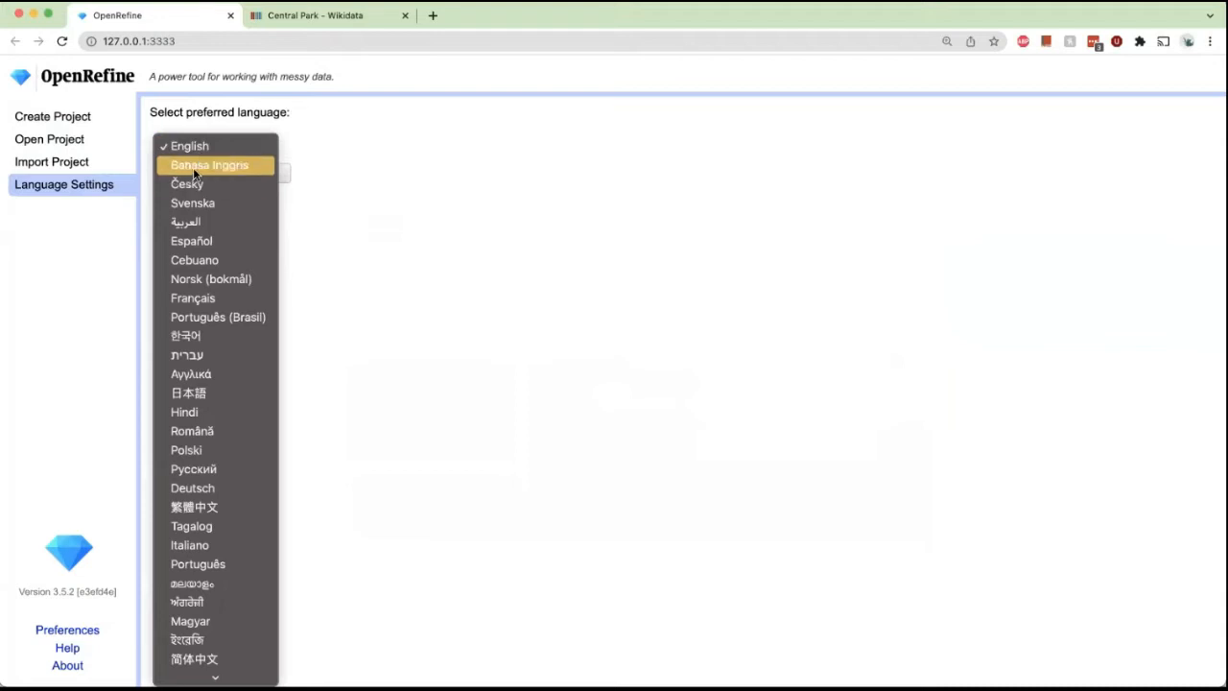
pyautogui.click(328, 262)
pyautogui.click(60, 119)
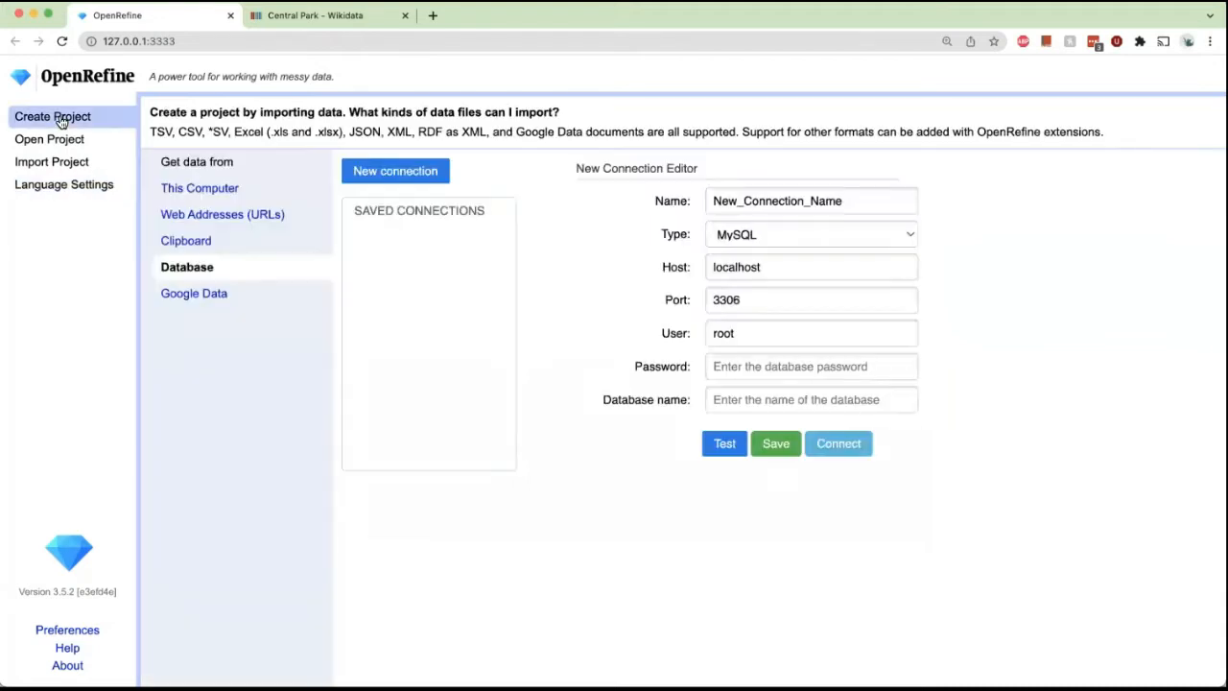
# Upload the squirrel census CSV file from this computer and continue to the parsing options.
pyautogui.click(223, 190)
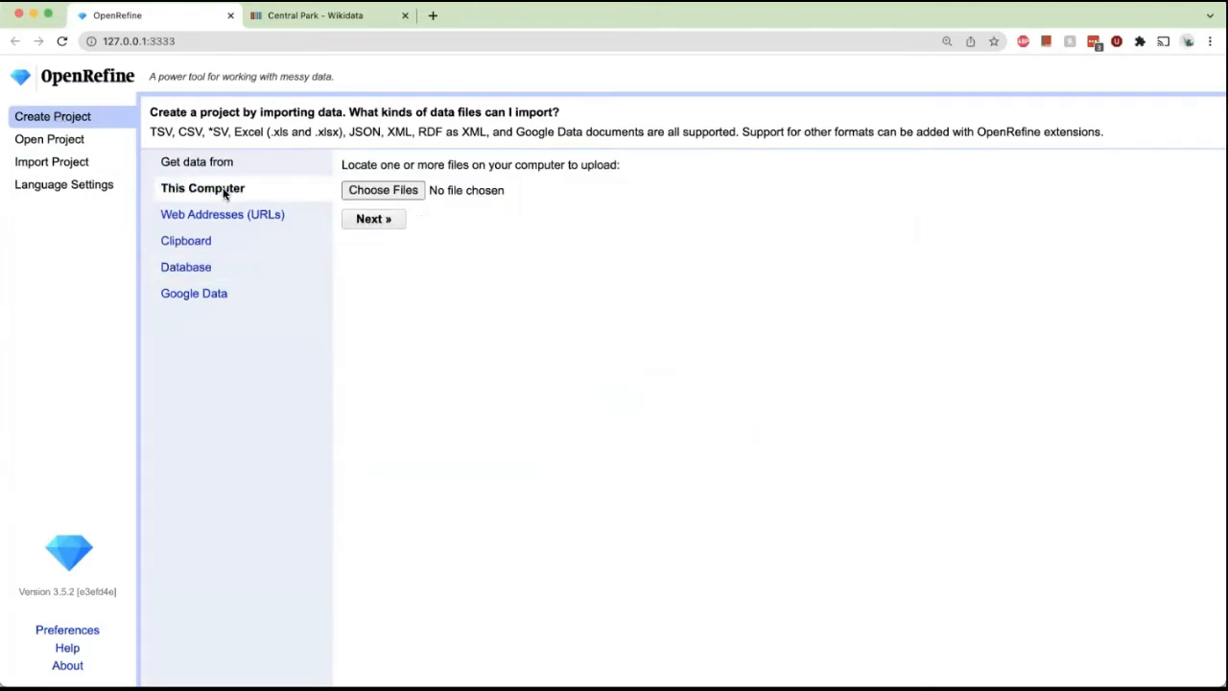
pyautogui.click(384, 190)
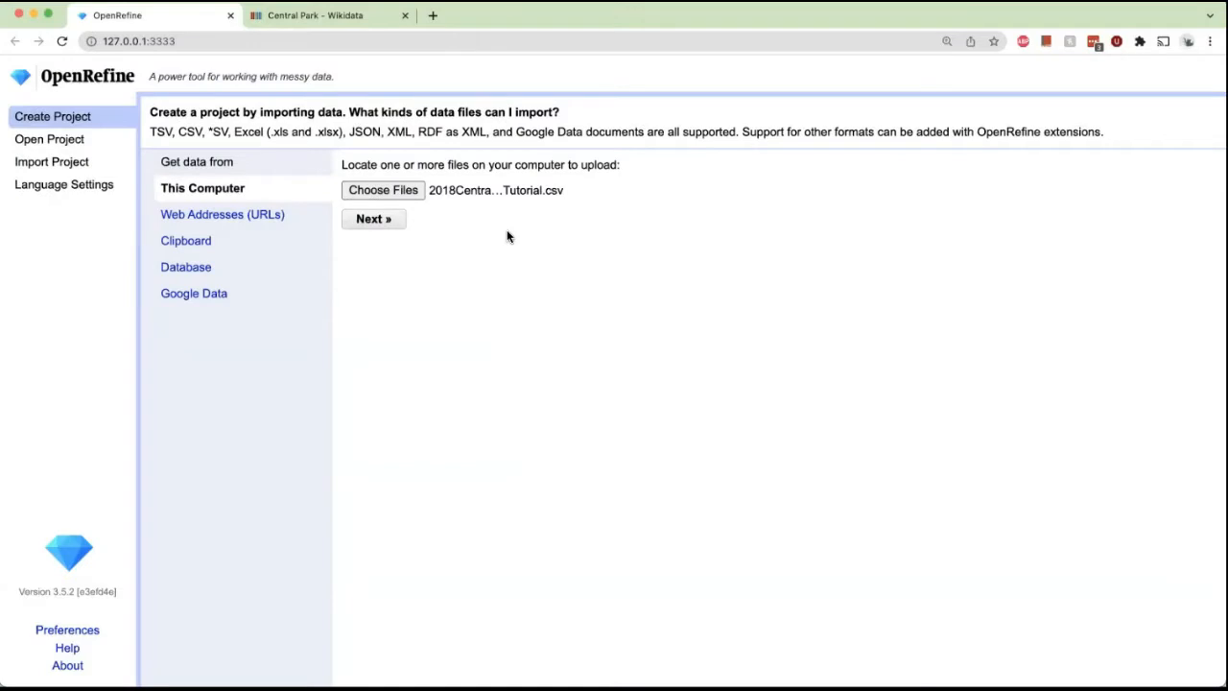
pyautogui.click(392, 219)
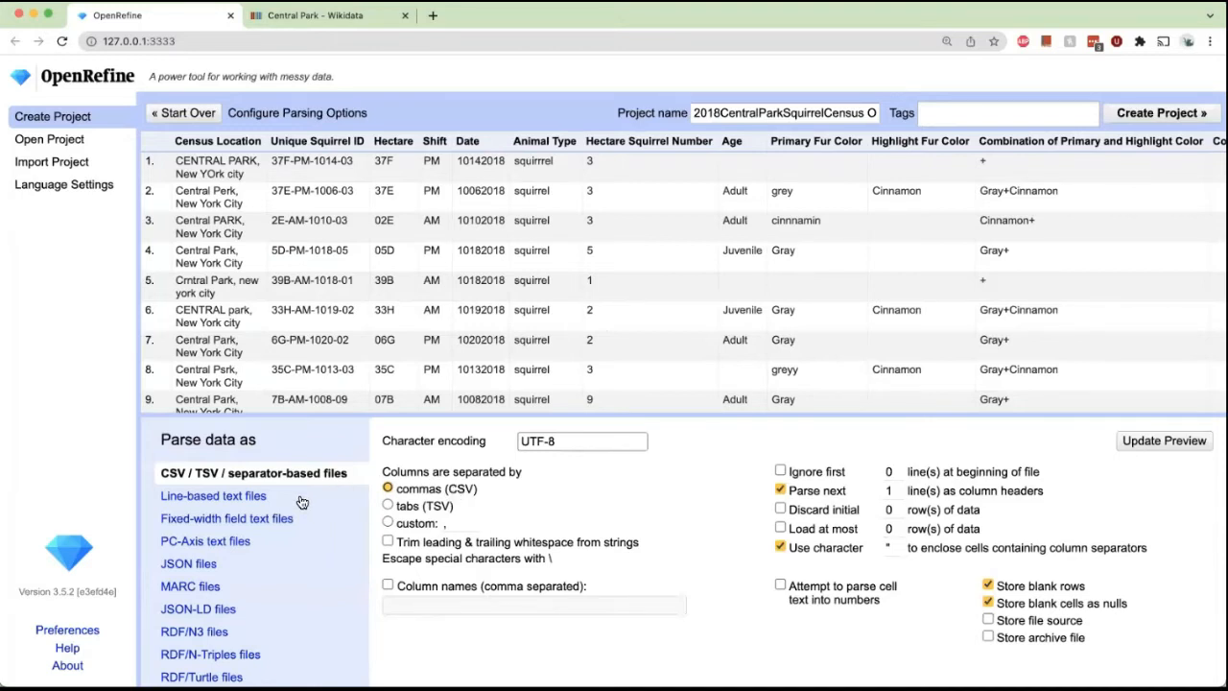
# Preview the data parsed as line-based text, then return to CSV parsing.
pyautogui.click(259, 496)
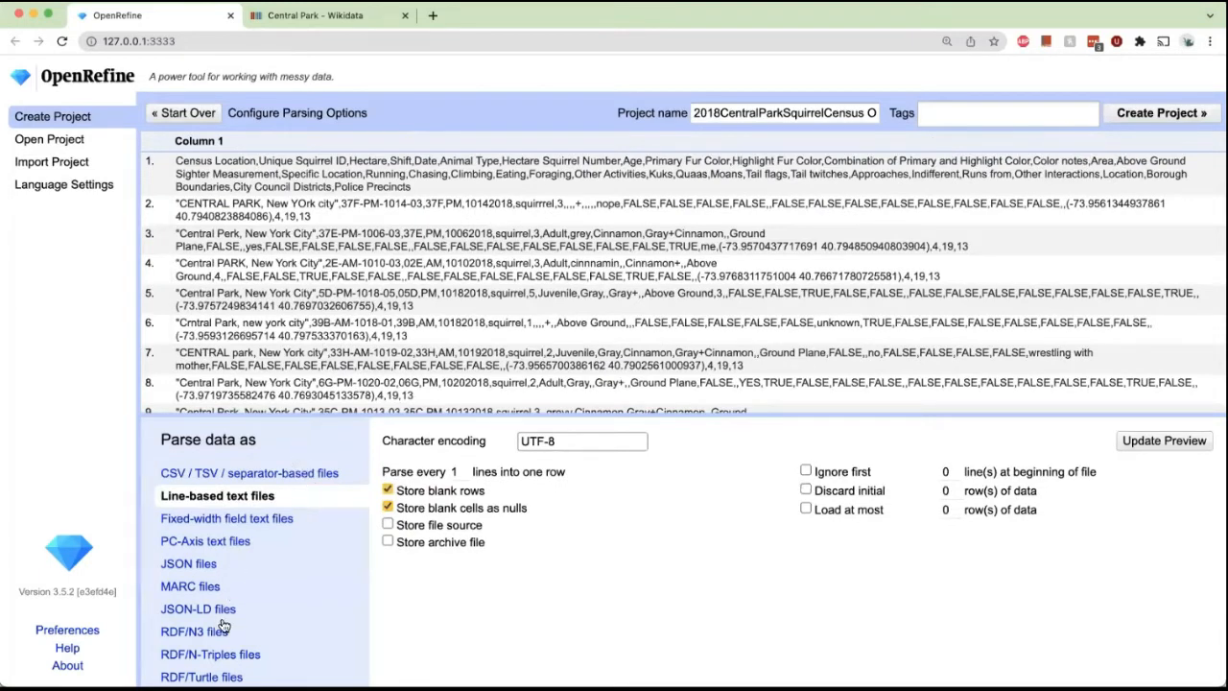
pyautogui.click(227, 475)
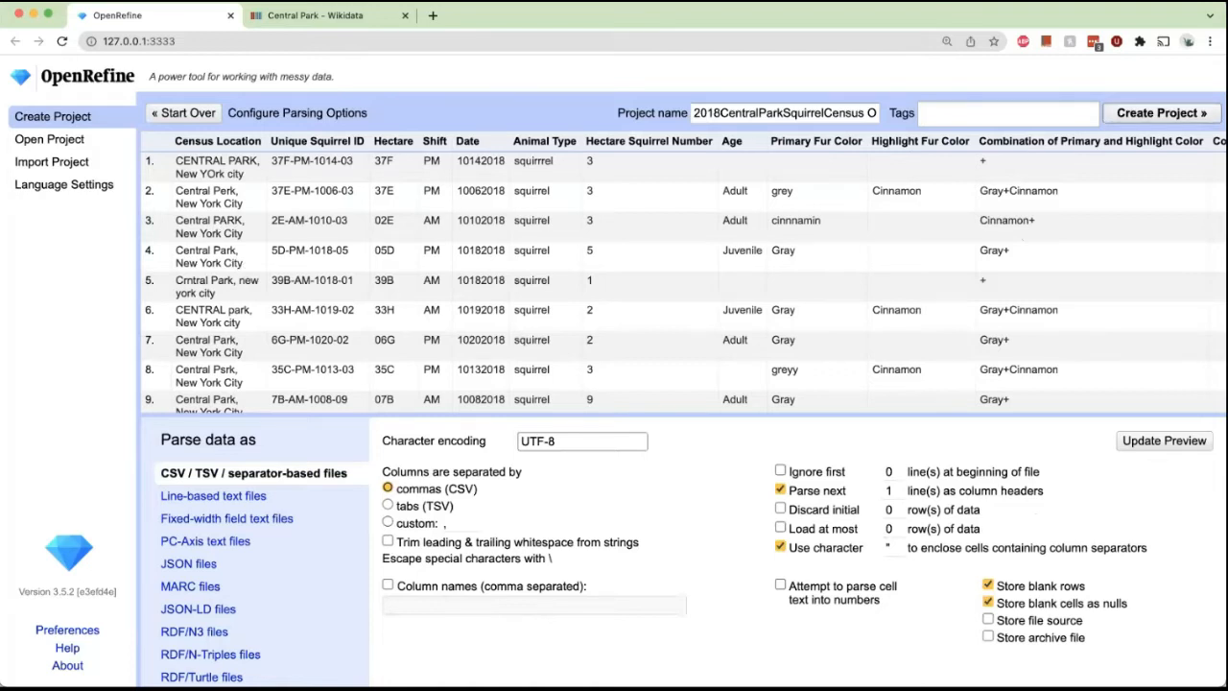
# Rename the project MessyData and create it.
pyautogui.click(831, 113)
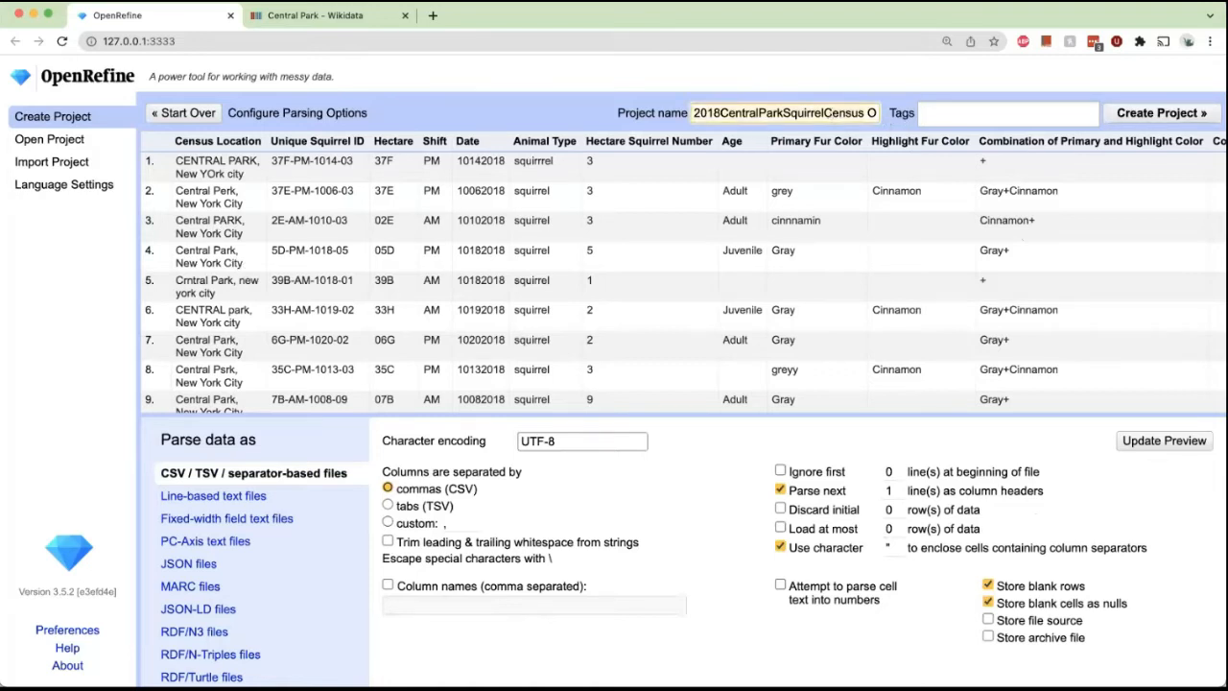
pyautogui.press('super+a')
pyautogui.write('MessyData')
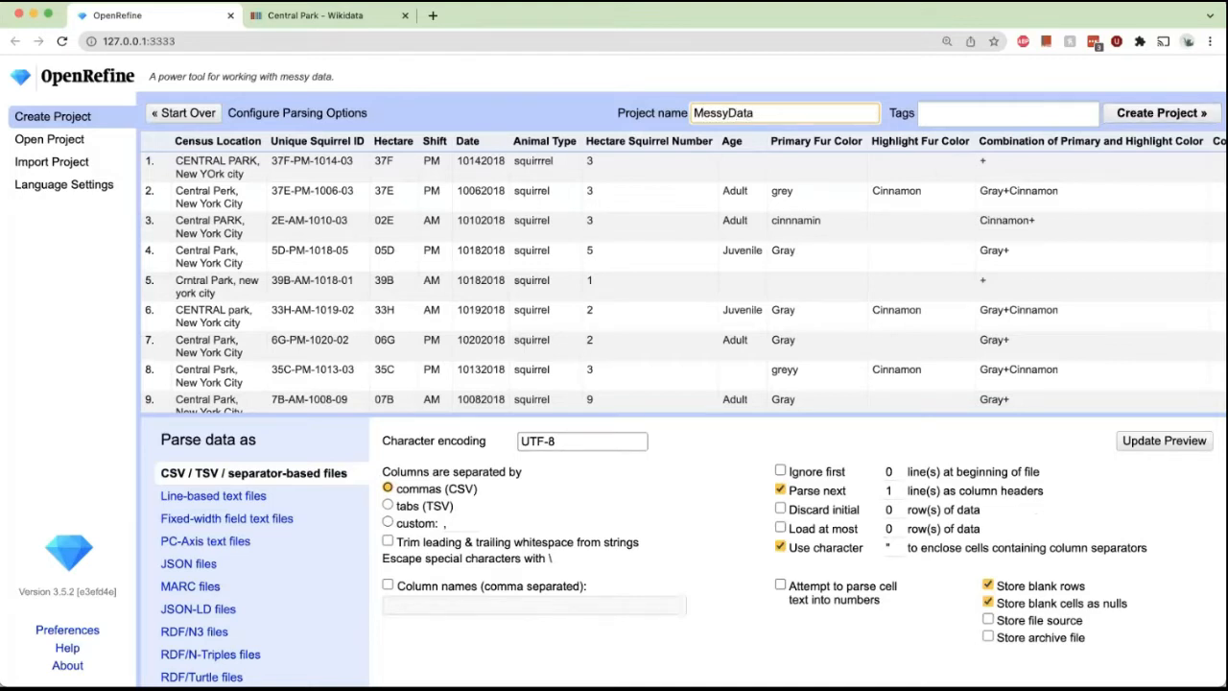
pyautogui.click(1161, 112)
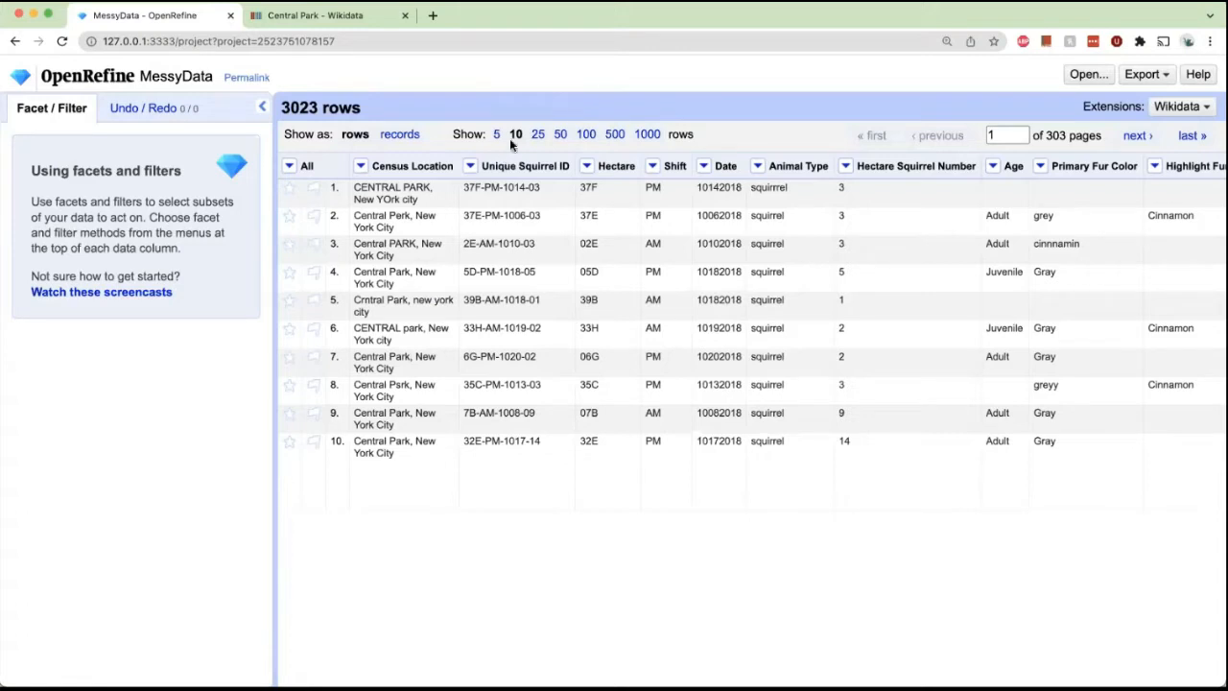
# Show 50 rows per page and switch between the records and rows views, ending in rows.
pyautogui.click(562, 135)
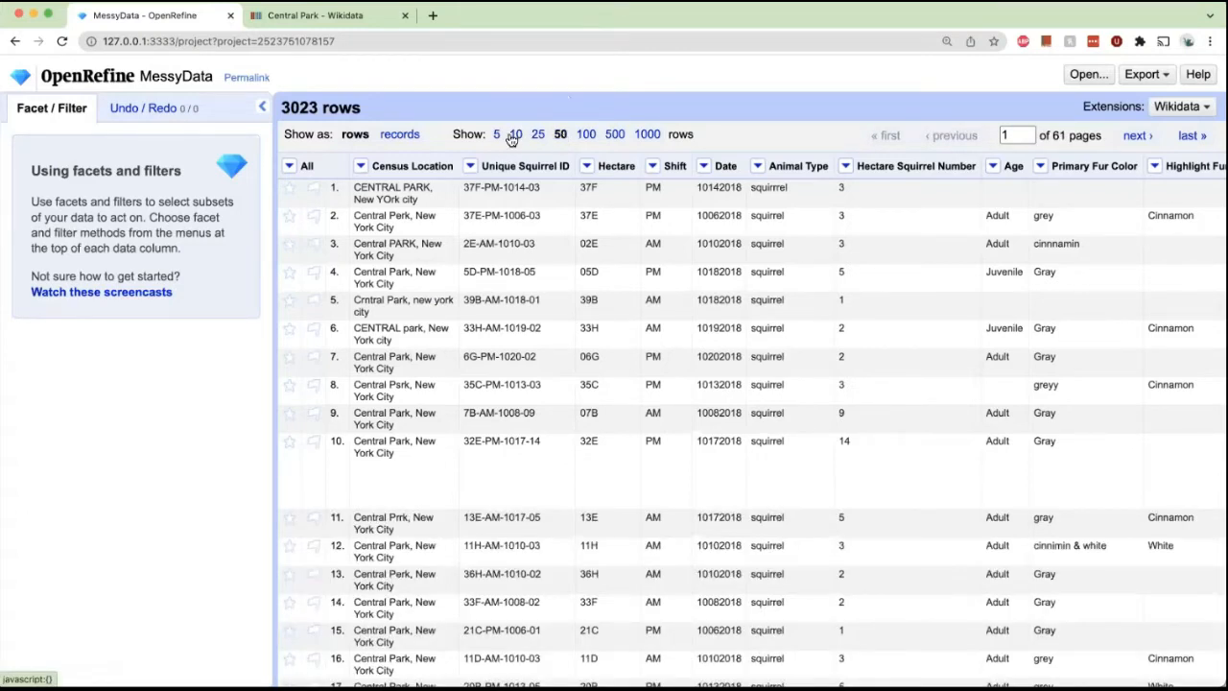
pyautogui.click(403, 136)
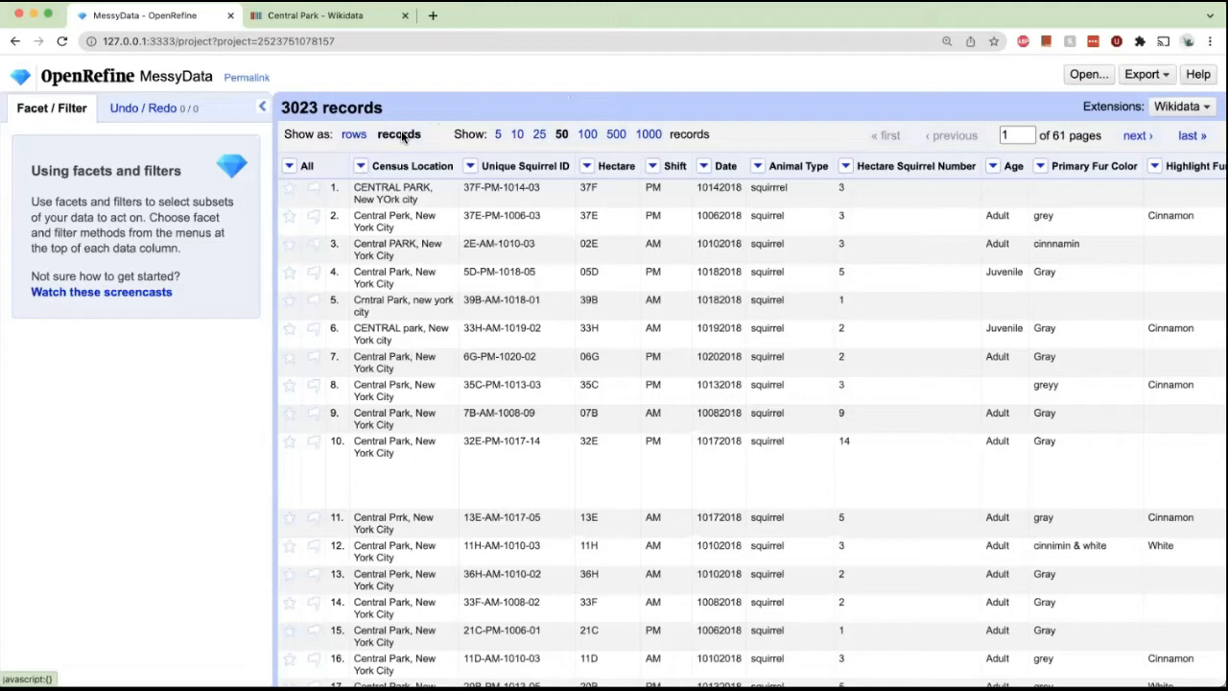
pyautogui.click(353, 137)
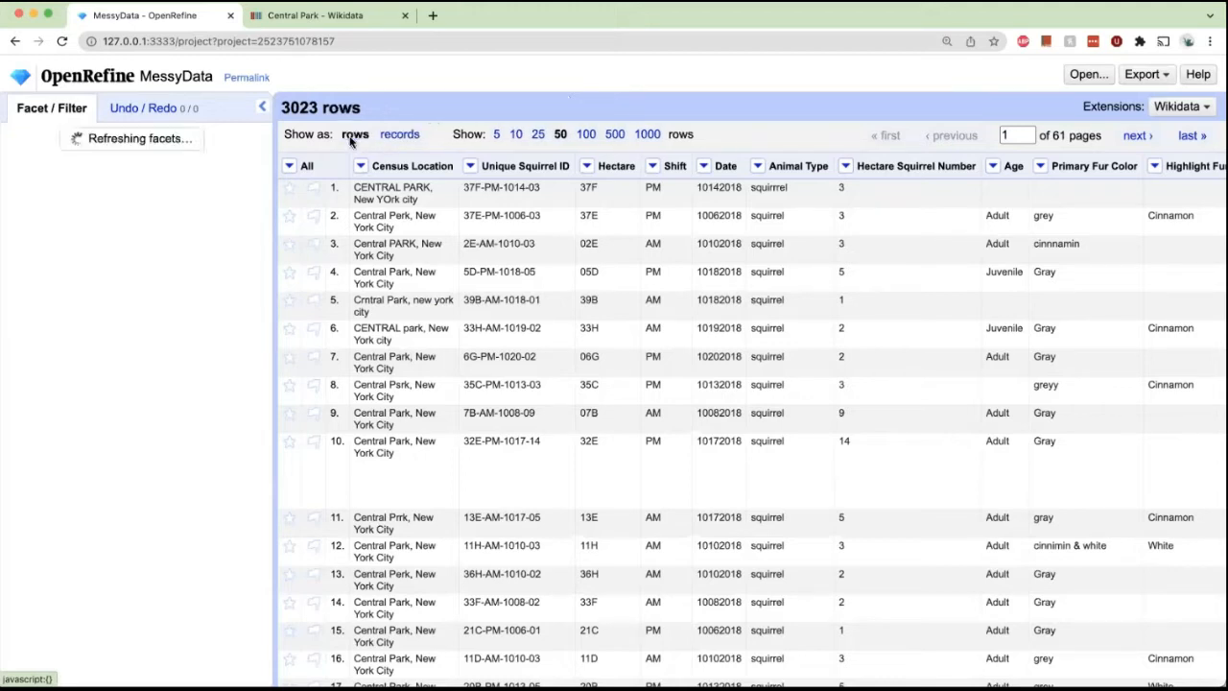
pyautogui.click(405, 135)
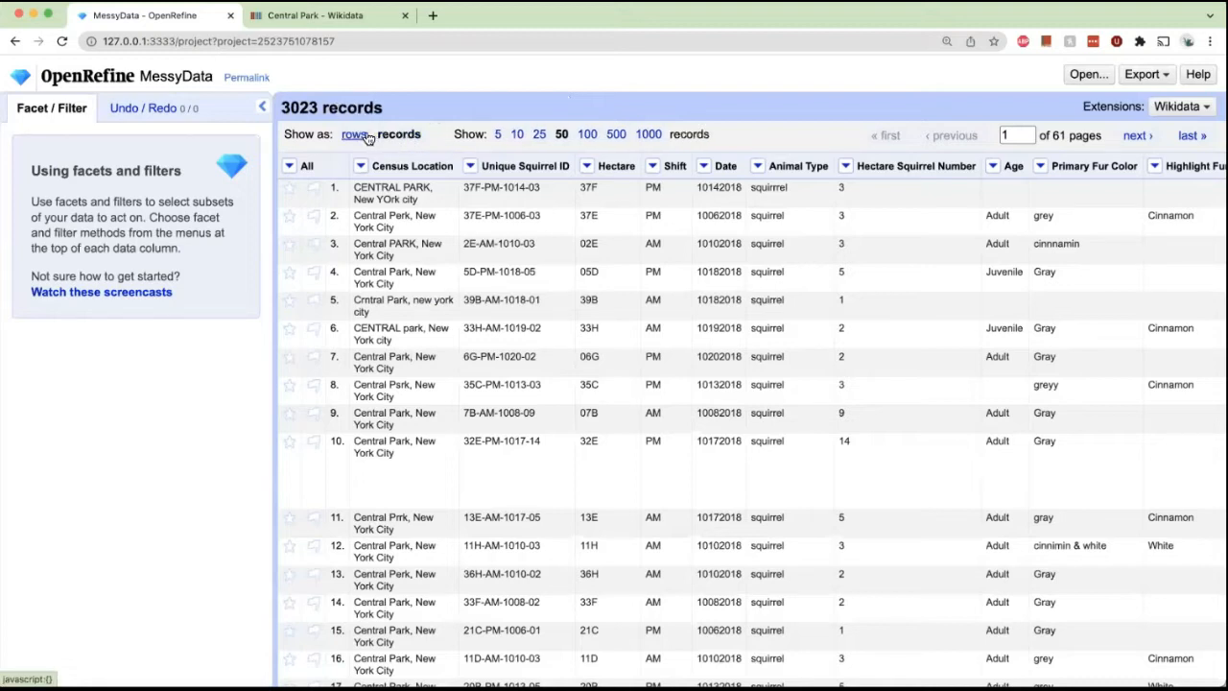
pyautogui.click(355, 138)
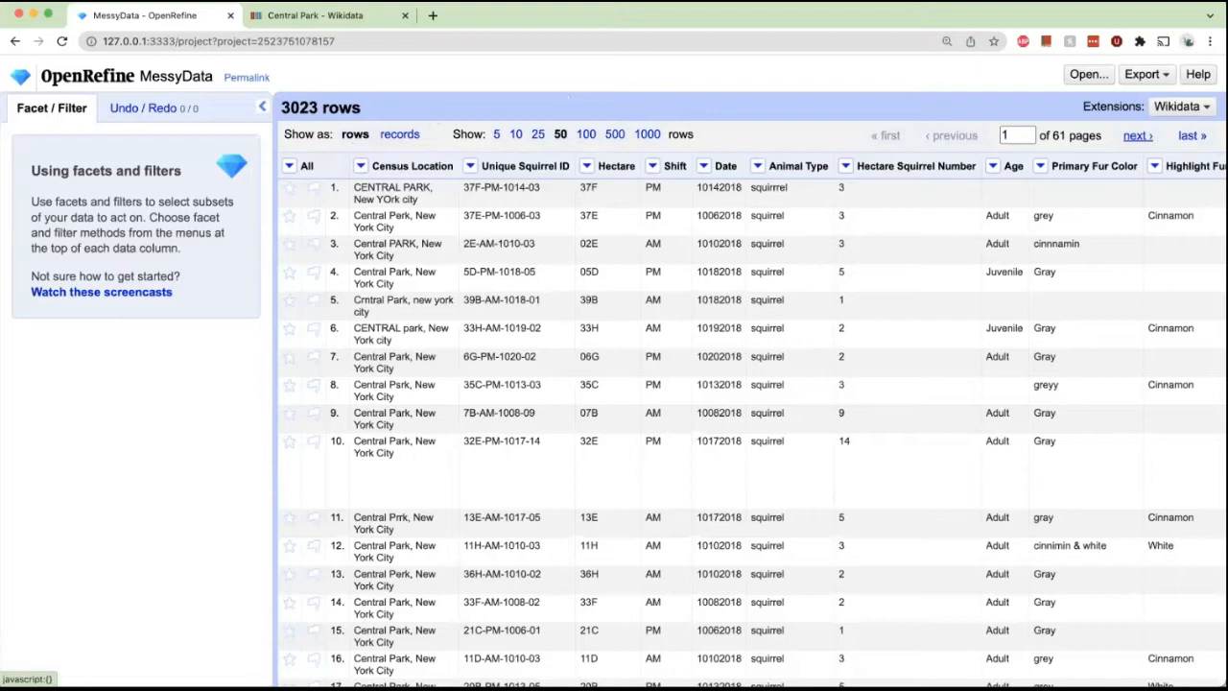
# Scroll through the table to examine all of its columns.
pyautogui.scroll(-5, 499, 312)
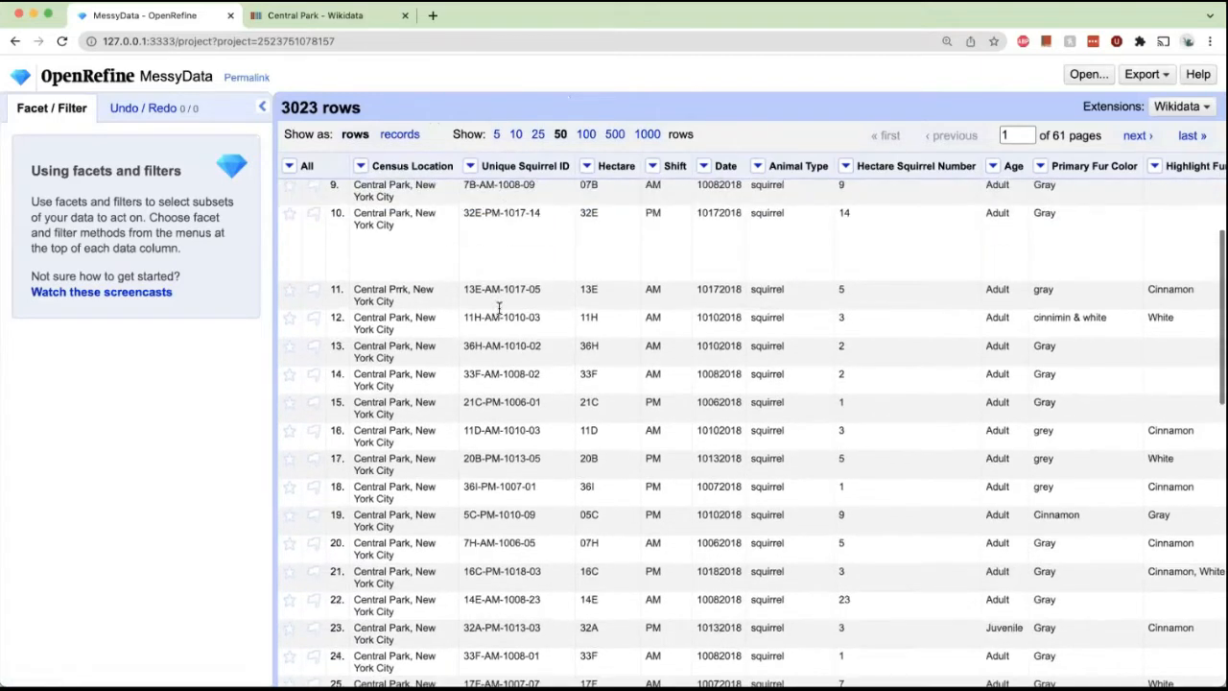
pyautogui.scroll(5, 498, 307)
pyautogui.hscroll(5, 498, 307)
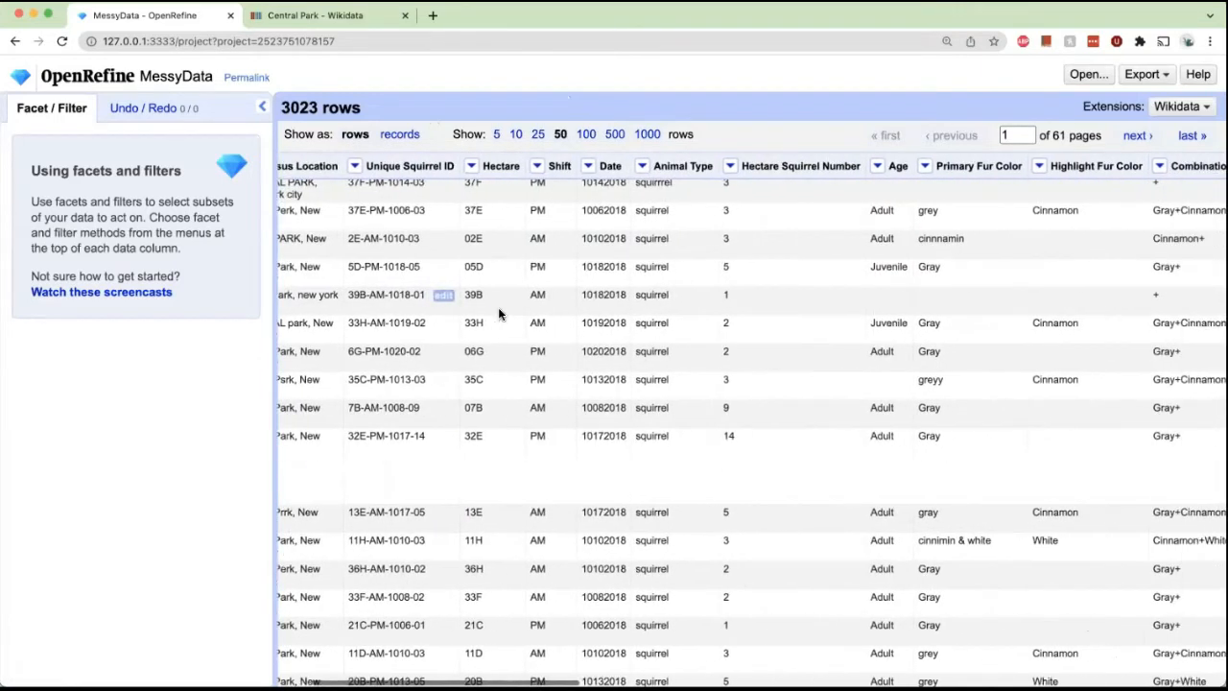
pyautogui.hscroll(10, 498, 307)
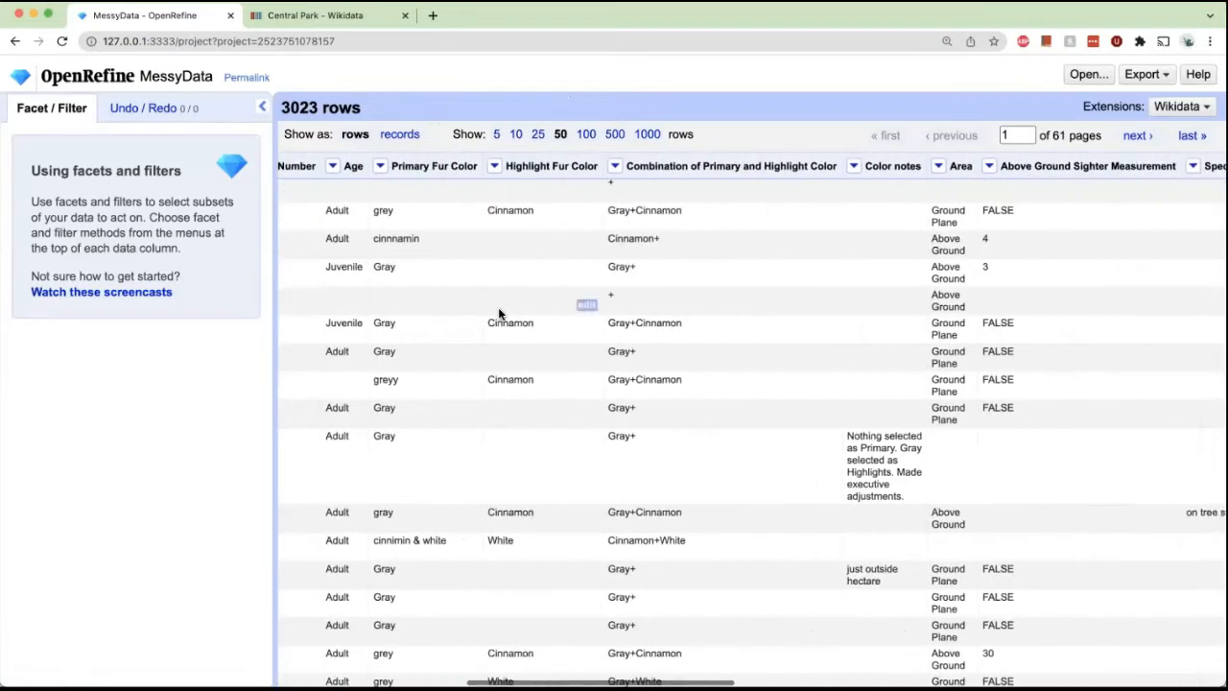
pyautogui.hscroll(3, 498, 307)
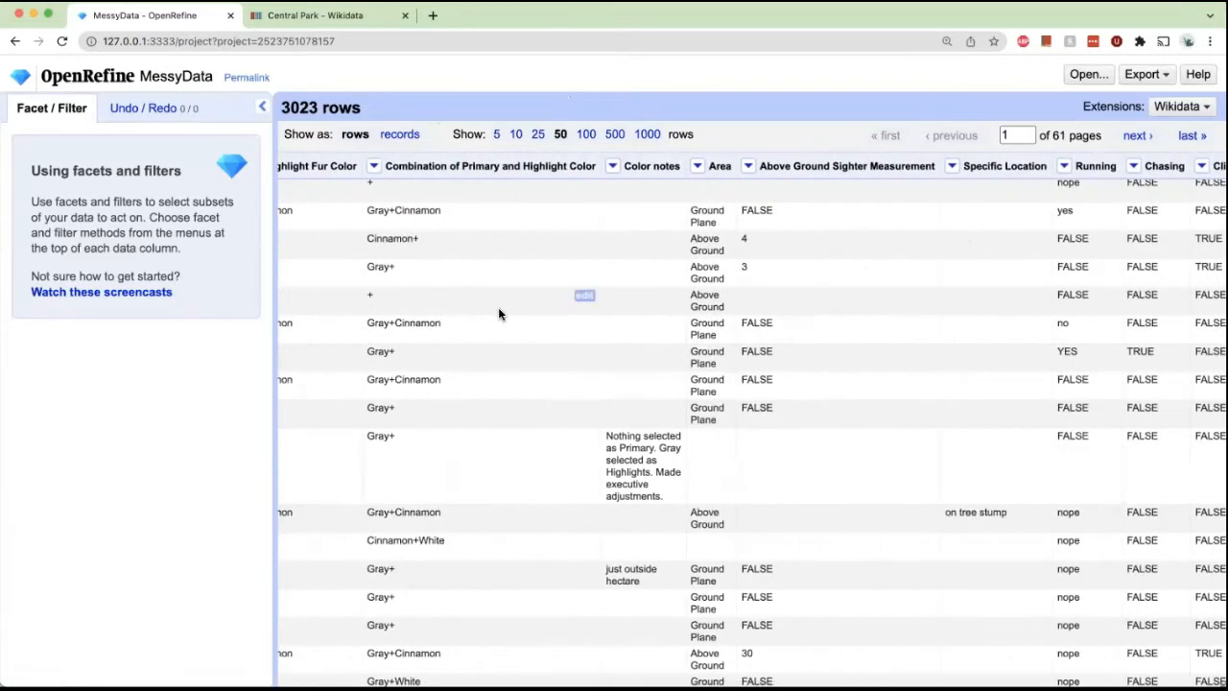
pyautogui.hscroll(6, 498, 314)
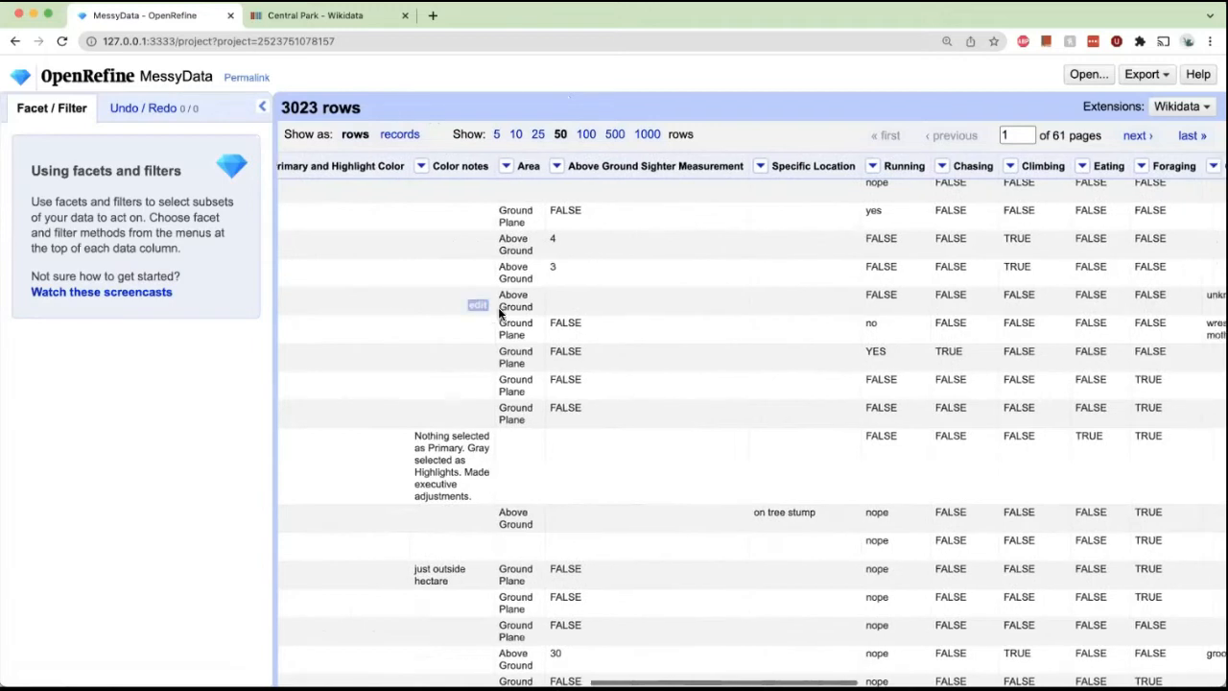
pyautogui.hscroll(1, 498, 314)
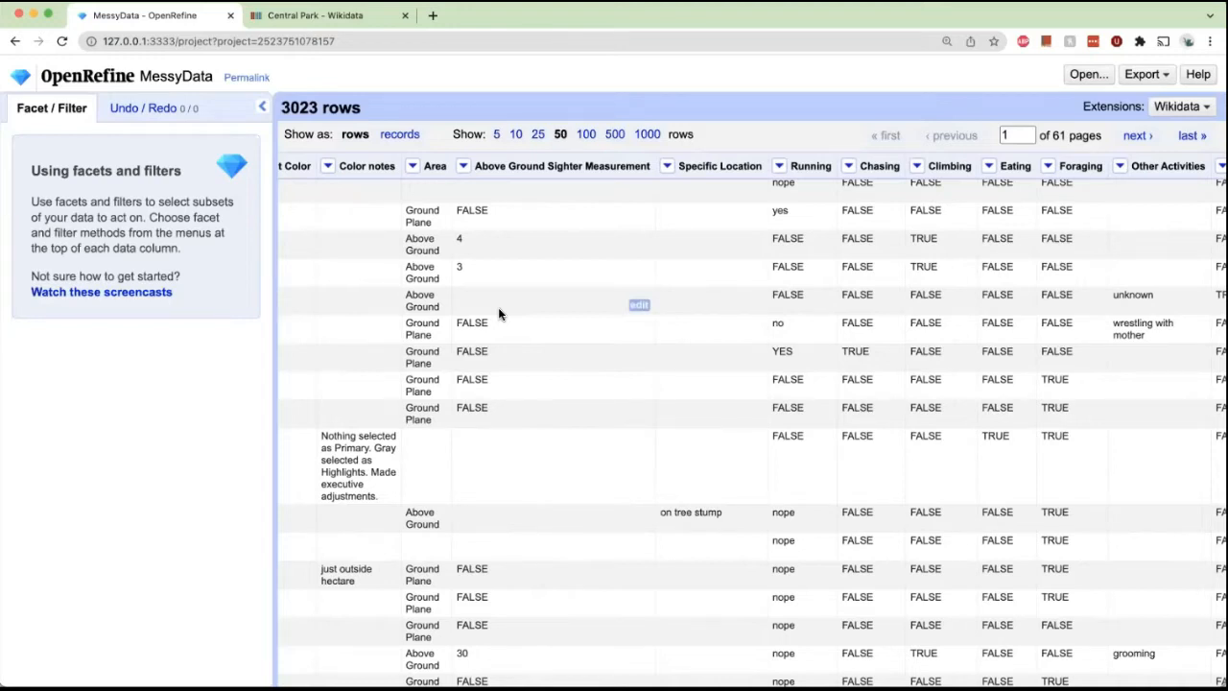
pyautogui.hscroll(-10, 497, 308)
pyautogui.hscroll(-10, 498, 314)
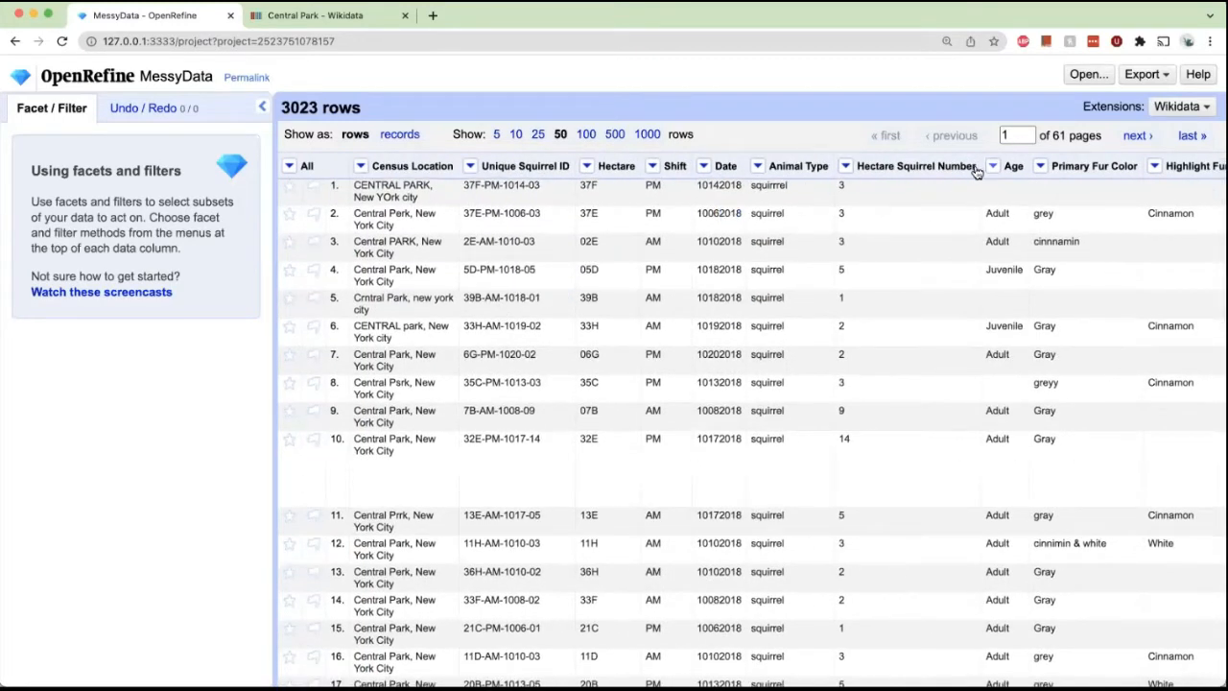
# Add a text filter on the Primary Fur Color column.
pyautogui.click(1036, 168)
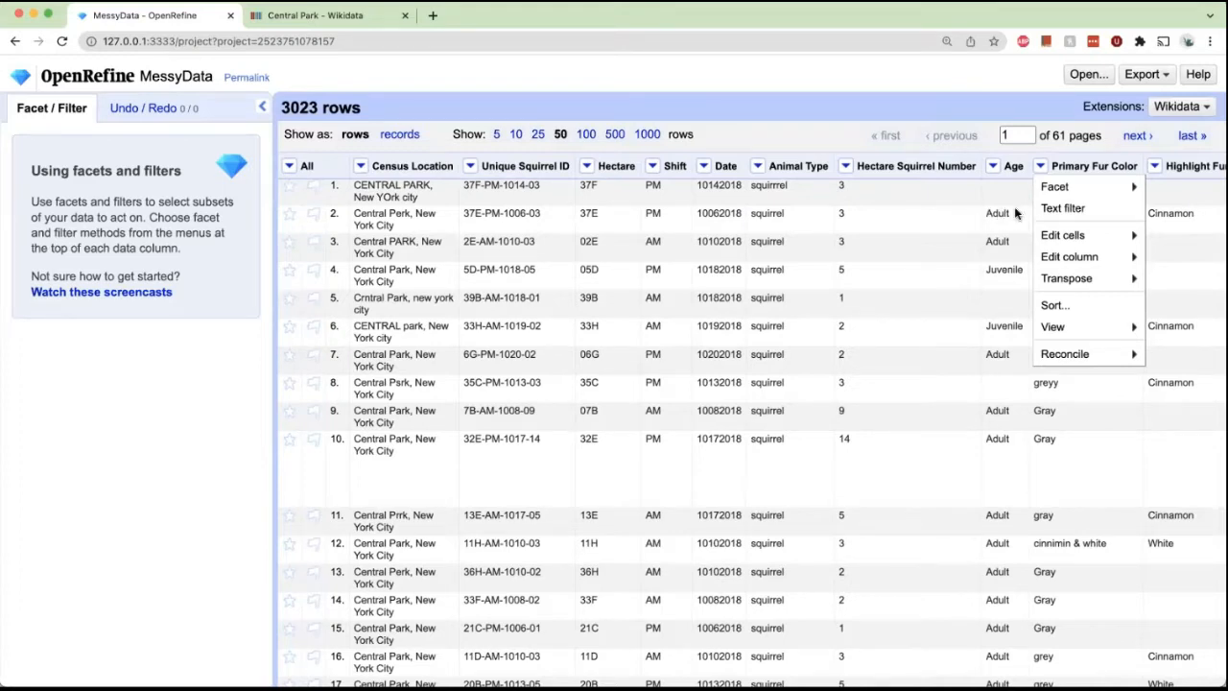
pyautogui.click(1074, 209)
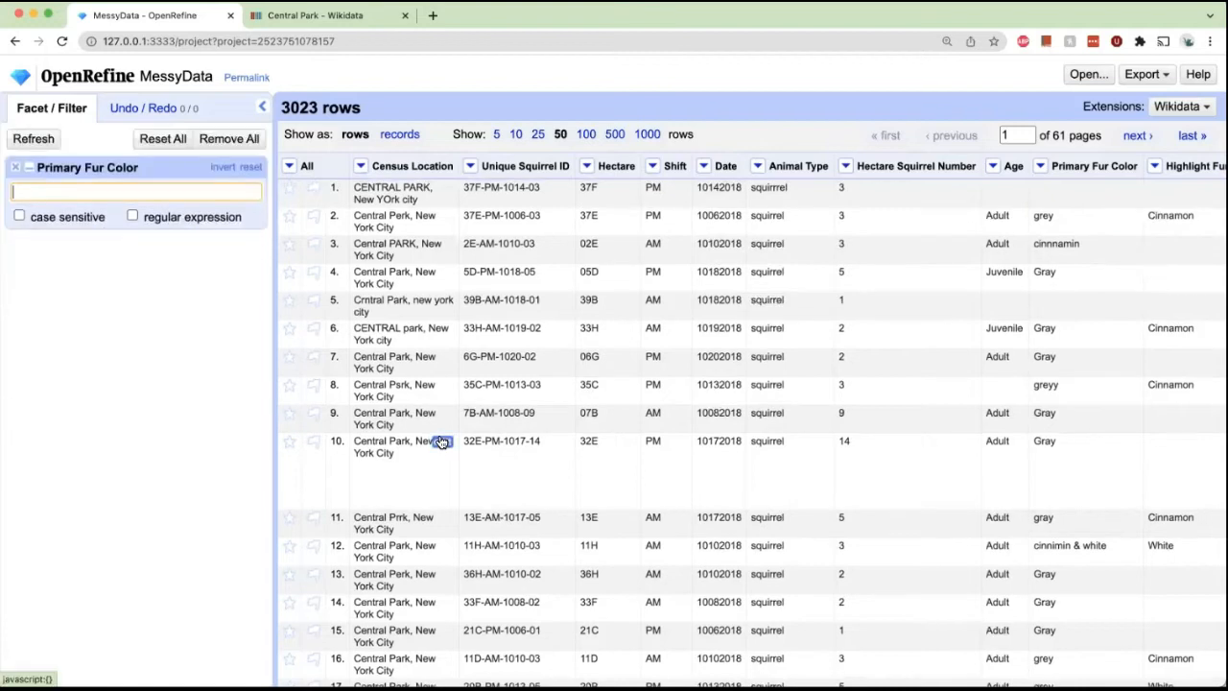
pyautogui.click(1038, 168)
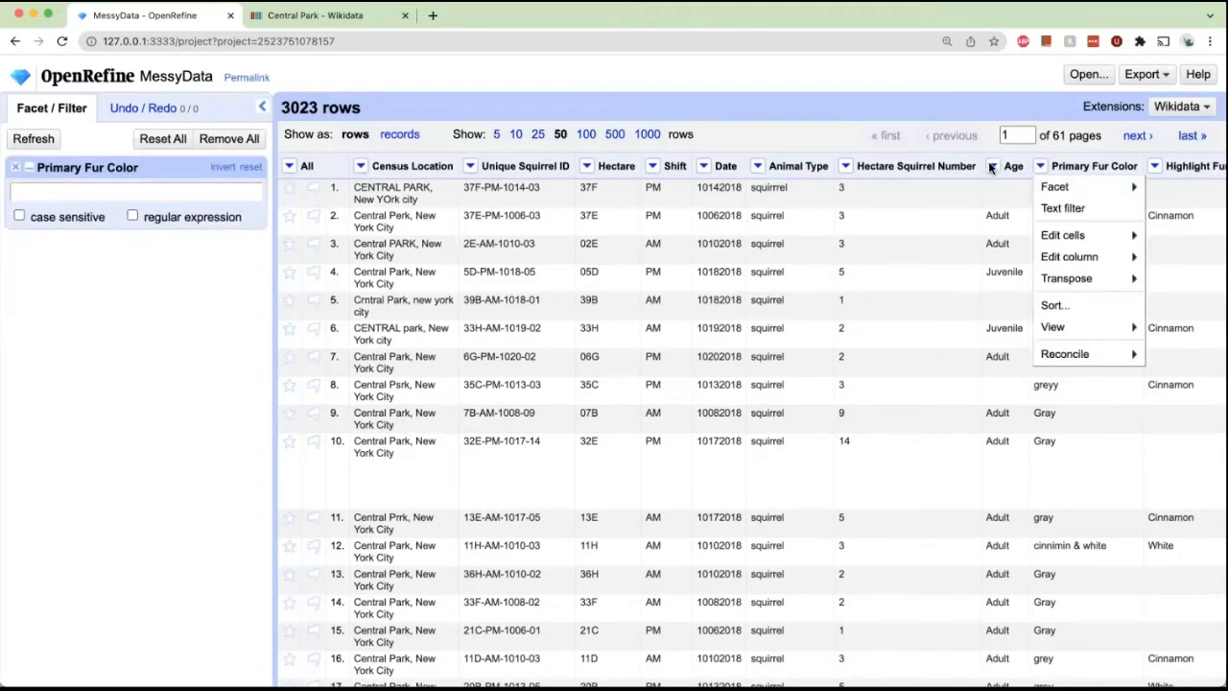
pyautogui.click(992, 167)
pyautogui.click(992, 167)
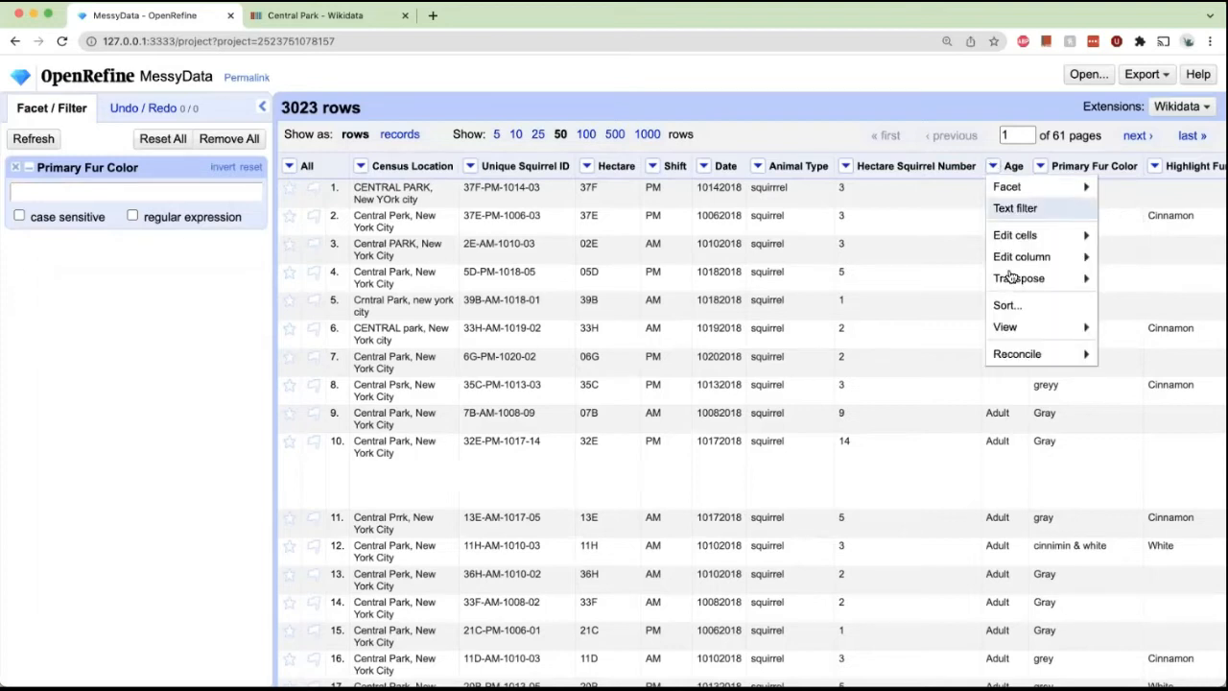
pyautogui.moveTo(1018, 370)
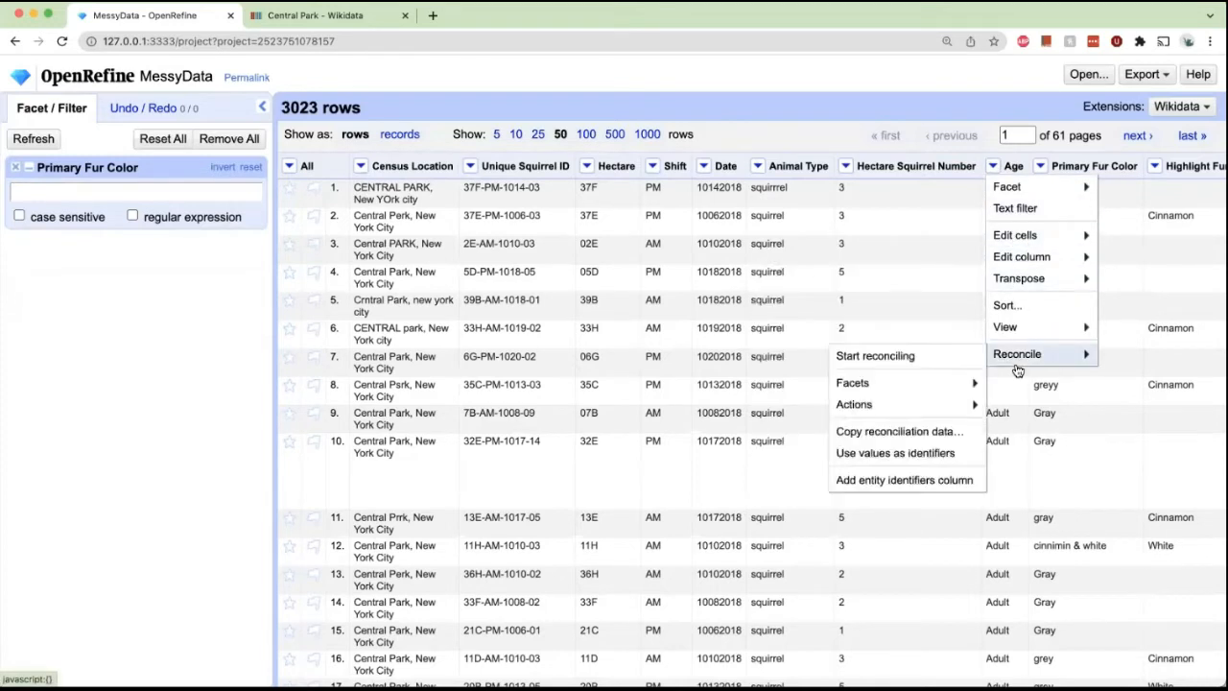
pyautogui.click(1040, 168)
pyautogui.click(1040, 168)
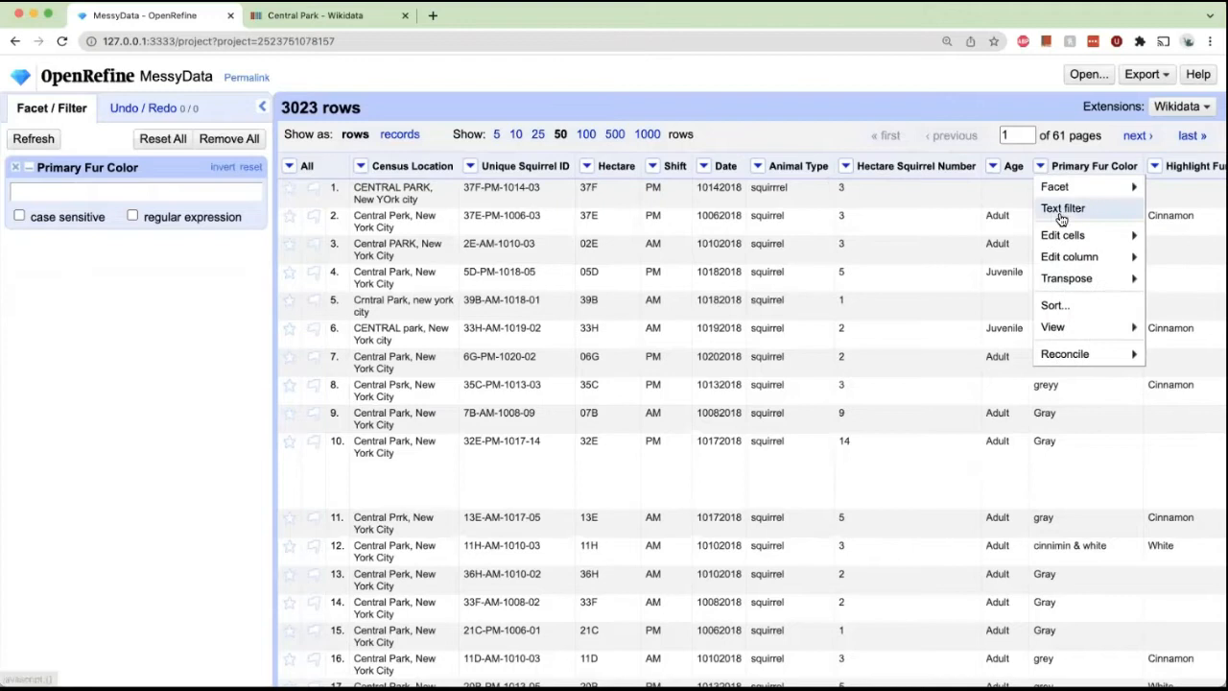
pyautogui.click(1060, 210)
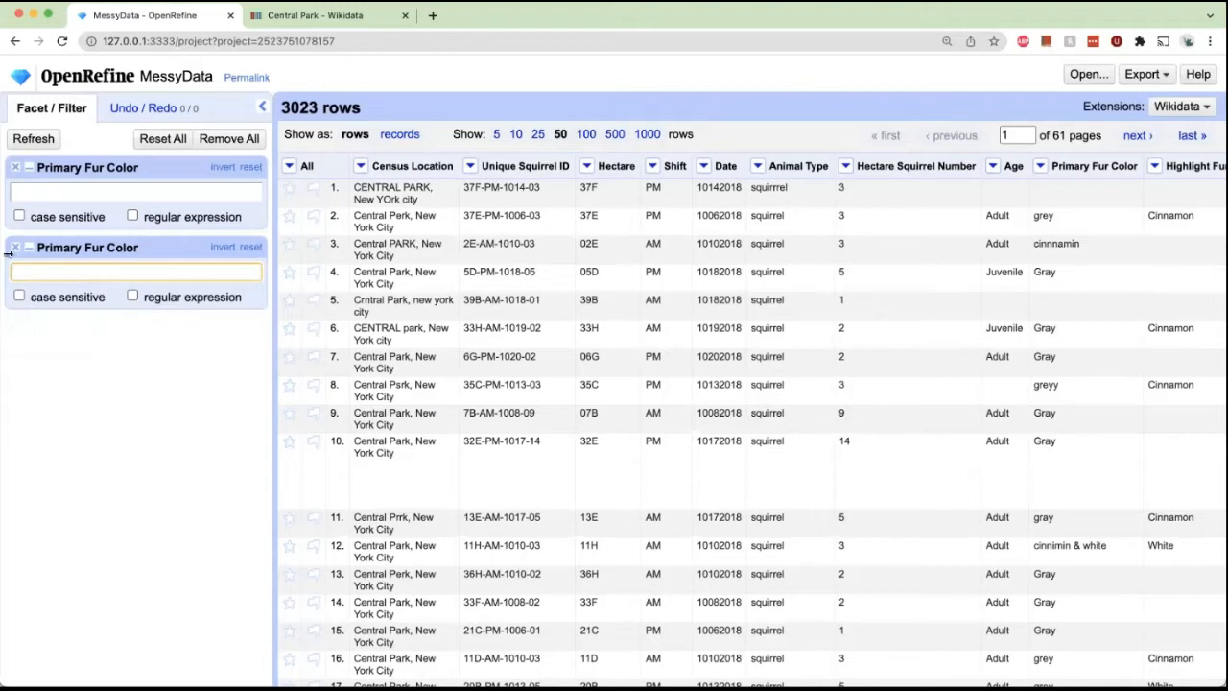
pyautogui.click(15, 251)
# Filter Primary Fur Color for gar, then clear the filter text.
pyautogui.click(78, 197)
pyautogui.write('gar')
pyautogui.press('BackSpace')
pyautogui.press('BackSpace')
pyautogui.press('BackSpace')
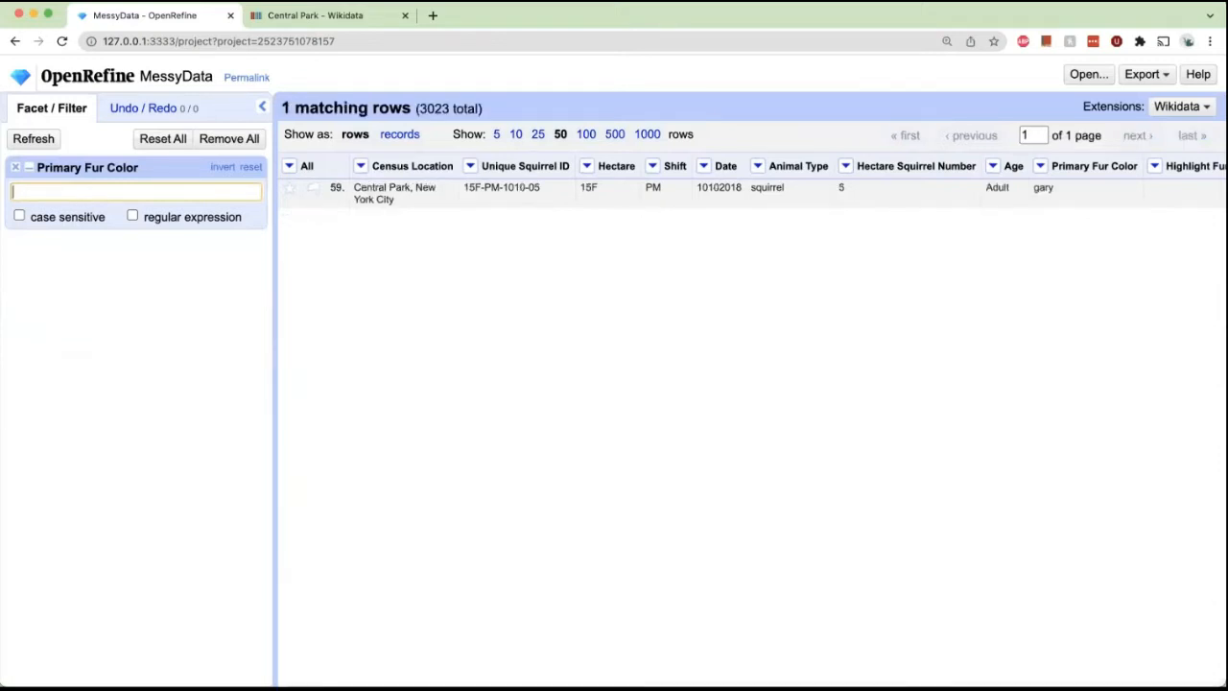
# Filter Primary Fur Color for gray, review the matching rows, and remove the filter.
pyautogui.write('gray')
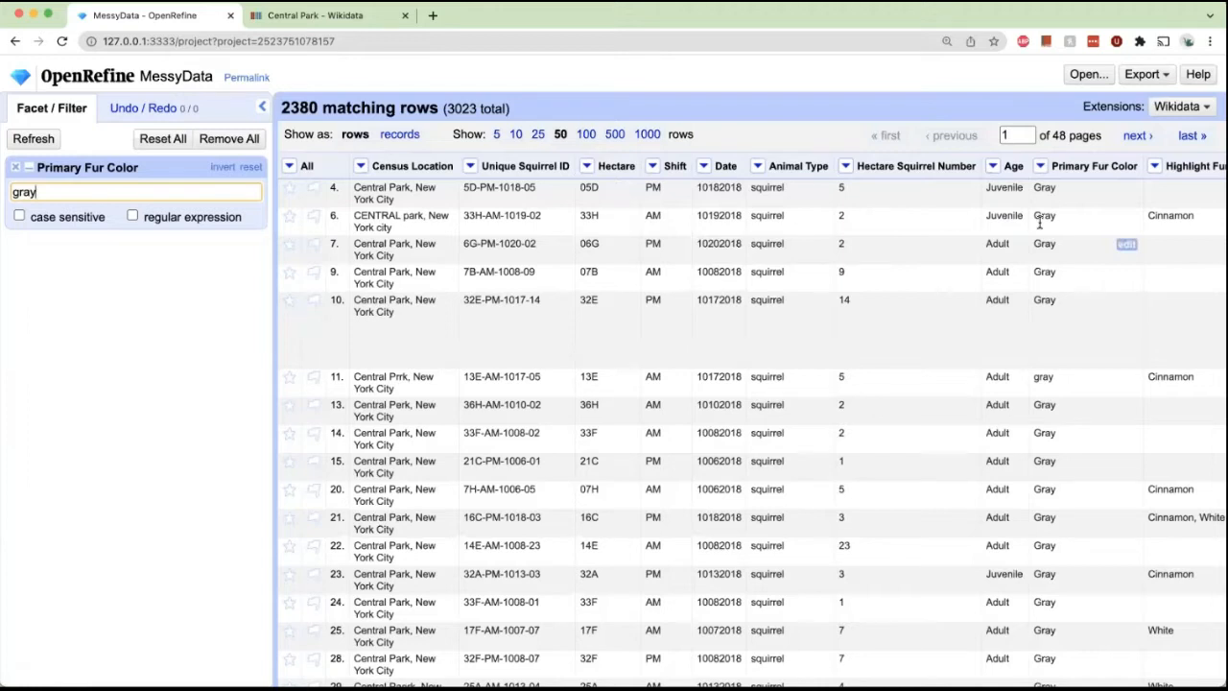
pyautogui.scroll(-2, 1039, 223)
pyautogui.scroll(2, 1037, 221)
pyautogui.scroll(-3, 336, 321)
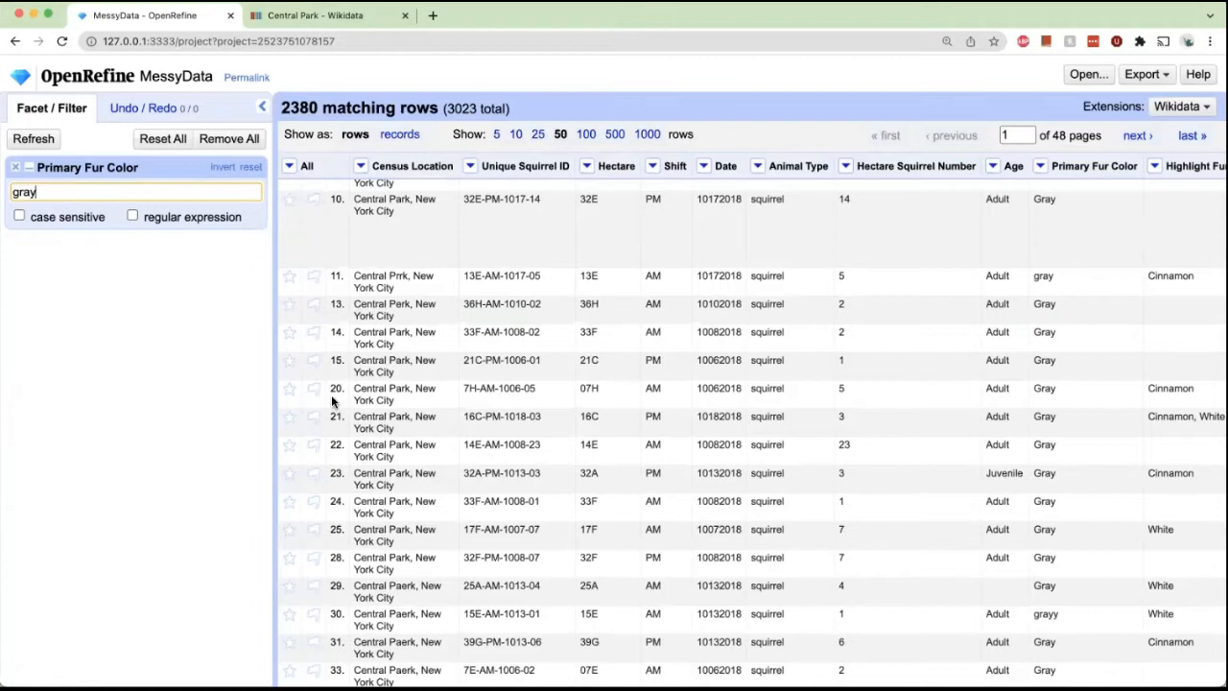
pyautogui.scroll(3, 331, 394)
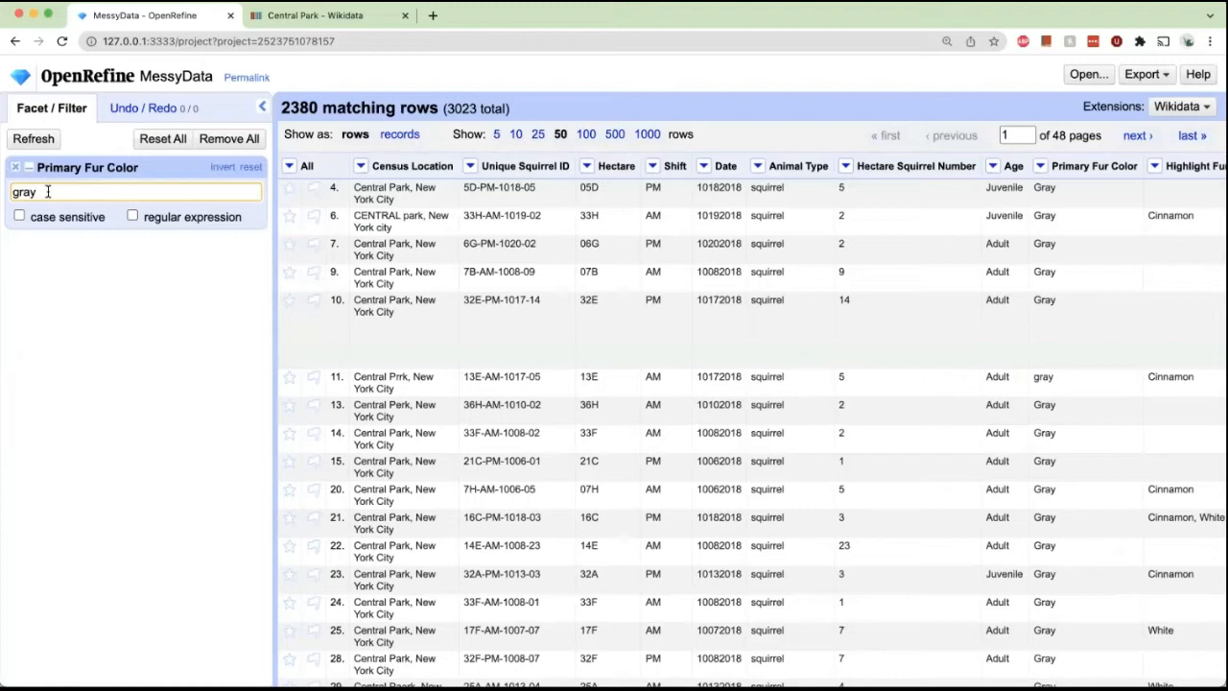
pyautogui.click(15, 167)
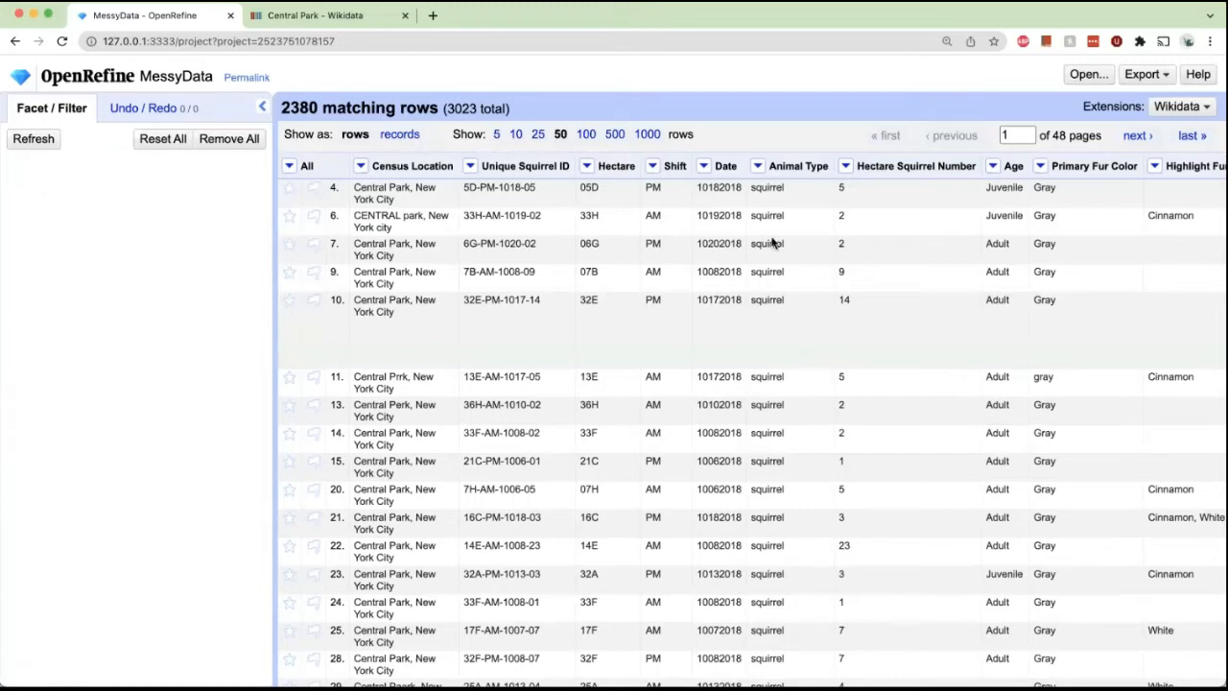
# Add a text filter for gray on the Combination of Primary and Highlight Color column and remove it after reviewing.
pyautogui.hscroll(5, 1011, 223)
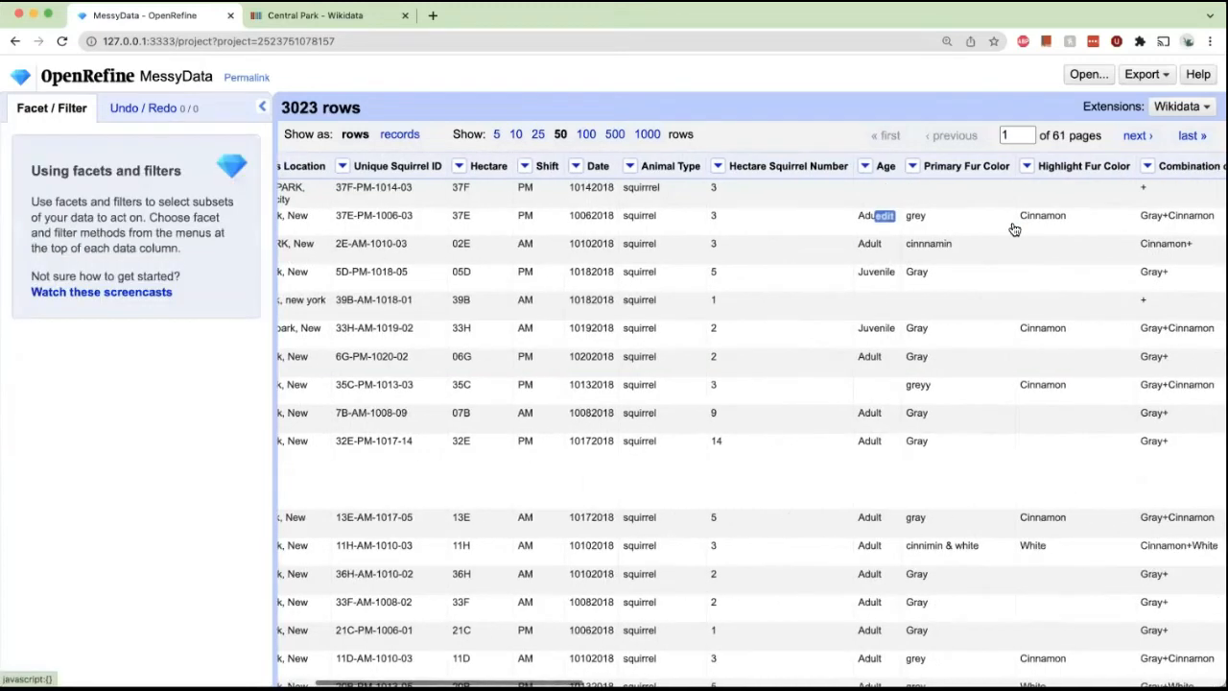
pyautogui.click(974, 167)
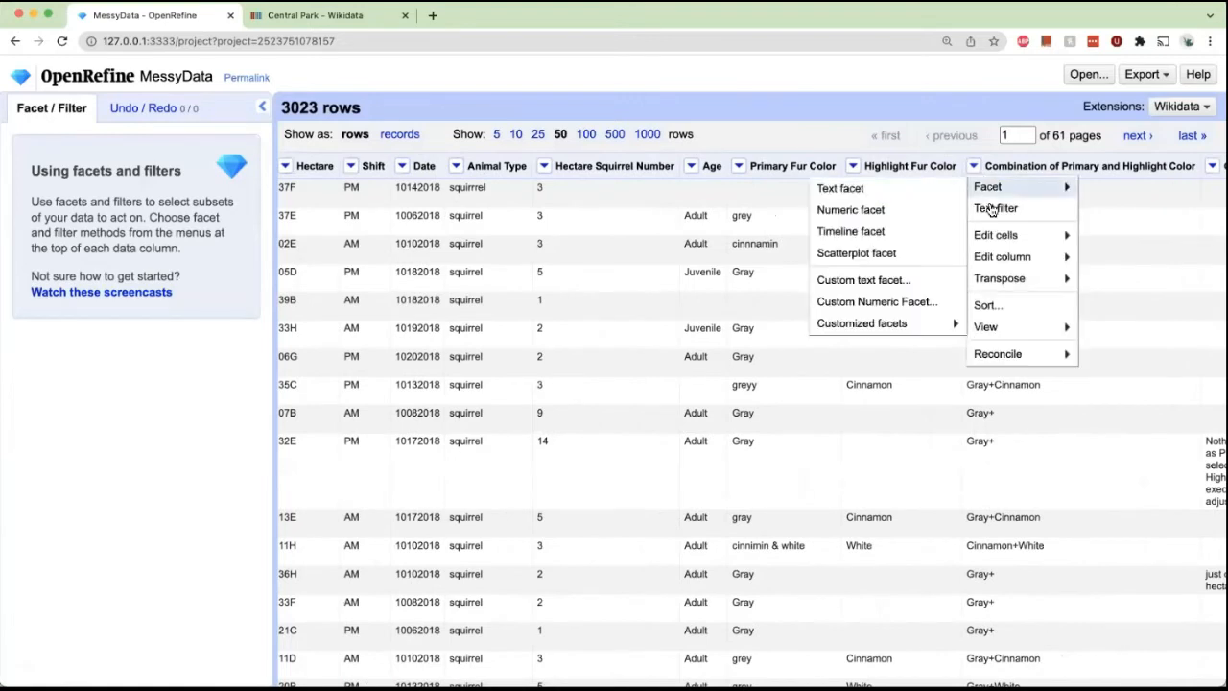
pyautogui.click(991, 211)
pyautogui.write('g')
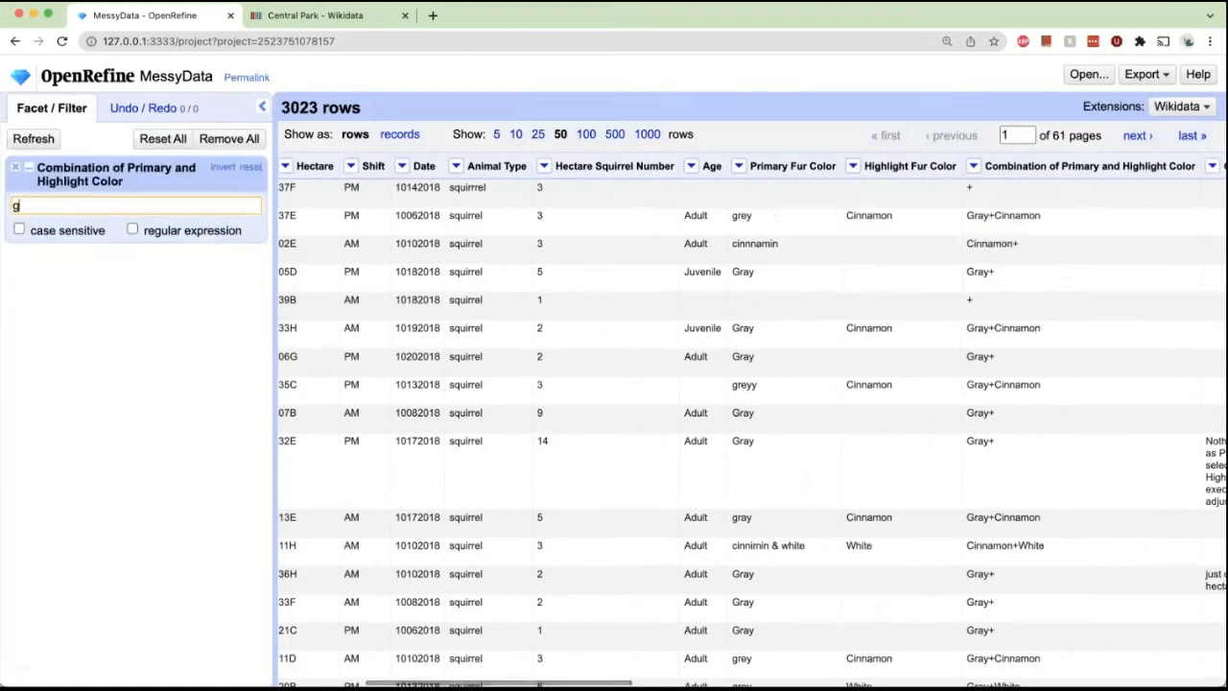
pyautogui.write('ray')
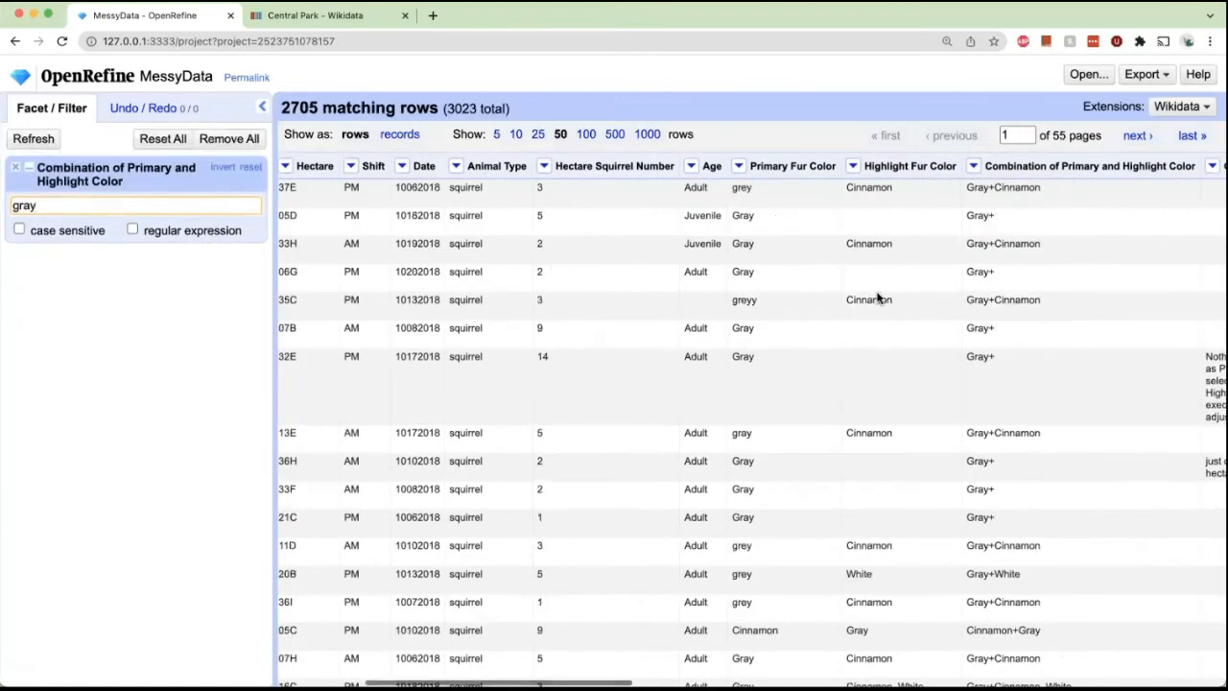
pyautogui.scroll(-3, 975, 203)
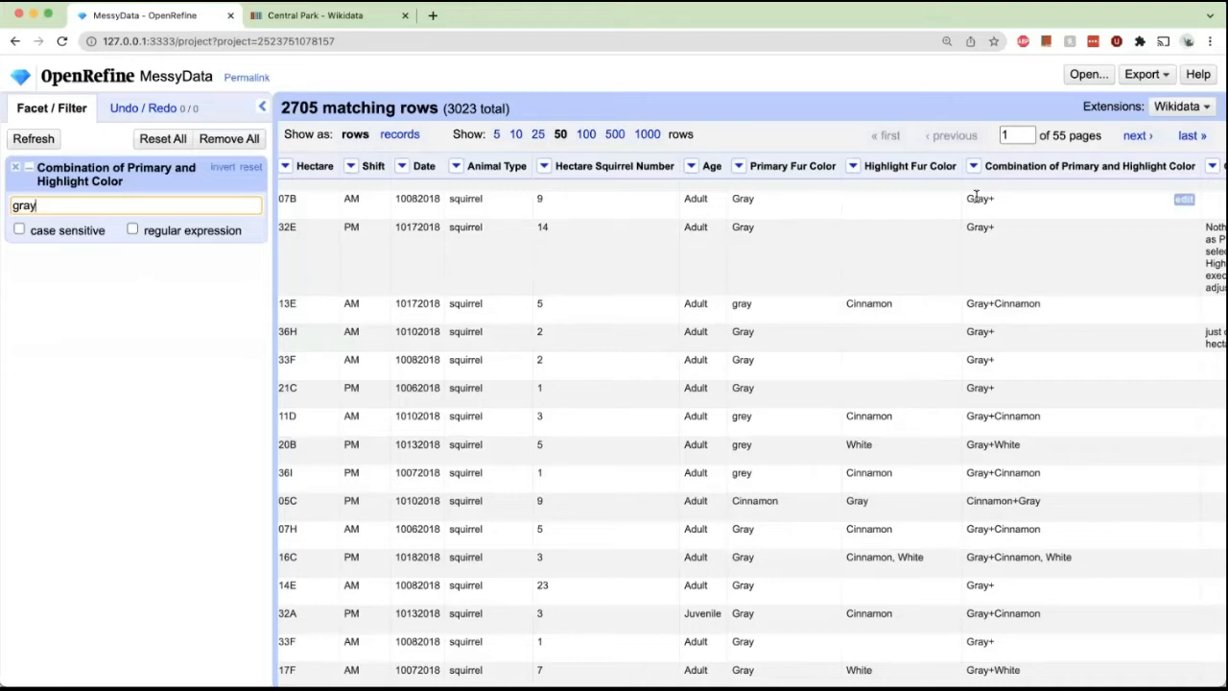
pyautogui.click(15, 167)
# Scroll across and down the table to examine the behaviour columns.
pyautogui.hscroll(6, 504, 230)
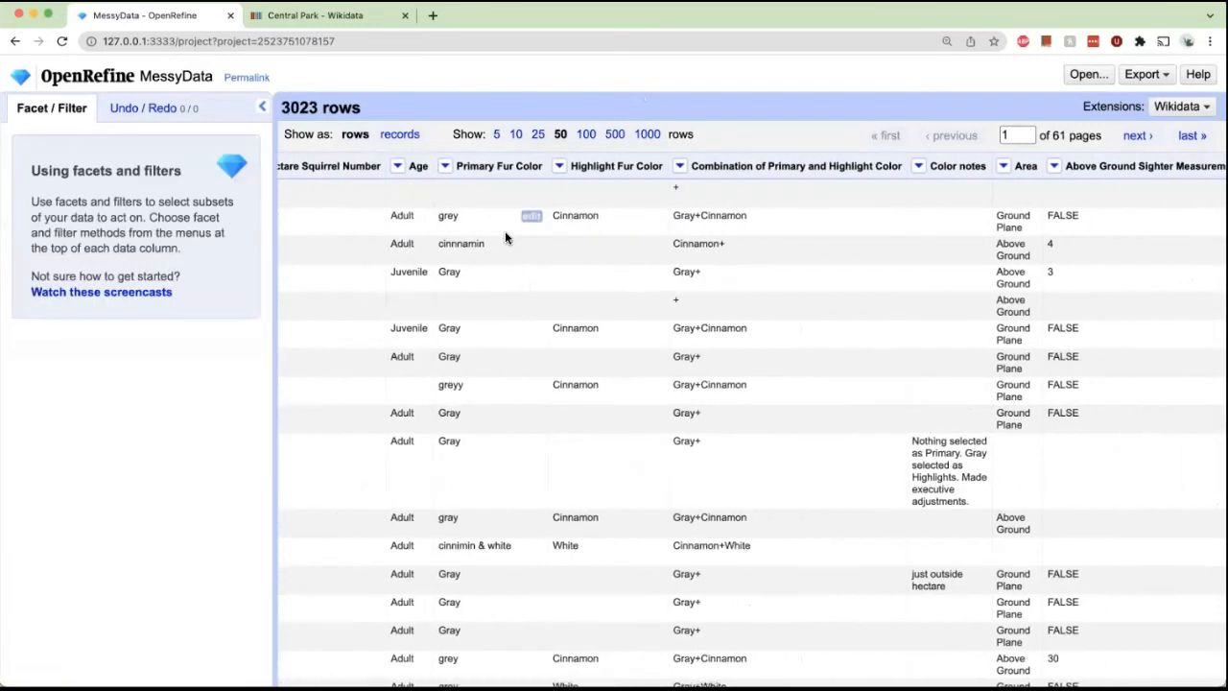
pyautogui.moveTo(892, 220)
pyautogui.hscroll(5, 921, 236)
pyautogui.hscroll(15, 925, 238)
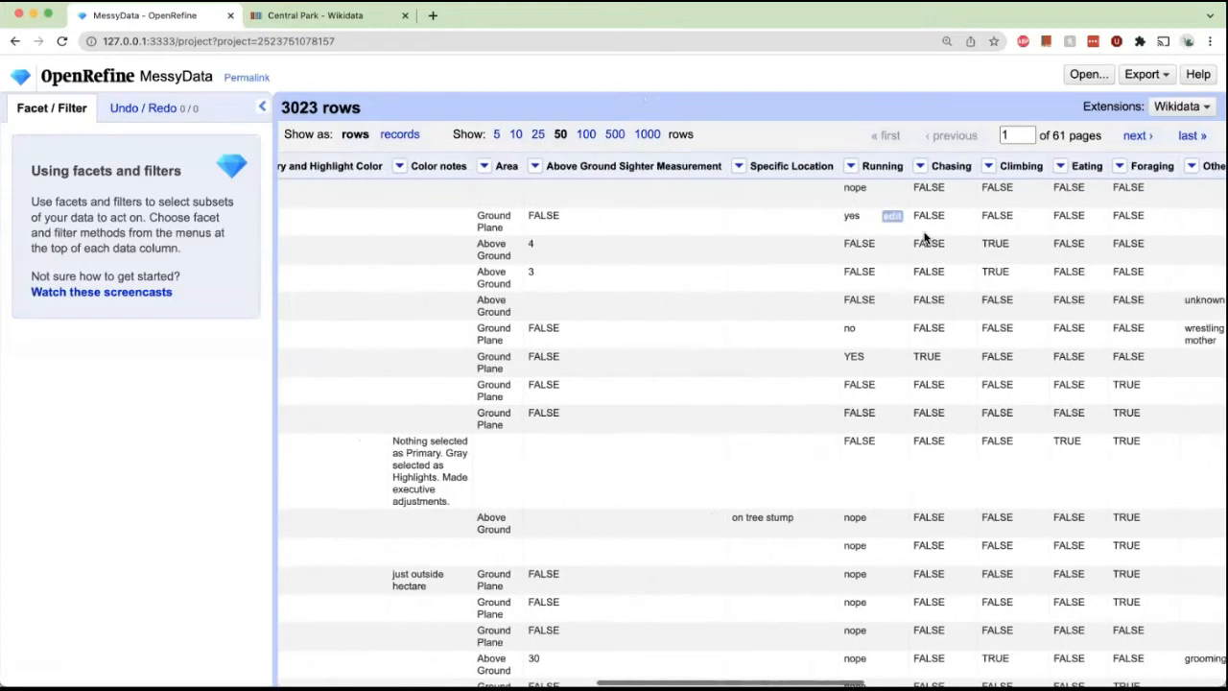
pyautogui.hscroll(5, 925, 238)
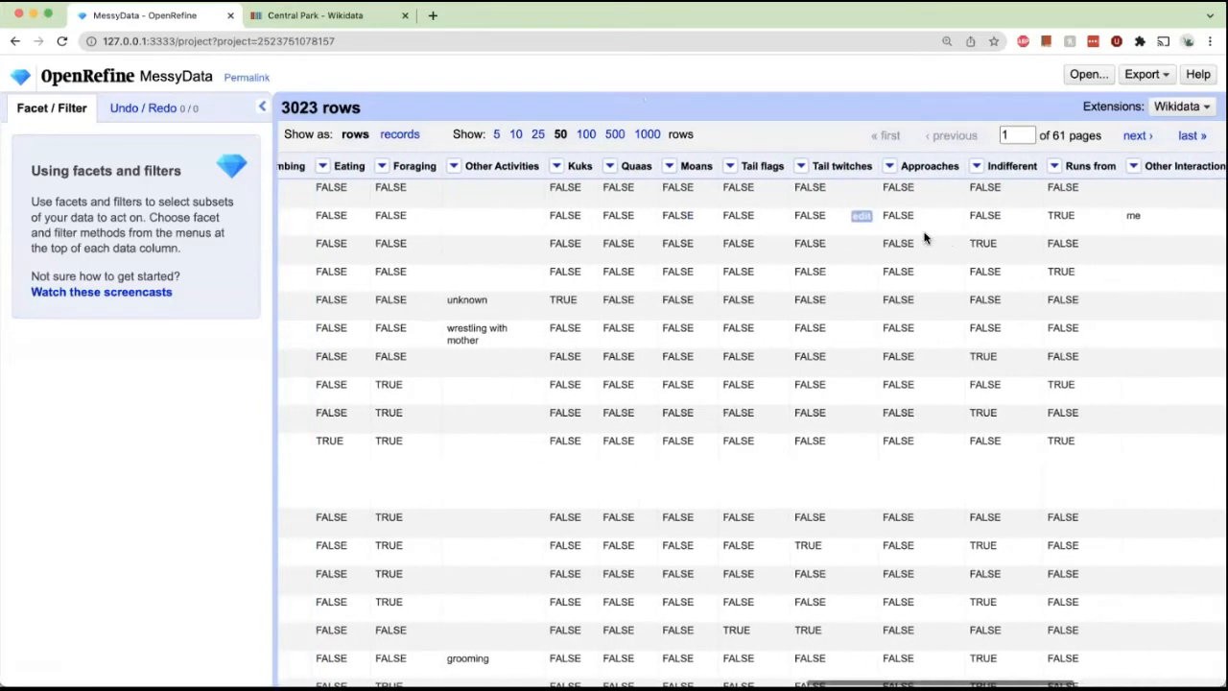
pyautogui.hscroll(-10, 925, 238)
pyautogui.hscroll(-1, 925, 238)
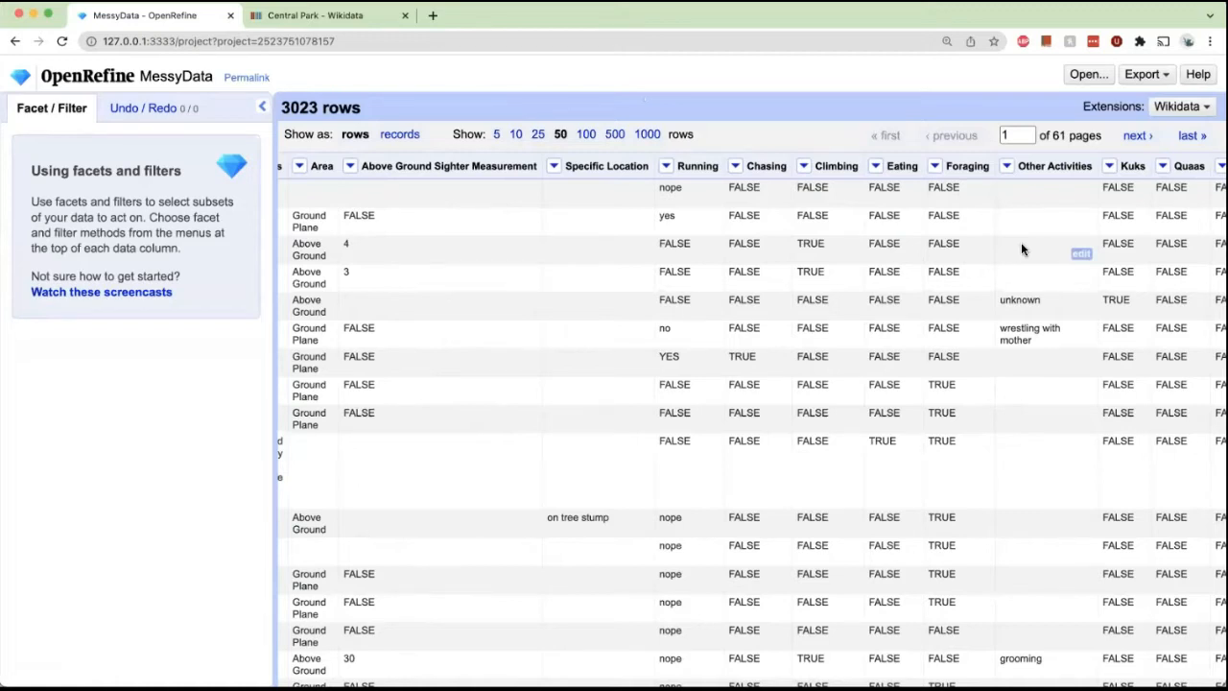
pyautogui.scroll(-10, 1021, 242)
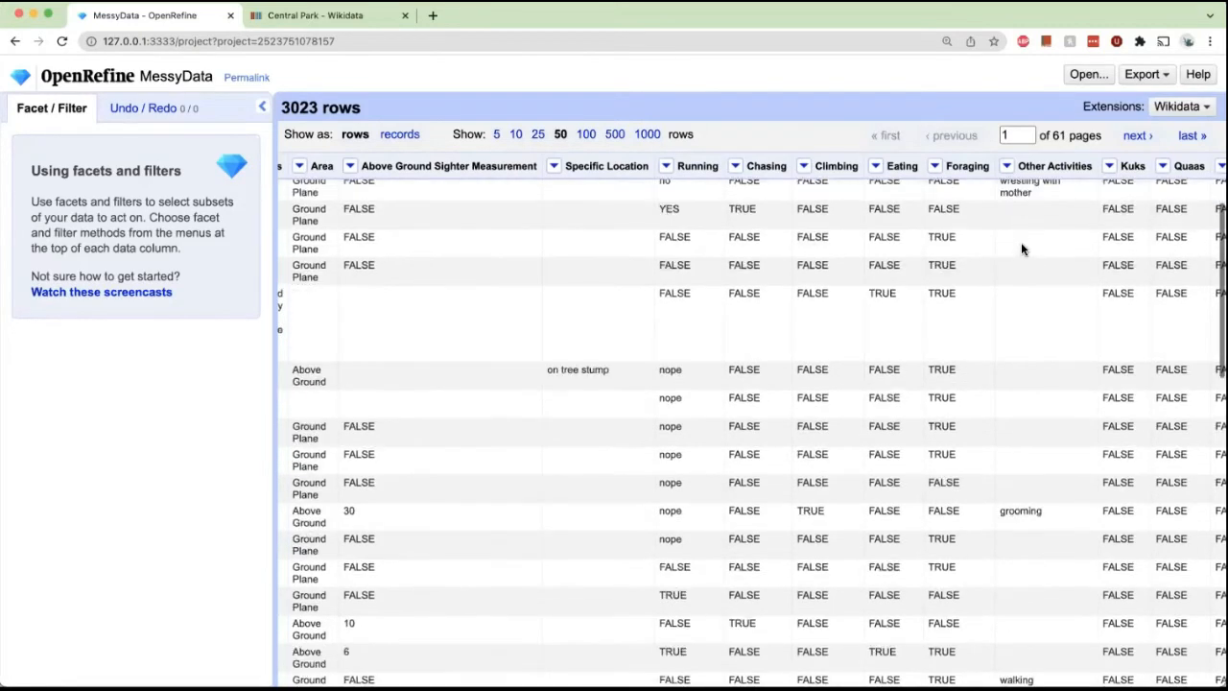
pyautogui.scroll(-7, 1020, 246)
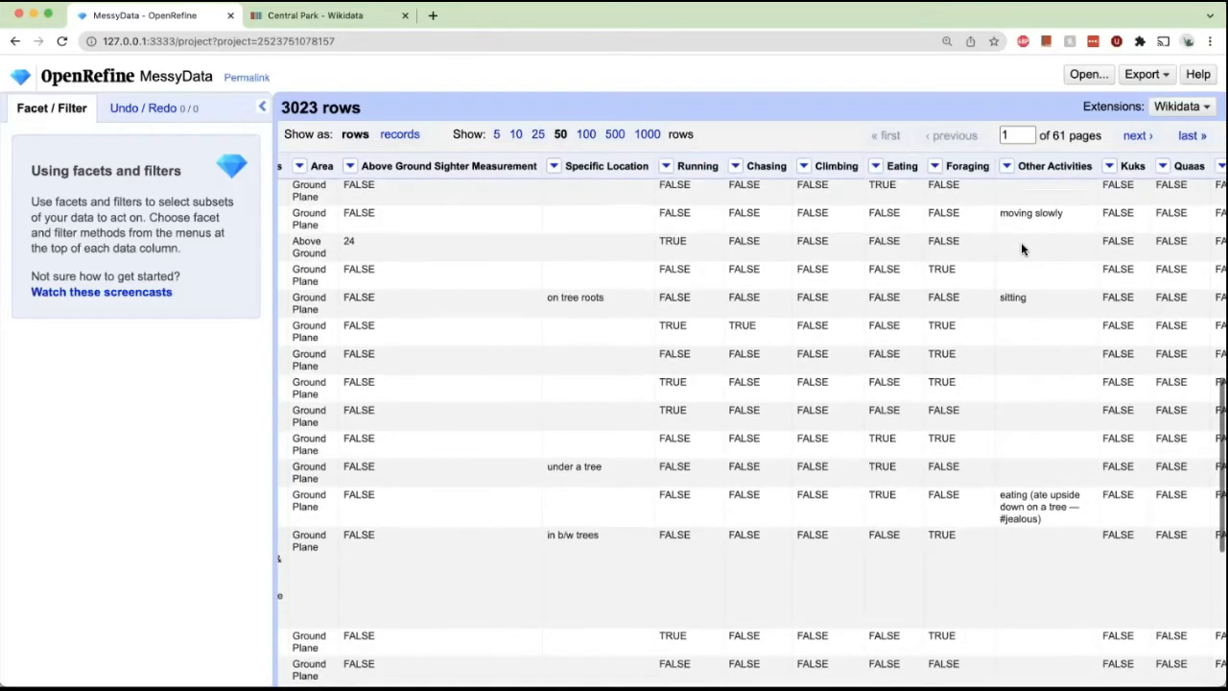
pyautogui.scroll(-1, 1021, 242)
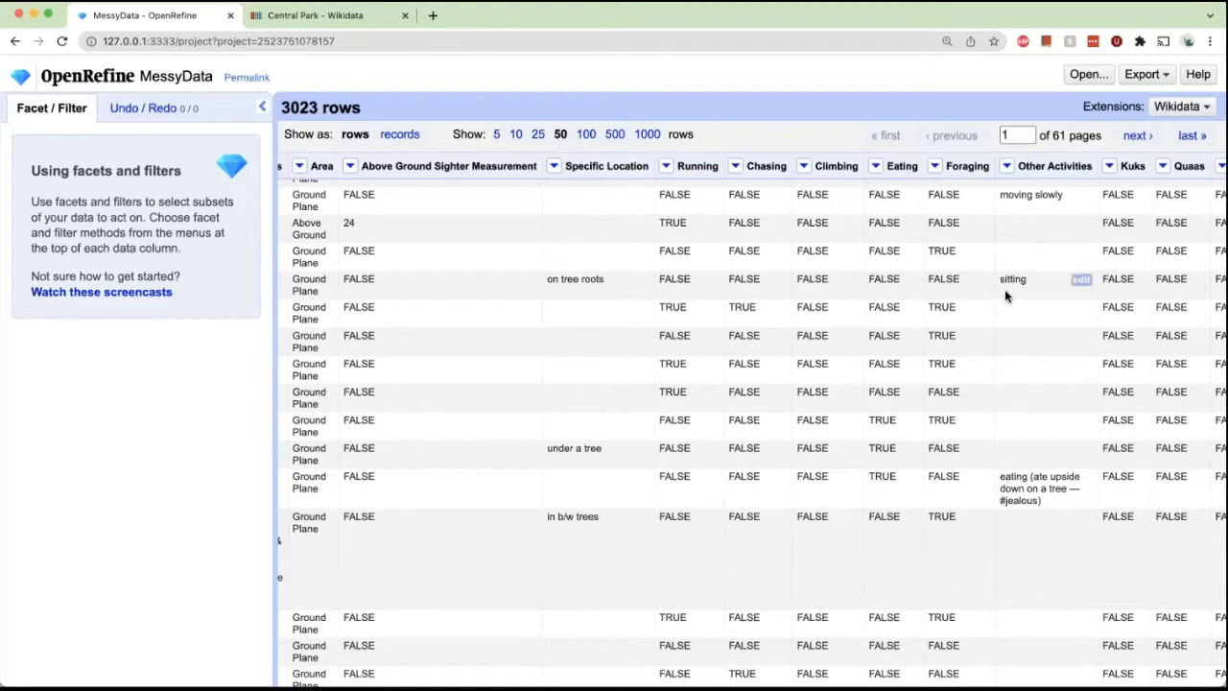
pyautogui.scroll(-2, 993, 336)
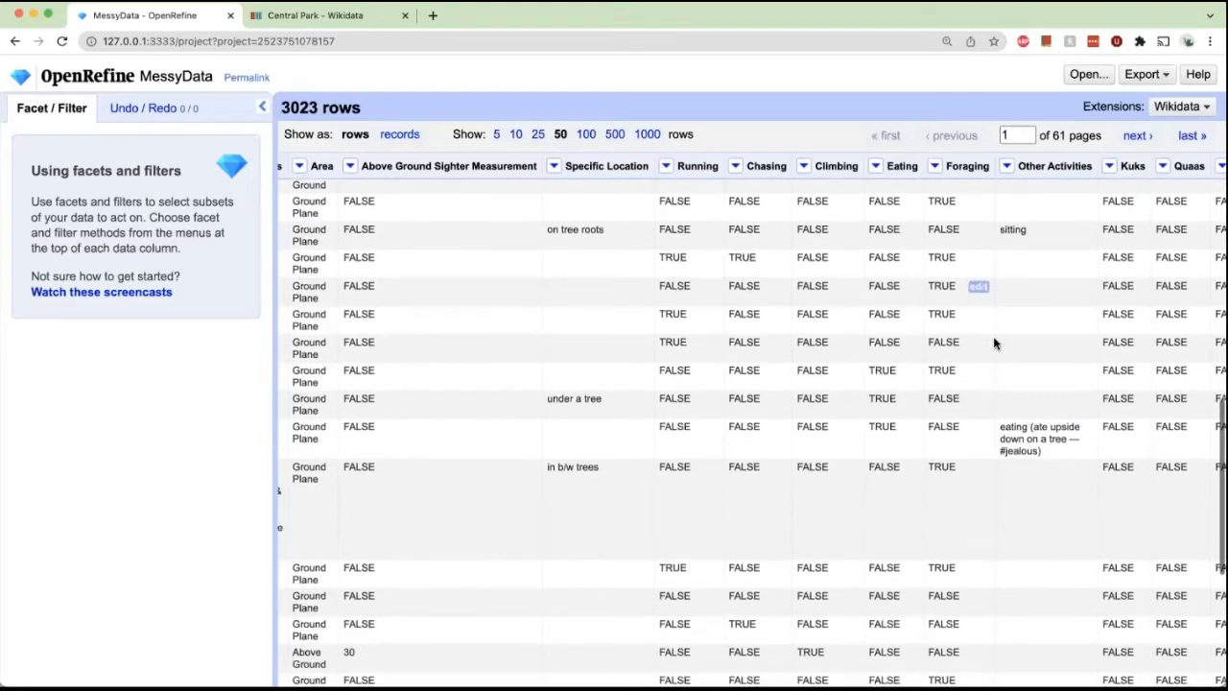
# Add a text facet on the Other Activities column.
pyautogui.click(1007, 166)
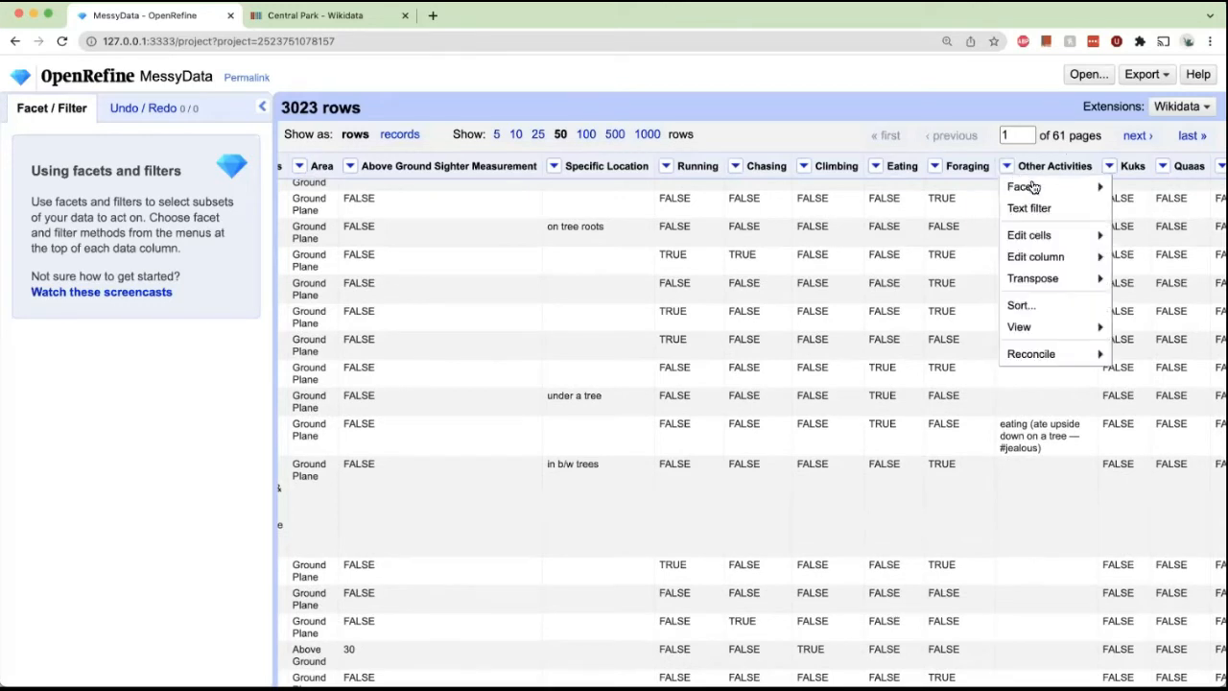
pyautogui.moveTo(1032, 189)
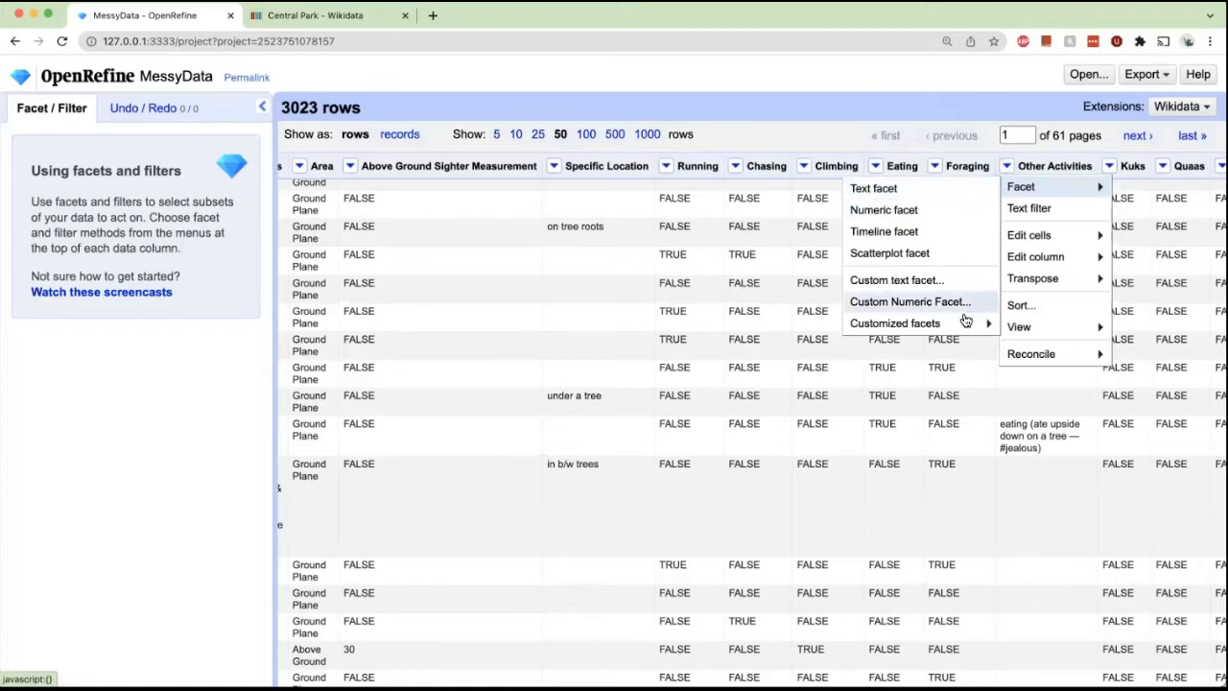
pyautogui.click(950, 192)
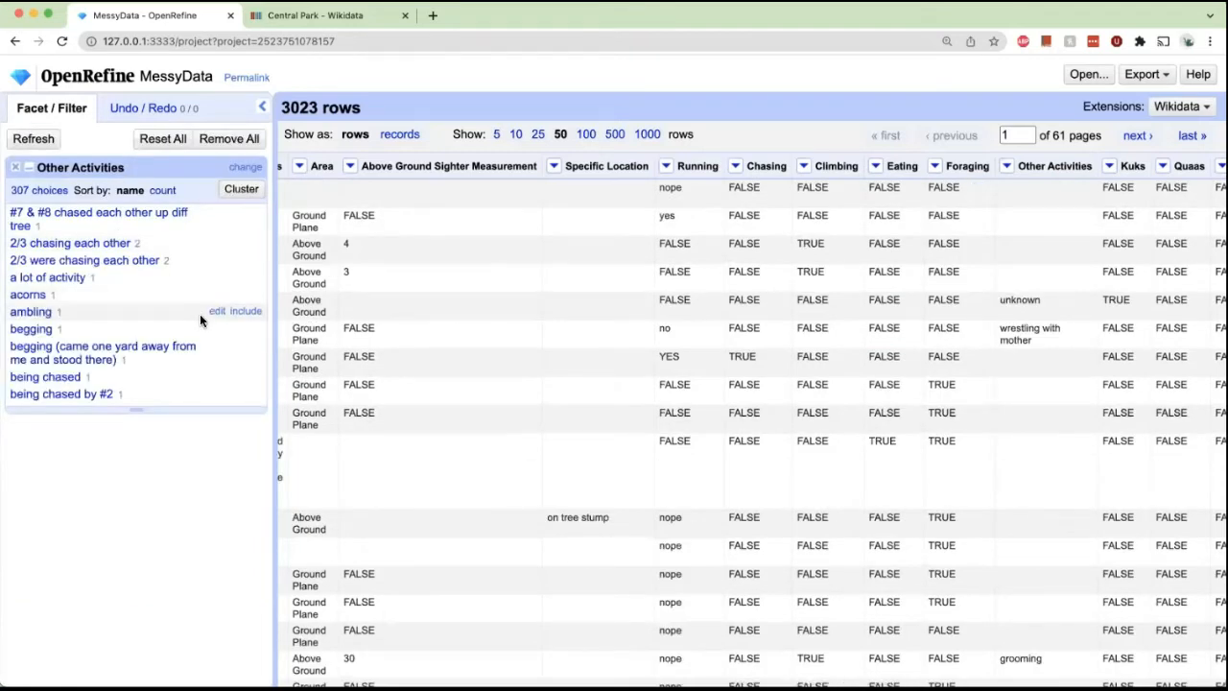
# Browse the Other Activities facet choices and remove the facet.
pyautogui.scroll(-2, 116, 302)
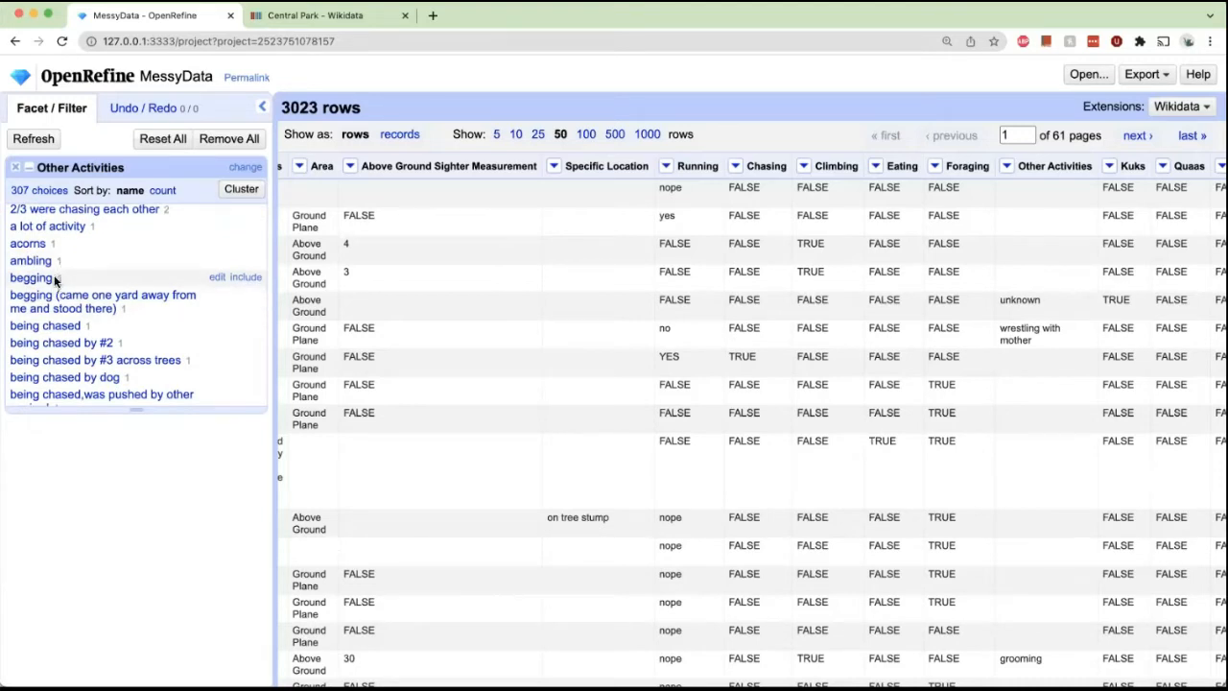
pyautogui.scroll(-4, 91, 269)
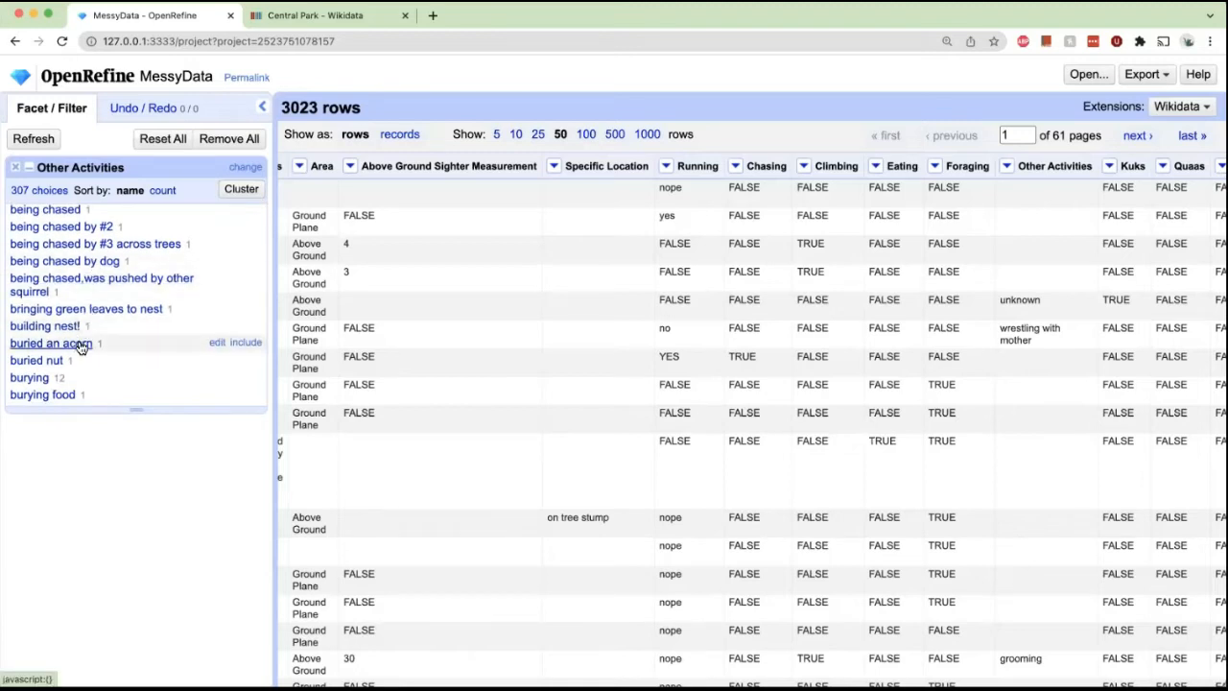
pyautogui.scroll(-2, 67, 288)
pyautogui.scroll(-7, 67, 289)
pyautogui.scroll(-2, 67, 289)
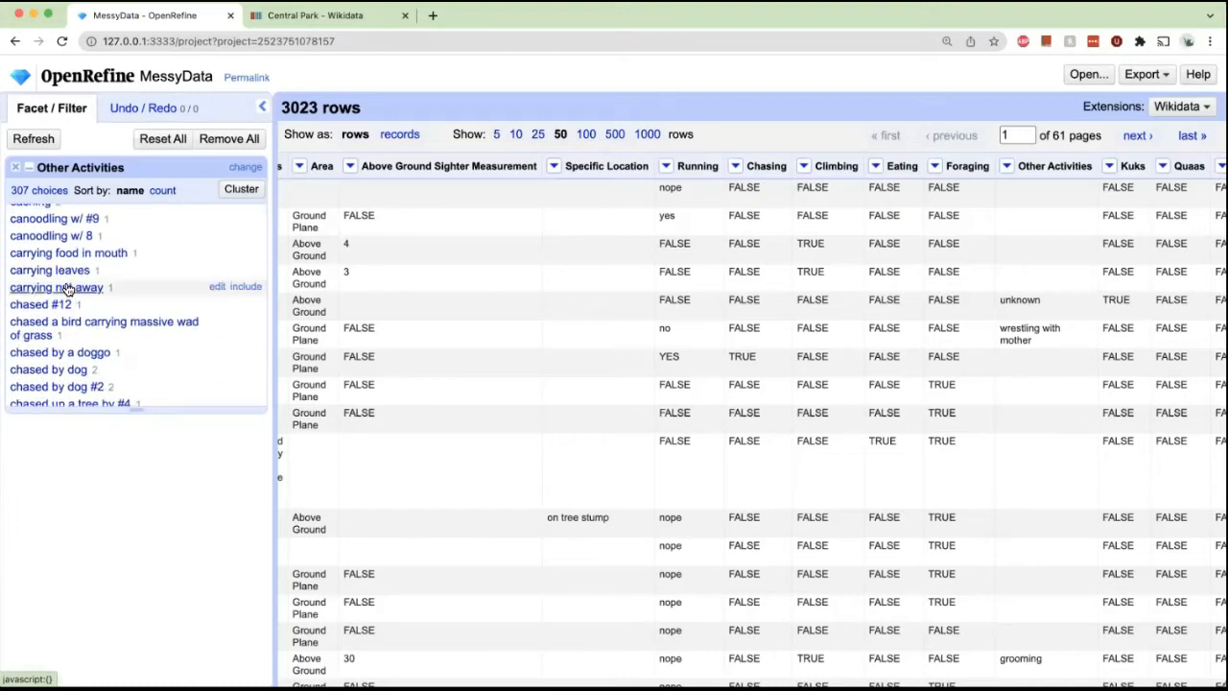
pyautogui.scroll(-5, 127, 224)
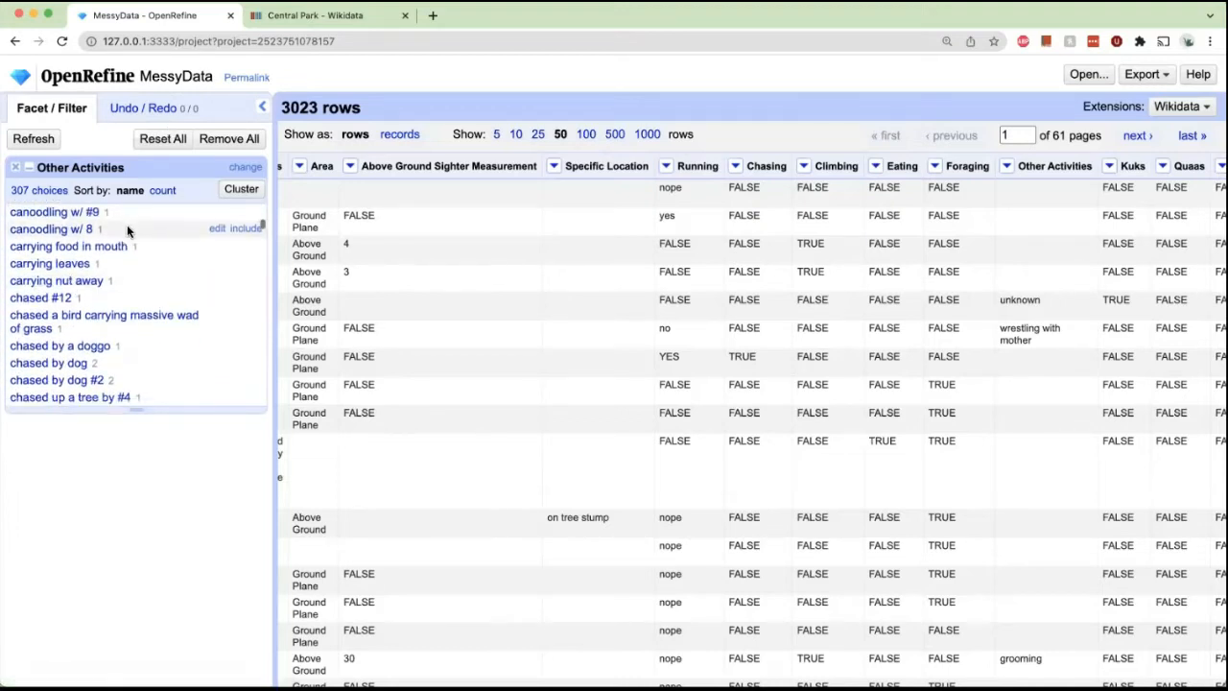
pyautogui.scroll(-15, 127, 230)
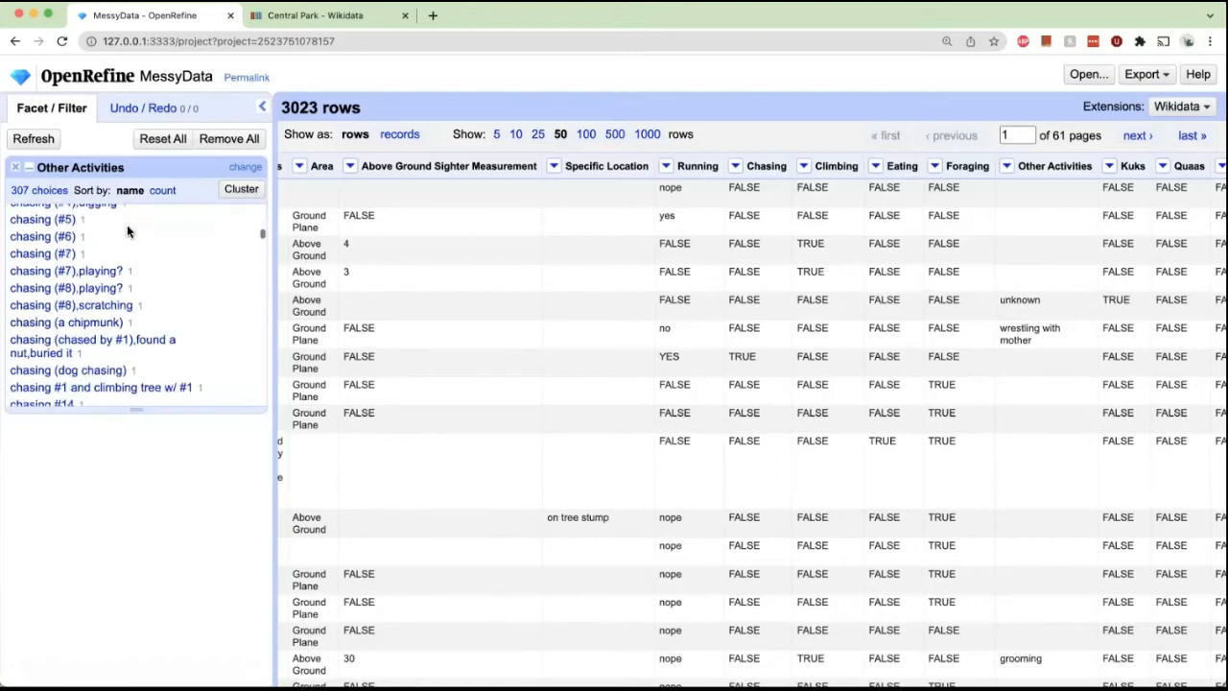
pyautogui.scroll(-4, 127, 230)
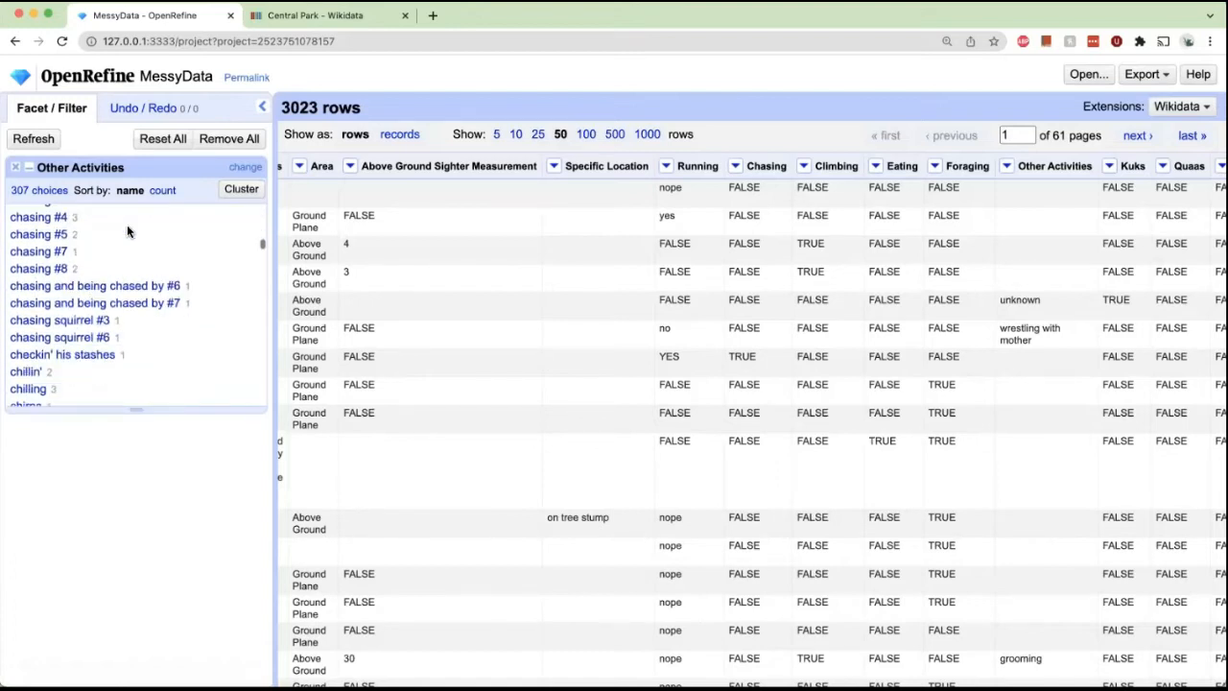
pyautogui.scroll(1, 126, 231)
pyautogui.scroll(-1, 126, 230)
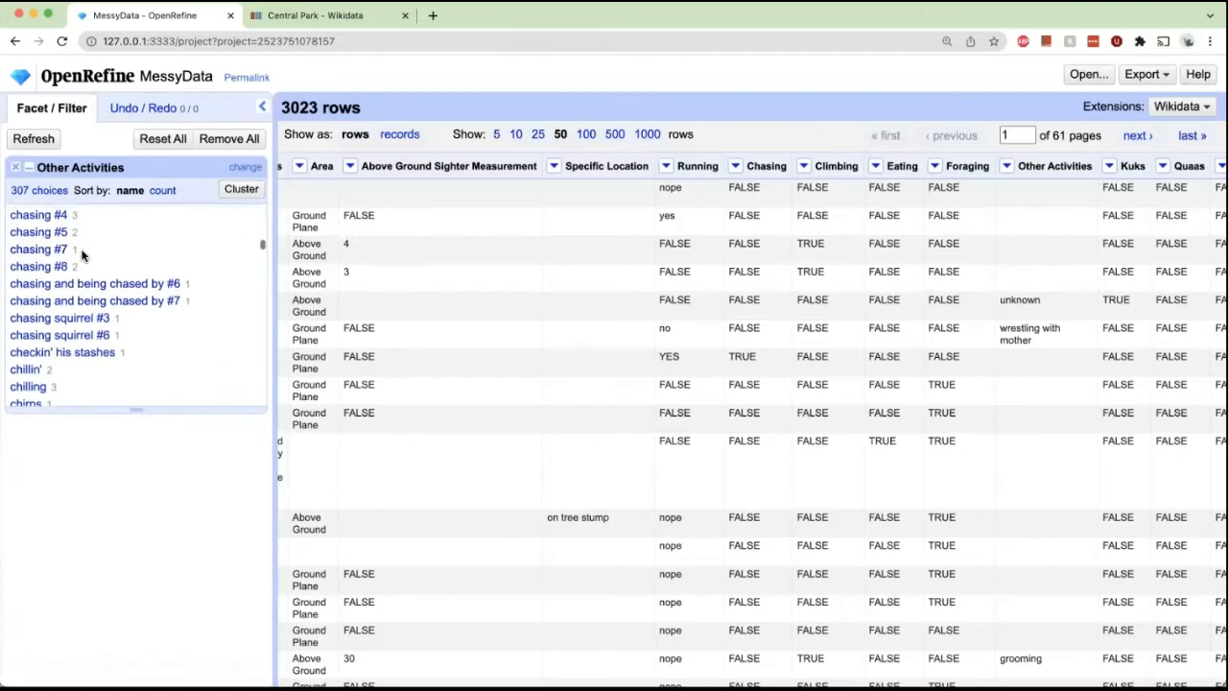
pyautogui.scroll(-3, 83, 254)
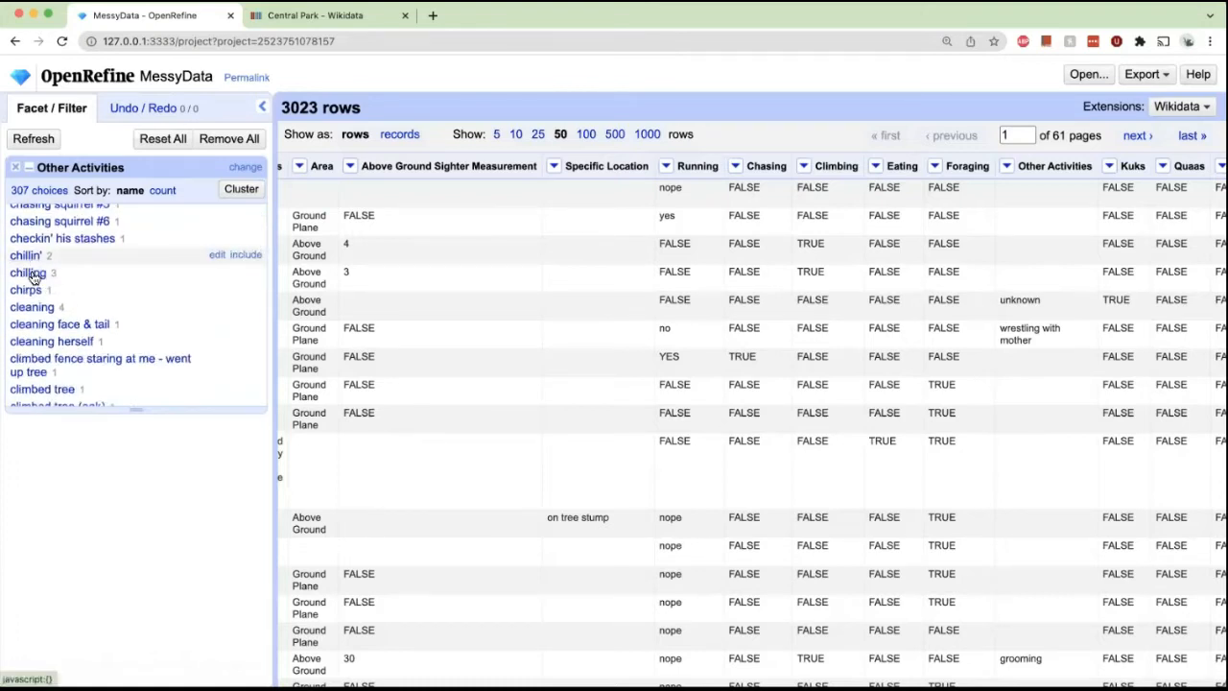
pyautogui.scroll(-4, 43, 264)
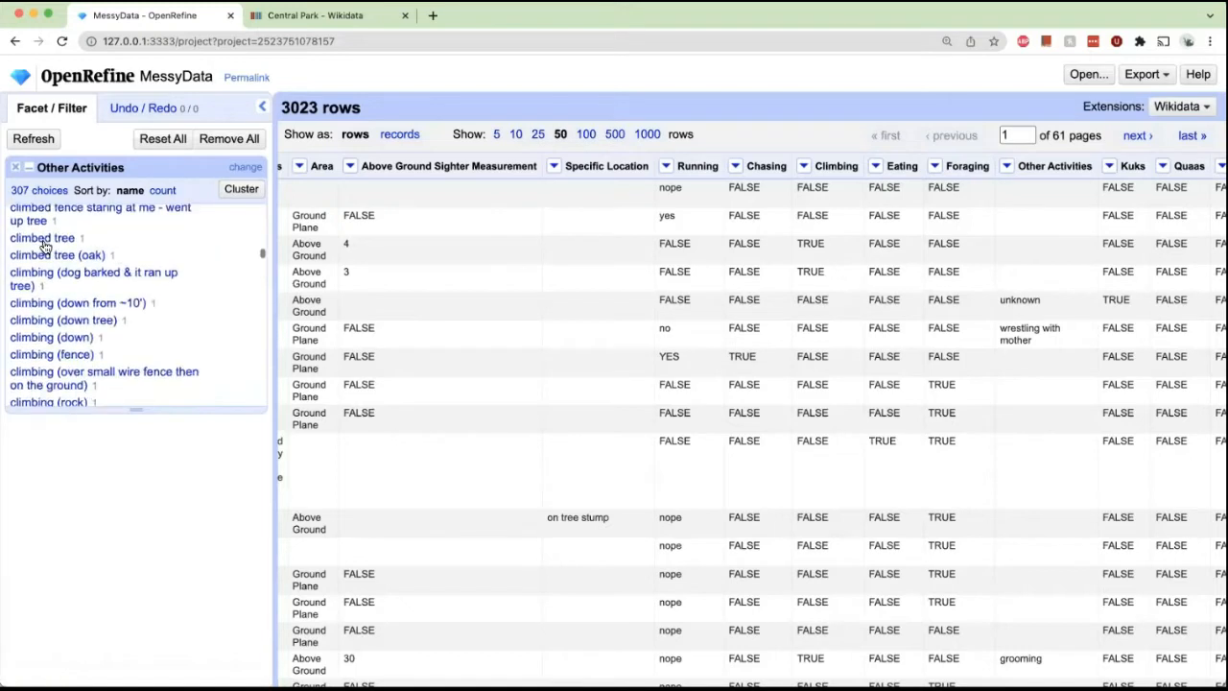
pyautogui.click(19, 175)
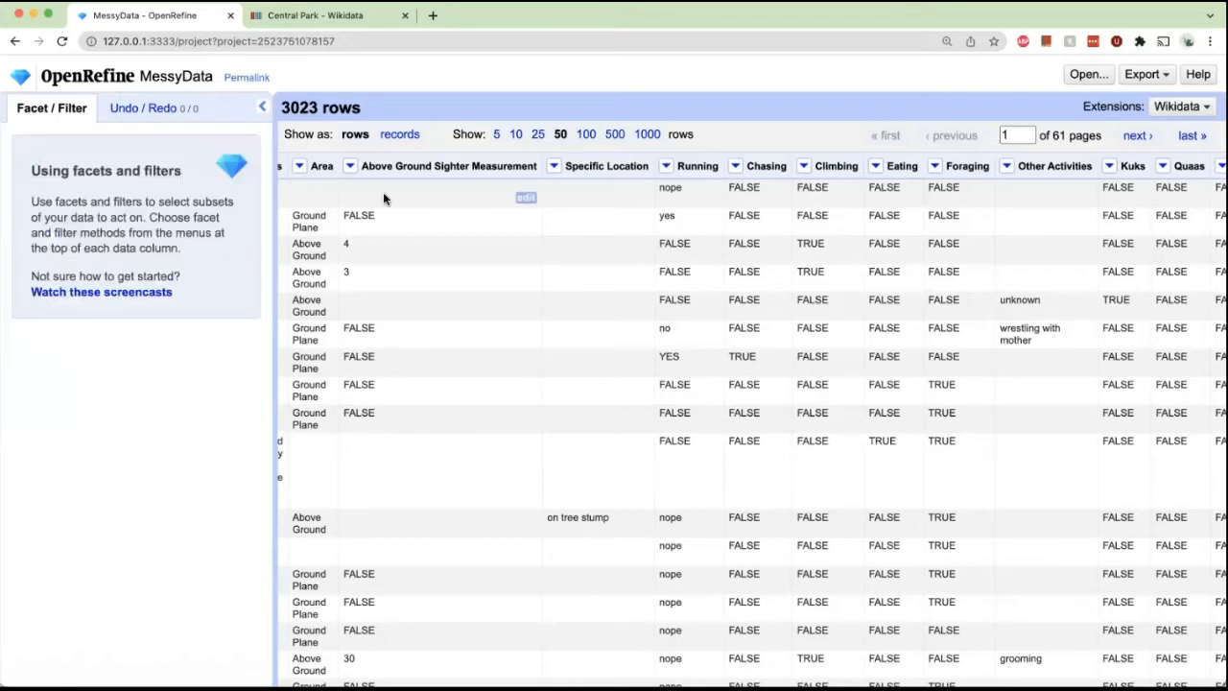
# Add a text facet on the Animal Type column and review its spelling variants.
pyautogui.hscroll(-3, 383, 198)
pyautogui.hscroll(-10, 383, 197)
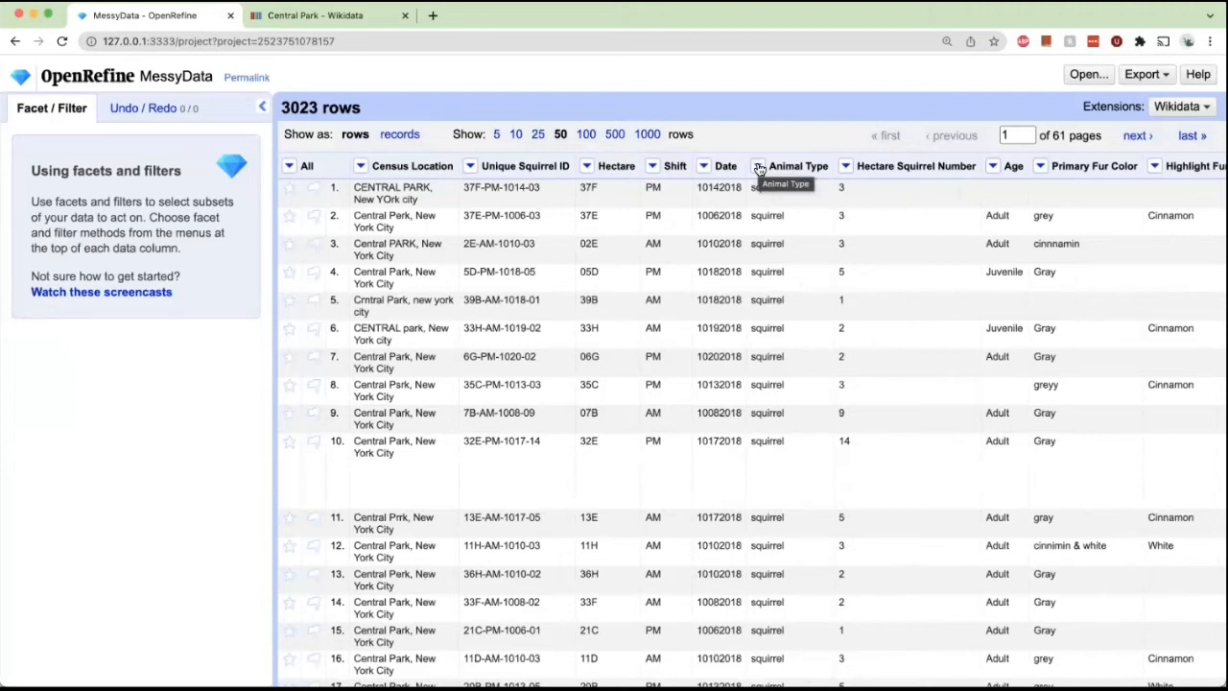
pyautogui.click(758, 167)
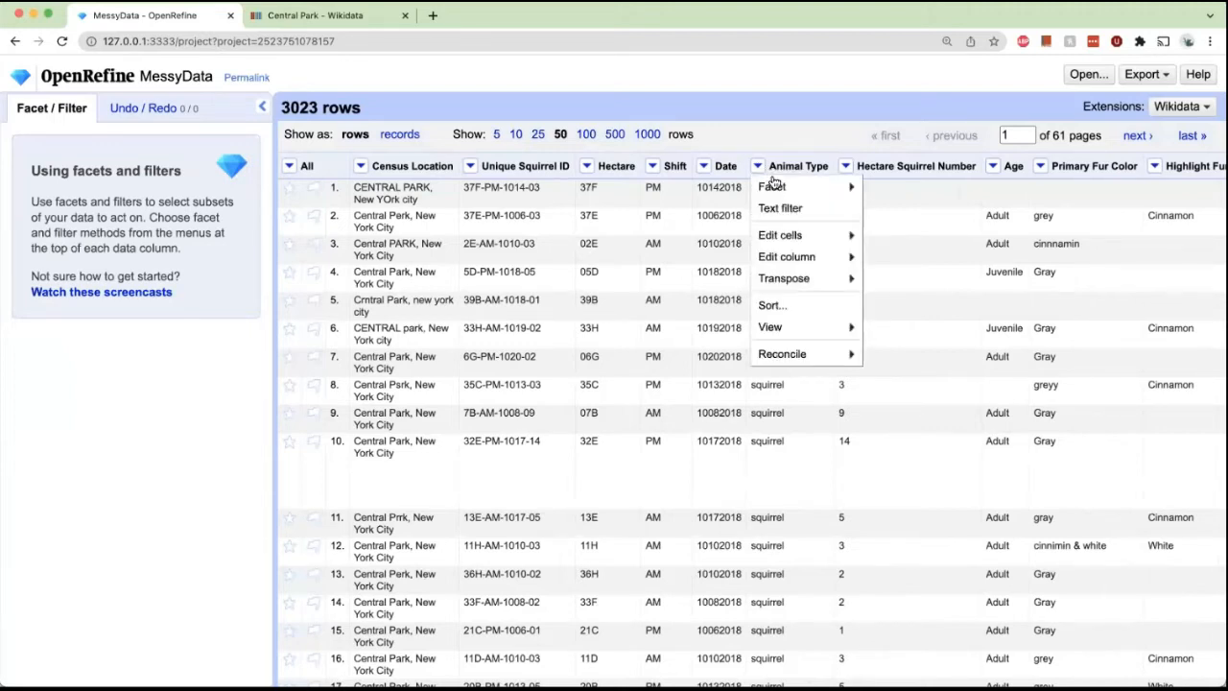
pyautogui.moveTo(777, 188)
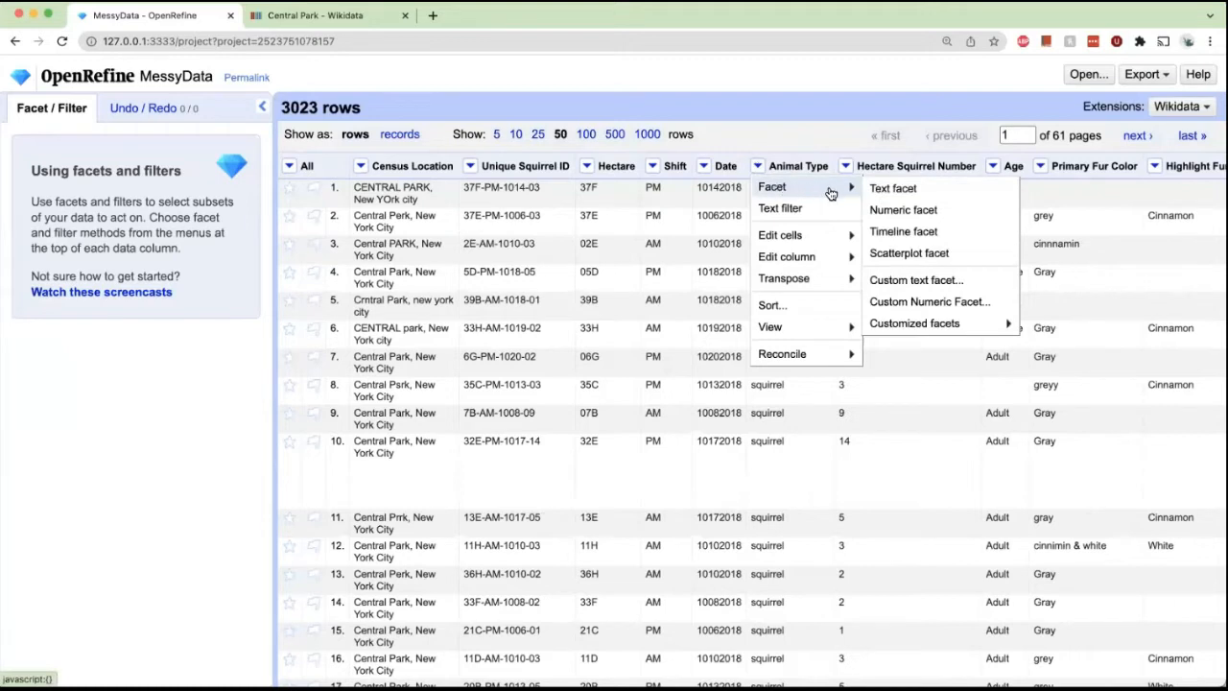
pyautogui.click(875, 189)
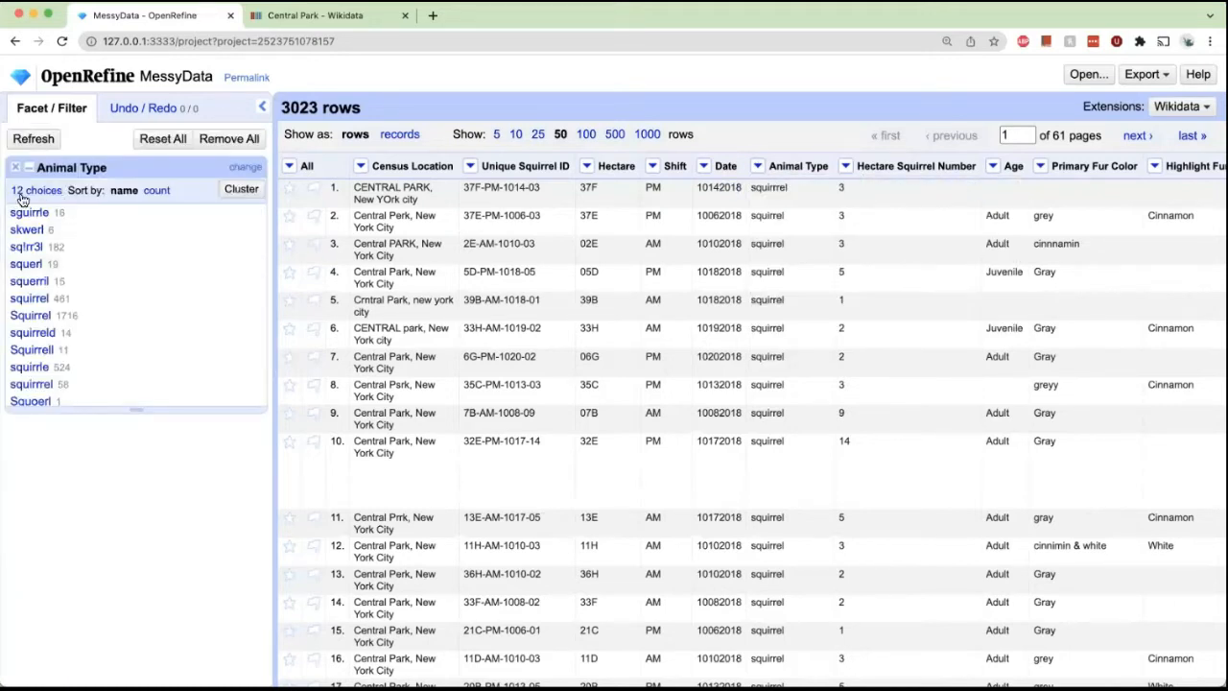
pyautogui.scroll(-1, 45, 205)
pyautogui.scroll(1, 46, 231)
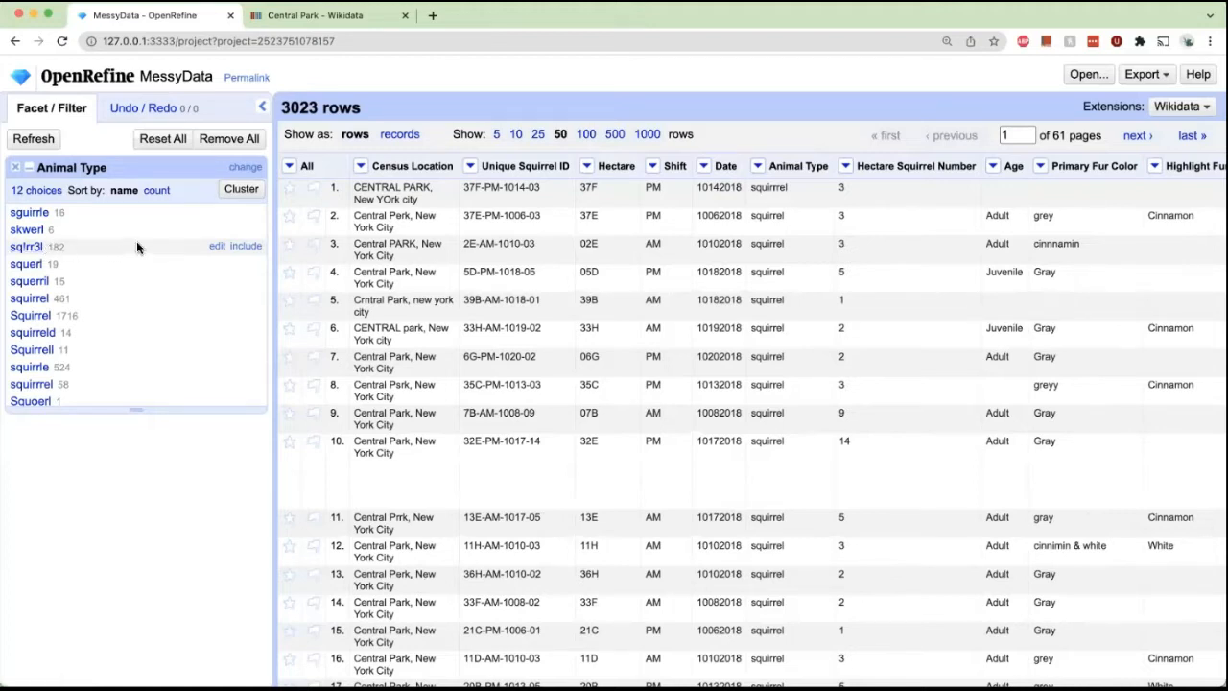
# Rename the sq!rr3l choice in the Animal Type facet to Squirrel.
pyautogui.click(217, 247)
pyautogui.write('Squirrel')
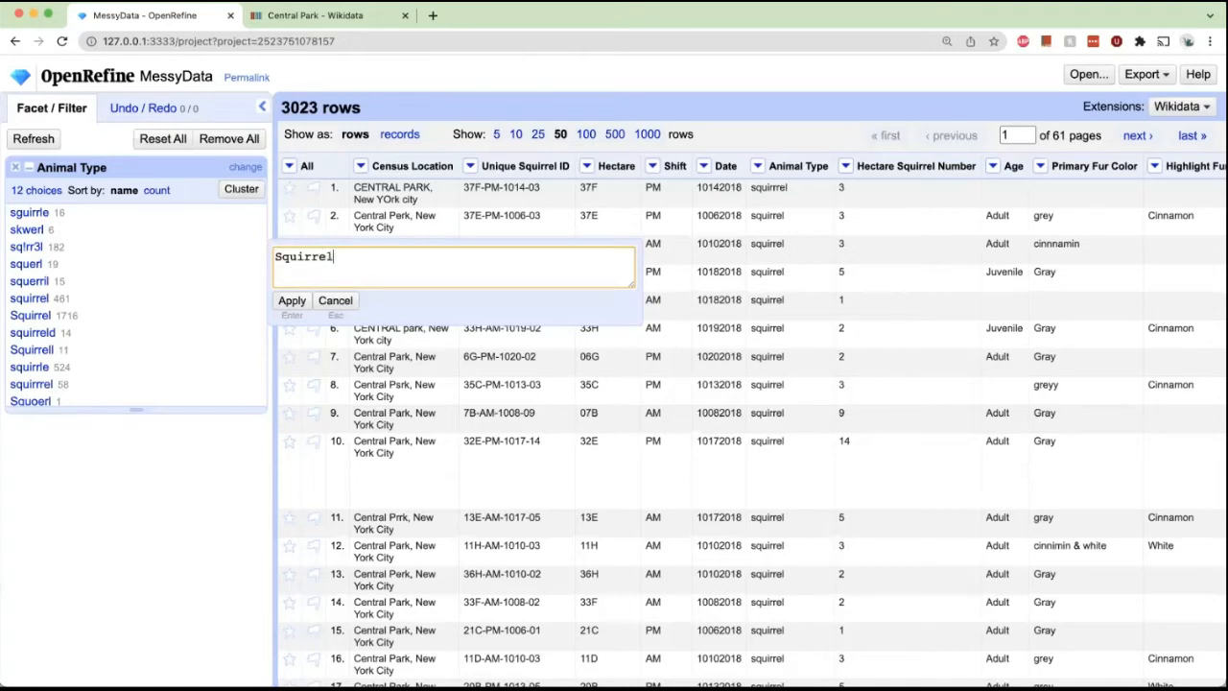
pyautogui.click(293, 302)
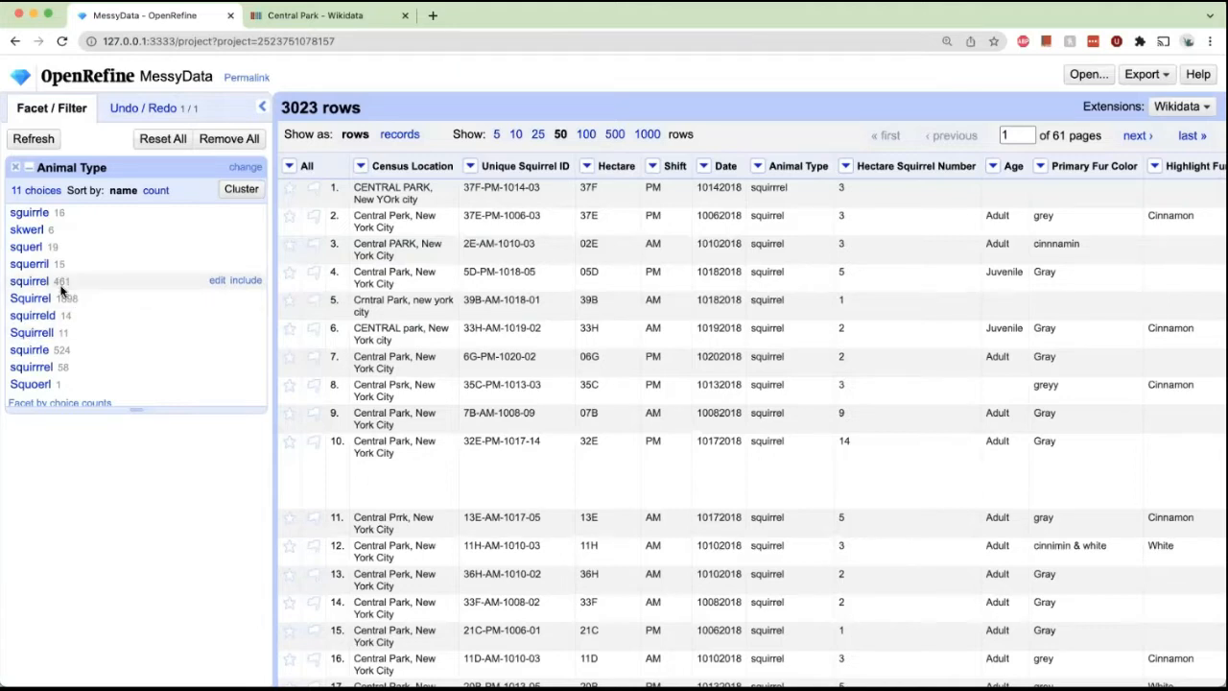
# Add a text facet on the Primary Fur Color column.
pyautogui.click(1041, 166)
pyautogui.moveTo(1047, 184)
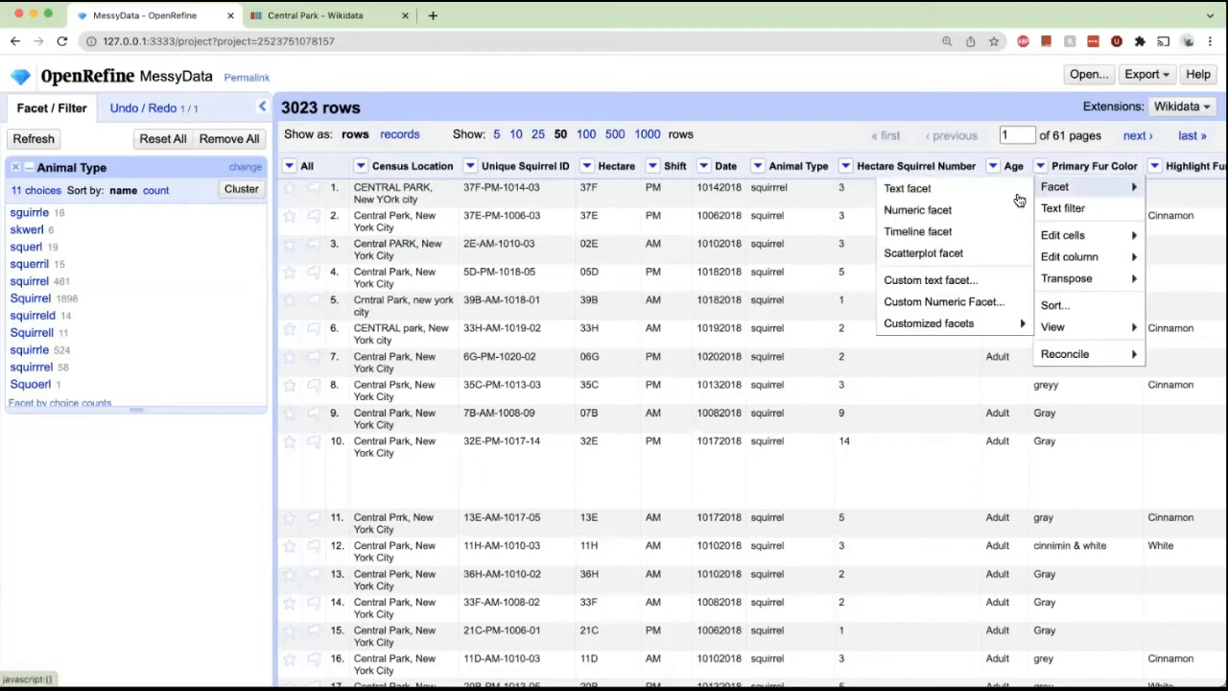
pyautogui.click(1015, 198)
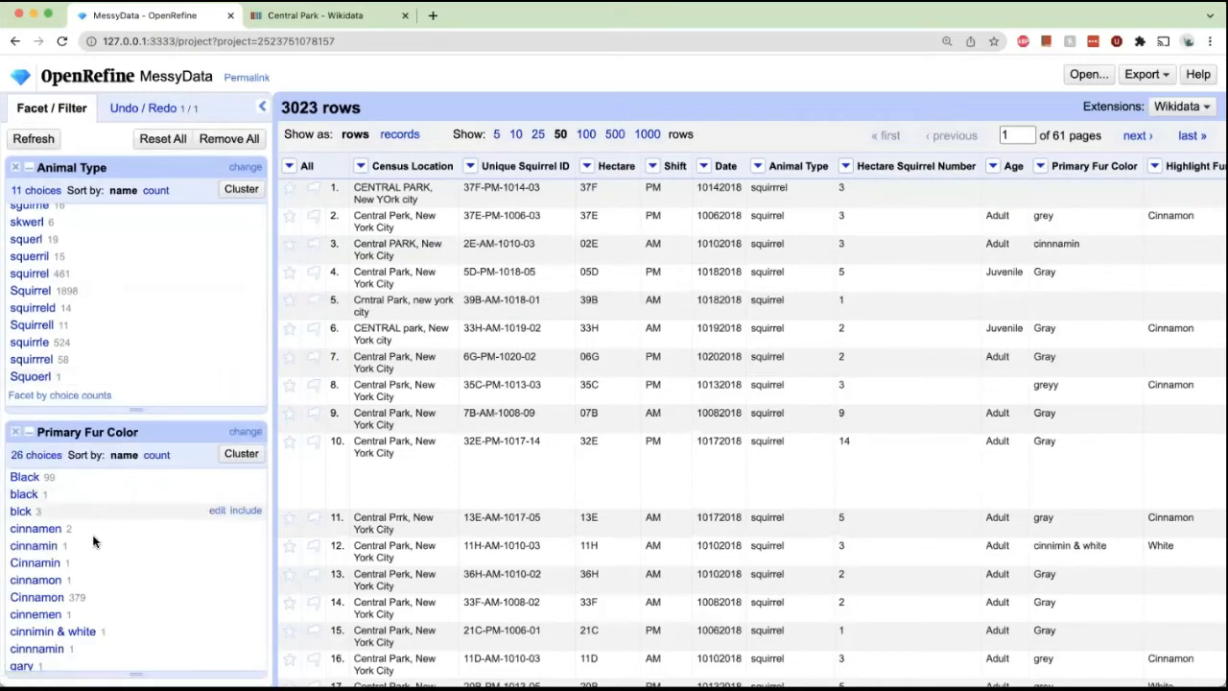
# Rename the cinnamin choice in the Primary Fur Color facet to Cinnamon.
pyautogui.click(219, 546)
pyautogui.write('Cinnamon')
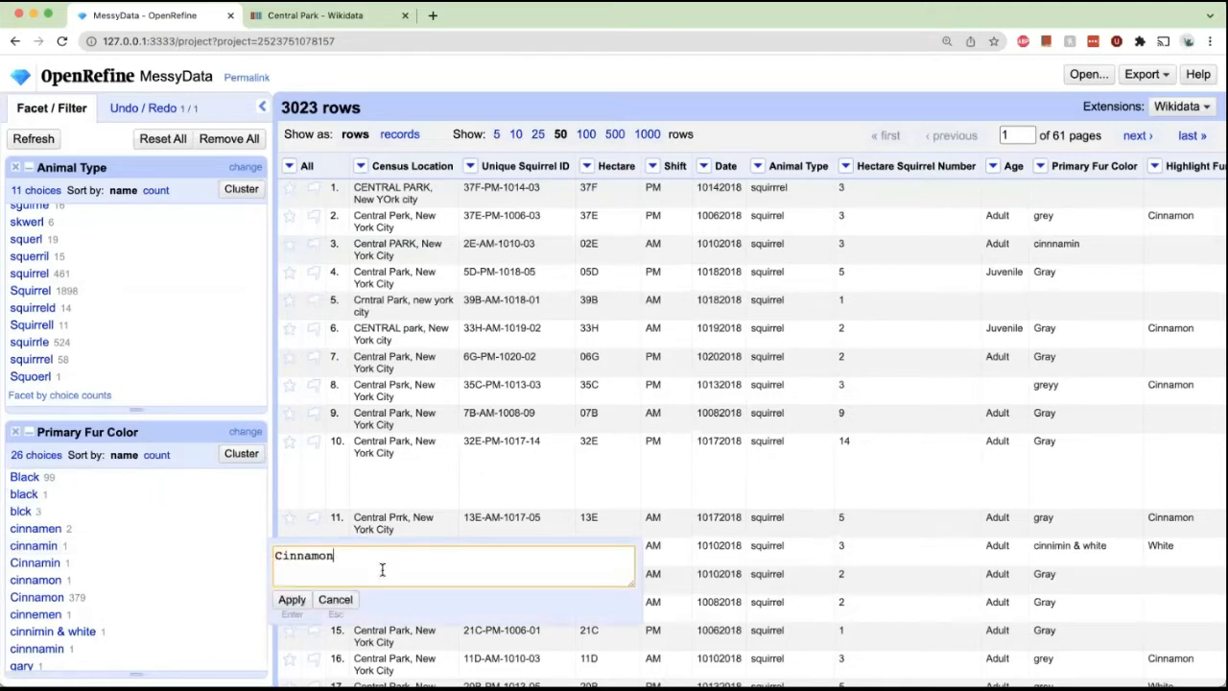
pyautogui.click(294, 599)
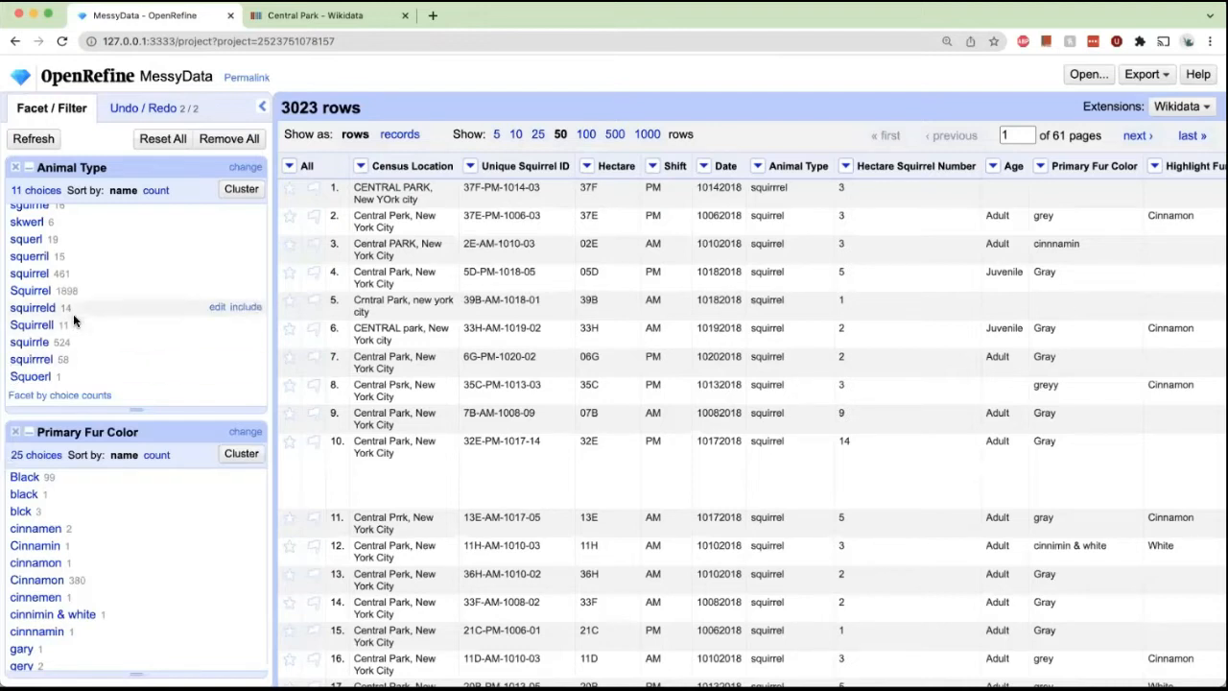
# Open clustering for the Animal Type column and compare the key collision and nearest neighbor methods.
pyautogui.scroll(1, 72, 313)
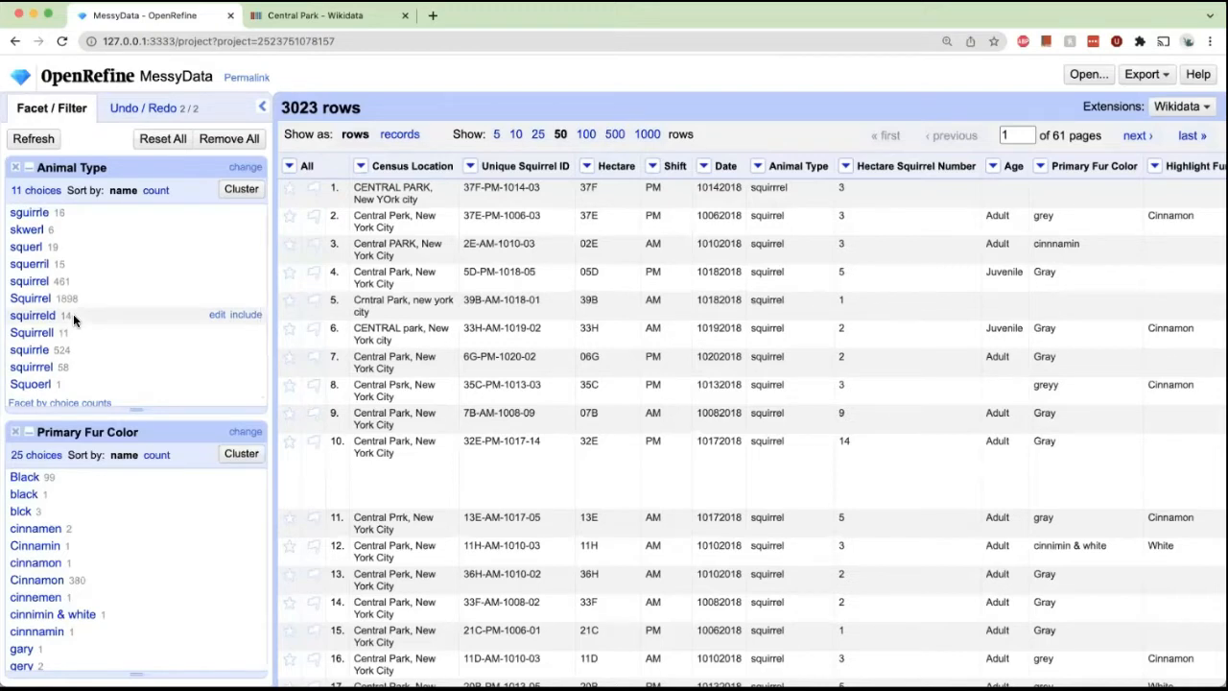
pyautogui.click(237, 190)
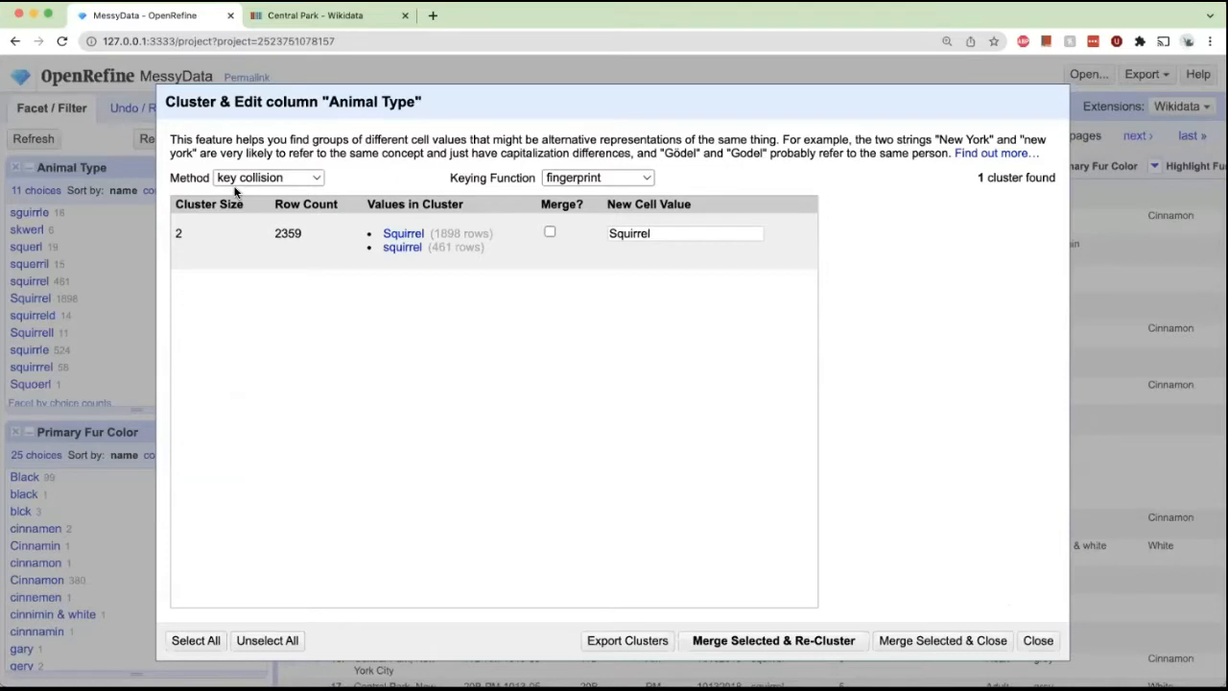
pyautogui.click(283, 179)
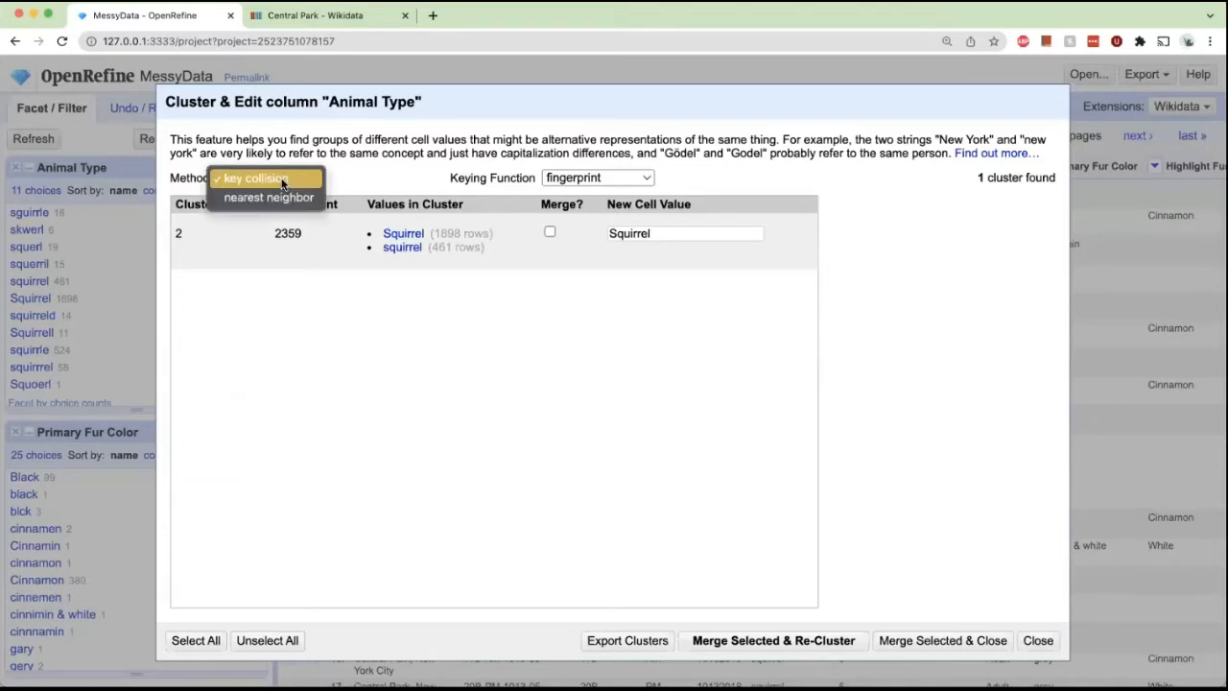
pyautogui.click(284, 198)
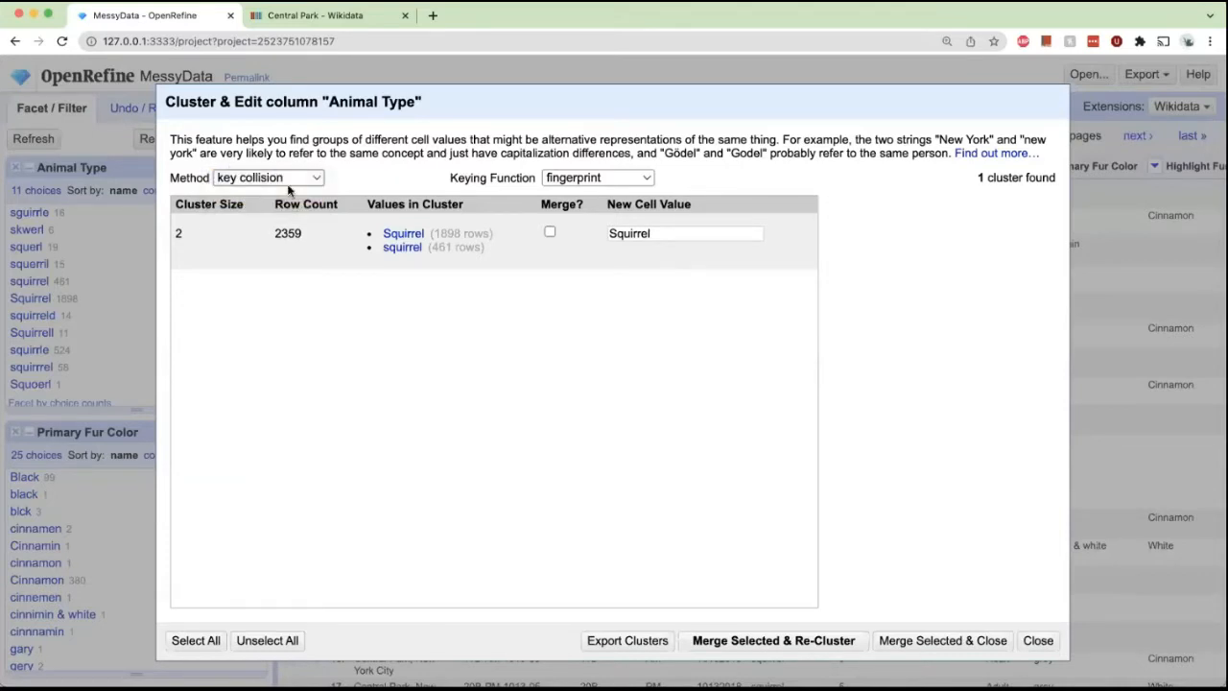
pyautogui.click(290, 181)
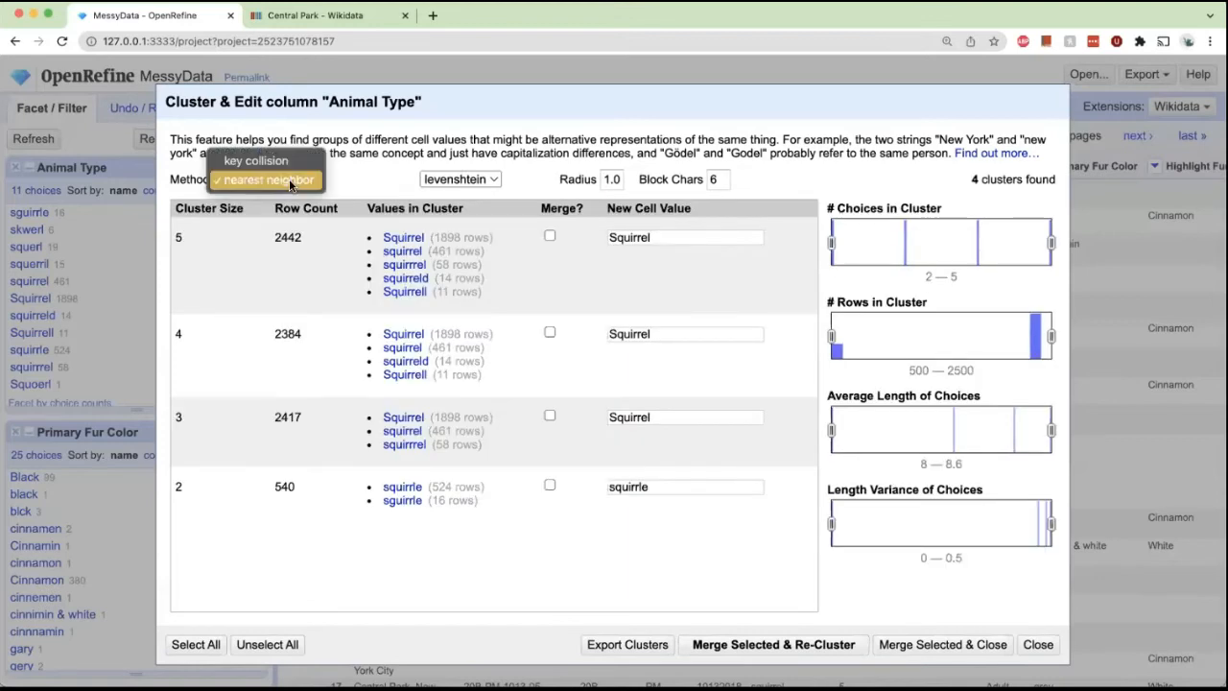
pyautogui.click(439, 181)
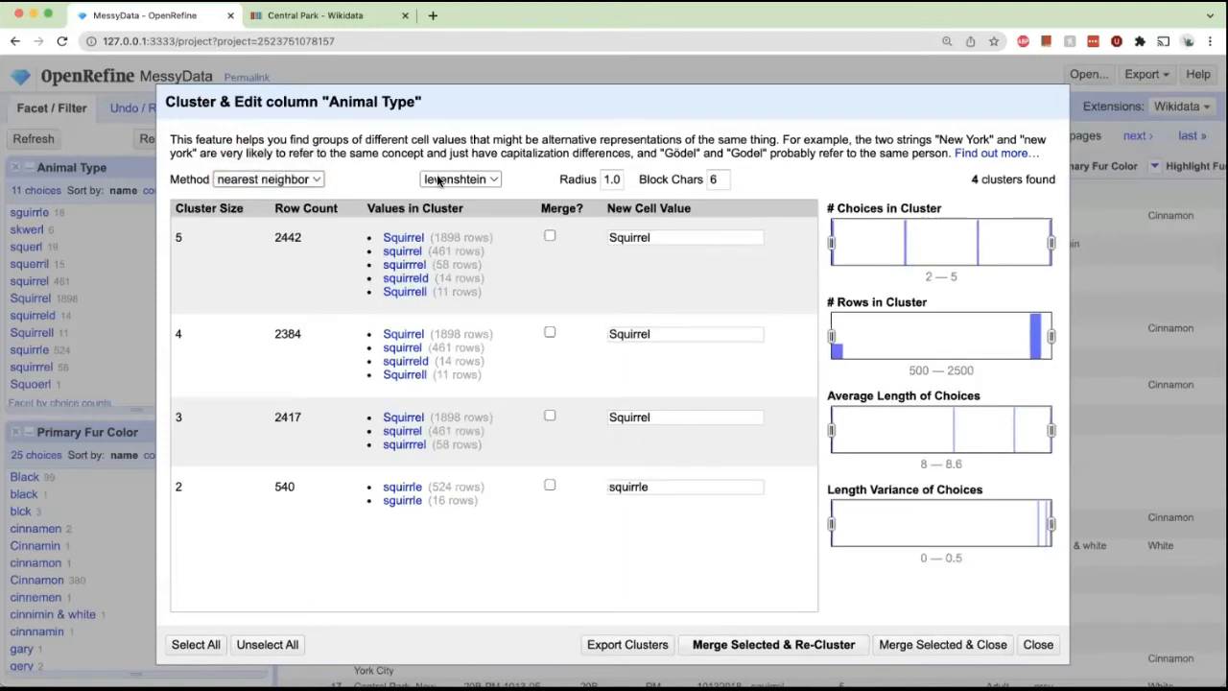
pyautogui.click(442, 181)
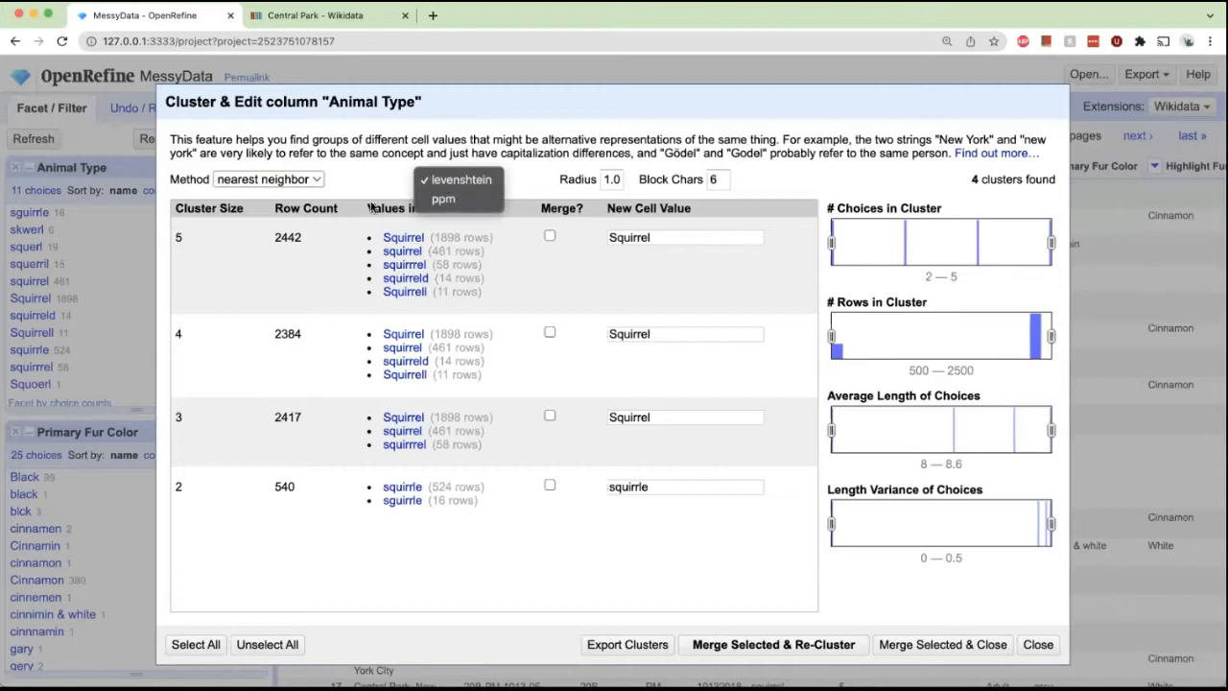
pyautogui.click(287, 186)
pyautogui.click(282, 181)
pyautogui.click(424, 172)
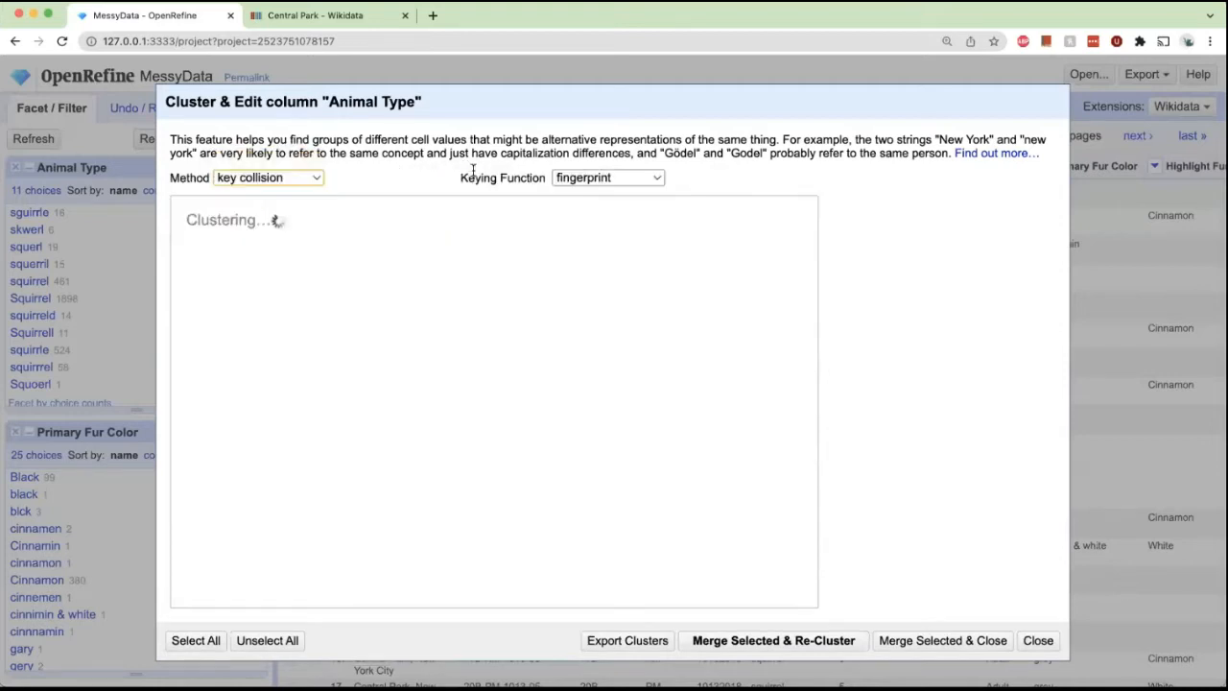
# Merge the cologne-phonetic key collision cluster of Animal Type variants into the value Squirrel and re-cluster.
pyautogui.click(573, 180)
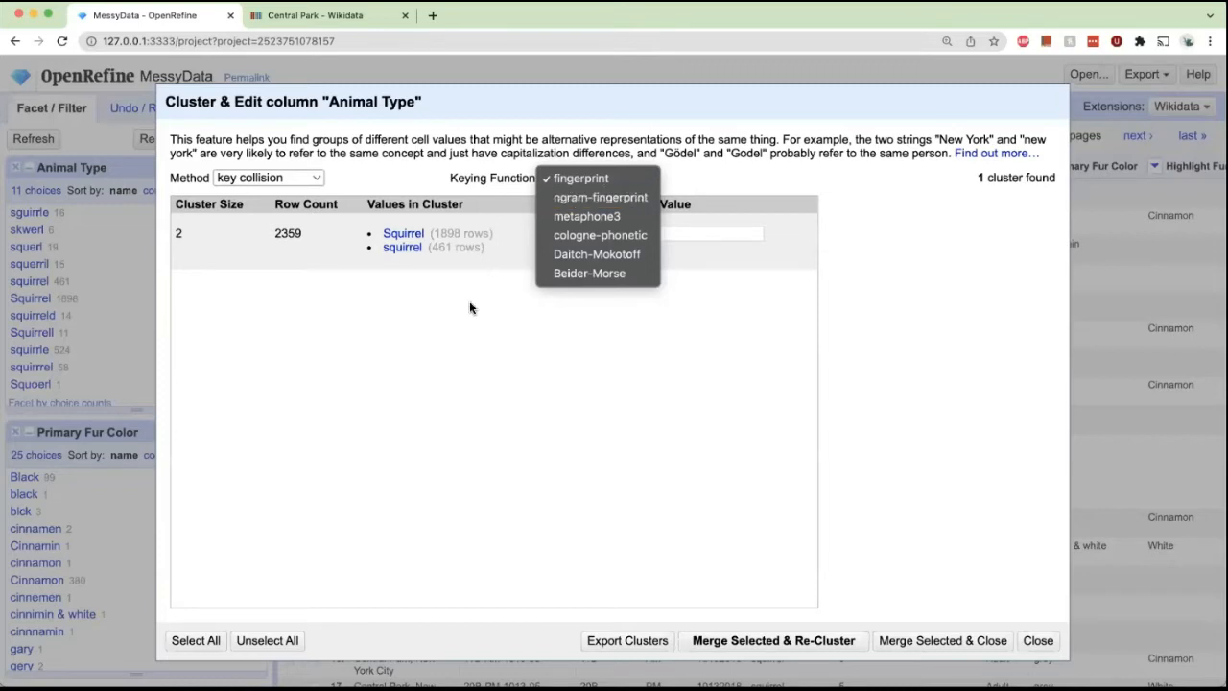
pyautogui.click(469, 304)
pyautogui.click(573, 181)
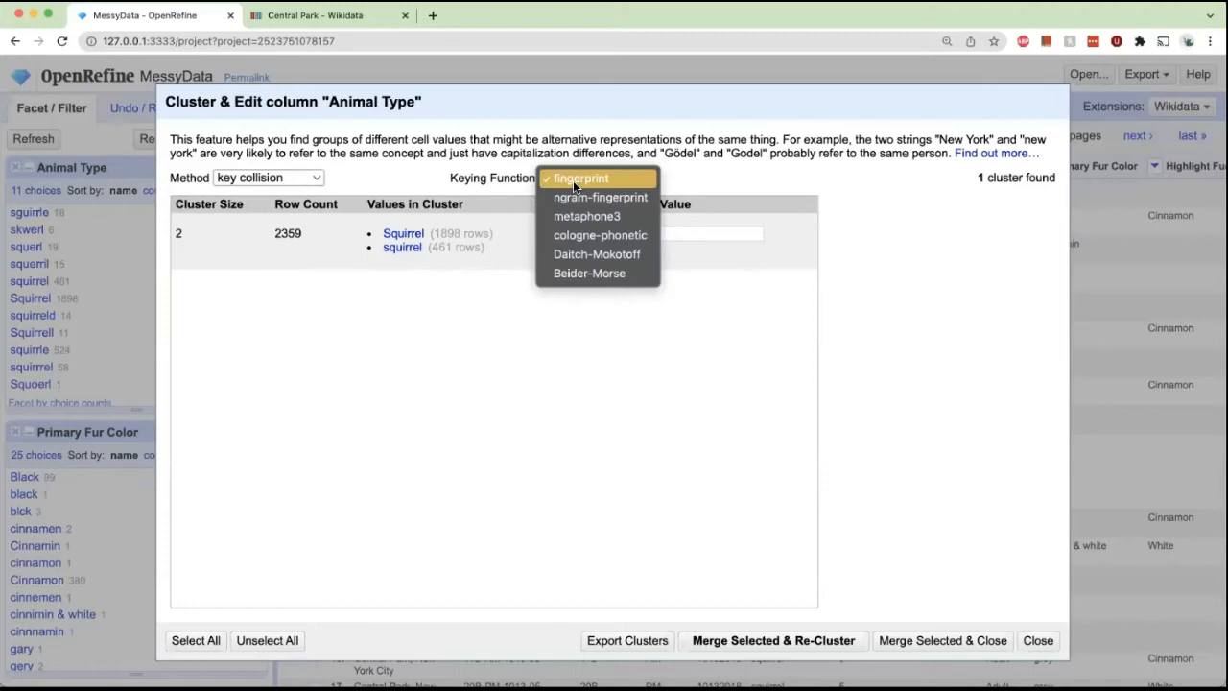
pyautogui.click(605, 234)
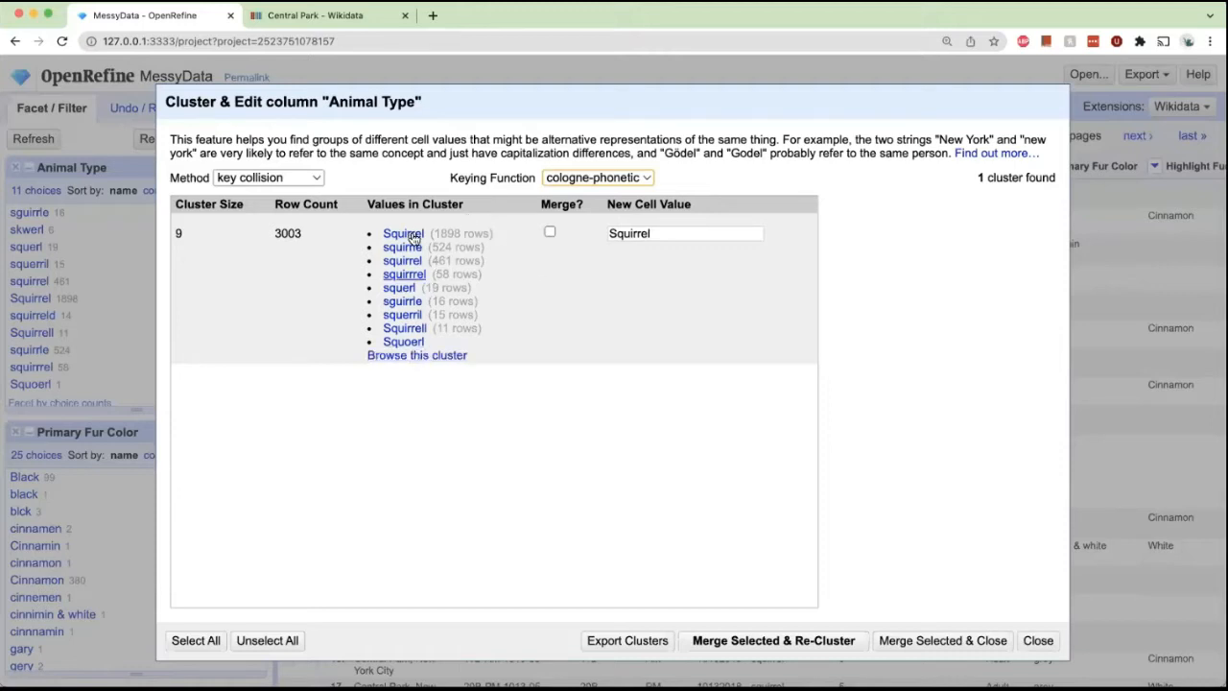
pyautogui.click(549, 233)
pyautogui.click(648, 234)
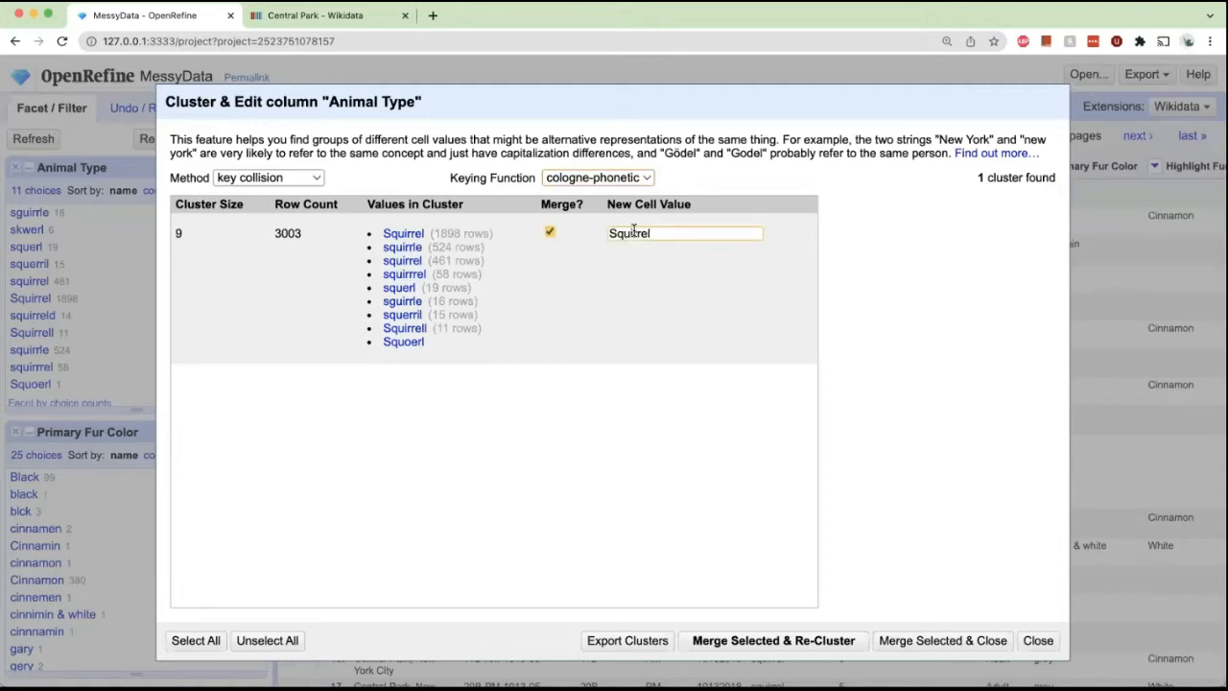
pyautogui.click(612, 233)
pyautogui.press('BackSpace')
pyautogui.write('s')
pyautogui.press('BackSpace')
pyautogui.write('S')
pyautogui.click(666, 234)
pyautogui.press('super+a')
pyautogui.write('Dog')
pyautogui.press('super+a')
pyautogui.write('Squirrel')
pyautogui.click(782, 642)
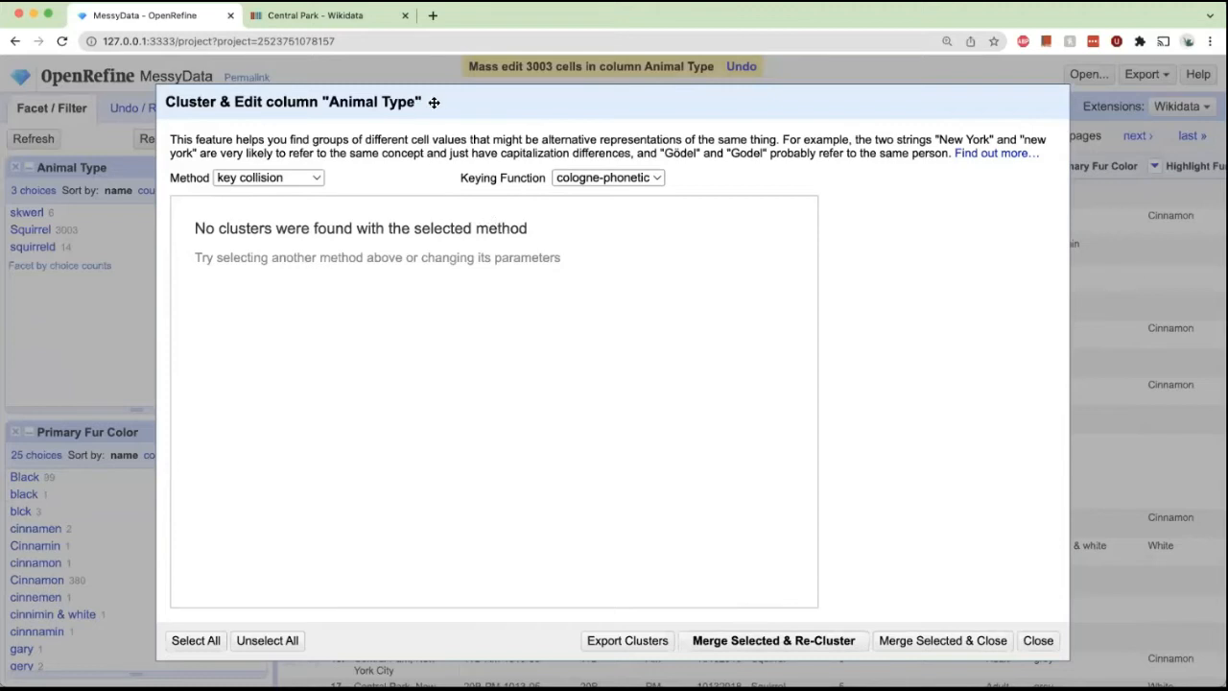
# Merge the nearest neighbor cluster of Squirrel and squirreld into Squirrel and re-cluster.
pyautogui.moveTo(460, 104); pyautogui.dragTo(537, 104)
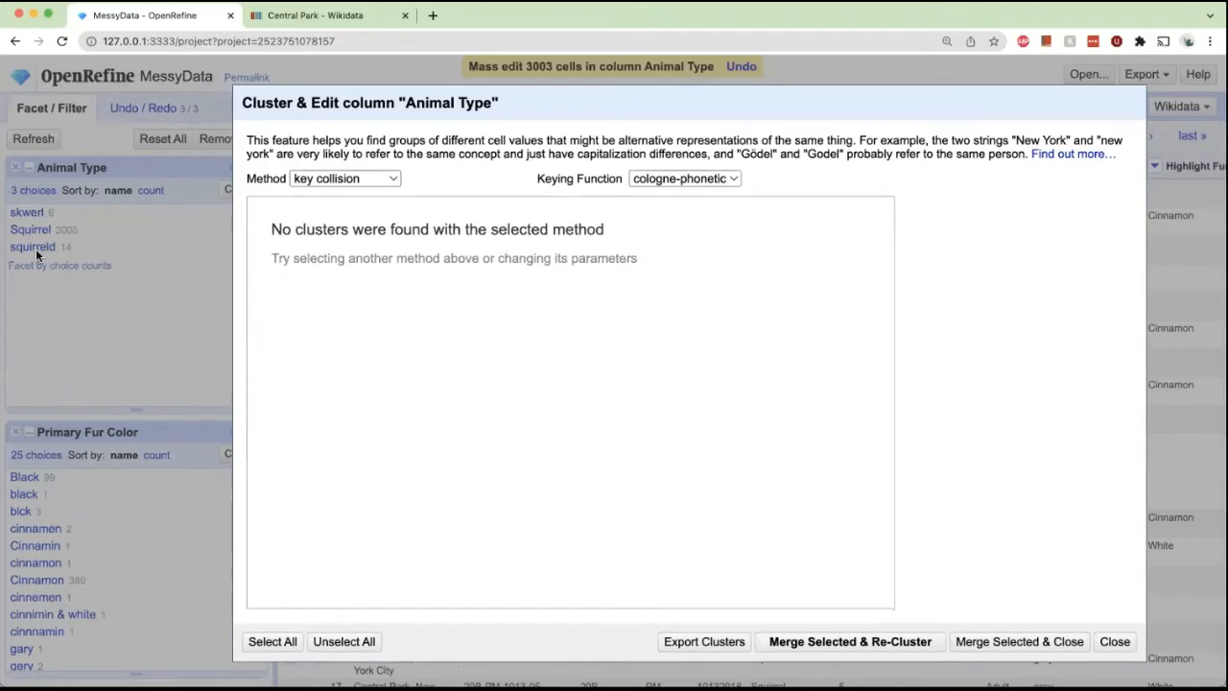
pyautogui.click(346, 178)
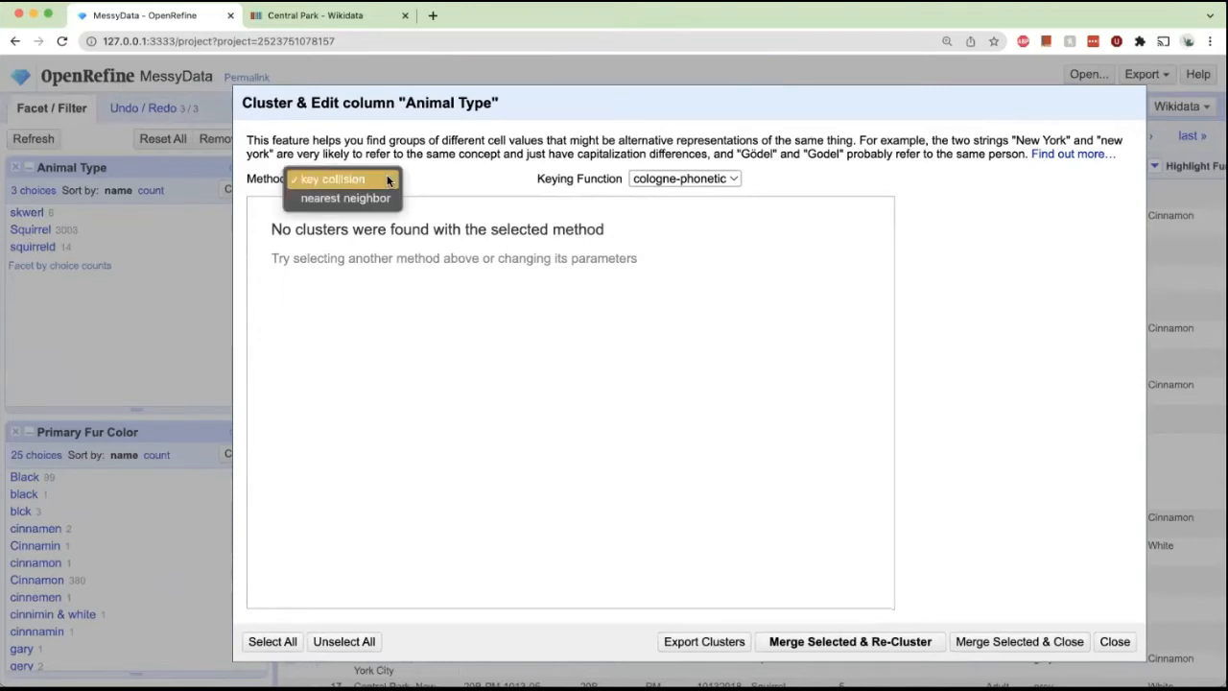
pyautogui.click(558, 172)
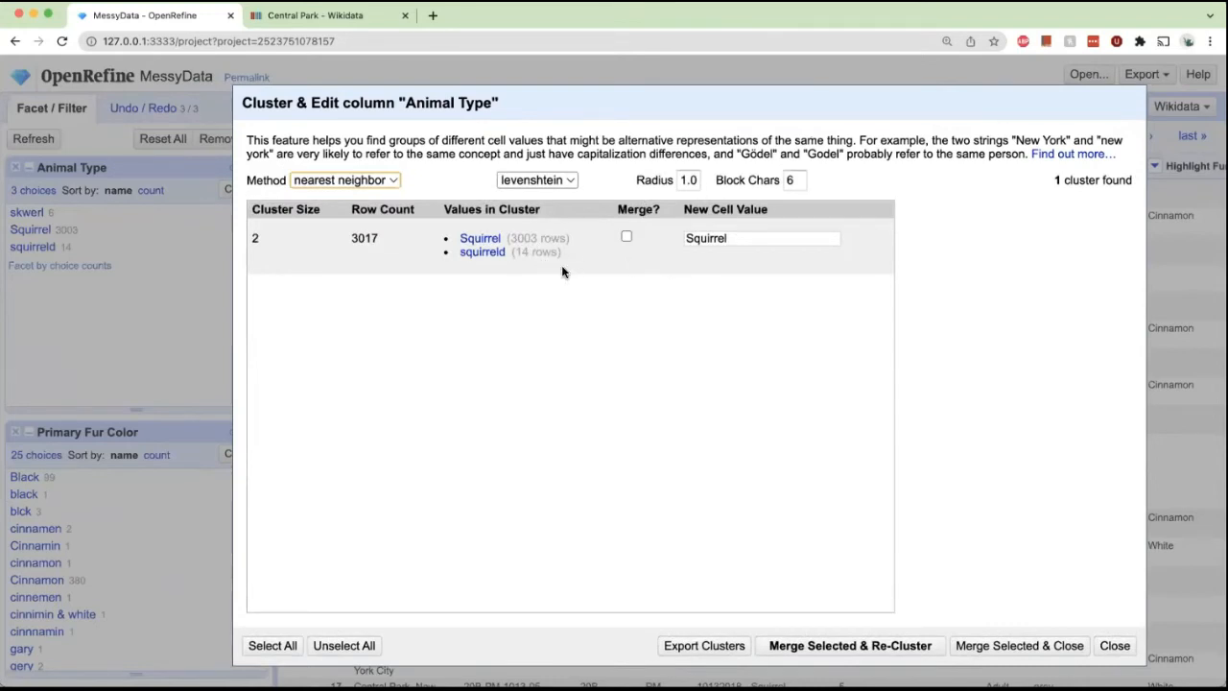
pyautogui.moveTo(558, 275)
pyautogui.click(627, 237)
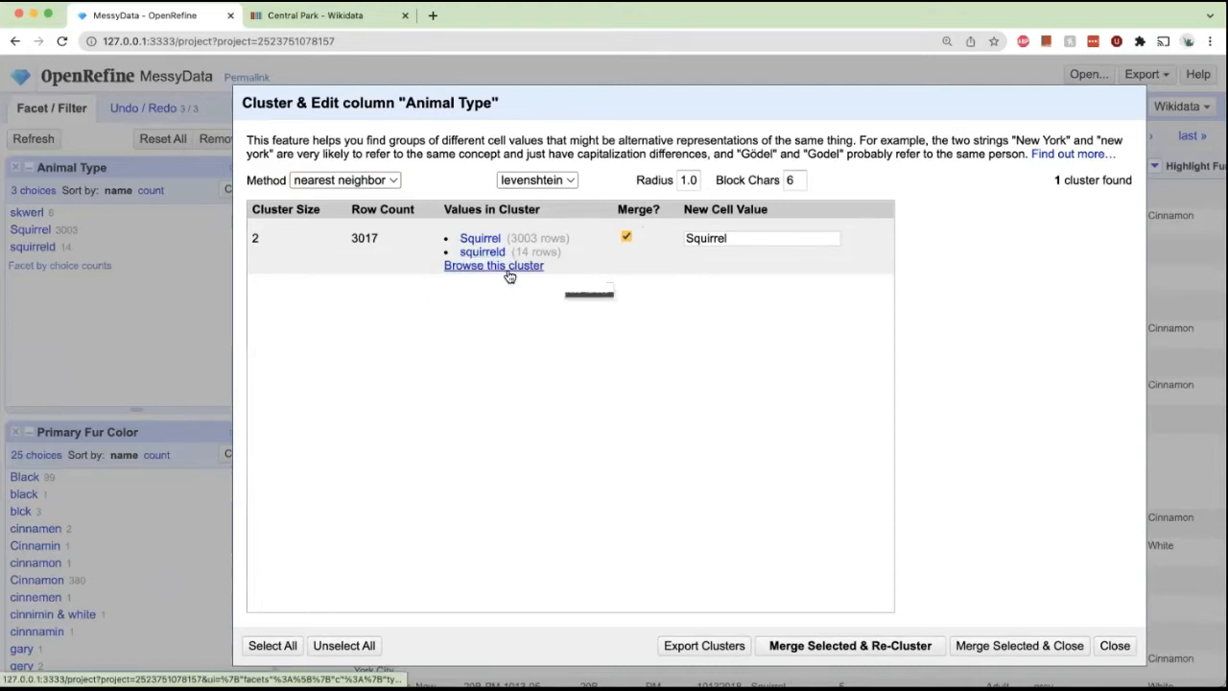
pyautogui.click(841, 645)
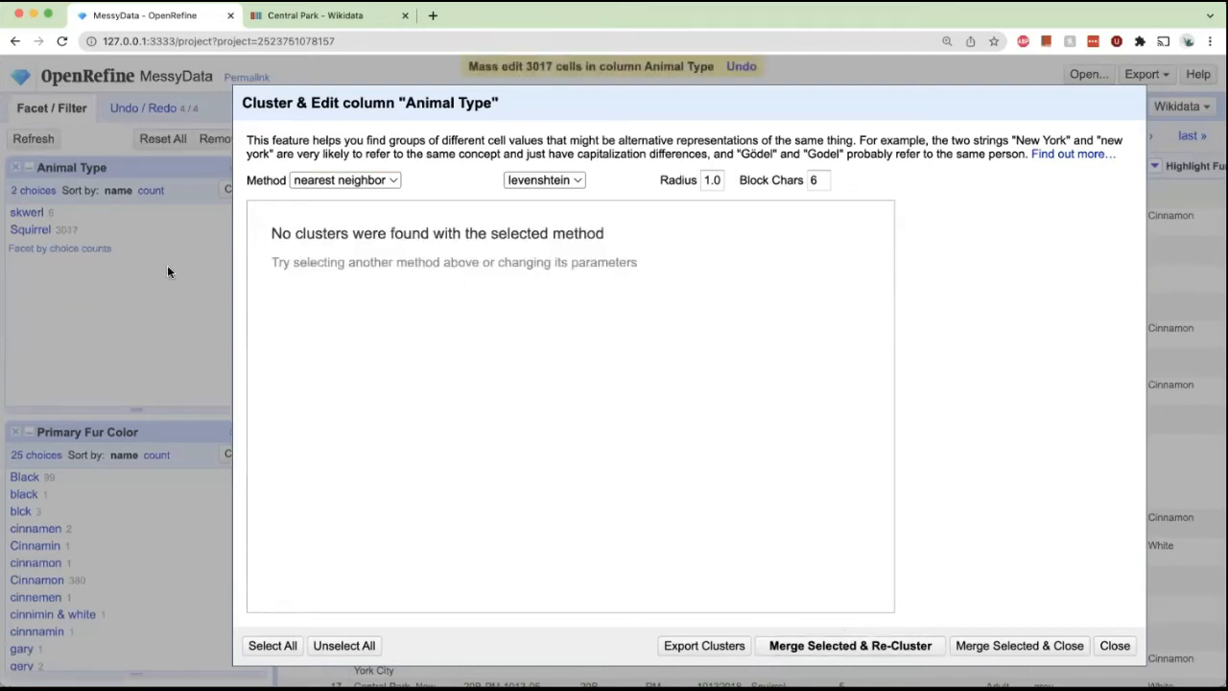
# Try the Beider-Morse and fingerprint keying functions with key collision, then close the cluster dialog.
pyautogui.click(391, 180)
pyautogui.click(388, 164)
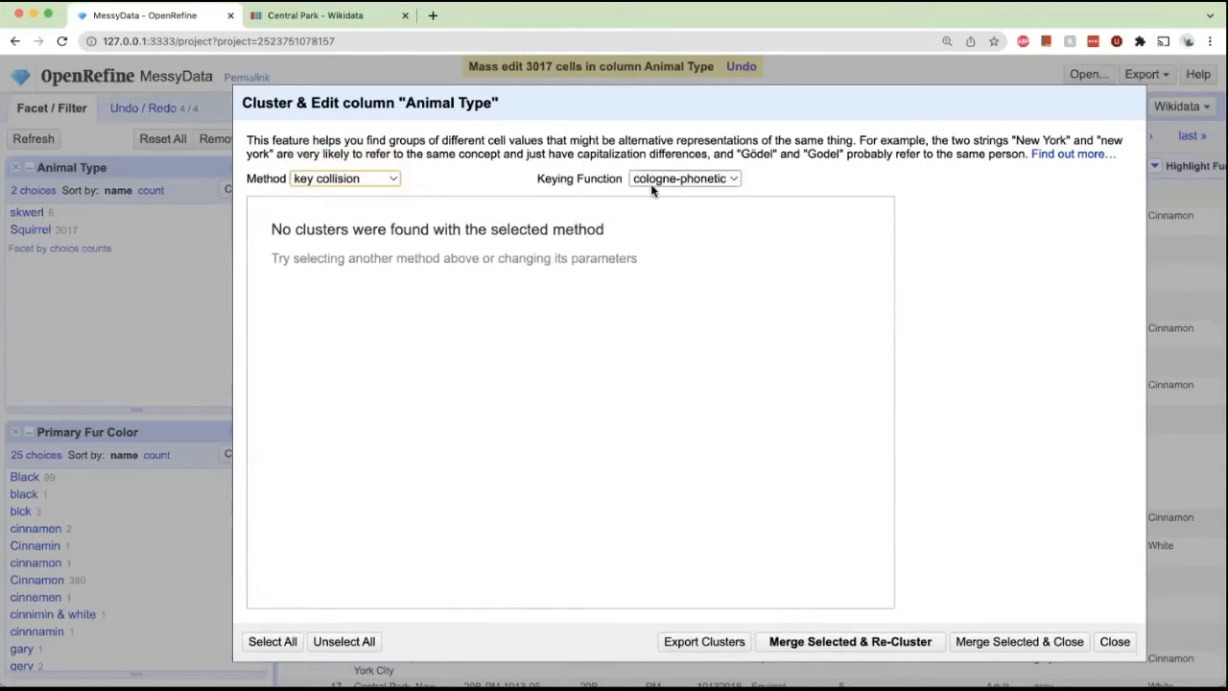
pyautogui.click(651, 182)
pyautogui.click(657, 204)
pyautogui.click(656, 183)
pyautogui.click(658, 203)
pyautogui.click(668, 180)
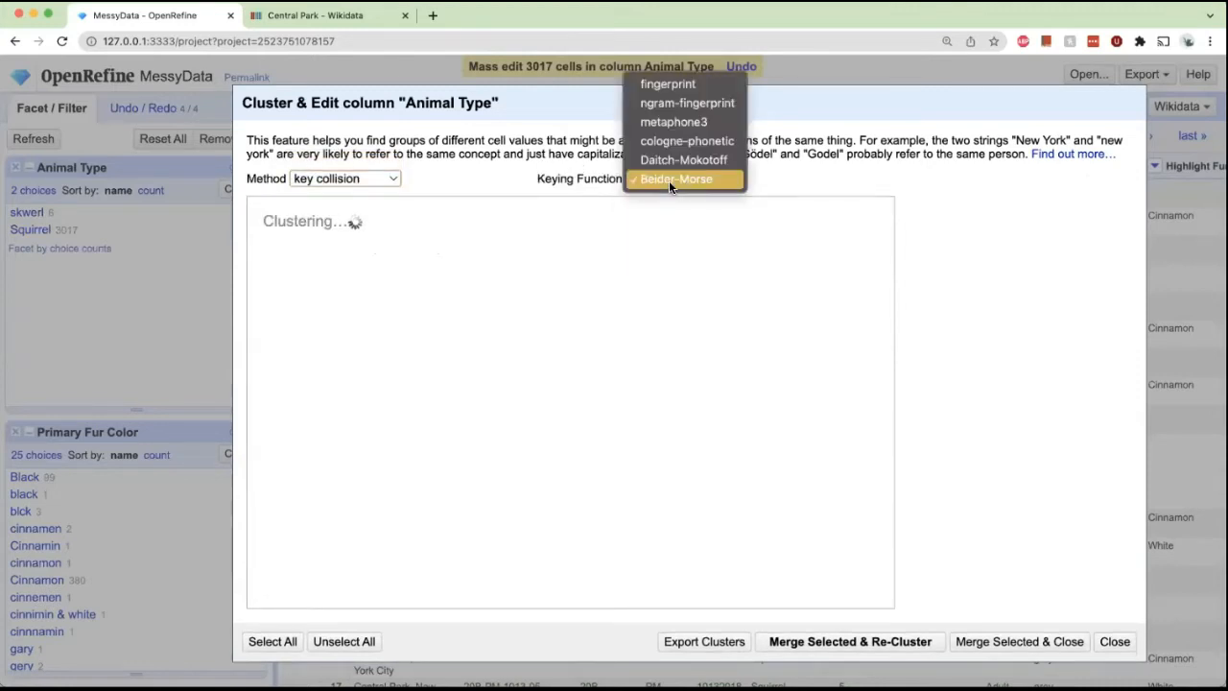
pyautogui.click(691, 84)
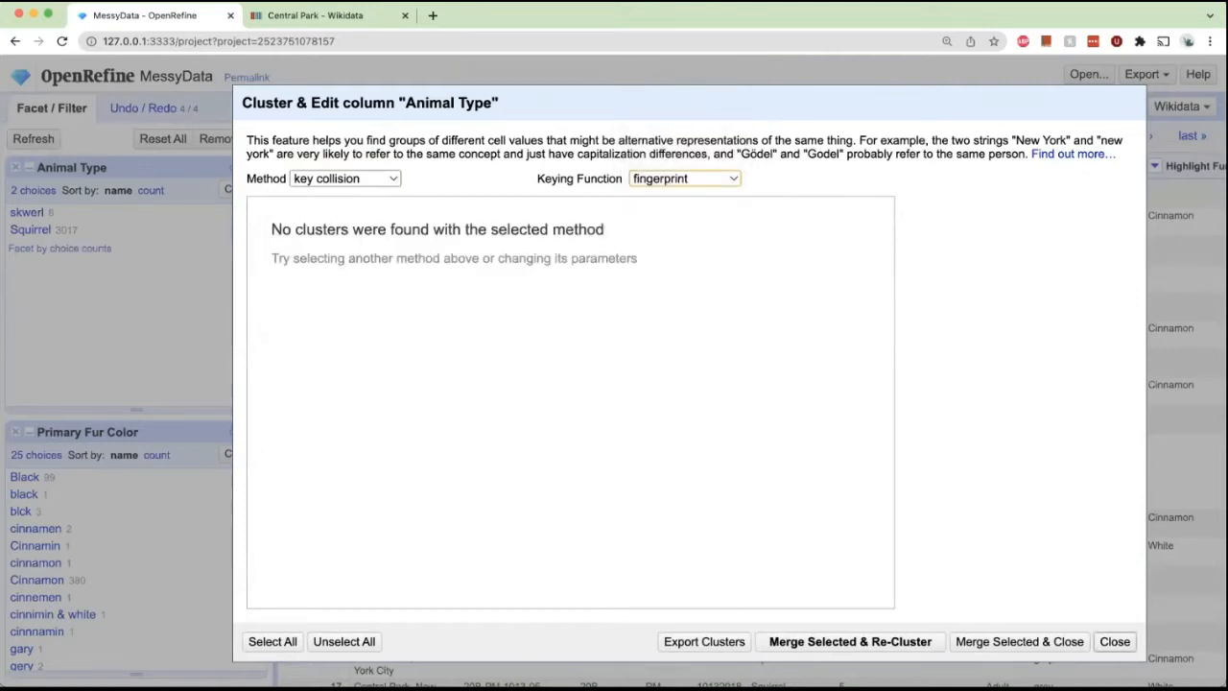
pyautogui.click(1115, 641)
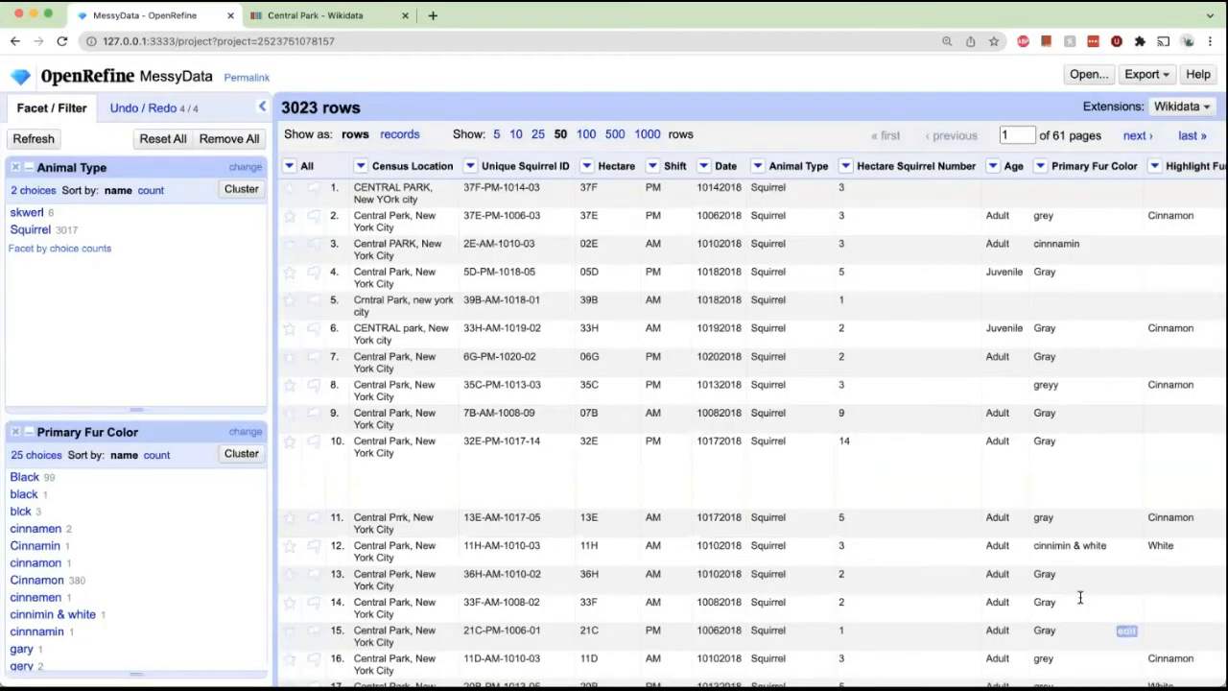
# Rename the skwerl choice in the Animal Type facet to Squirrel.
pyautogui.click(215, 212)
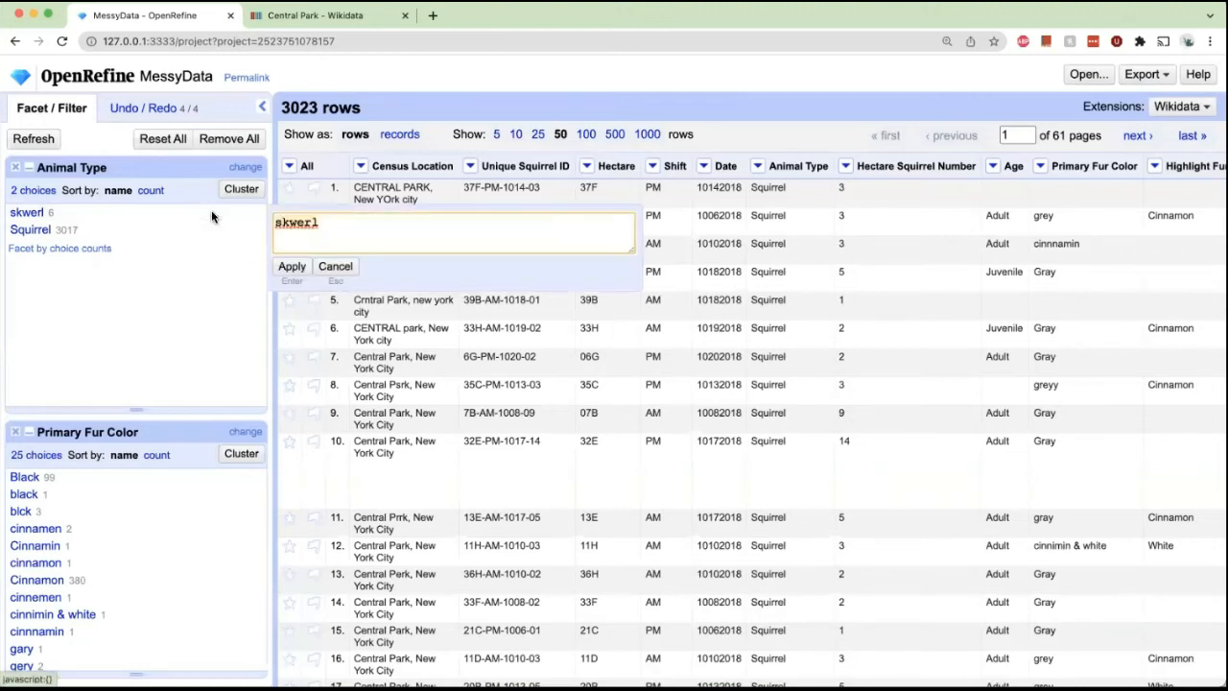
pyautogui.write('Squirrel')
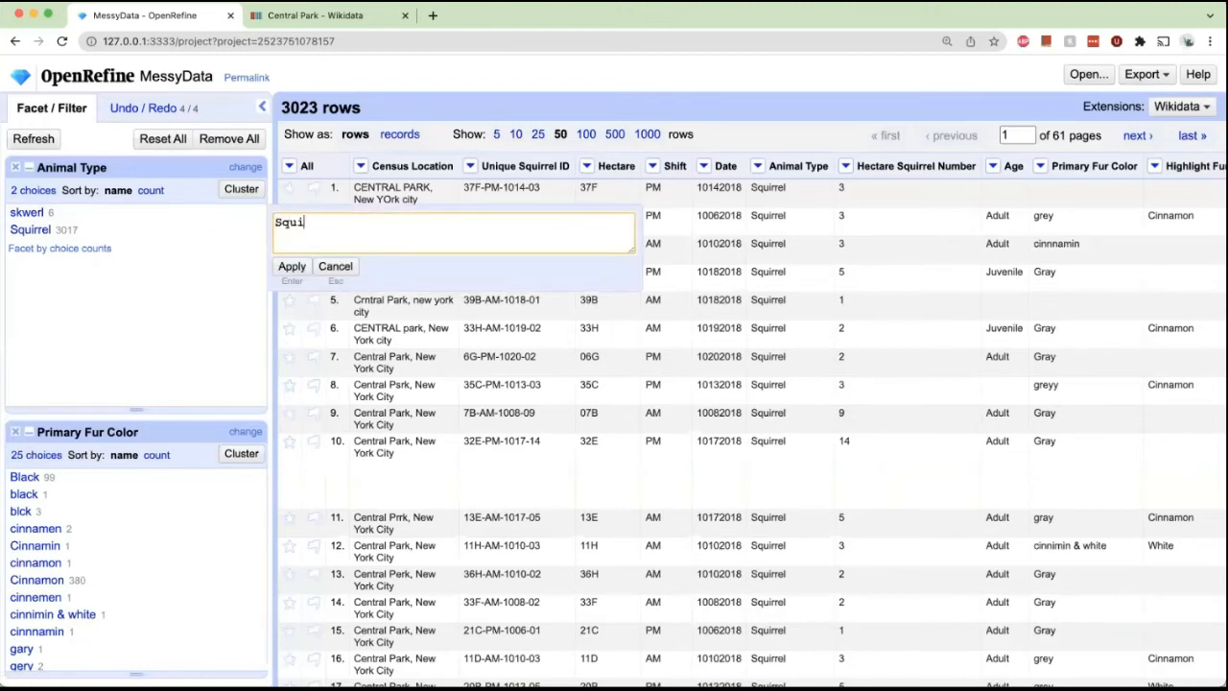
pyautogui.click(292, 269)
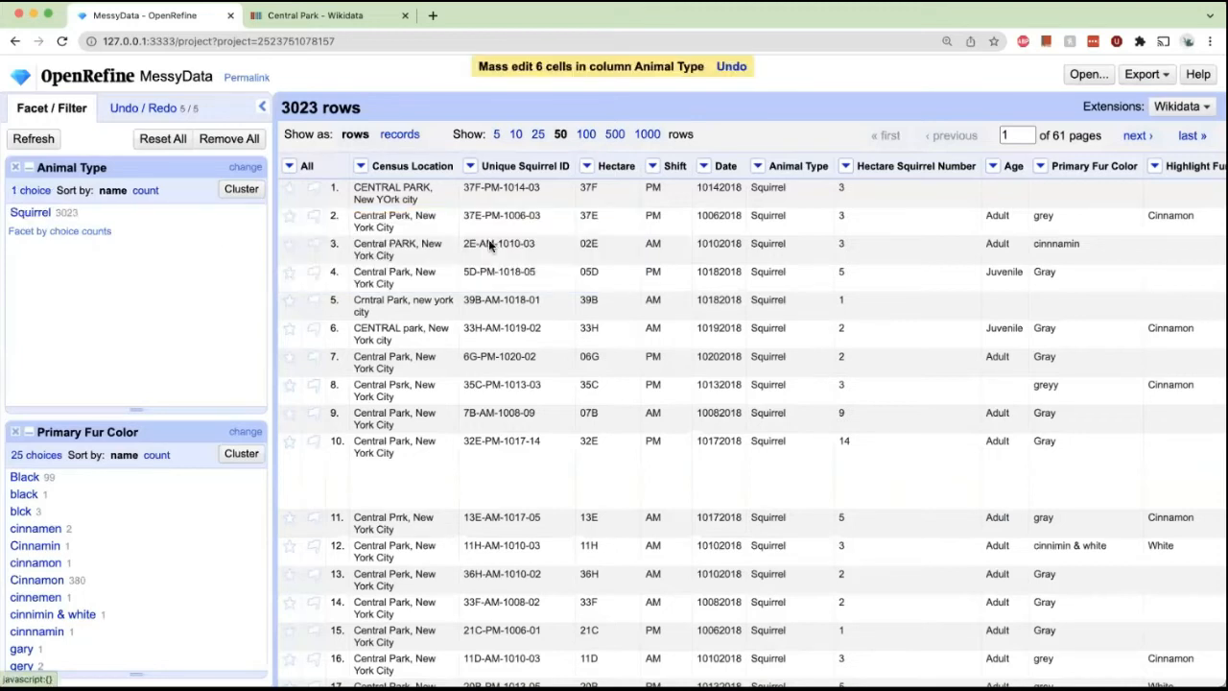
# Open clustering for the Primary Fur Color column and mark all four fingerprint clusters for merging.
pyautogui.scroll(-1, 768, 232)
pyautogui.scroll(-1, 768, 232)
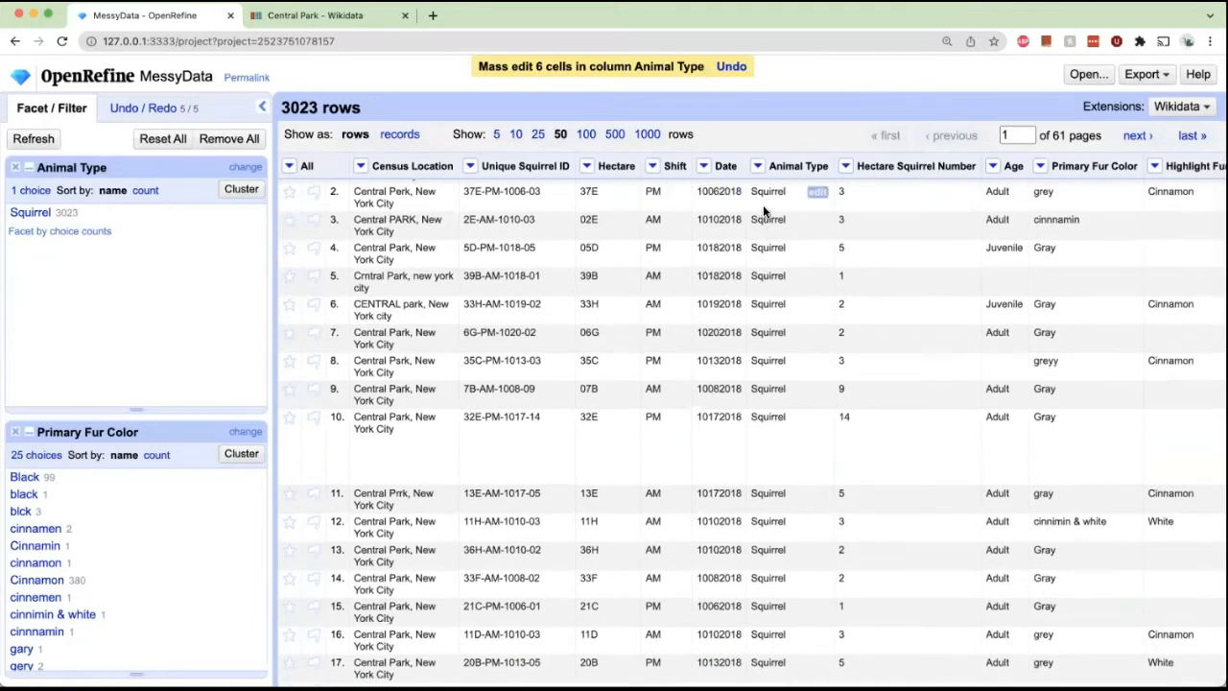
pyautogui.scroll(-5, 765, 209)
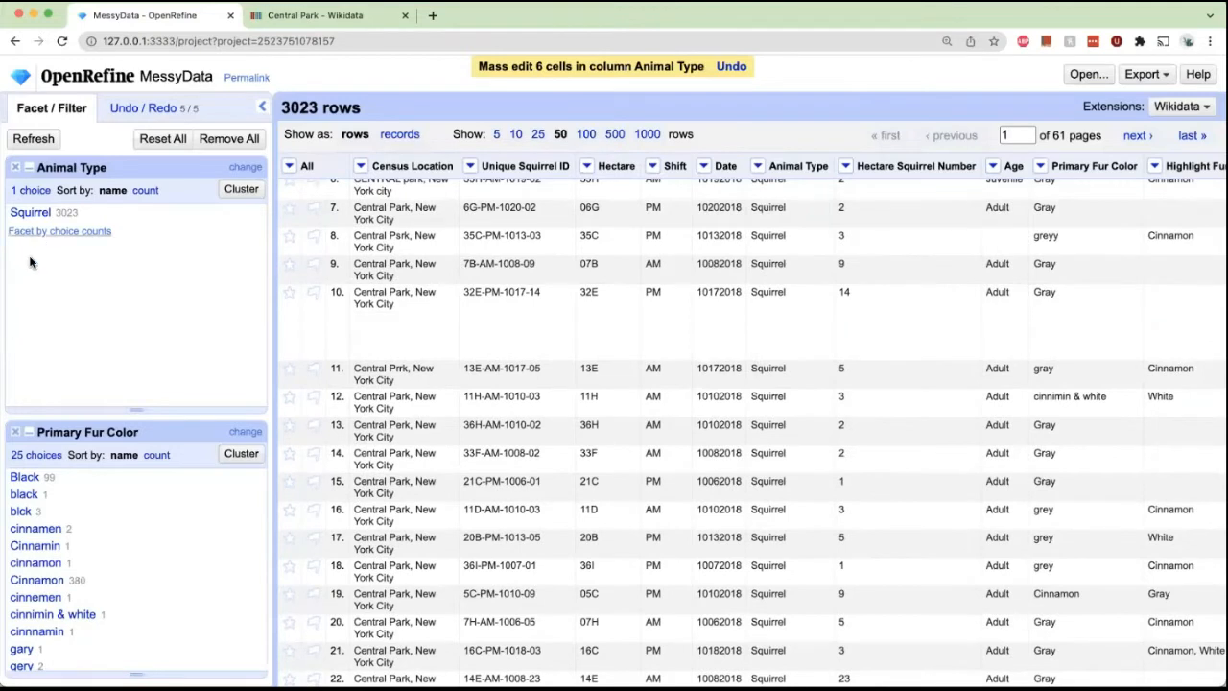
pyautogui.click(251, 463)
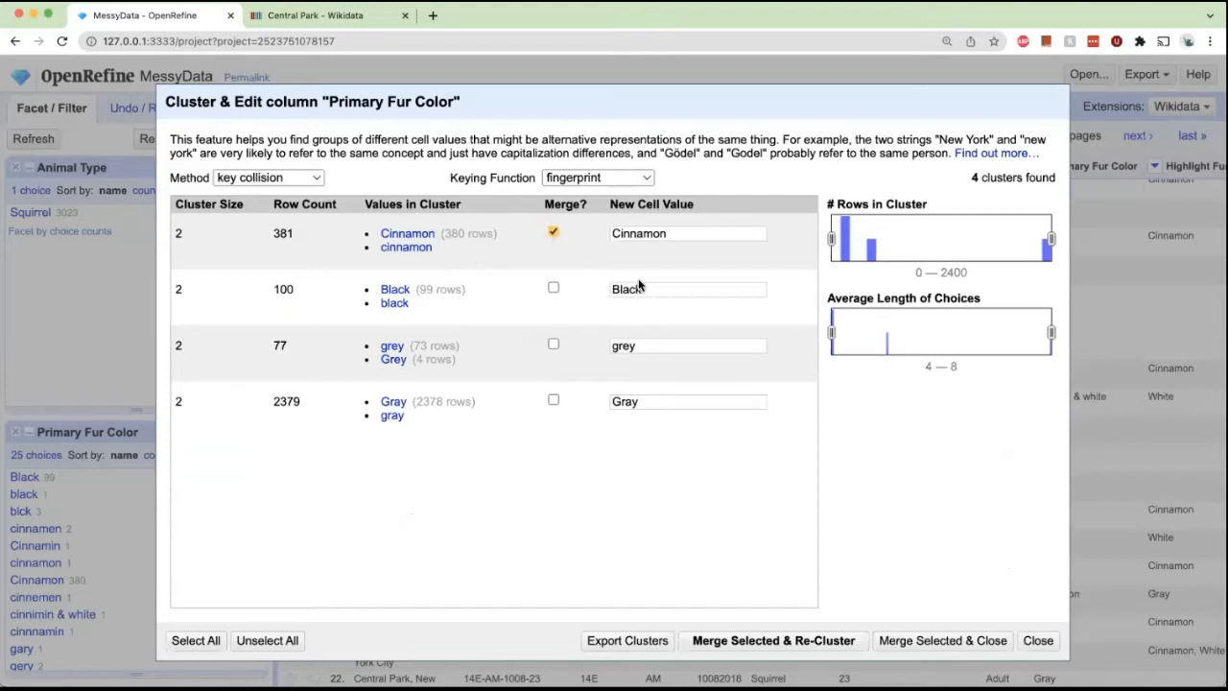
pyautogui.click(554, 287)
pyautogui.click(554, 344)
pyautogui.click(553, 400)
# Set the new cell value of the grey cluster to Gray.
pyautogui.click(654, 352)
pyautogui.press('BackSpace')
pyautogui.press('BackSpace')
pyautogui.press('BackSpace')
pyautogui.write('ra')
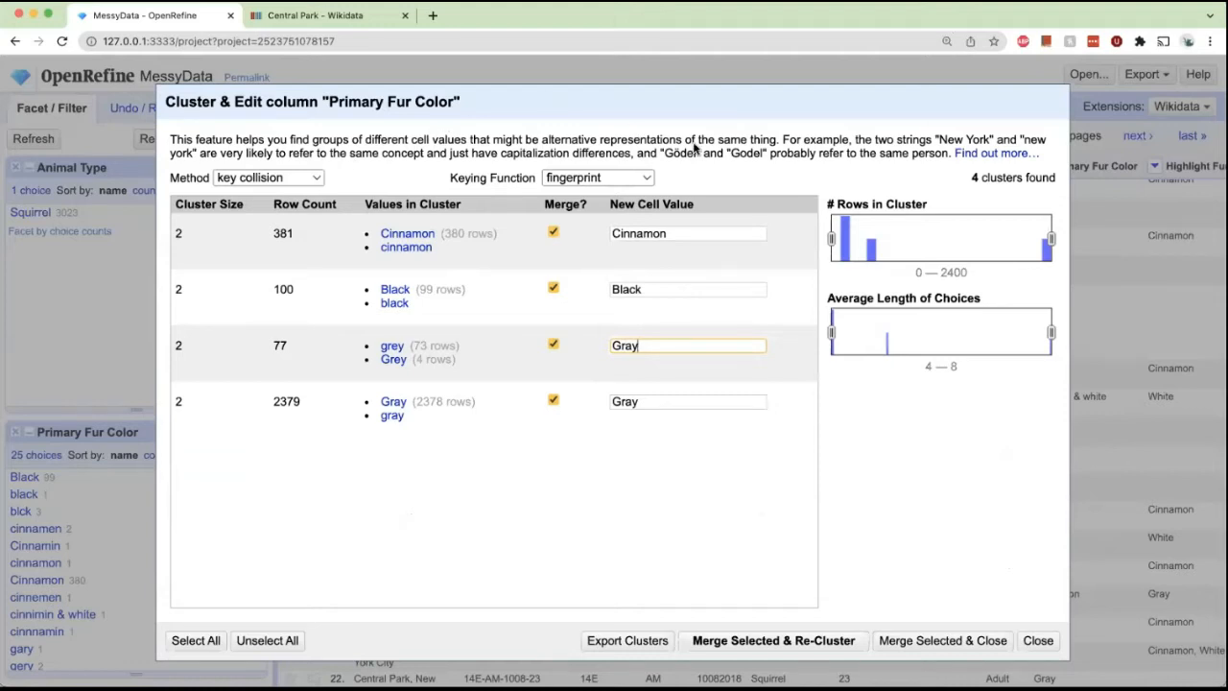
# Merge the marked clusters and re-cluster Primary Fur Color using the ngram-fingerprint keying function.
pyautogui.click(743, 640)
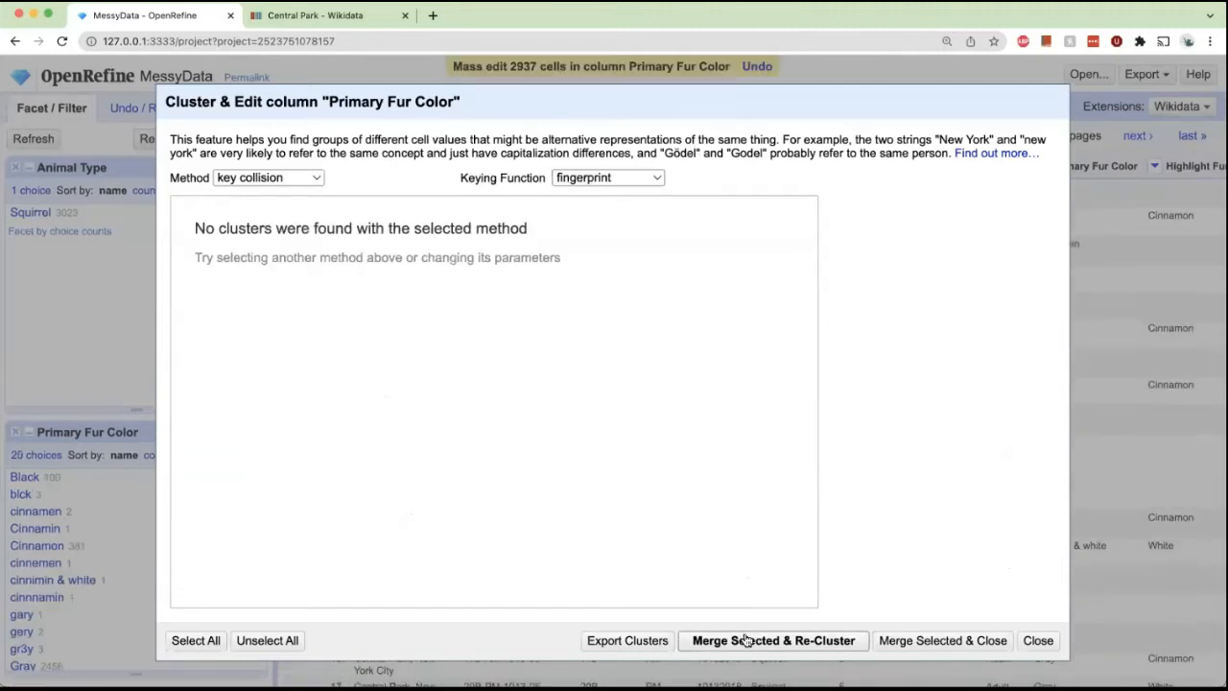
pyautogui.click(620, 178)
pyautogui.click(619, 199)
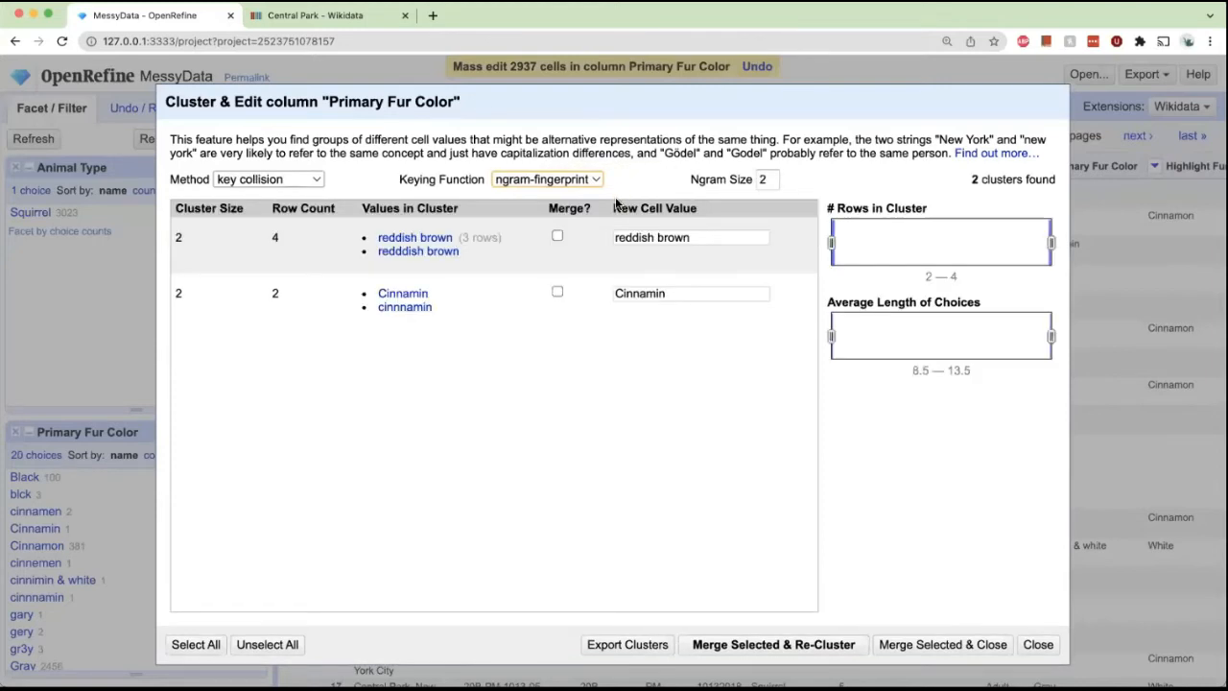
# Mark both ngram-fingerprint clusters for merging, set each new cell value to Cinnamon, and merge them.
pyautogui.click(556, 291)
pyautogui.click(557, 238)
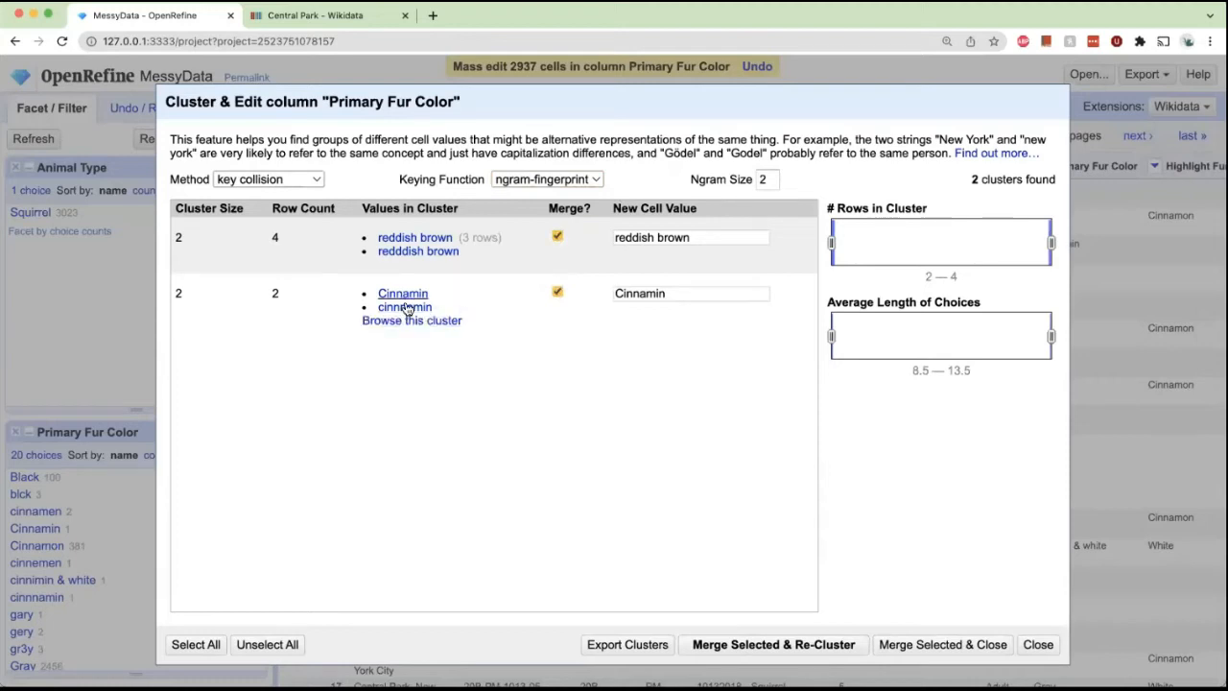
pyautogui.click(743, 294)
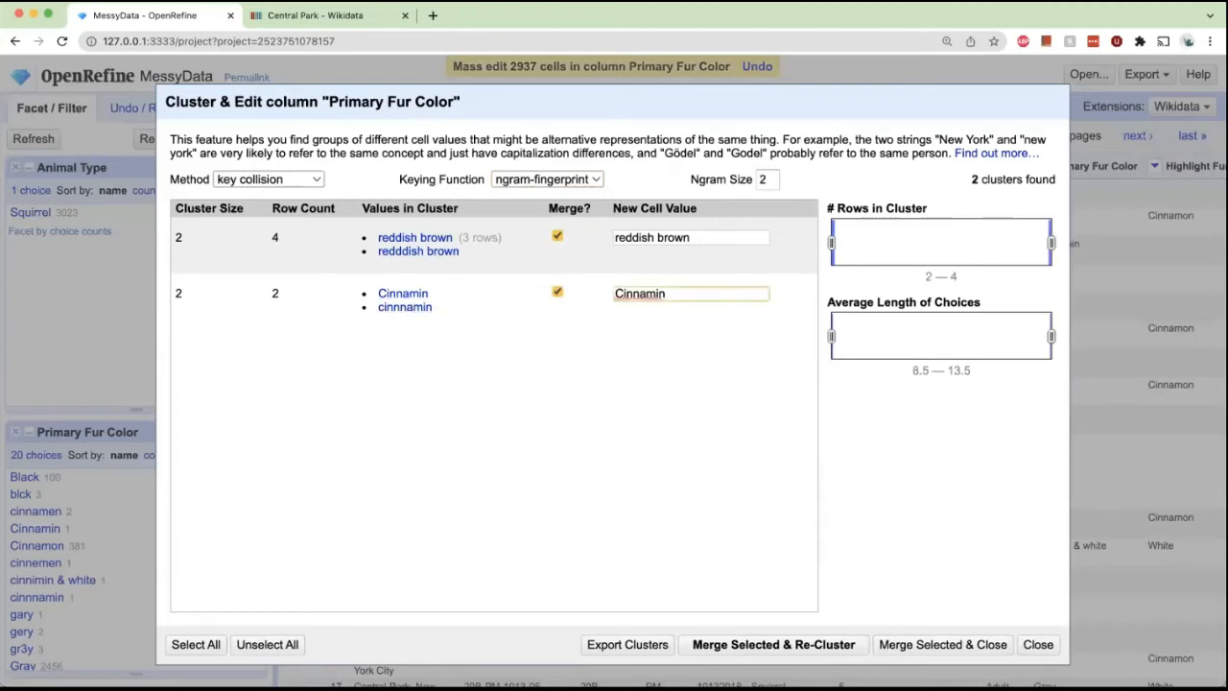
pyautogui.press('BackSpace')
pyautogui.press('BackSpace')
pyautogui.write('on')
pyautogui.click(719, 236)
pyautogui.press('super+a')
pyautogui.write('Cinnamon')
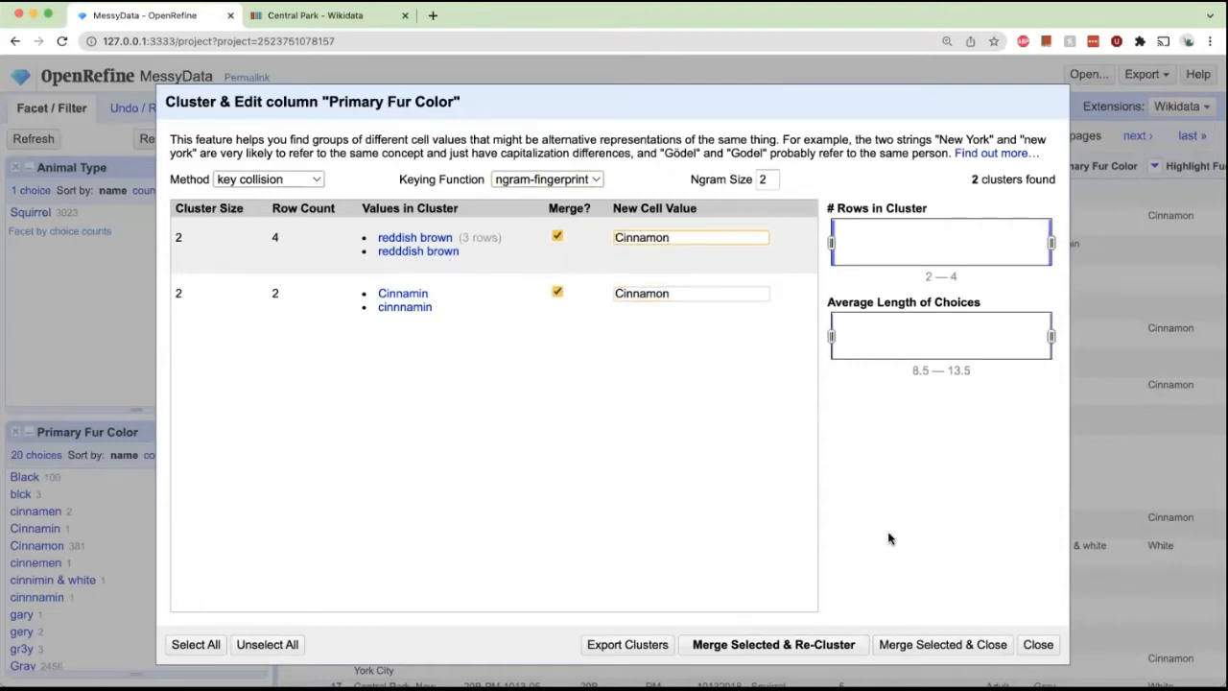
pyautogui.click(759, 644)
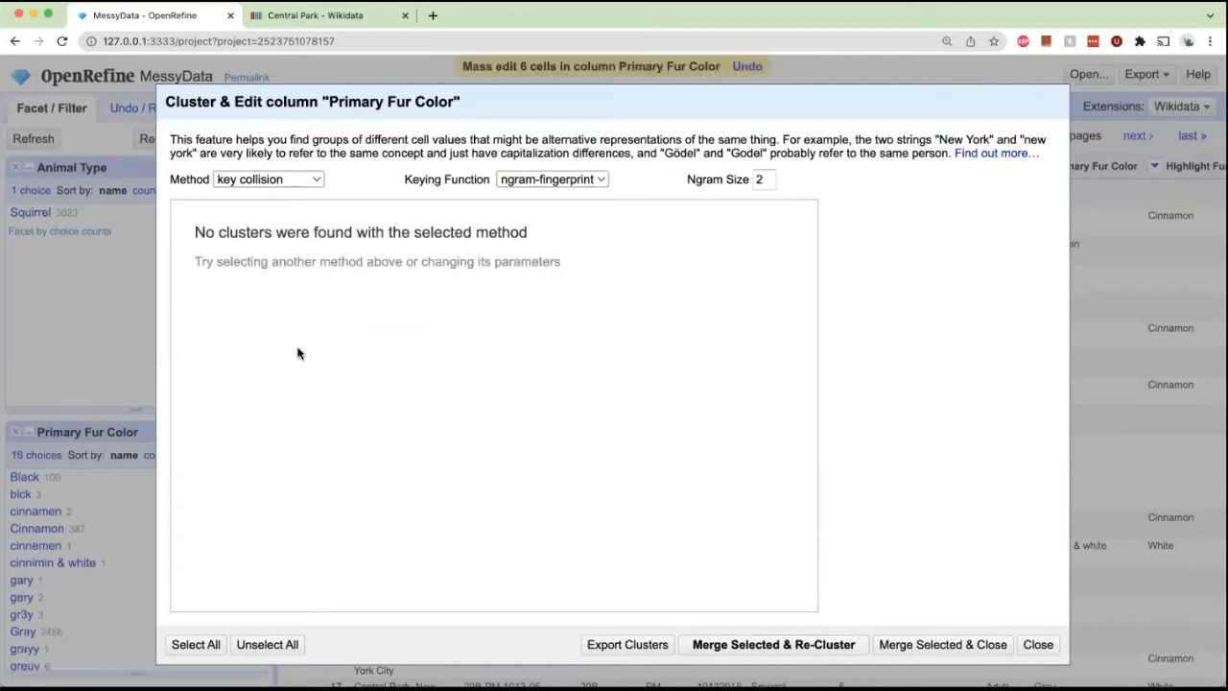
# Switch to nearest neighbor clustering, mark the found clusters for merging, merge them and close the dialog.
pyautogui.click(298, 180)
pyautogui.click(269, 197)
pyautogui.click(552, 236)
pyautogui.click(552, 291)
pyautogui.click(765, 644)
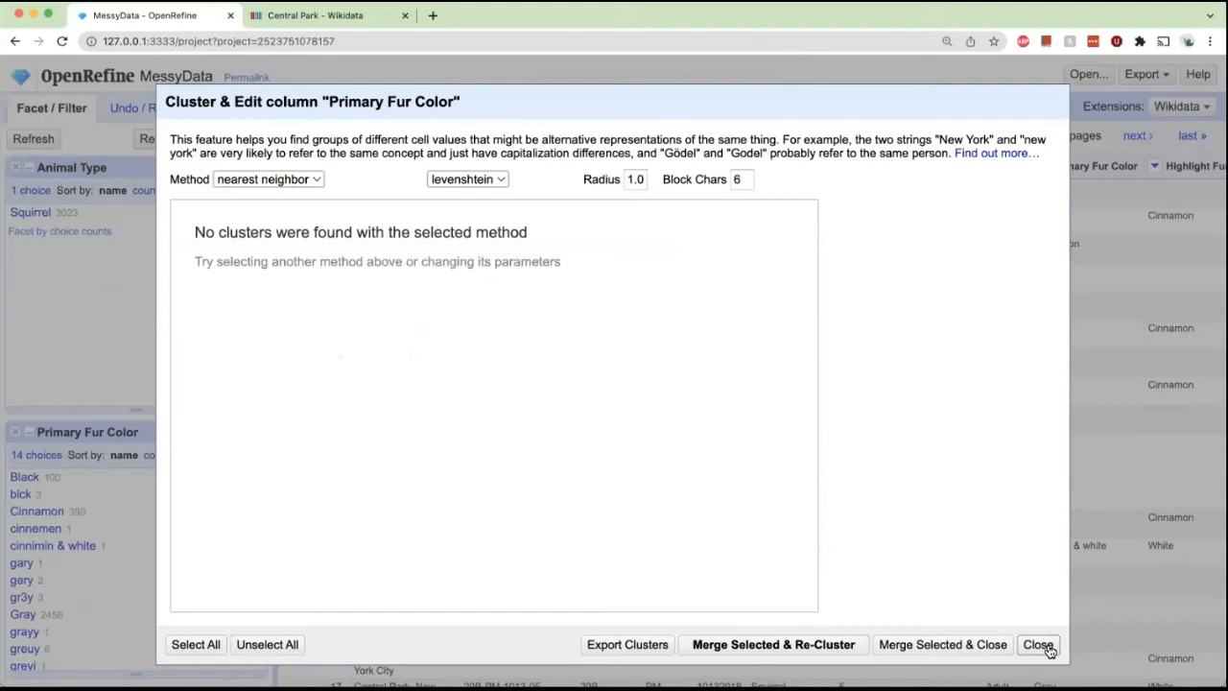
pyautogui.click(1038, 644)
# Re-cluster Primary Fur Color with the cologne-phonetic keying function, mark all three clusters, merge them and close the dialog.
pyautogui.scroll(-3, 130, 482)
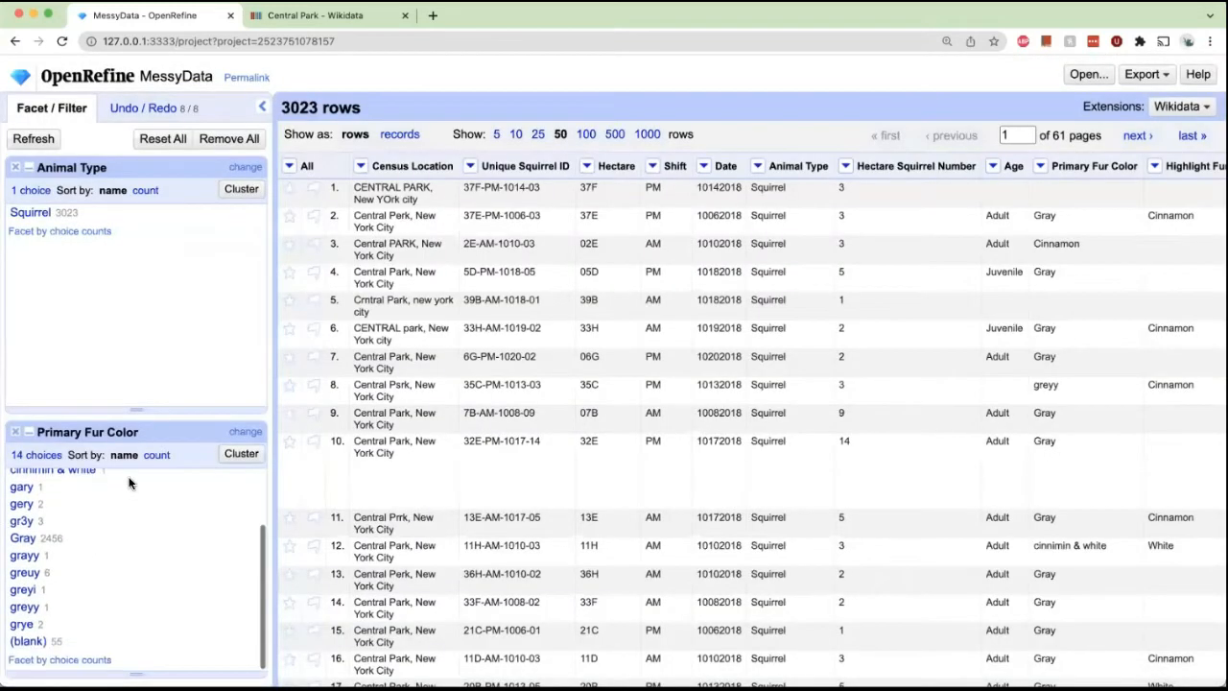
pyautogui.scroll(3, 87, 576)
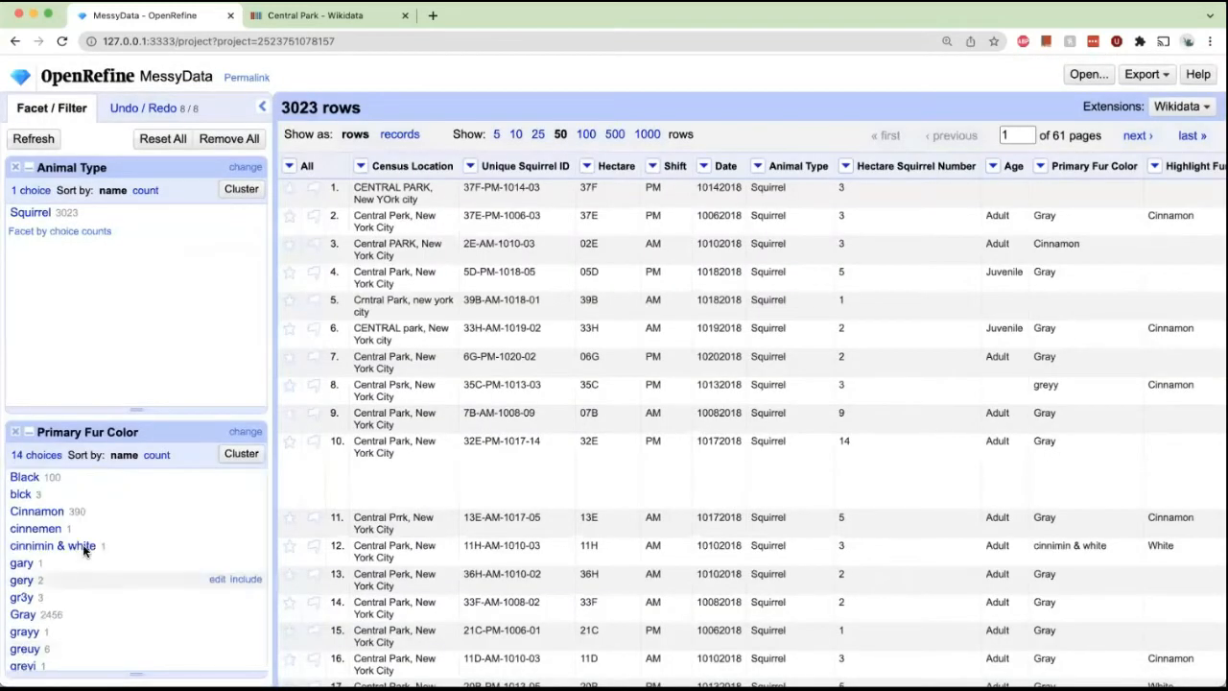
pyautogui.click(241, 452)
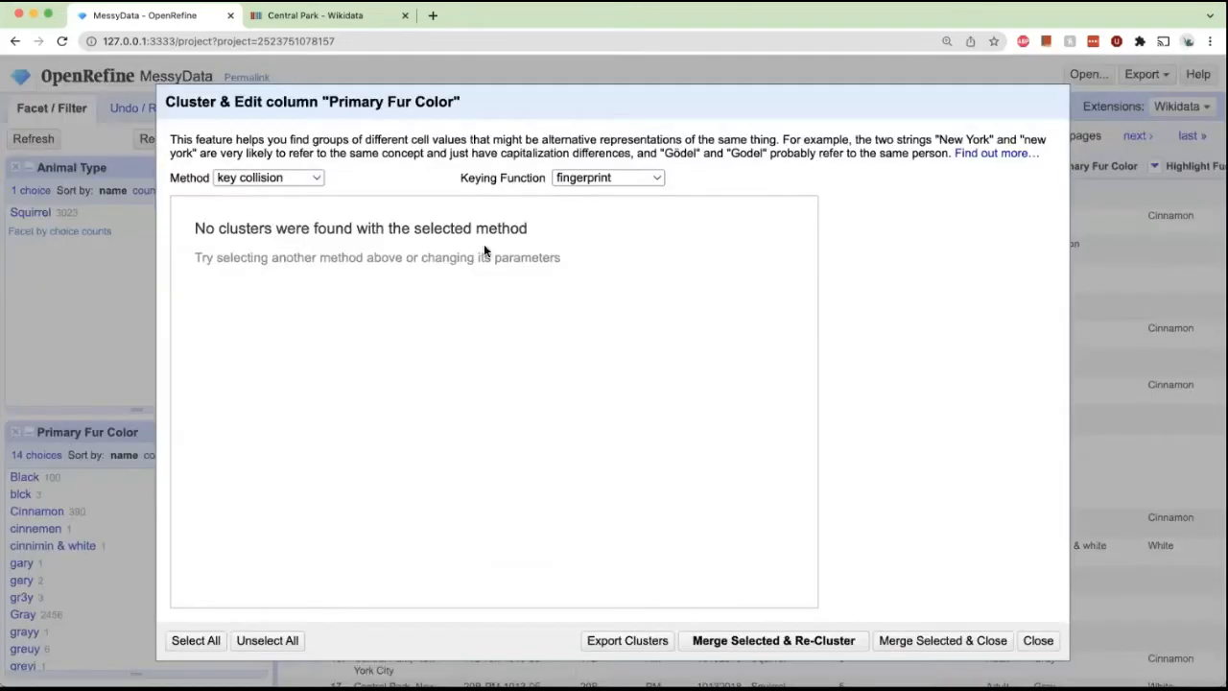
pyautogui.click(312, 181)
pyautogui.click(592, 182)
pyautogui.click(592, 181)
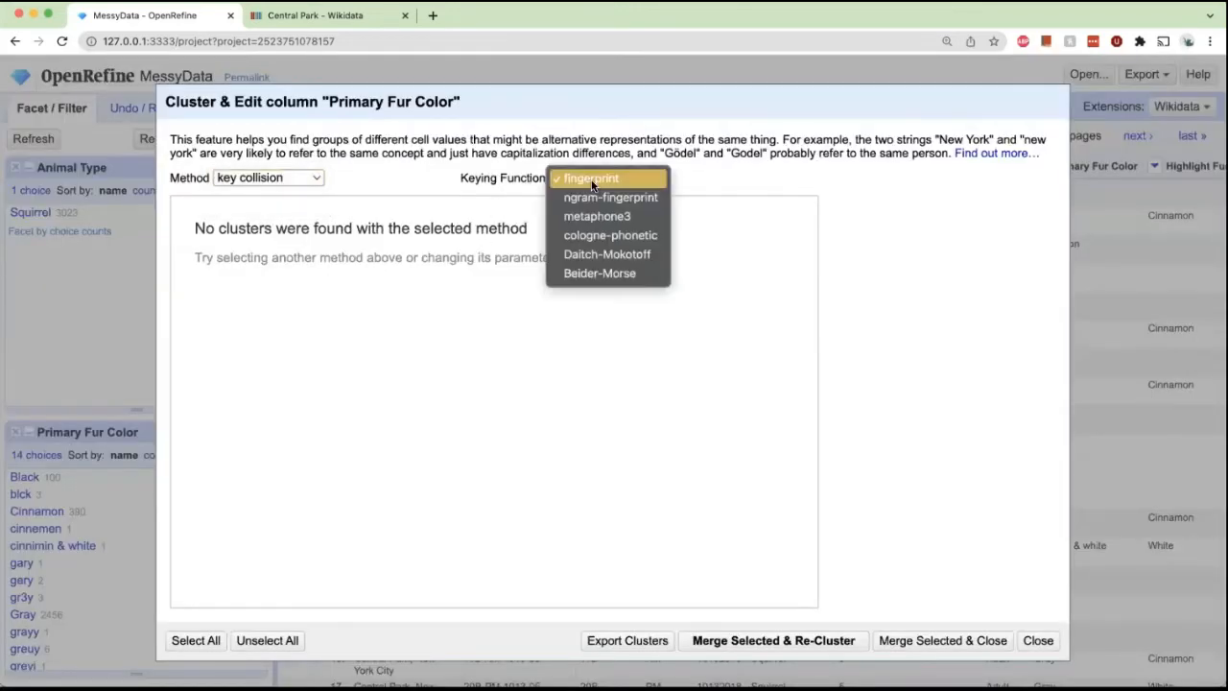
pyautogui.click(593, 198)
pyautogui.click(605, 177)
pyautogui.click(586, 201)
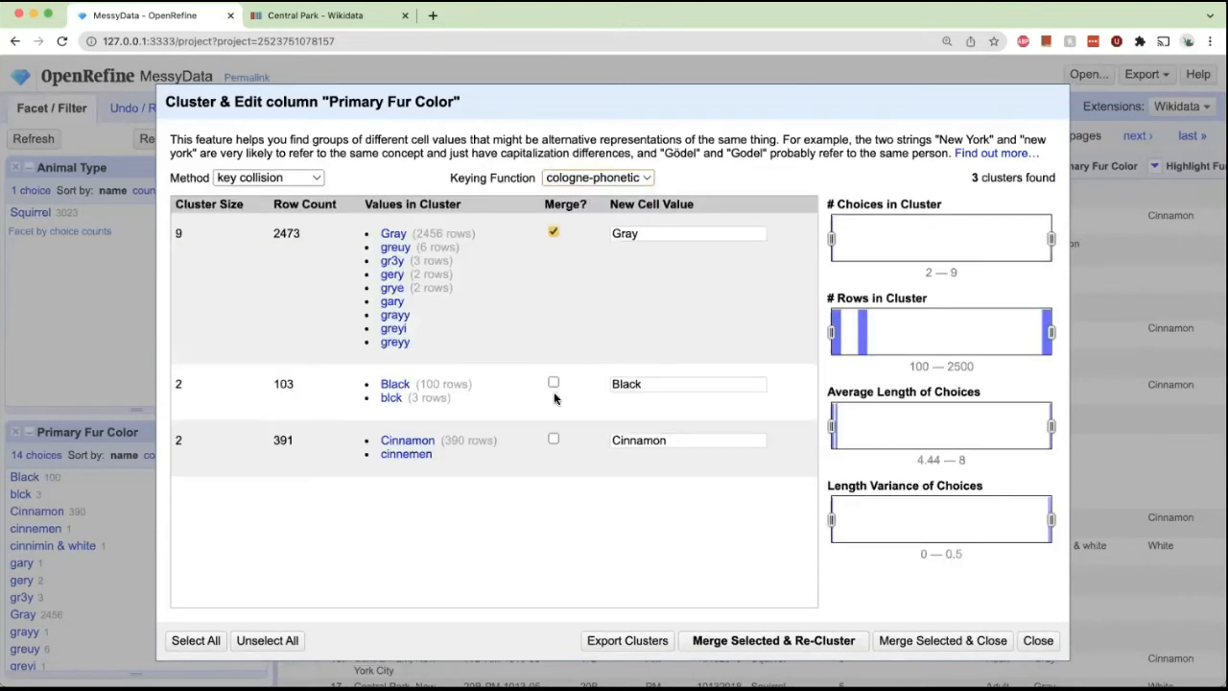
pyautogui.click(554, 438)
pyautogui.click(804, 643)
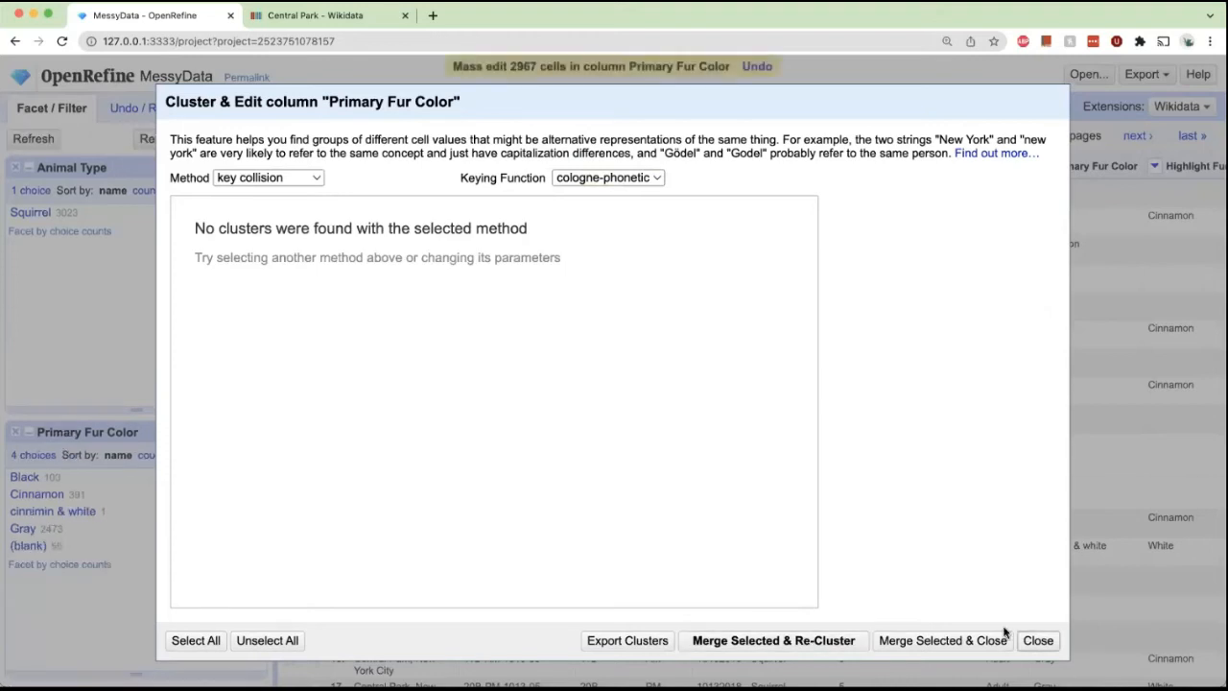
pyautogui.click(1038, 640)
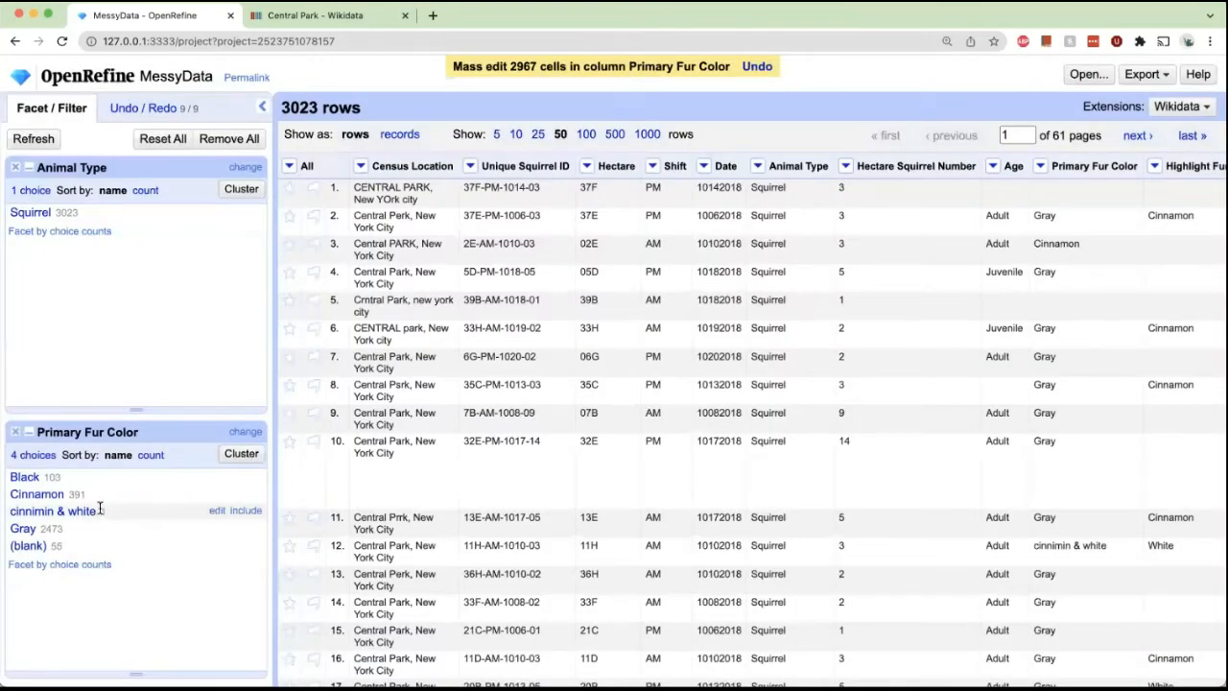
# Rename the cinnimin & white choice in the Primary Fur Color facet to Cinnamon.
pyautogui.click(216, 510)
pyautogui.click(415, 531)
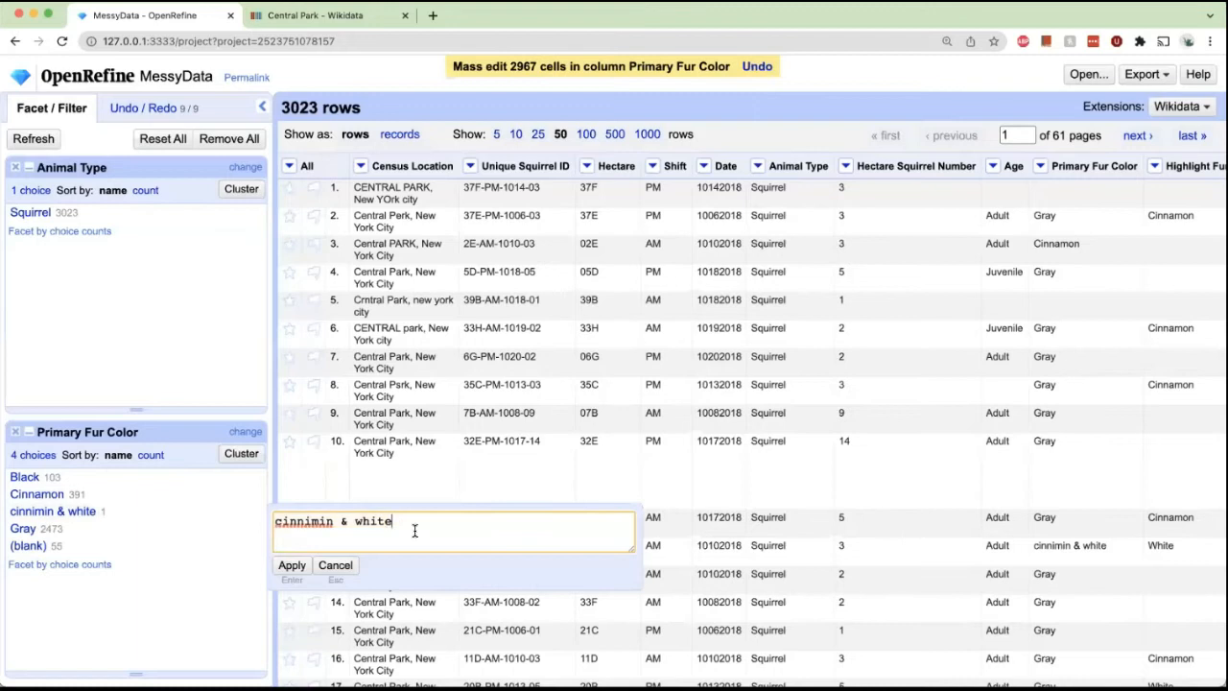
pyautogui.press('super+a')
pyautogui.write('Cinnamon')
pyautogui.click(292, 565)
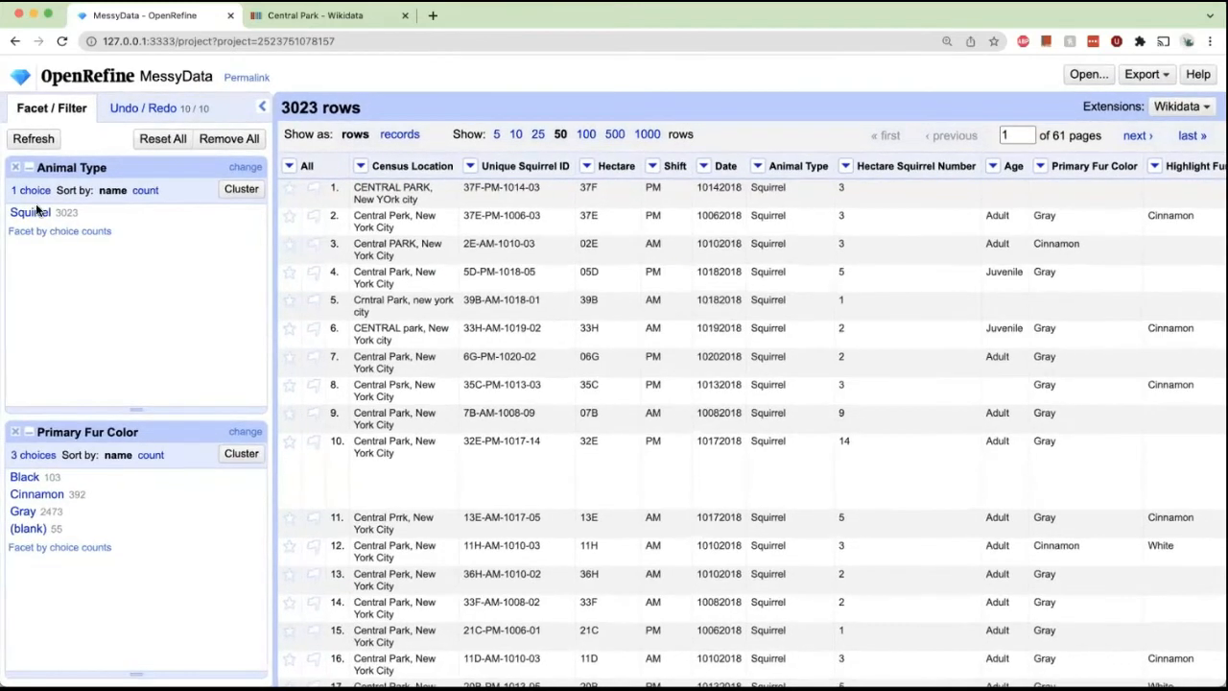
# Remove the Animal Type and Primary Fur Color facets.
pyautogui.click(14, 167)
pyautogui.click(15, 169)
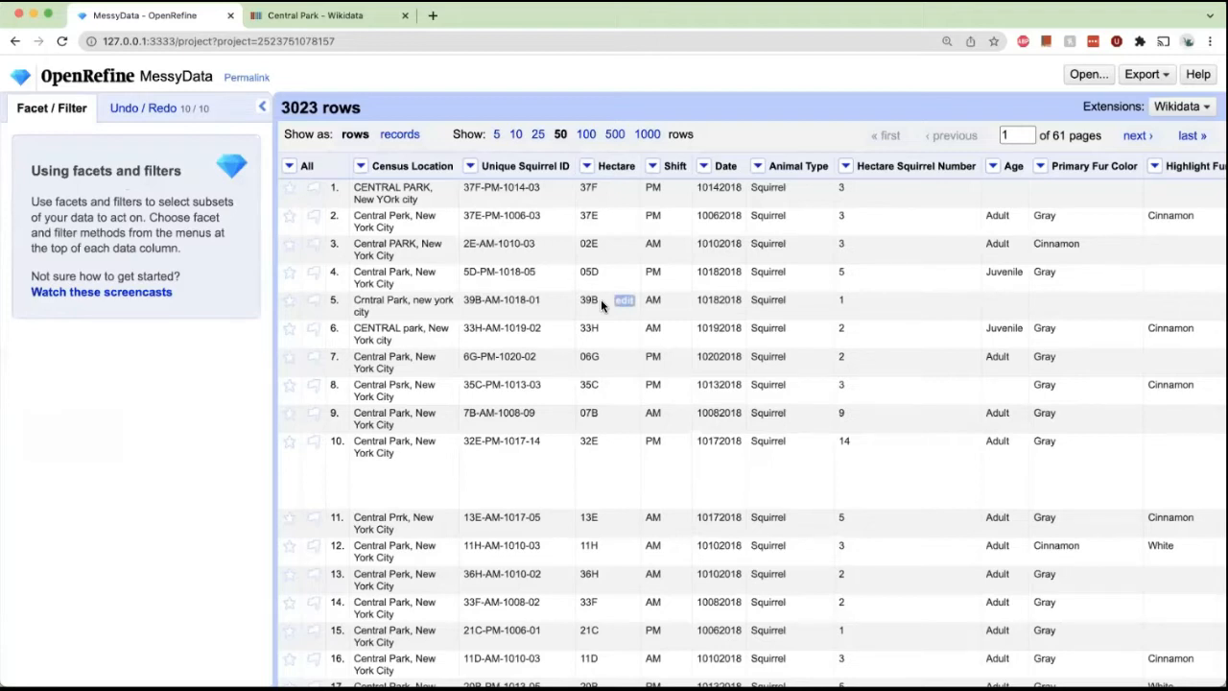
# Try a numeric facet on the Date column, then remove it.
pyautogui.click(702, 169)
pyautogui.moveTo(711, 190)
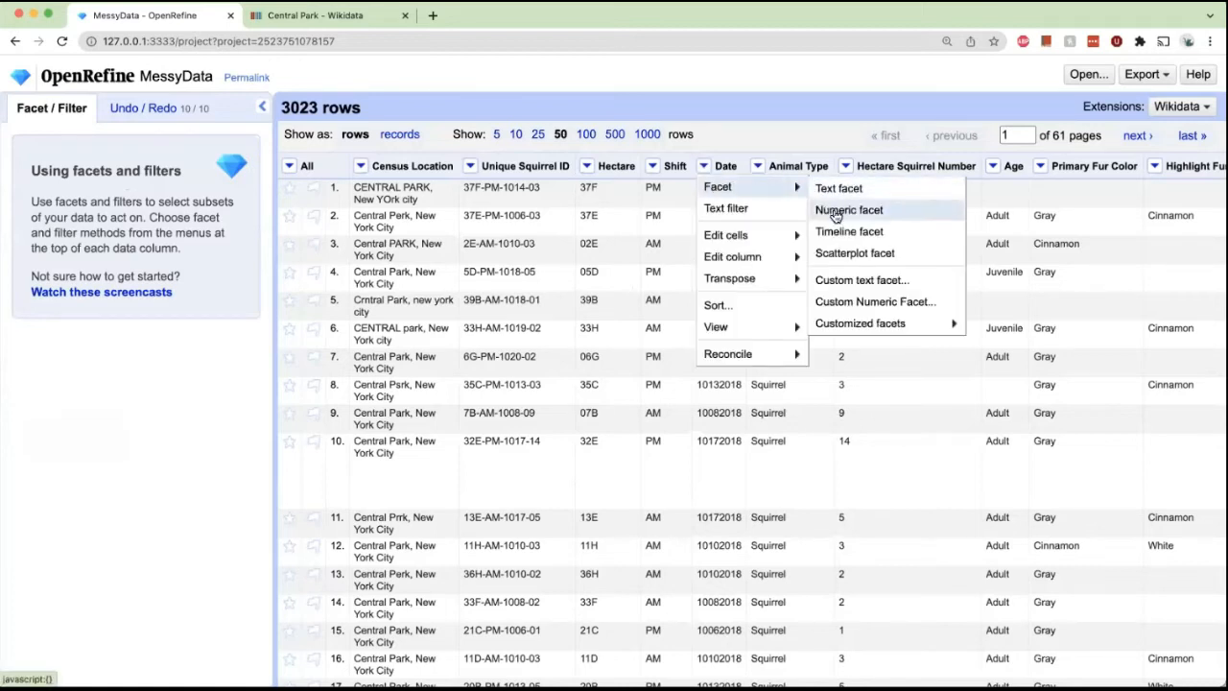
pyautogui.click(835, 213)
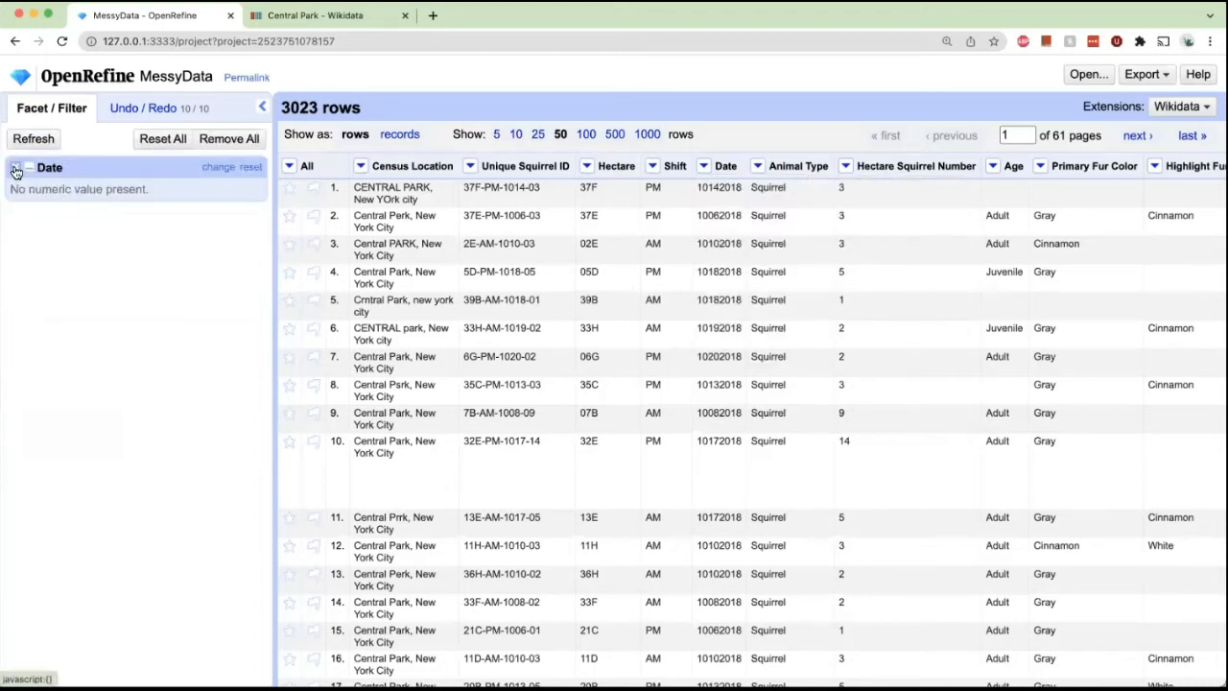
pyautogui.click(15, 171)
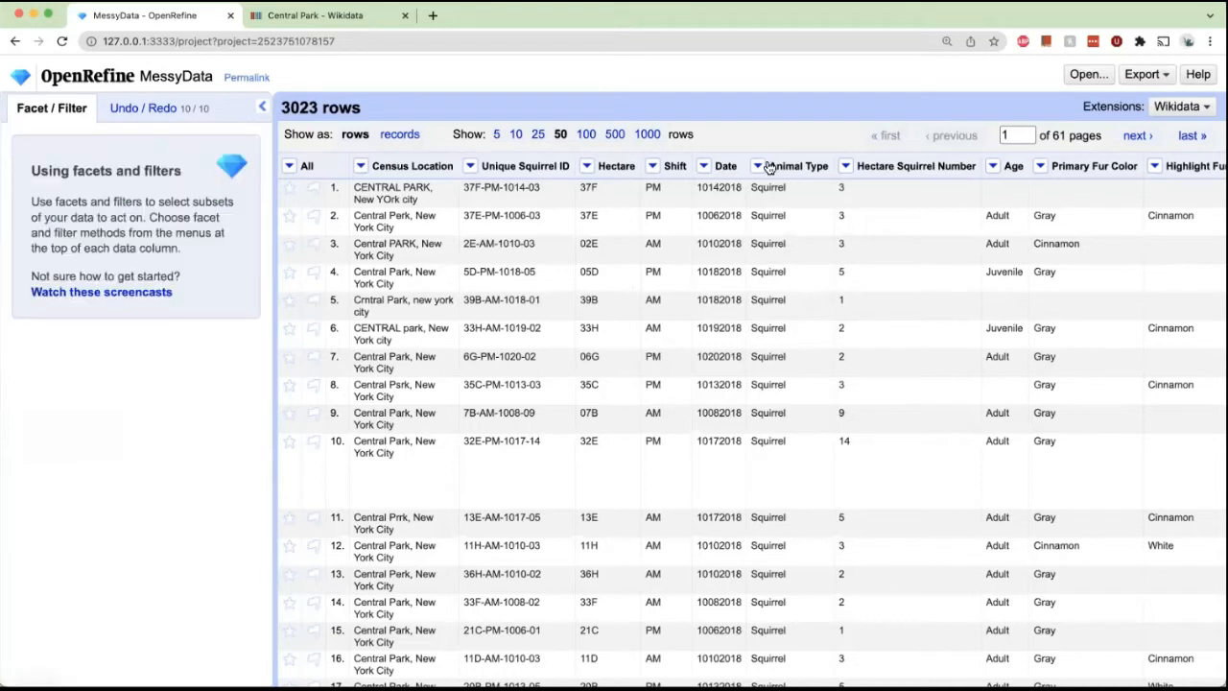
pyautogui.click(704, 170)
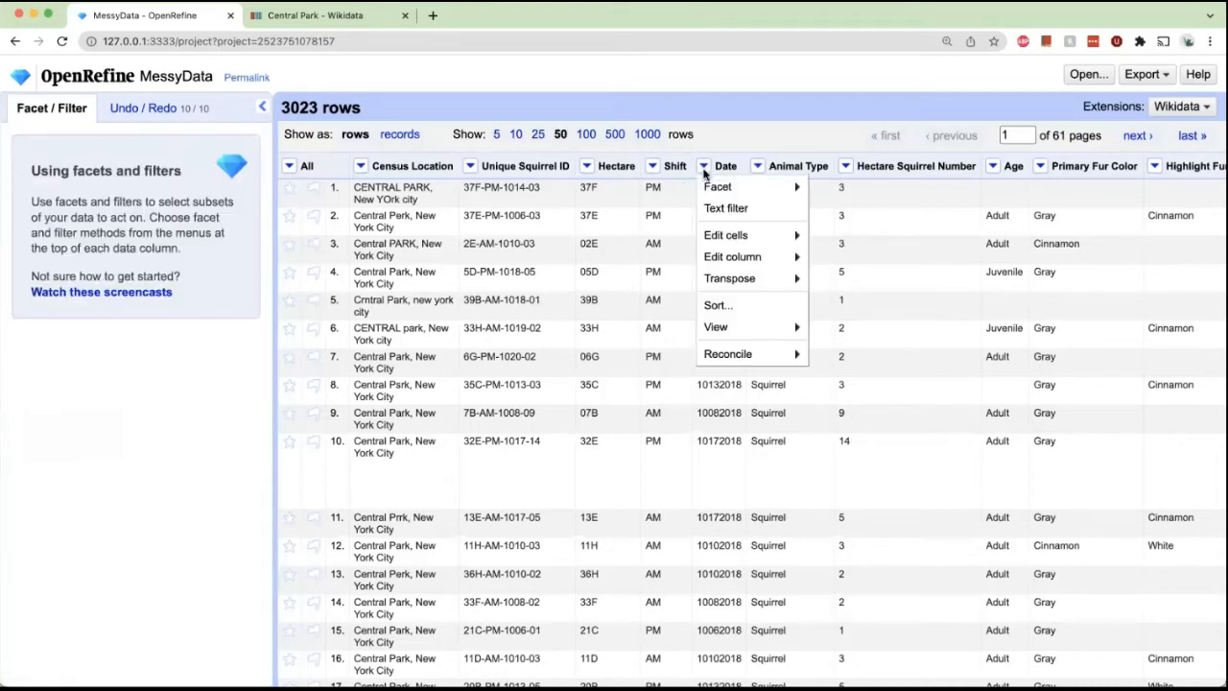
pyautogui.moveTo(728, 235)
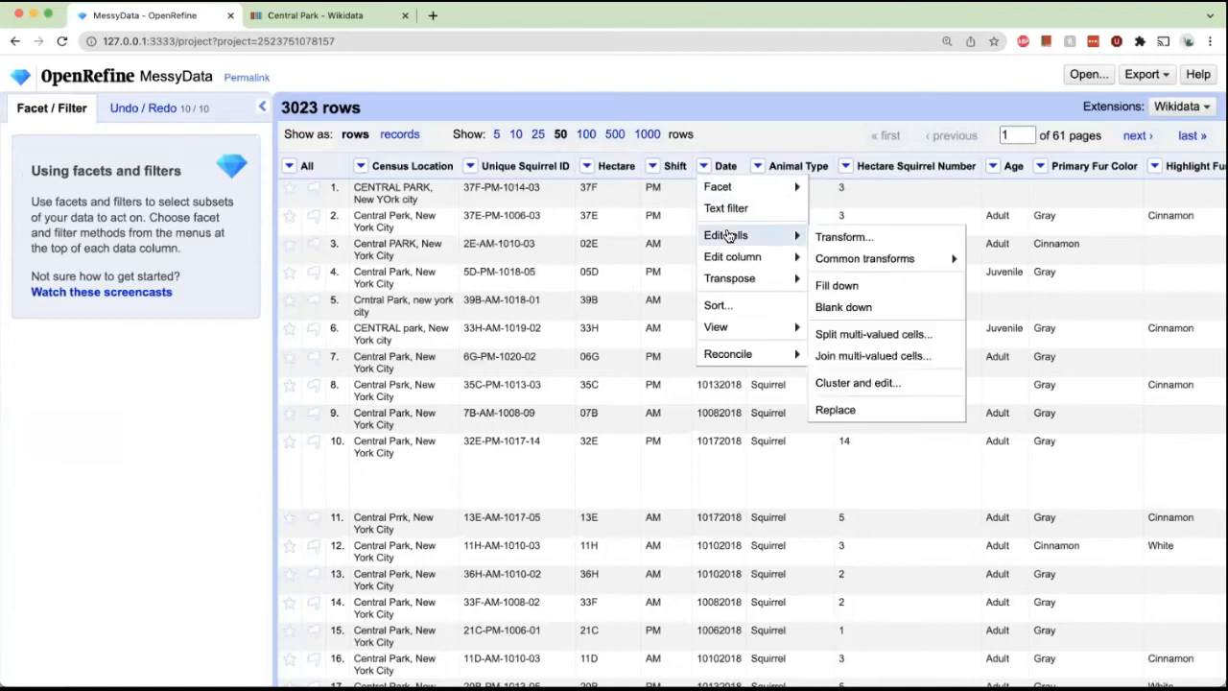
pyautogui.click(850, 247)
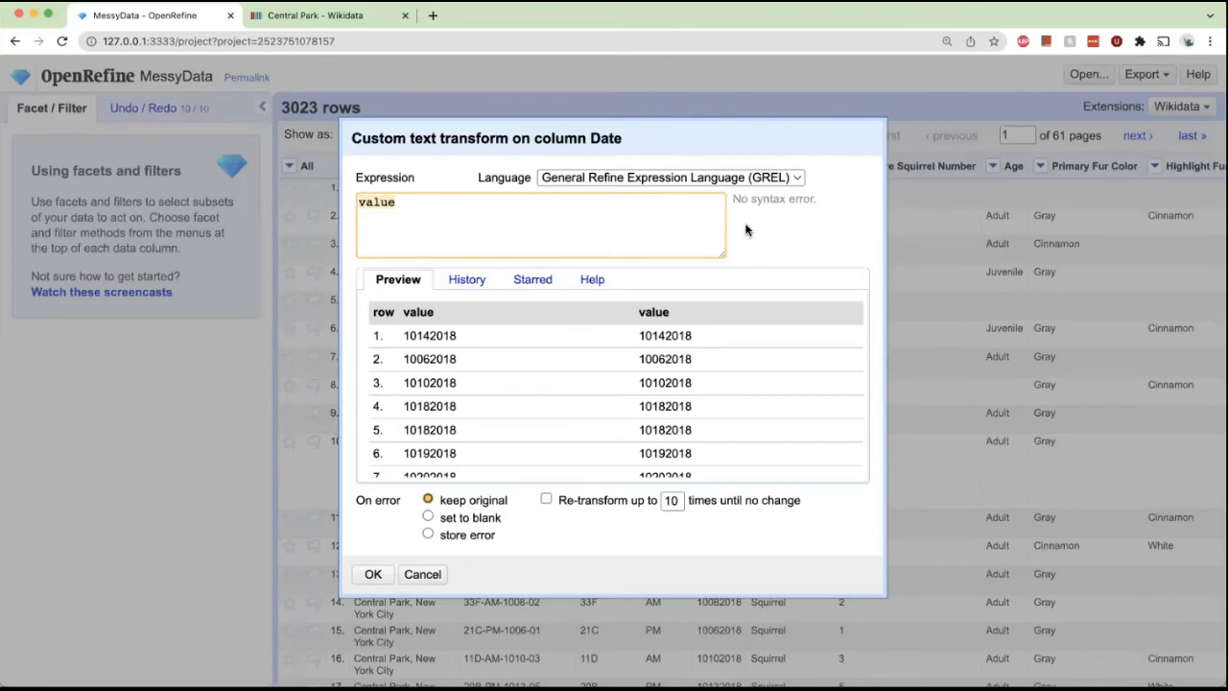
pyautogui.click(422, 574)
# Convert the Date column's cells to dates with the common To date transform.
pyautogui.click(703, 167)
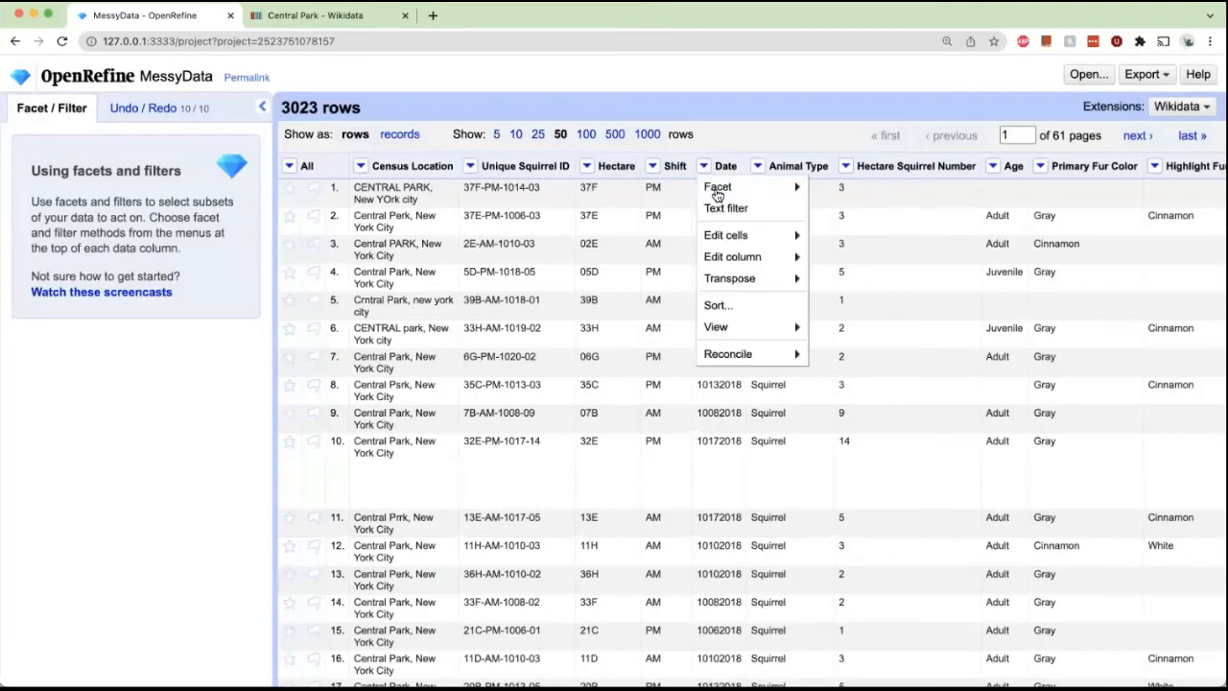
pyautogui.moveTo(729, 236)
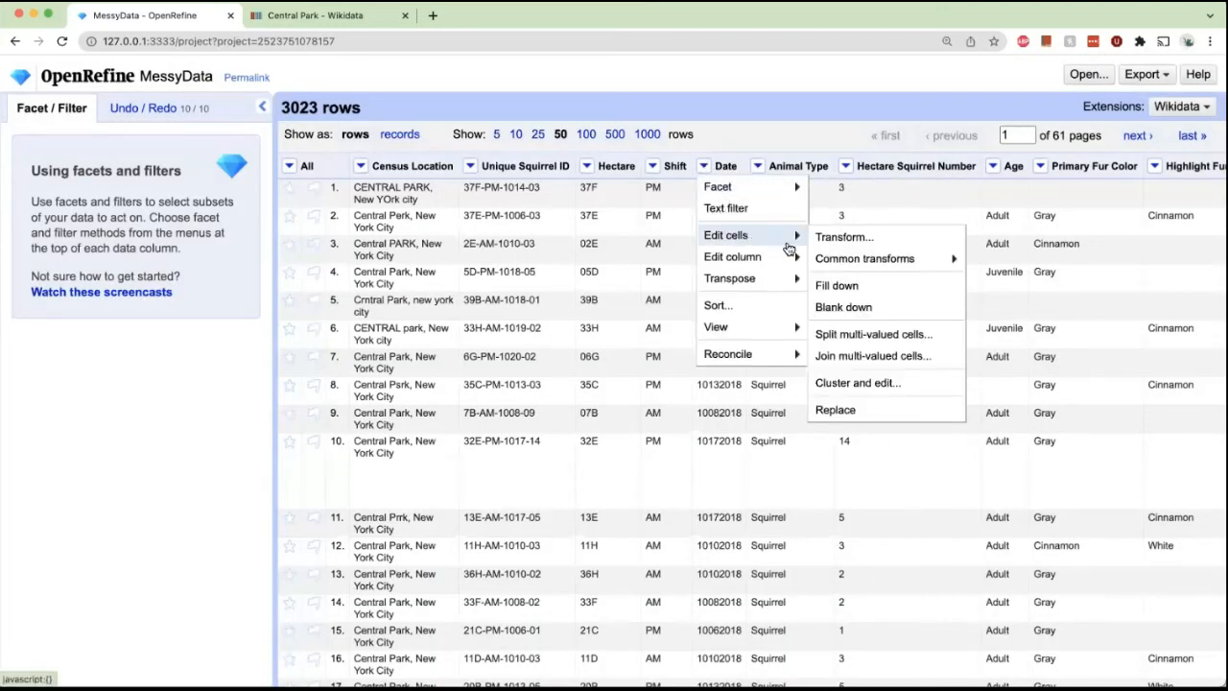
pyautogui.moveTo(861, 263)
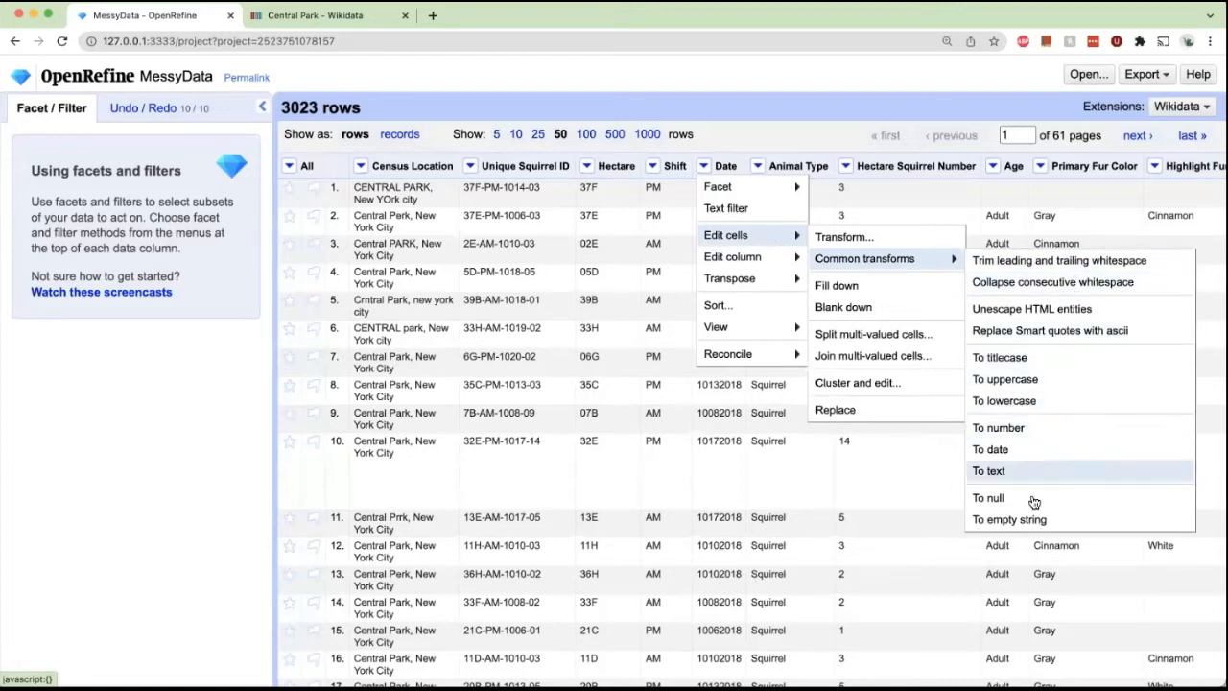
pyautogui.click(1019, 444)
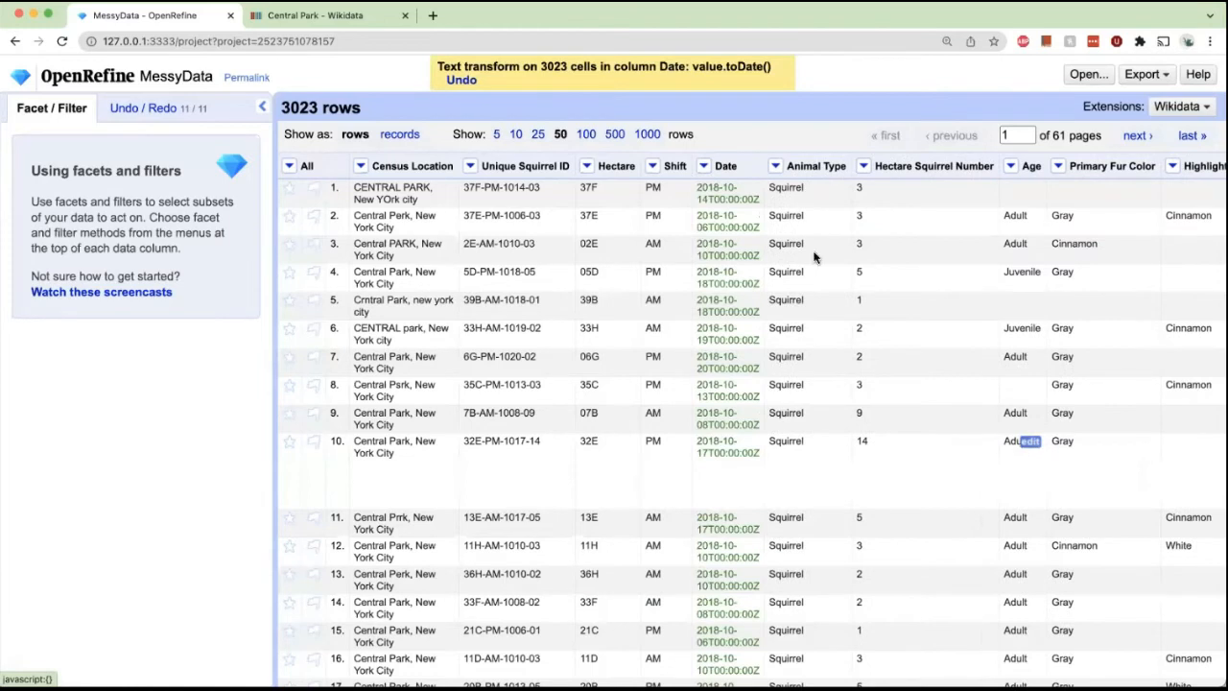
# Try a numeric facet on the converted Date column, then remove it.
pyautogui.scroll(-5, 722, 187)
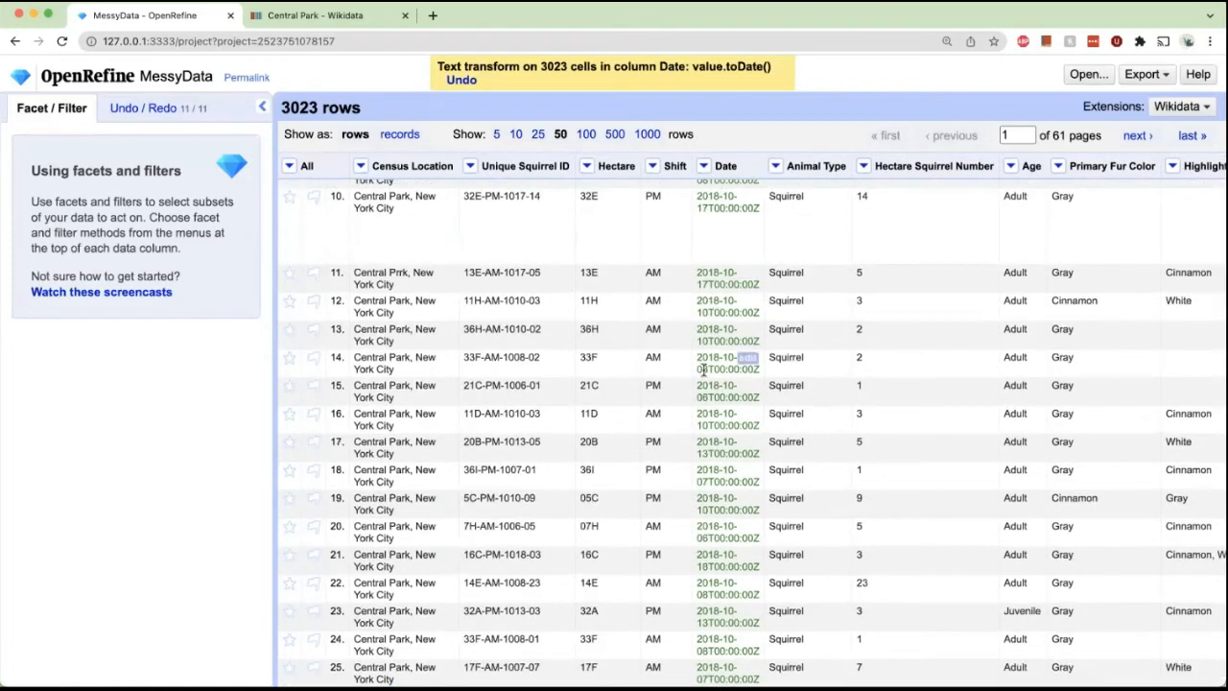
pyautogui.scroll(5, 703, 369)
pyautogui.click(703, 165)
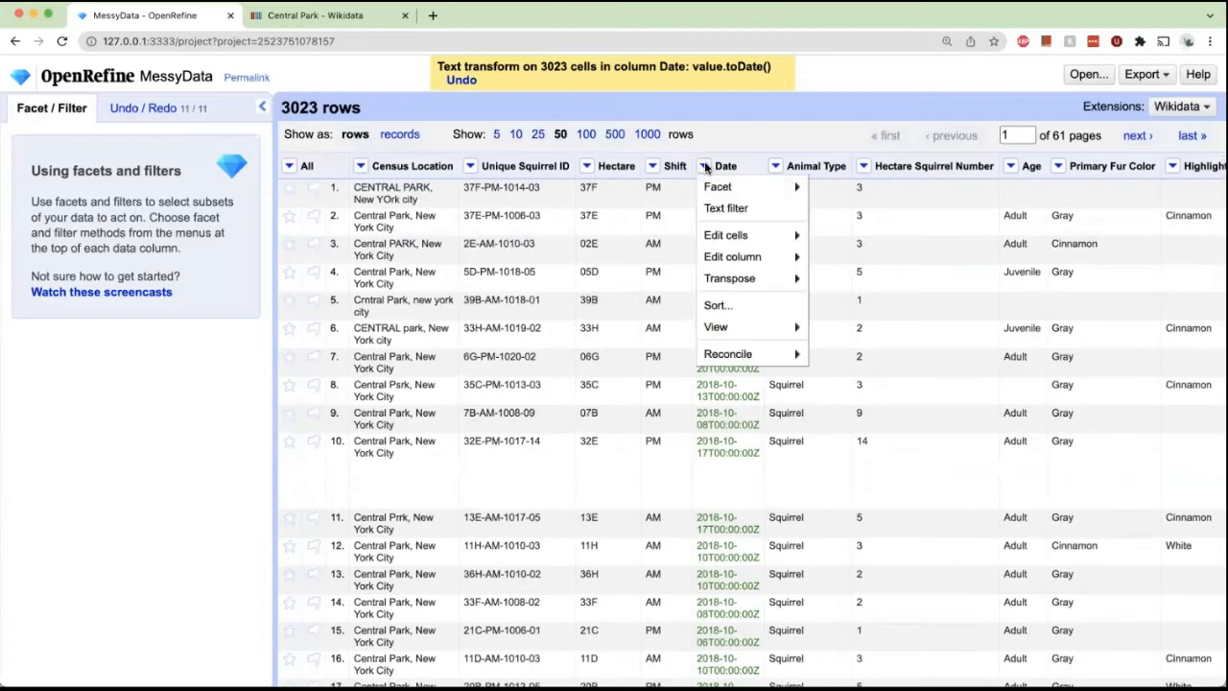
pyautogui.moveTo(710, 187)
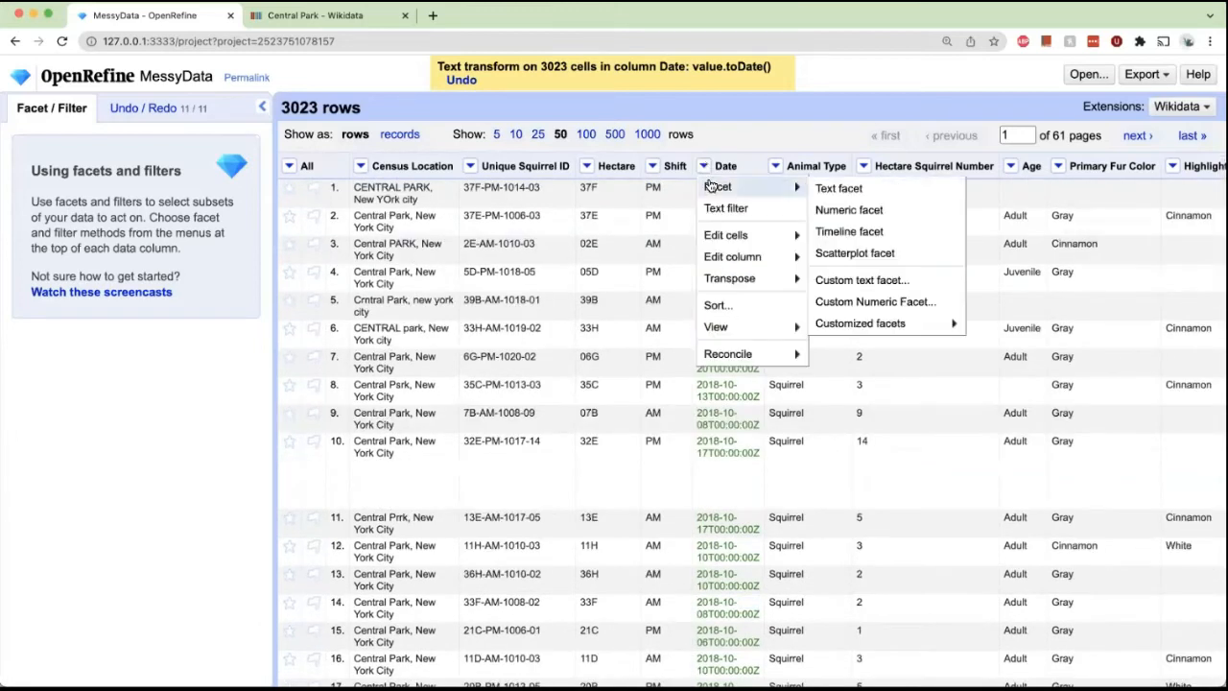
pyautogui.click(847, 215)
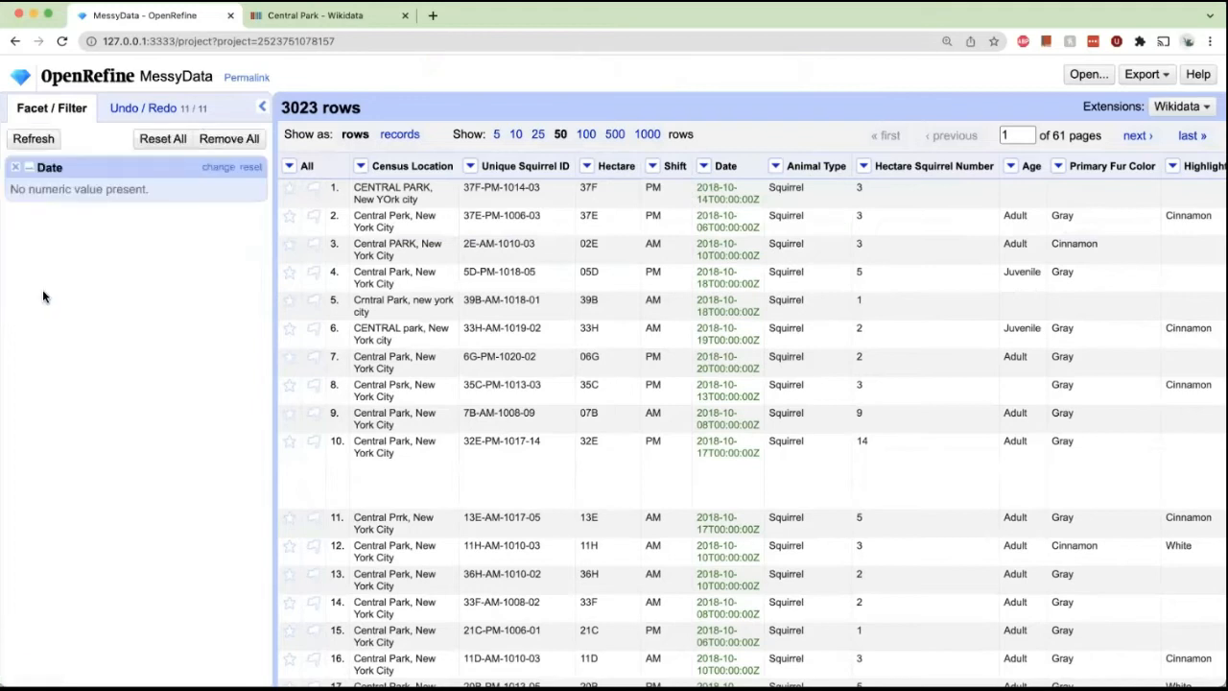
pyautogui.click(16, 167)
pyautogui.click(704, 166)
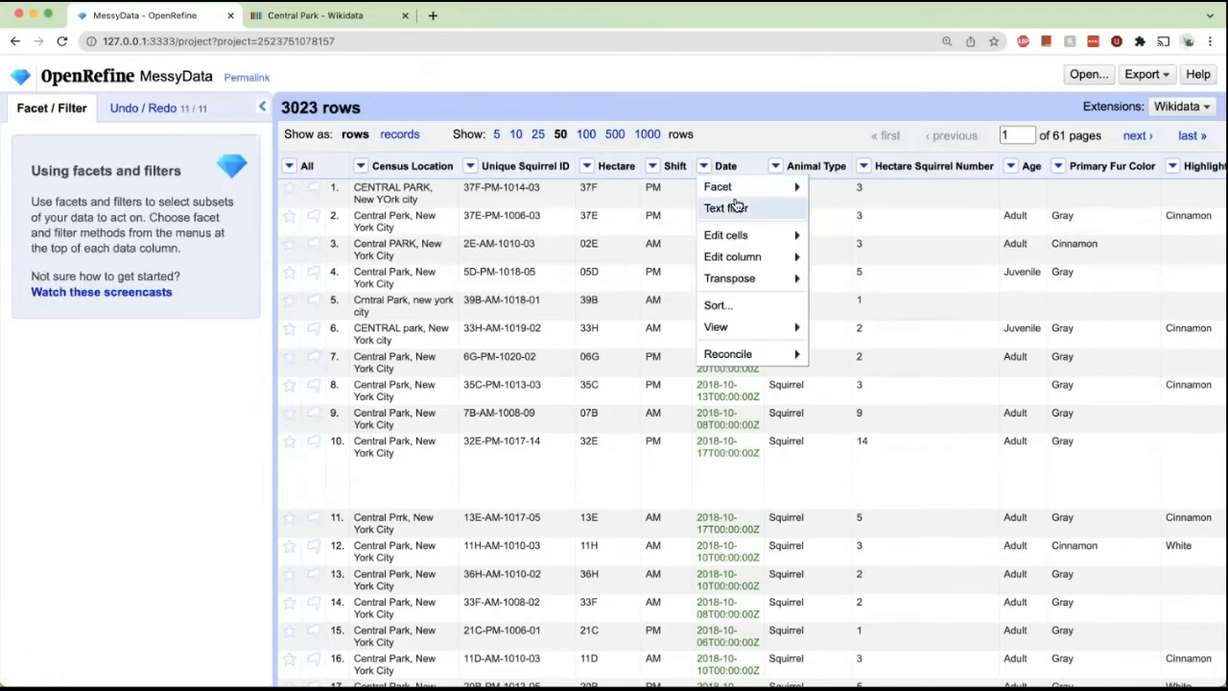
pyautogui.moveTo(782, 188)
pyautogui.click(866, 231)
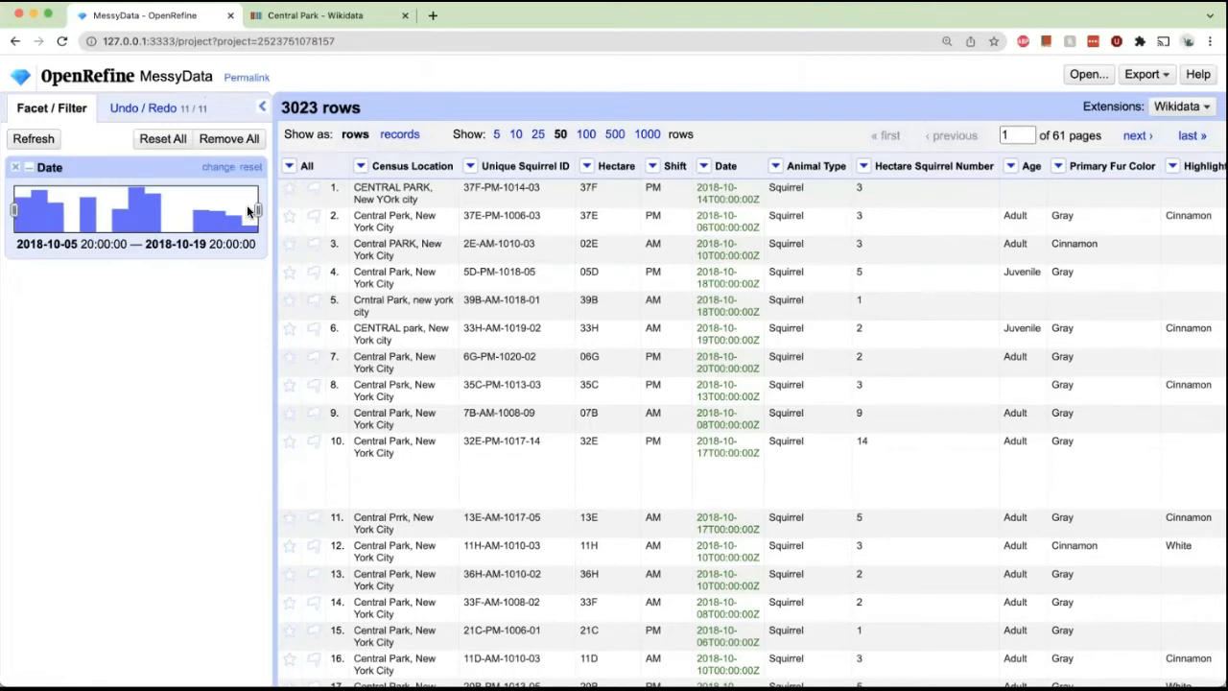
pyautogui.moveTo(258, 211); pyautogui.dragTo(113, 210)
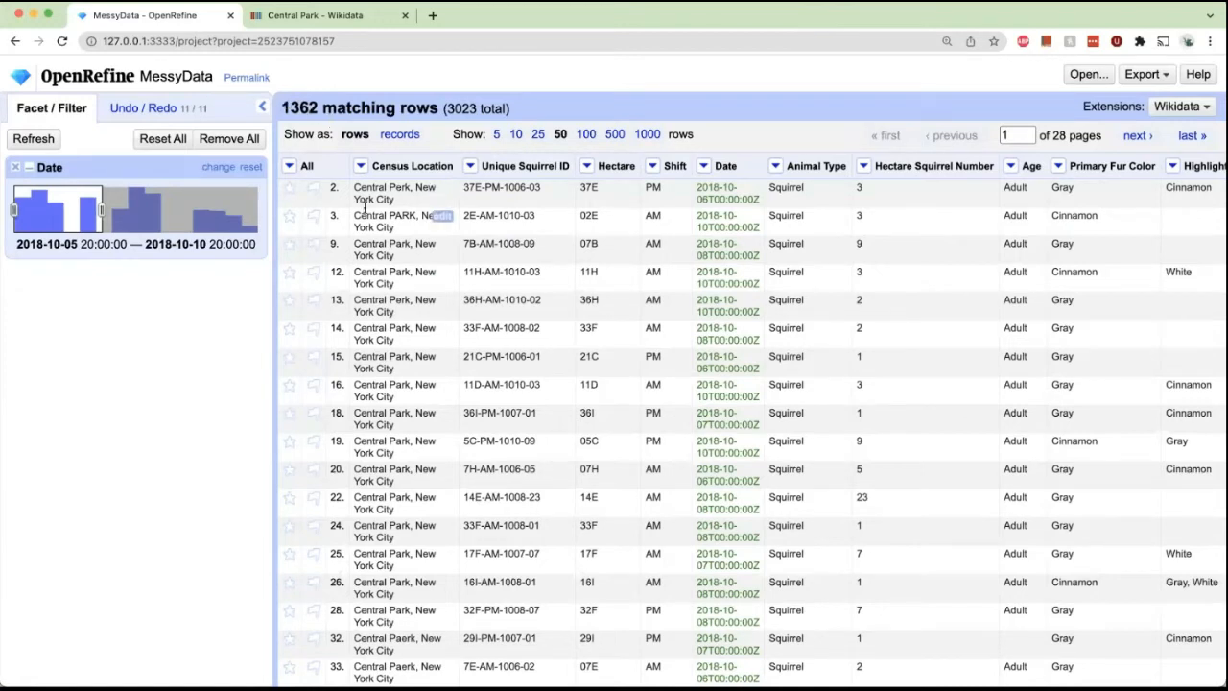
# Filter rows to Gray primary fur color with a text facet, then close all facets.
pyautogui.click(1059, 166)
pyautogui.moveTo(1065, 187)
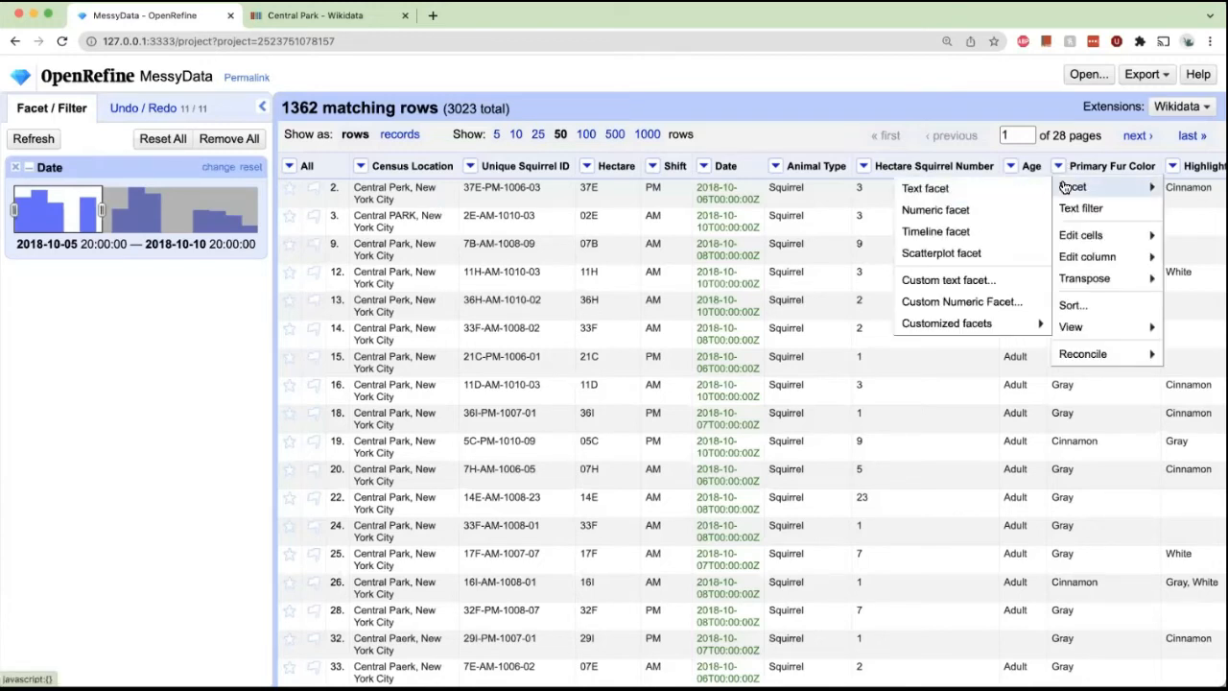
pyautogui.click(1006, 189)
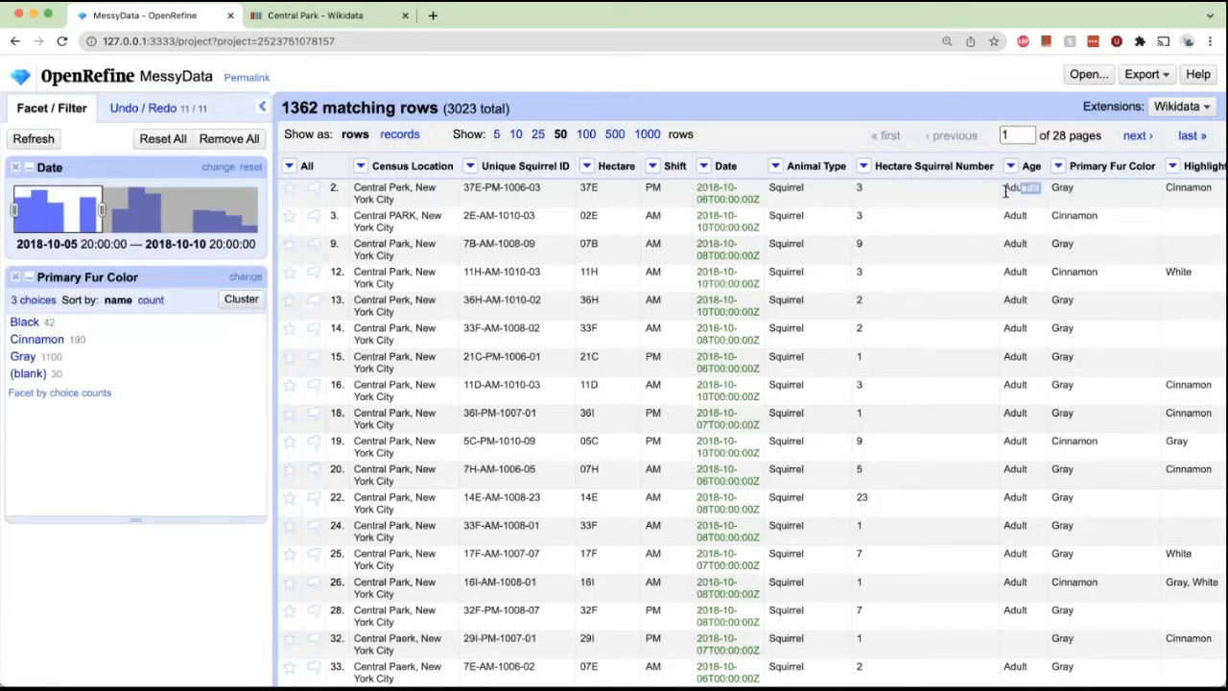
pyautogui.click(22, 357)
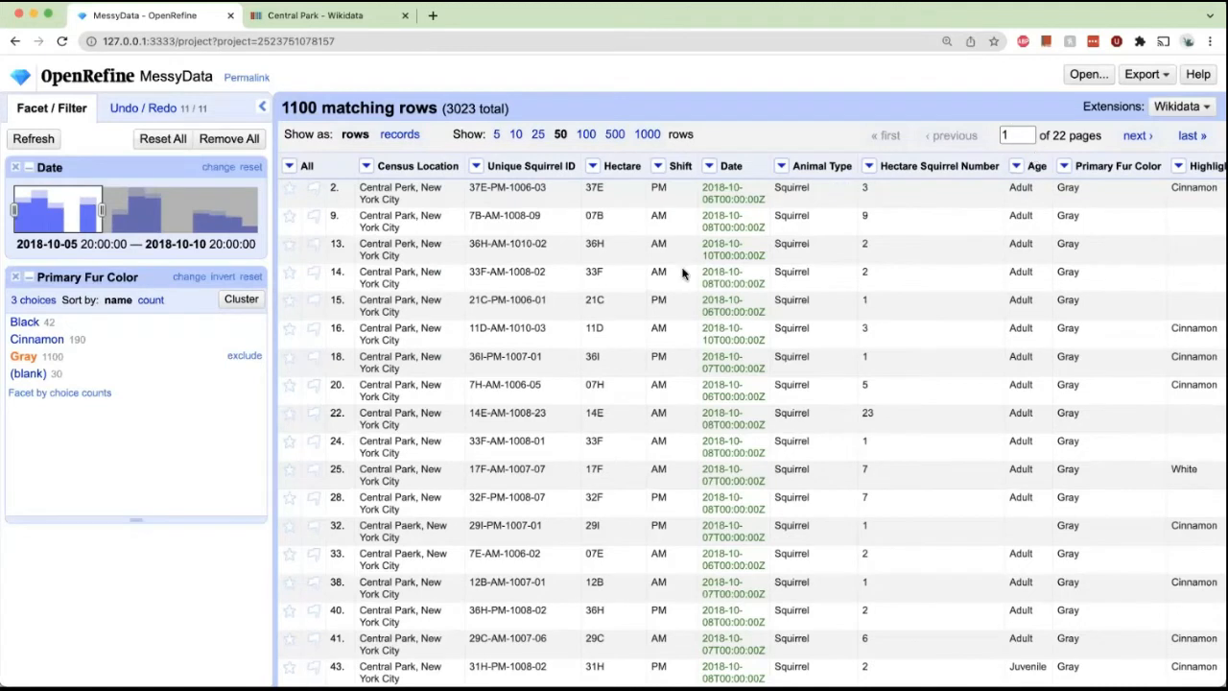
pyautogui.click(15, 277)
pyautogui.click(15, 167)
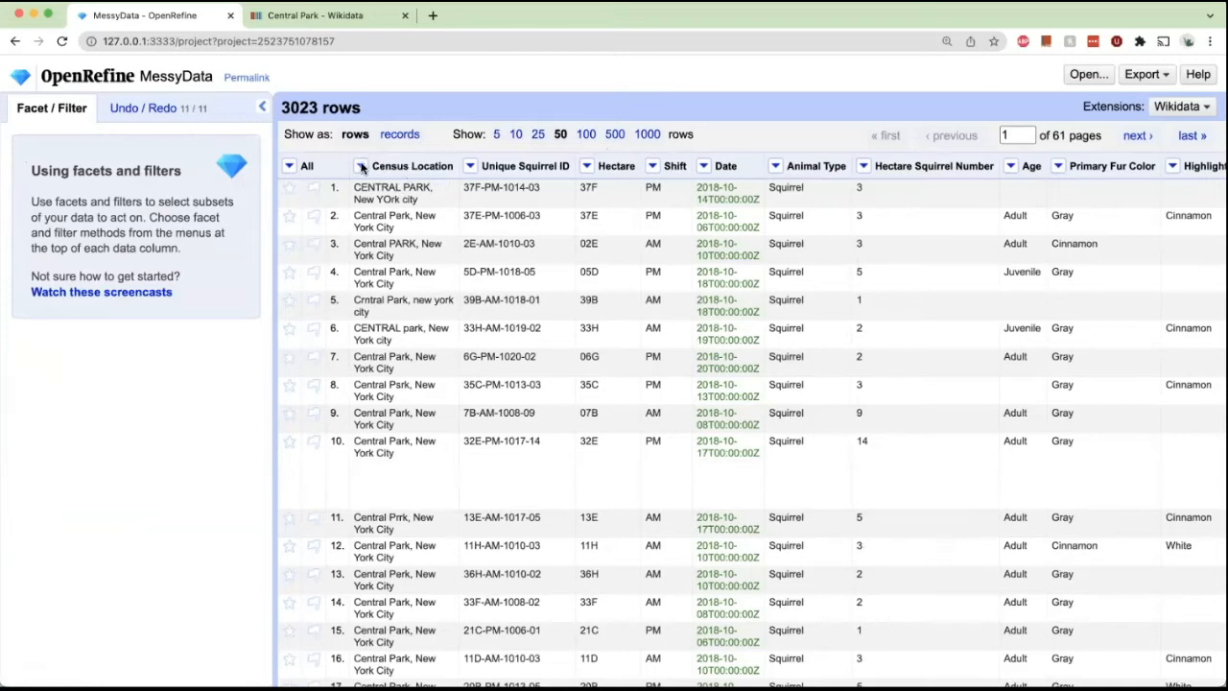
pyautogui.click(471, 167)
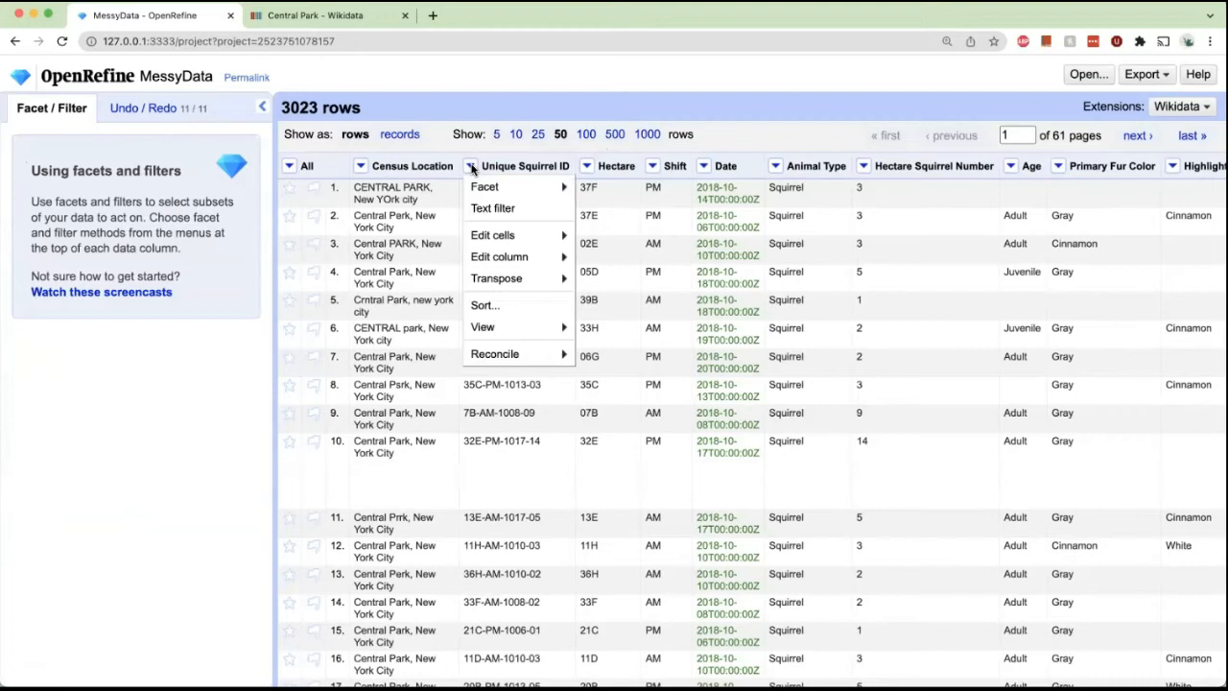
pyautogui.click(490, 90)
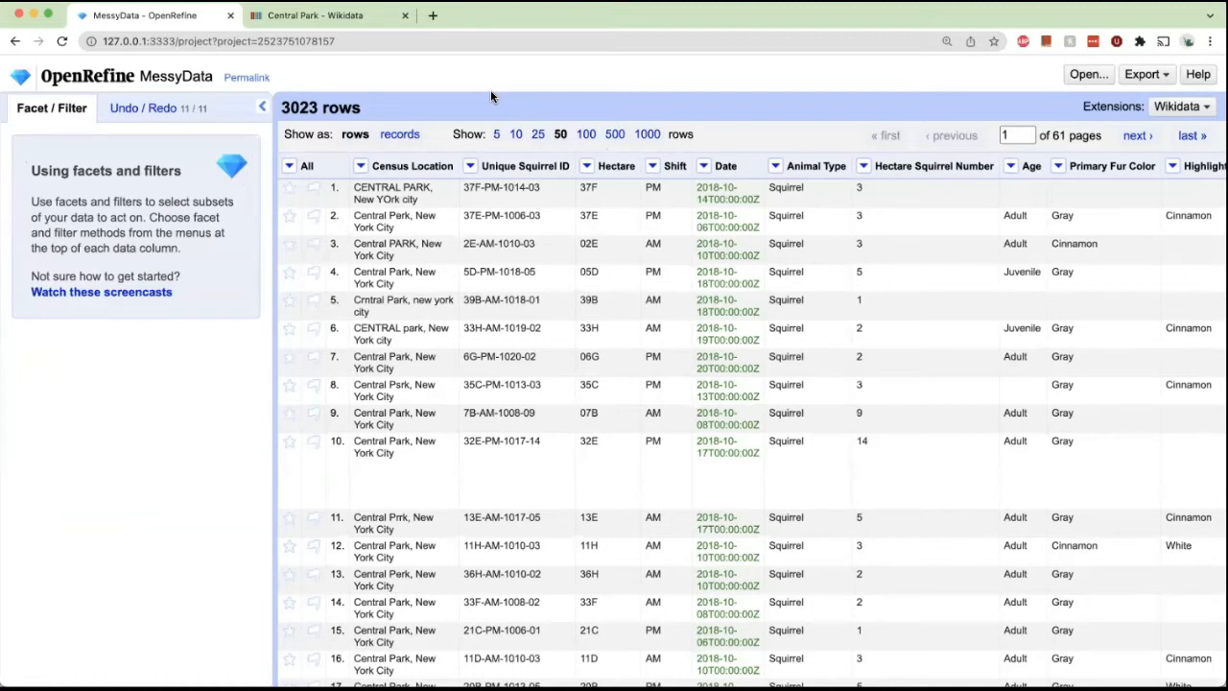
pyautogui.click(471, 167)
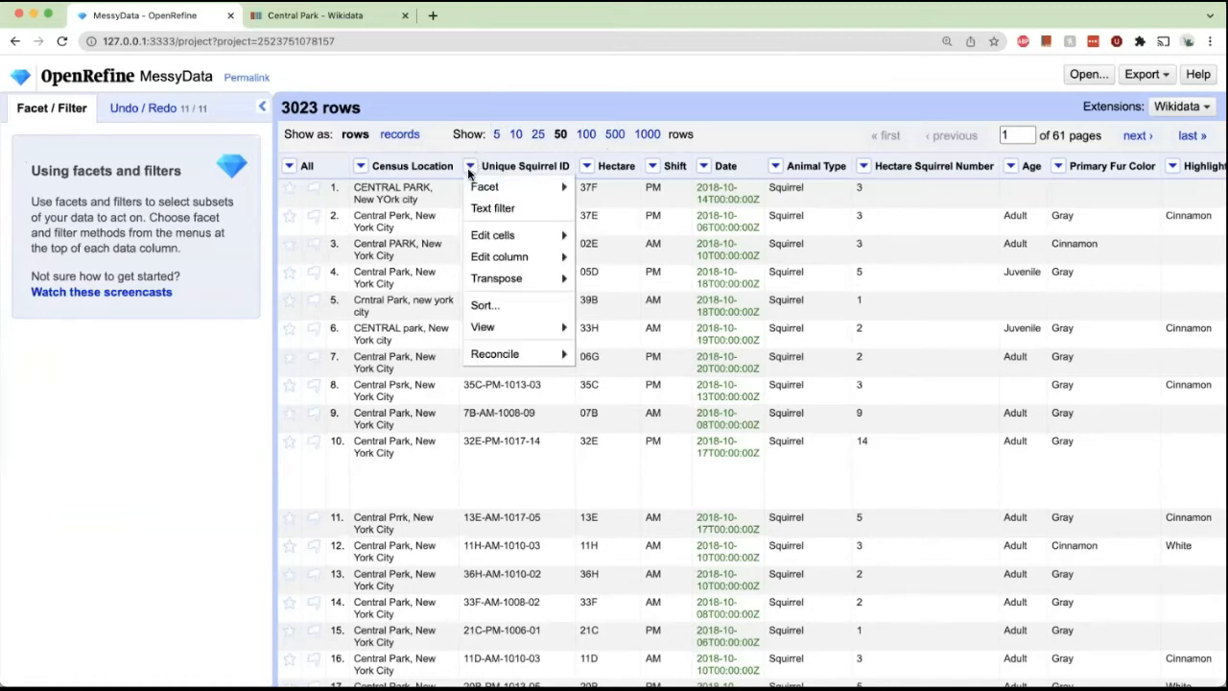
pyautogui.moveTo(477, 181)
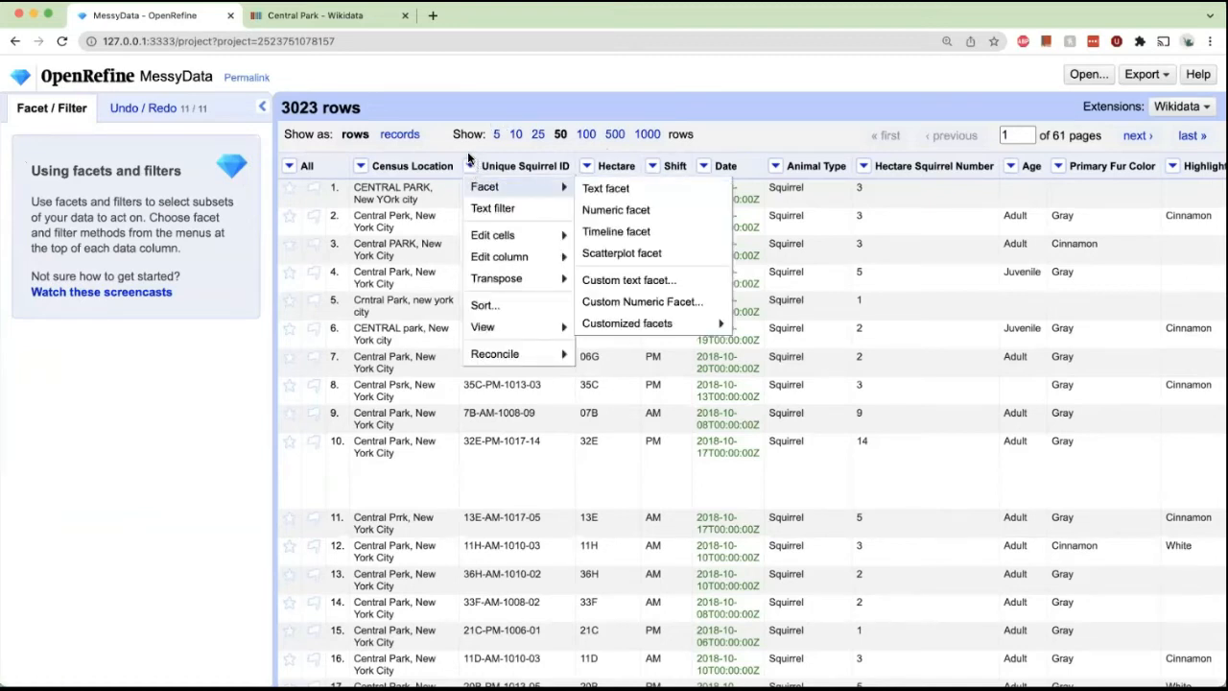
pyautogui.click(726, 80)
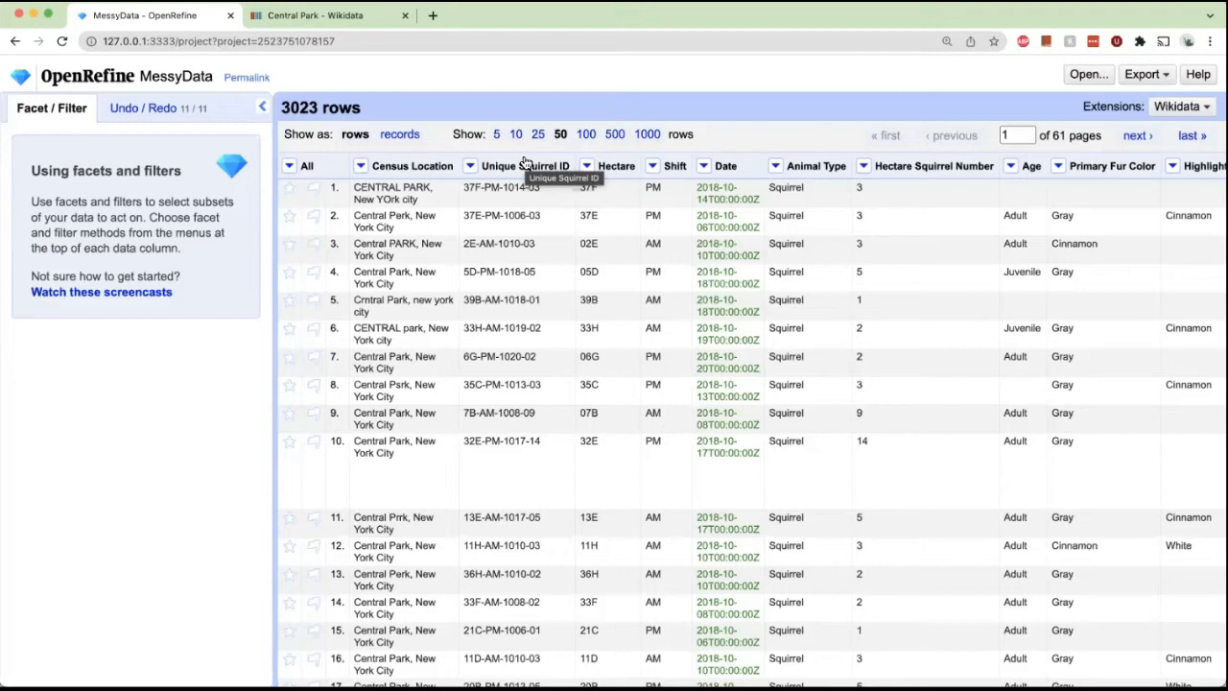
pyautogui.click(472, 167)
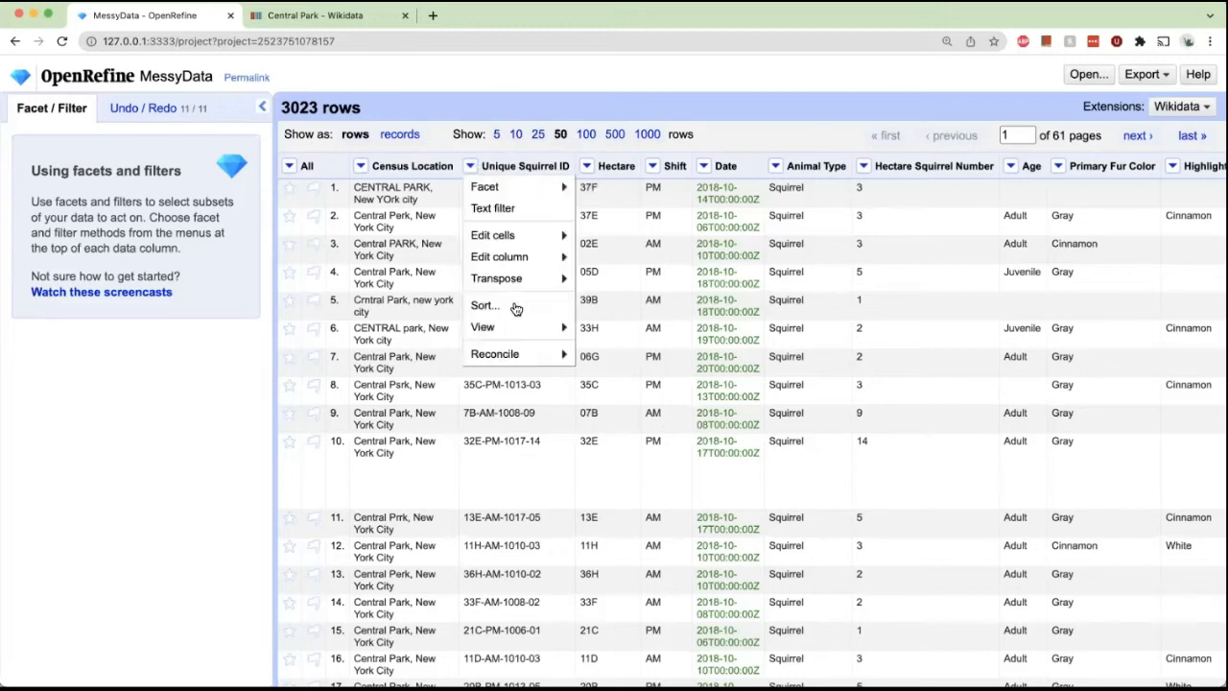
pyautogui.click(515, 307)
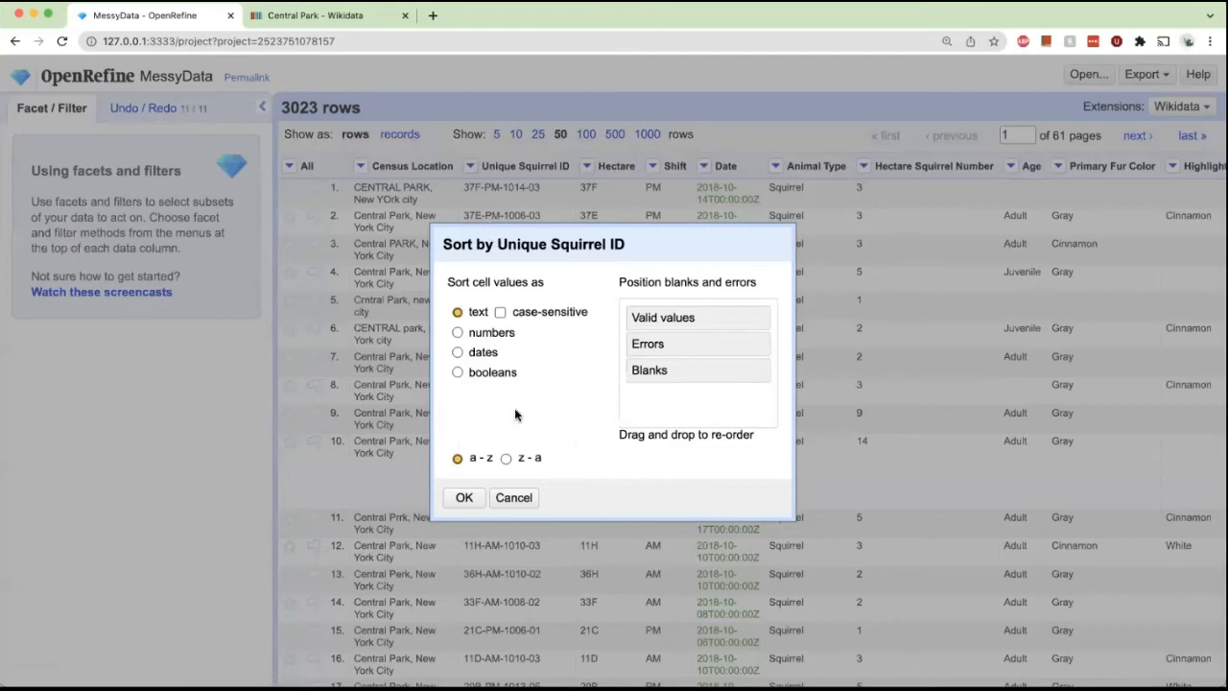
pyautogui.click(467, 498)
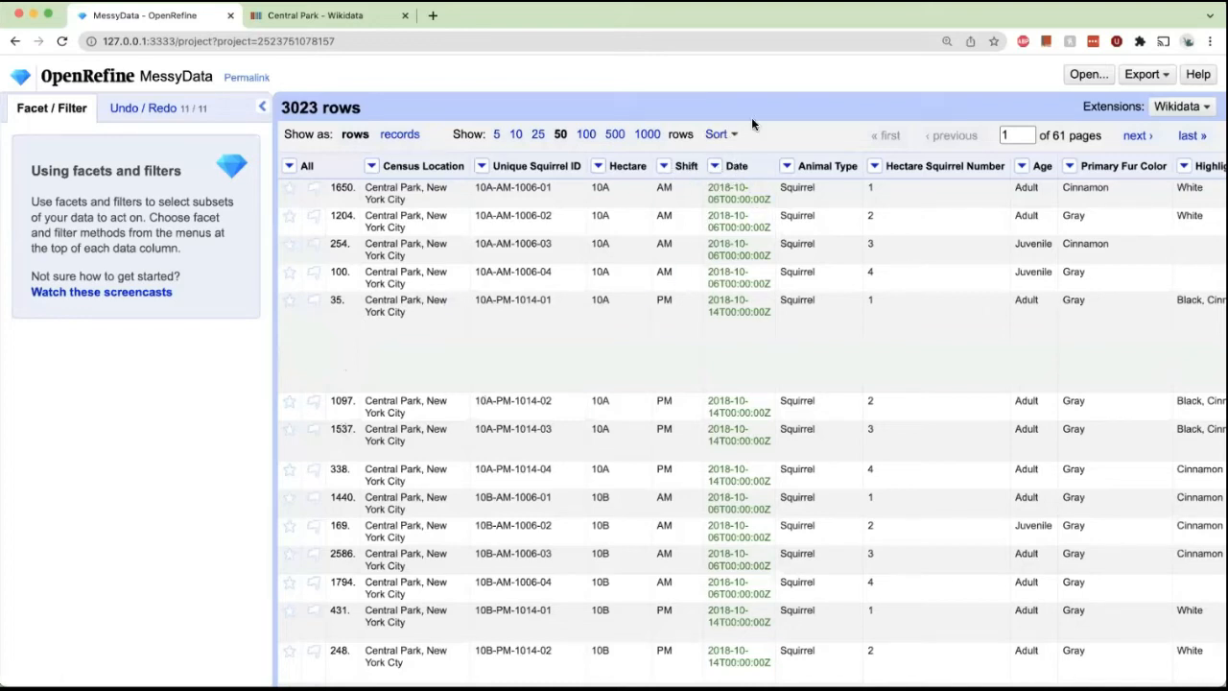
pyautogui.click(482, 166)
pyautogui.moveTo(513, 302)
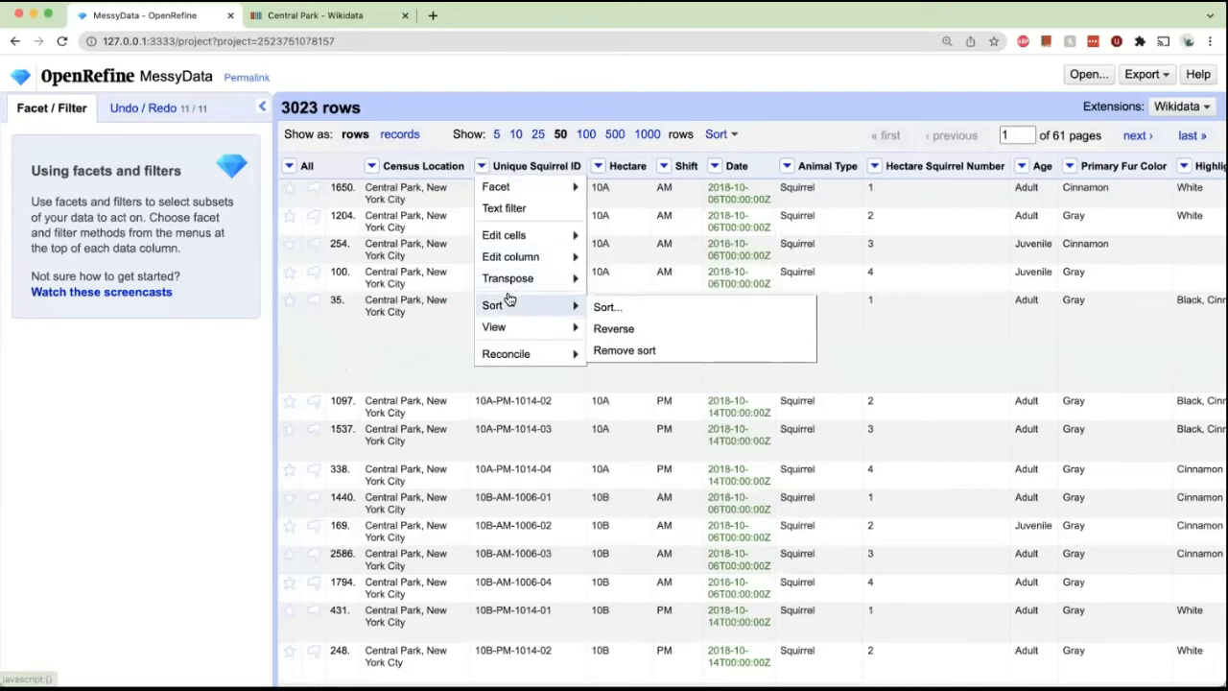
pyautogui.click(635, 351)
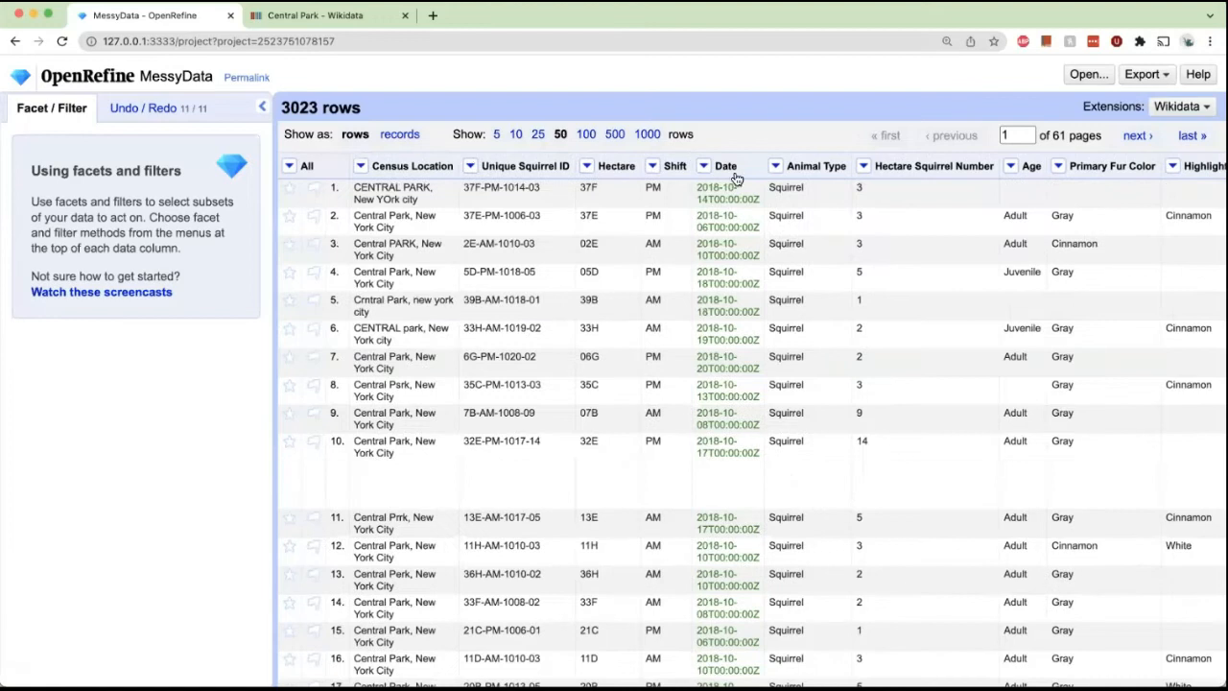
# Sort rows by Unique Squirrel ID as text a–z and reorder the rows permanently.
pyautogui.click(470, 166)
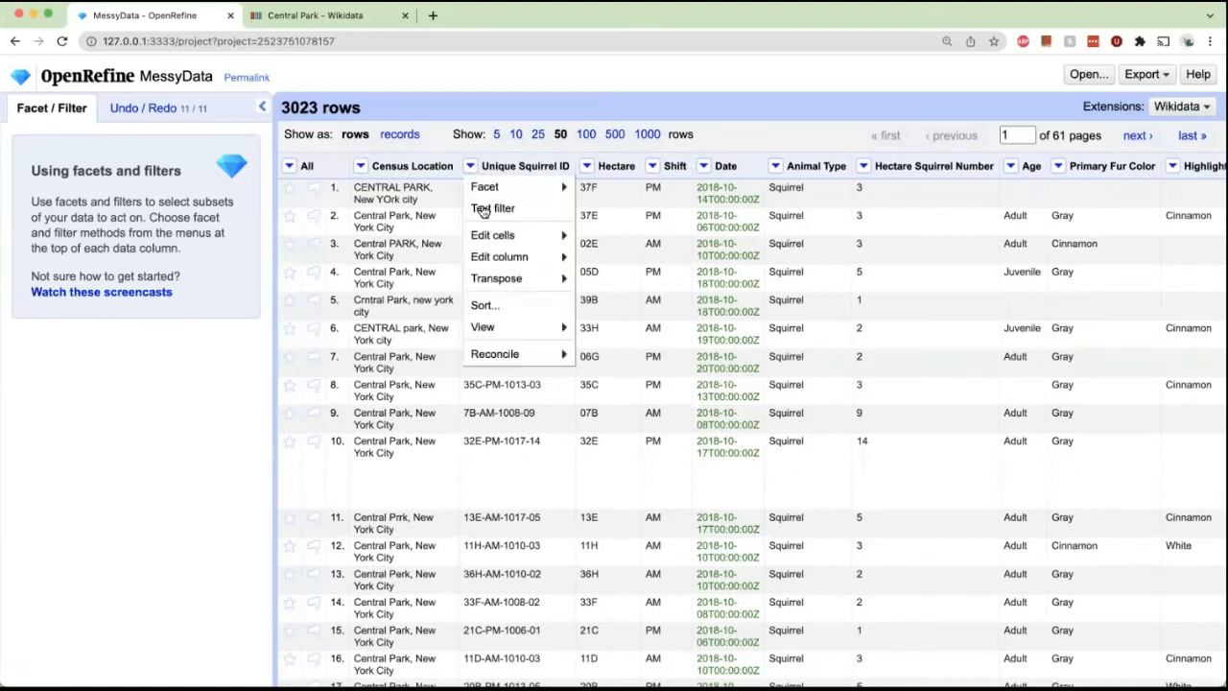
pyautogui.click(485, 304)
pyautogui.click(461, 500)
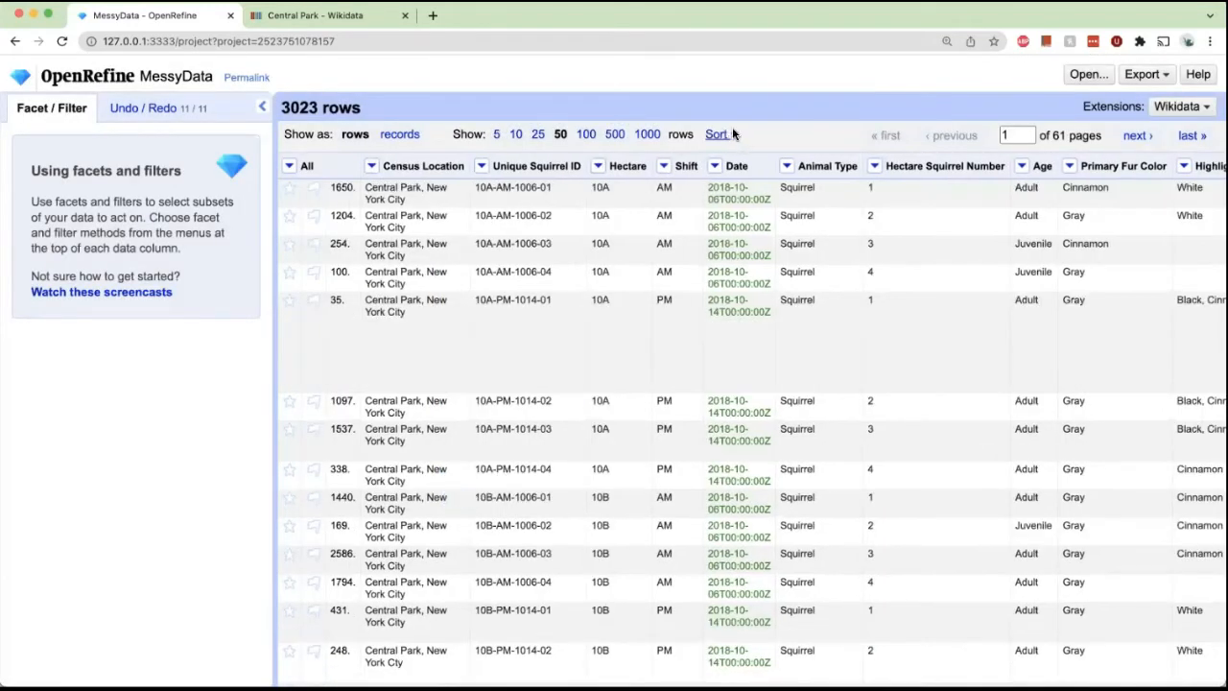
pyautogui.click(732, 132)
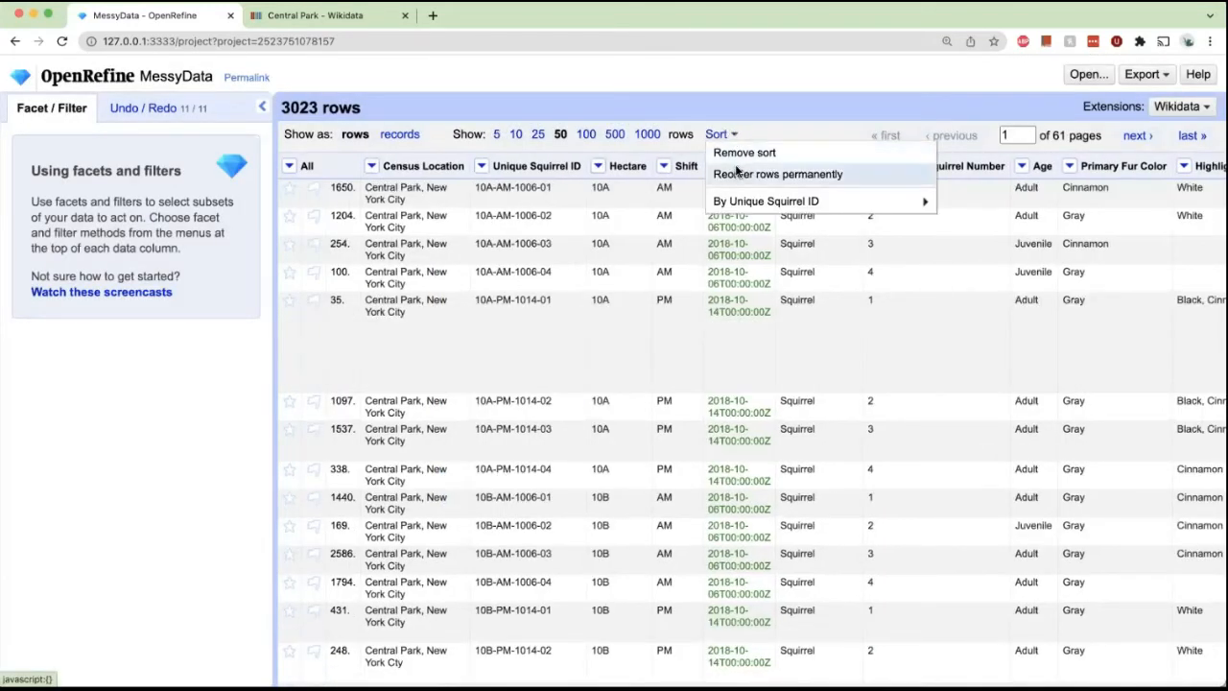
pyautogui.moveTo(747, 203)
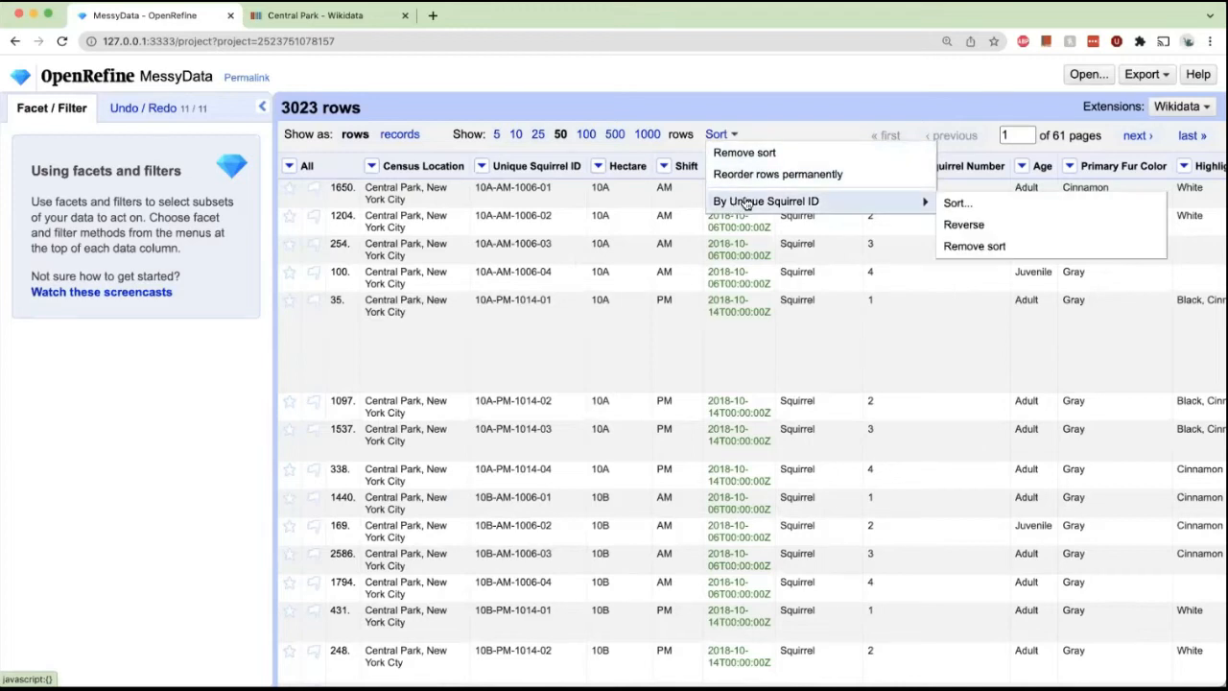
pyautogui.click(869, 177)
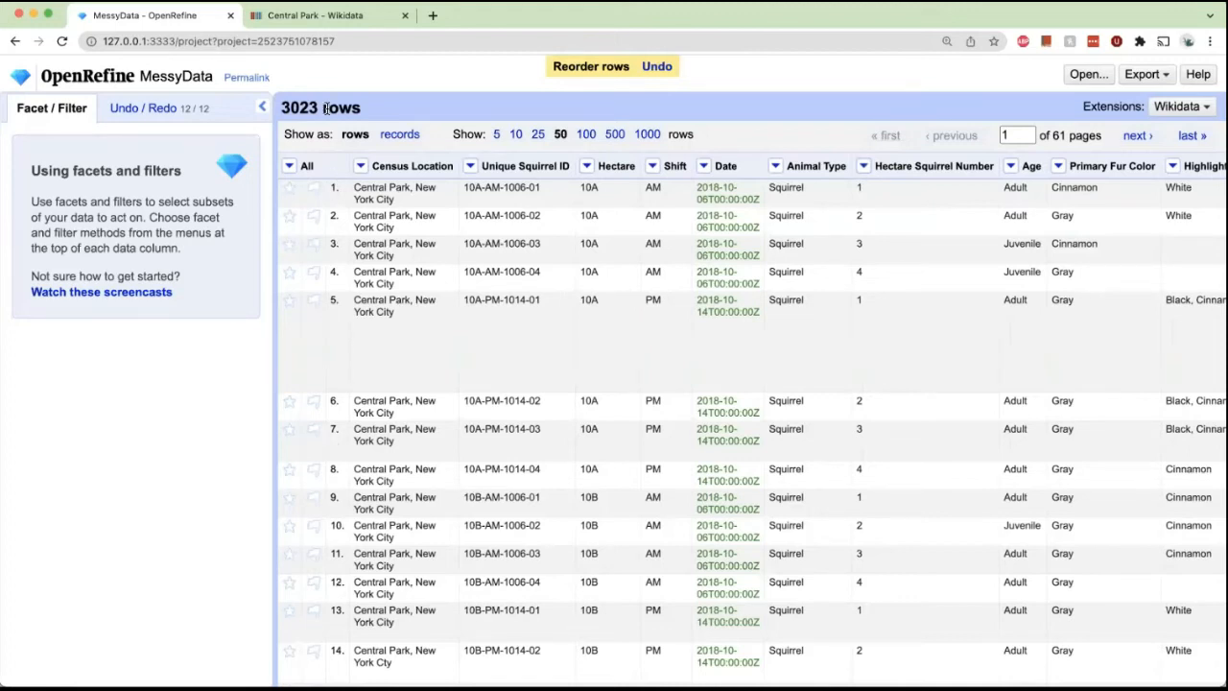
# Blank down repeated values in the Unique Squirrel ID column.
pyautogui.click(470, 169)
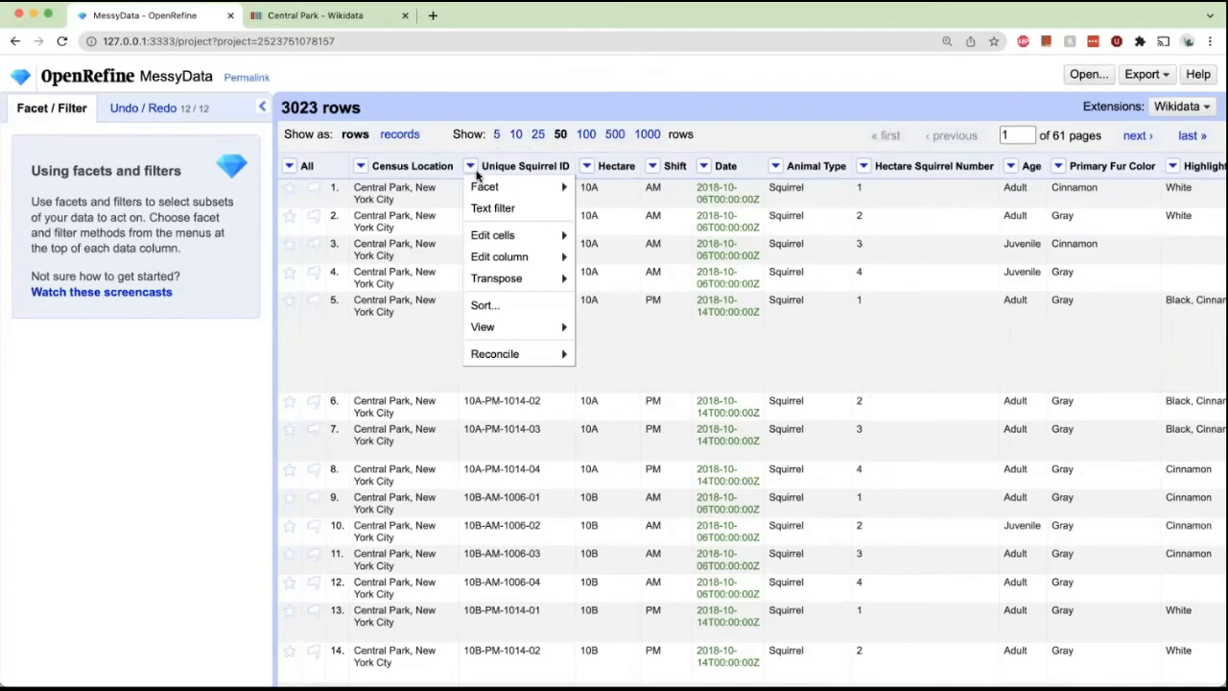
pyautogui.moveTo(493, 236)
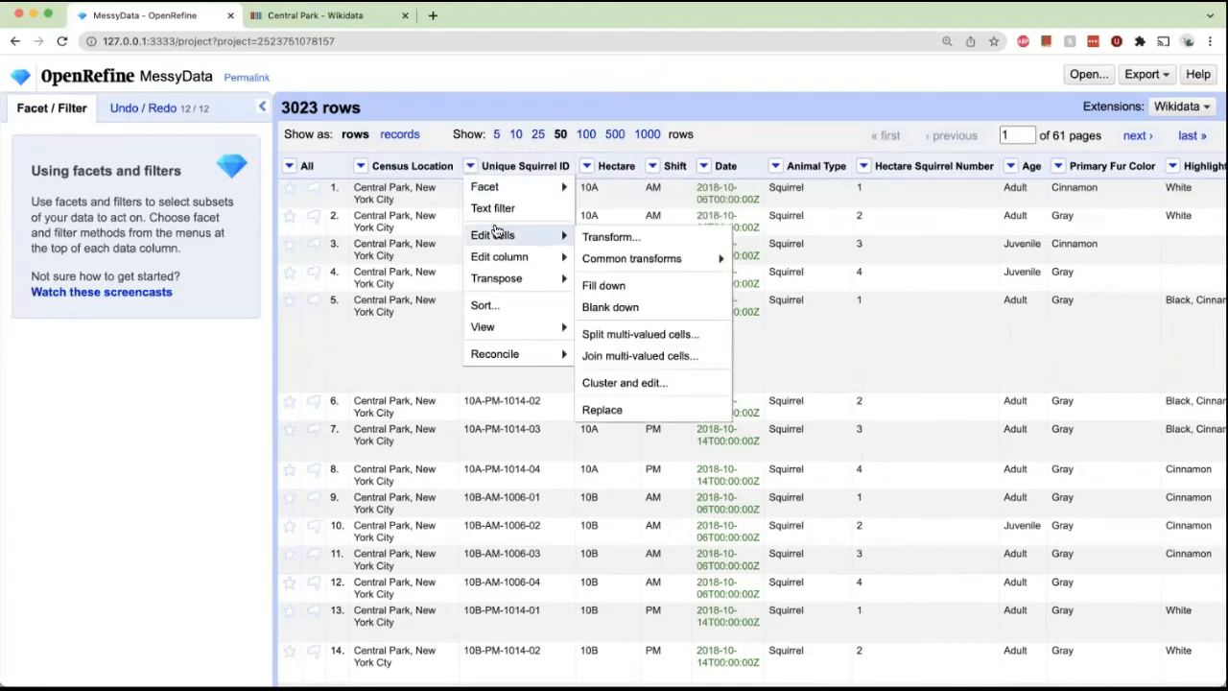
pyautogui.click(610, 307)
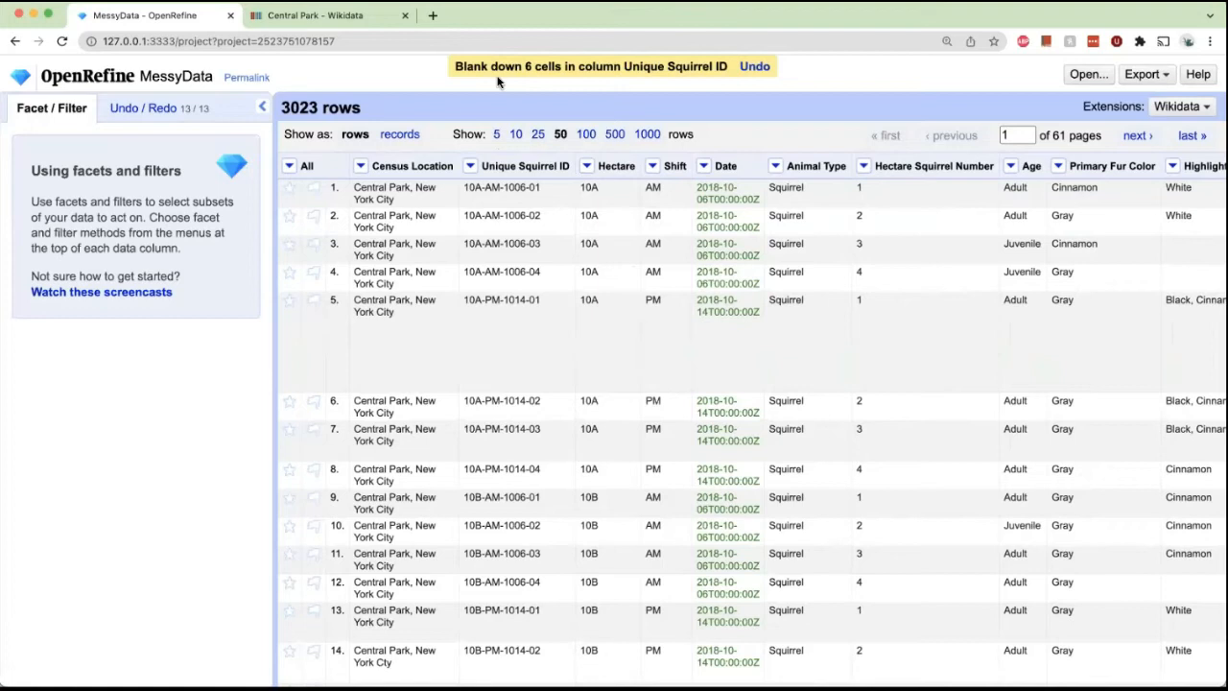
# Remove the rows flagged true in a duplicates facet on Unique Squirrel ID, then close the facet.
pyautogui.click(471, 167)
pyautogui.moveTo(483, 191)
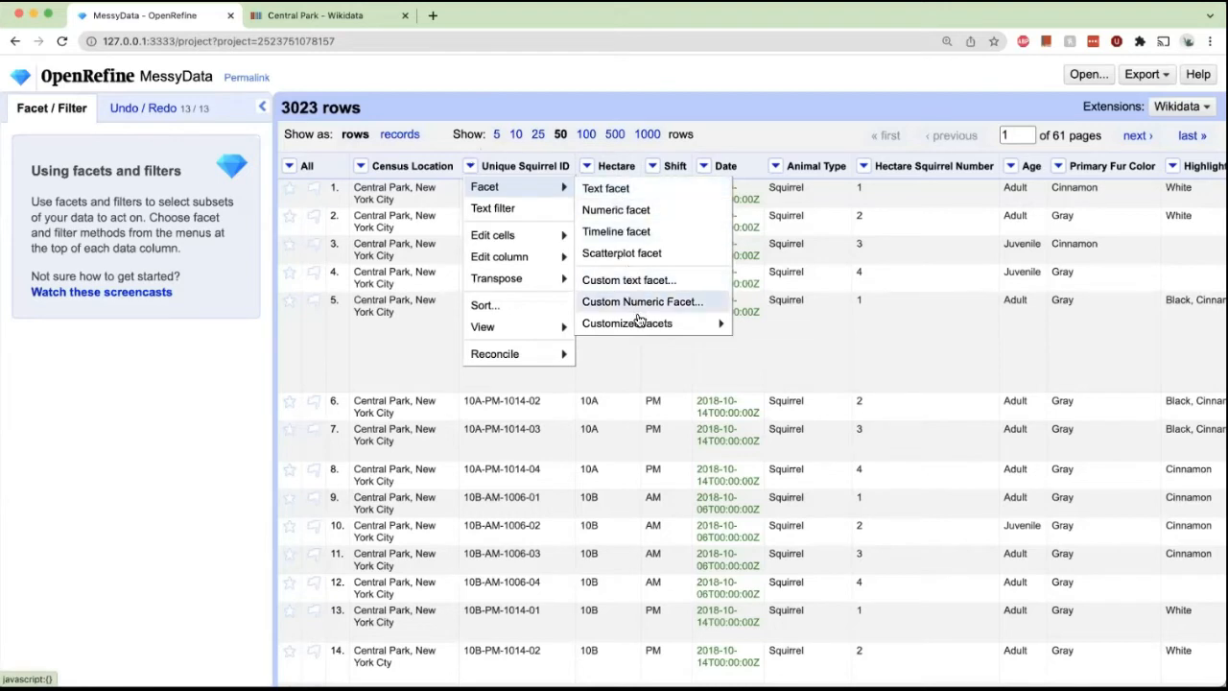
pyautogui.moveTo(639, 323)
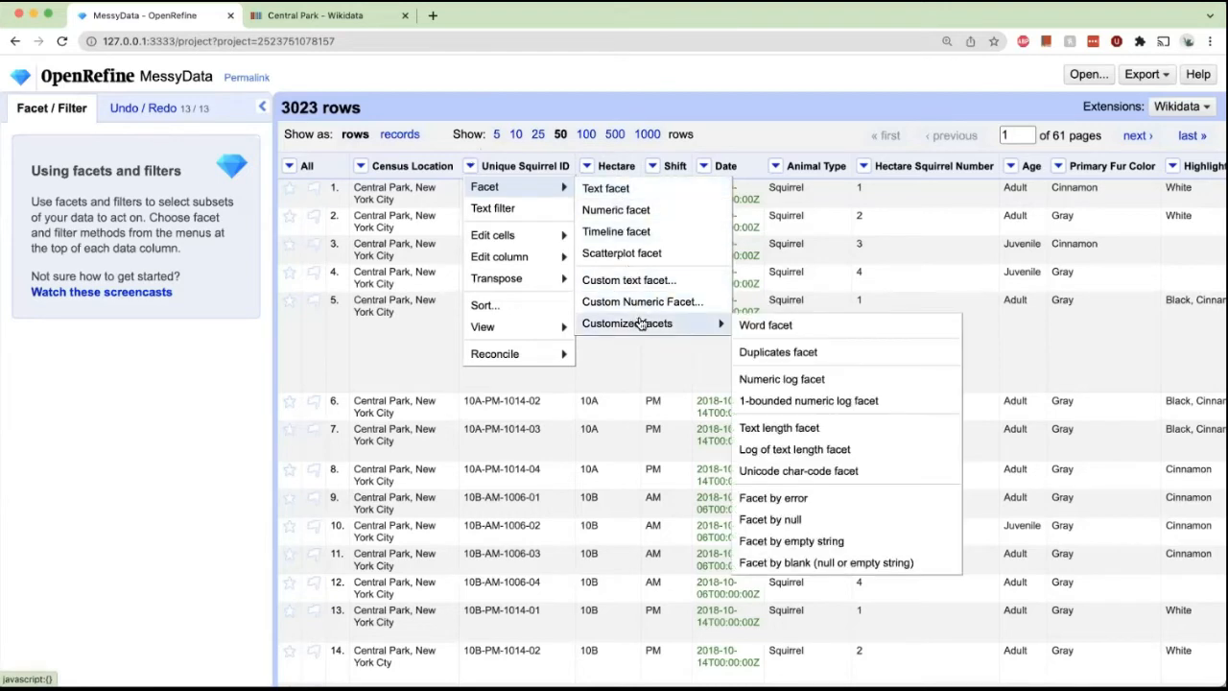
pyautogui.click(762, 356)
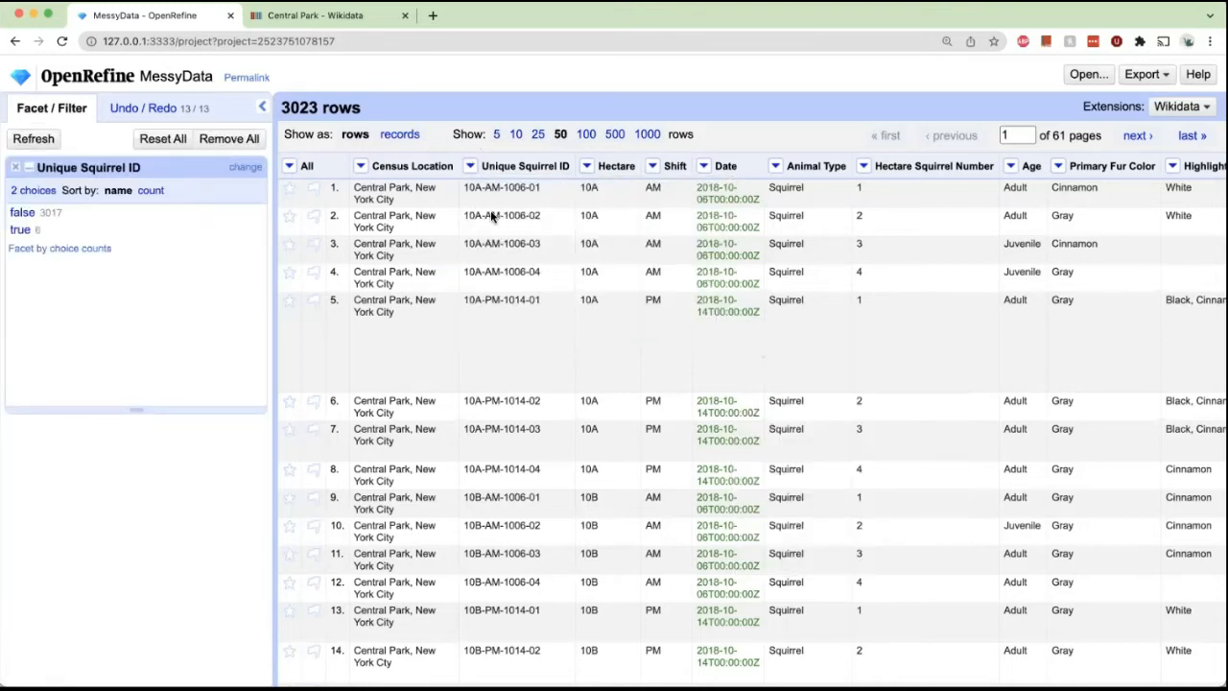
pyautogui.click(20, 230)
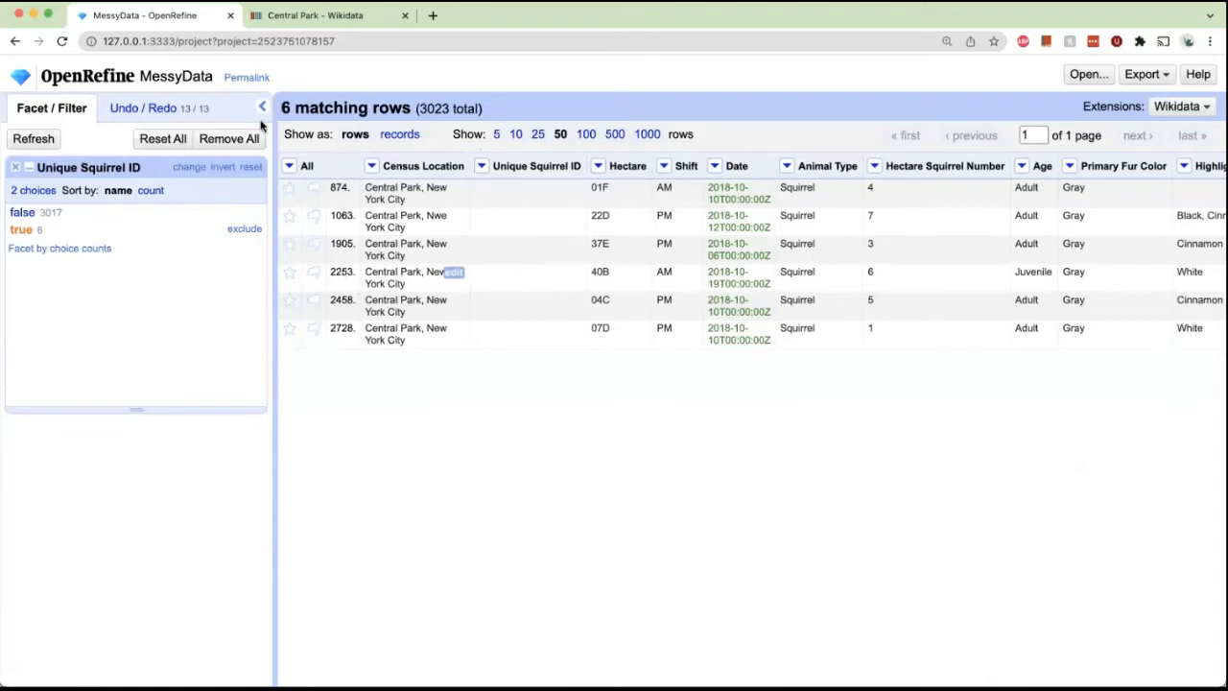
pyautogui.click(293, 167)
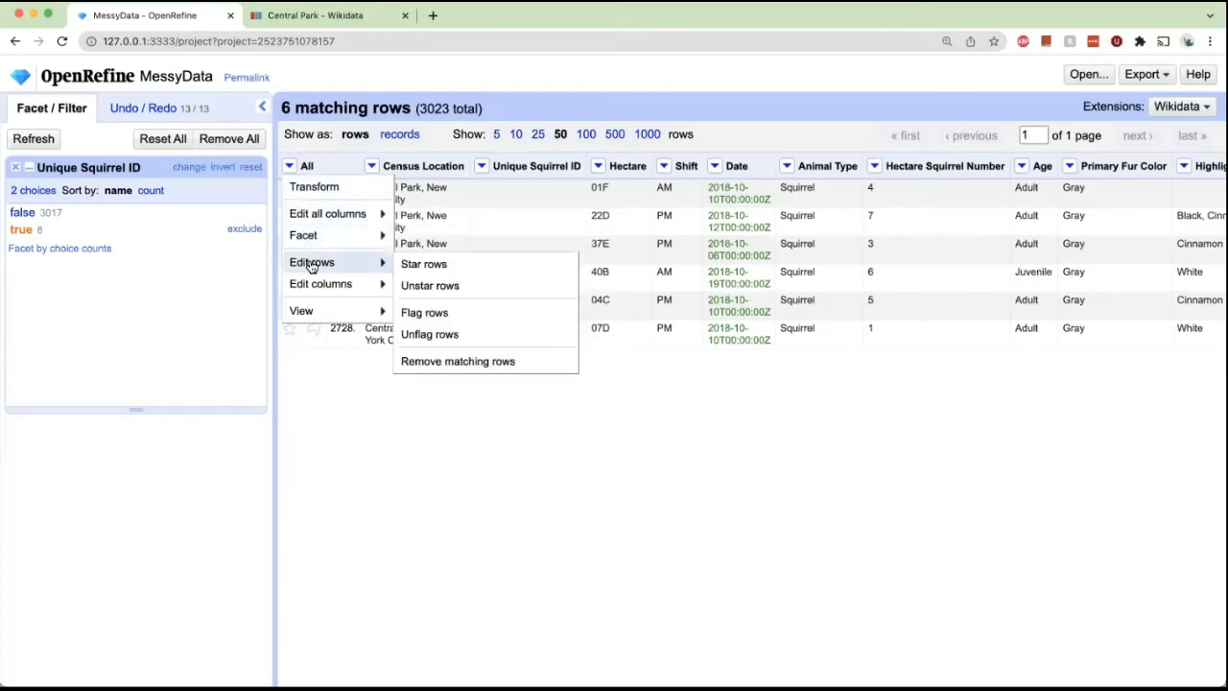
pyautogui.moveTo(384, 237)
pyautogui.moveTo(384, 263)
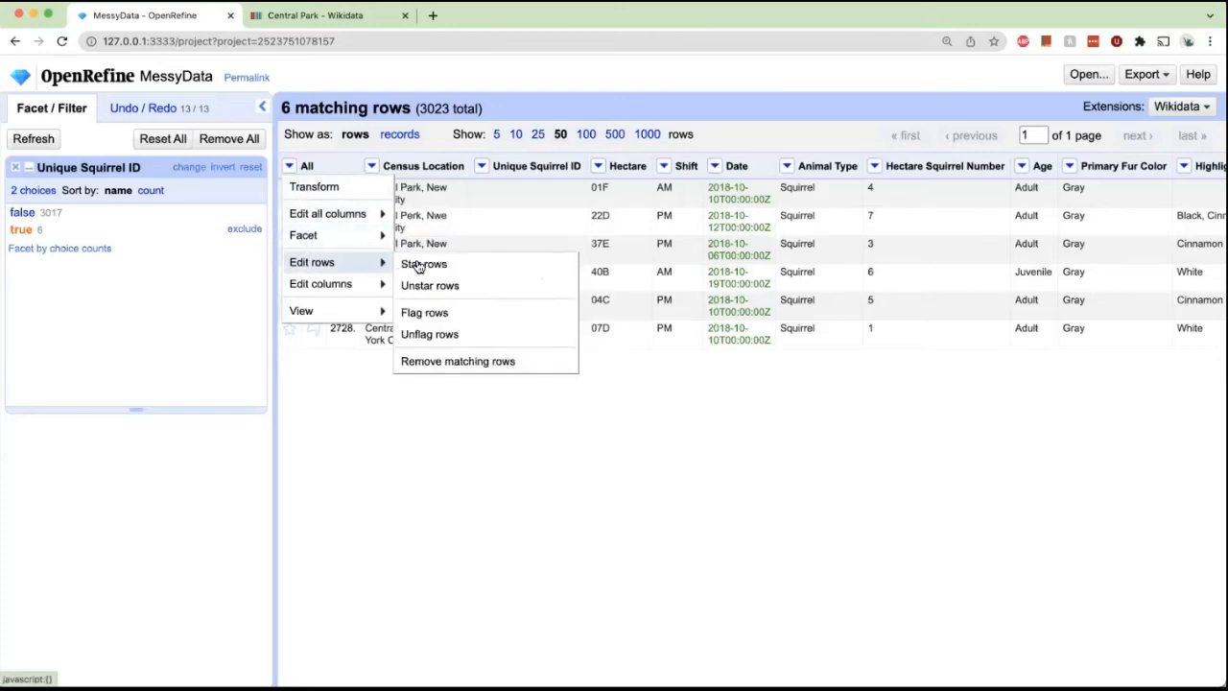
pyautogui.click(430, 362)
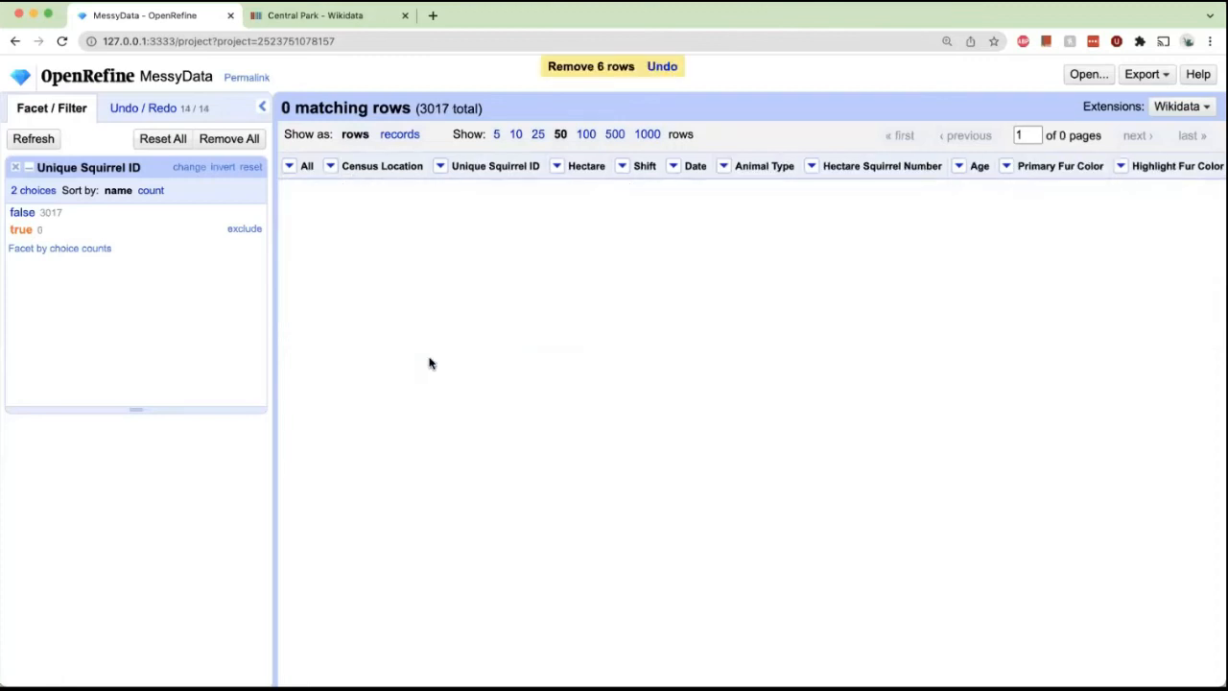
pyautogui.click(16, 169)
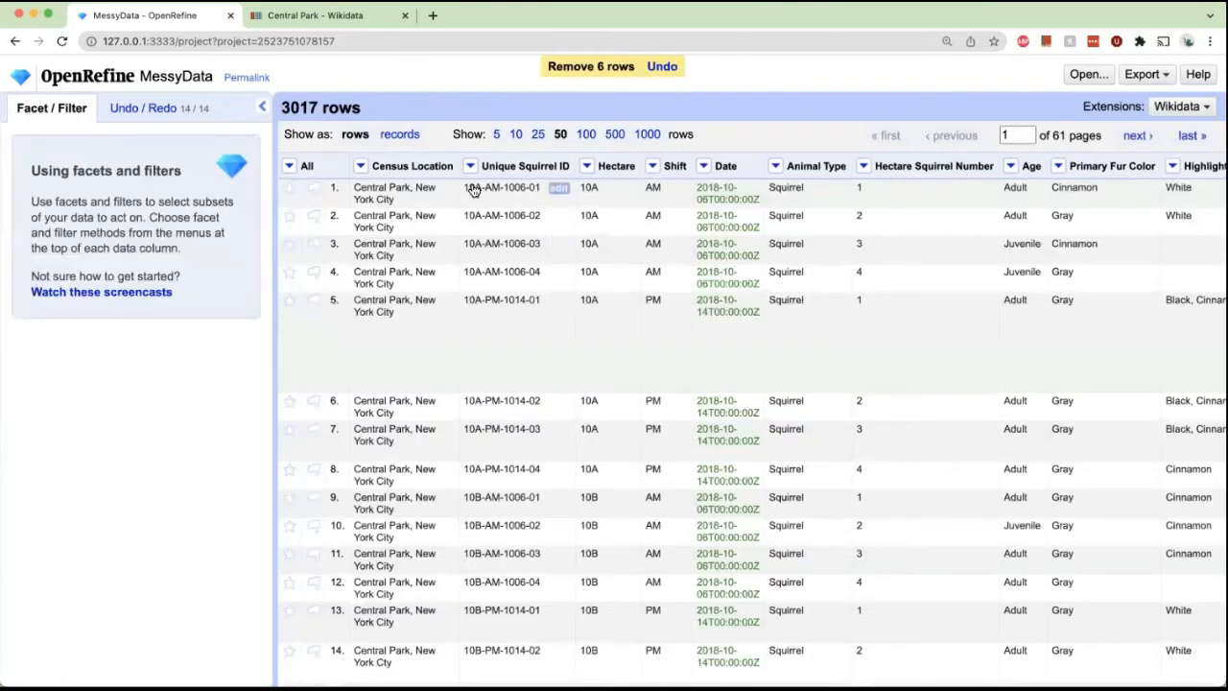
# Recheck Unique Squirrel ID with a duplicates facet, close it, and browse the remaining columns.
pyautogui.click(470, 168)
pyautogui.moveTo(521, 188)
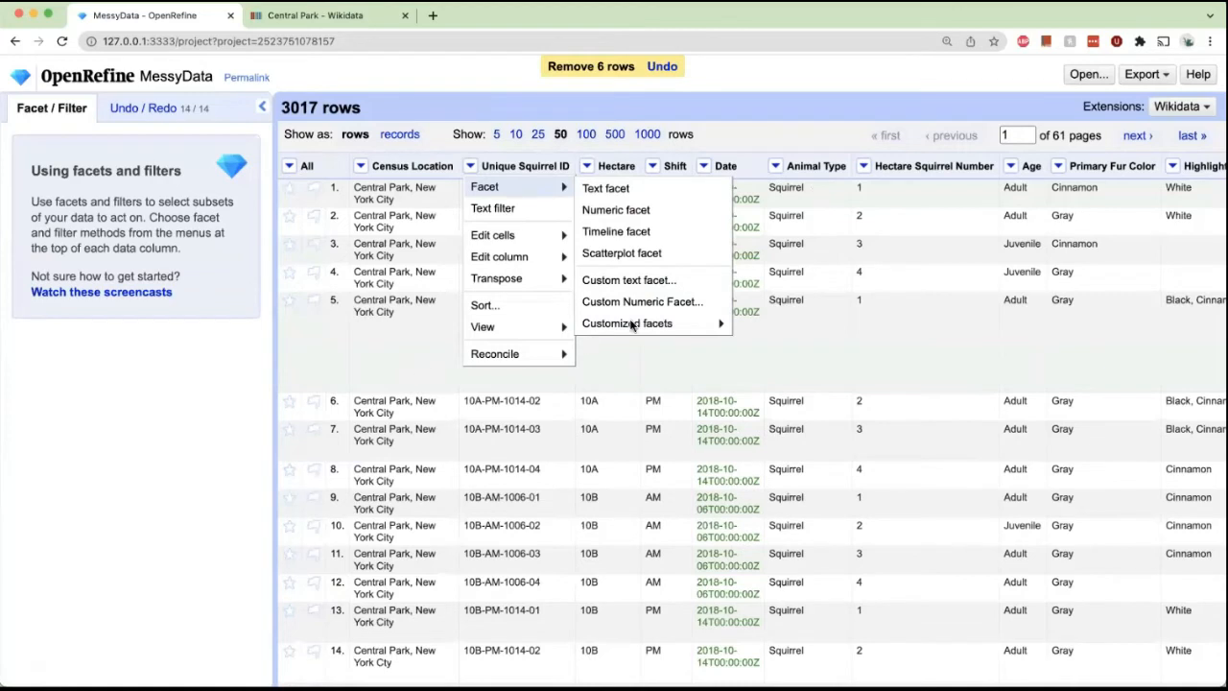
pyautogui.click(807, 351)
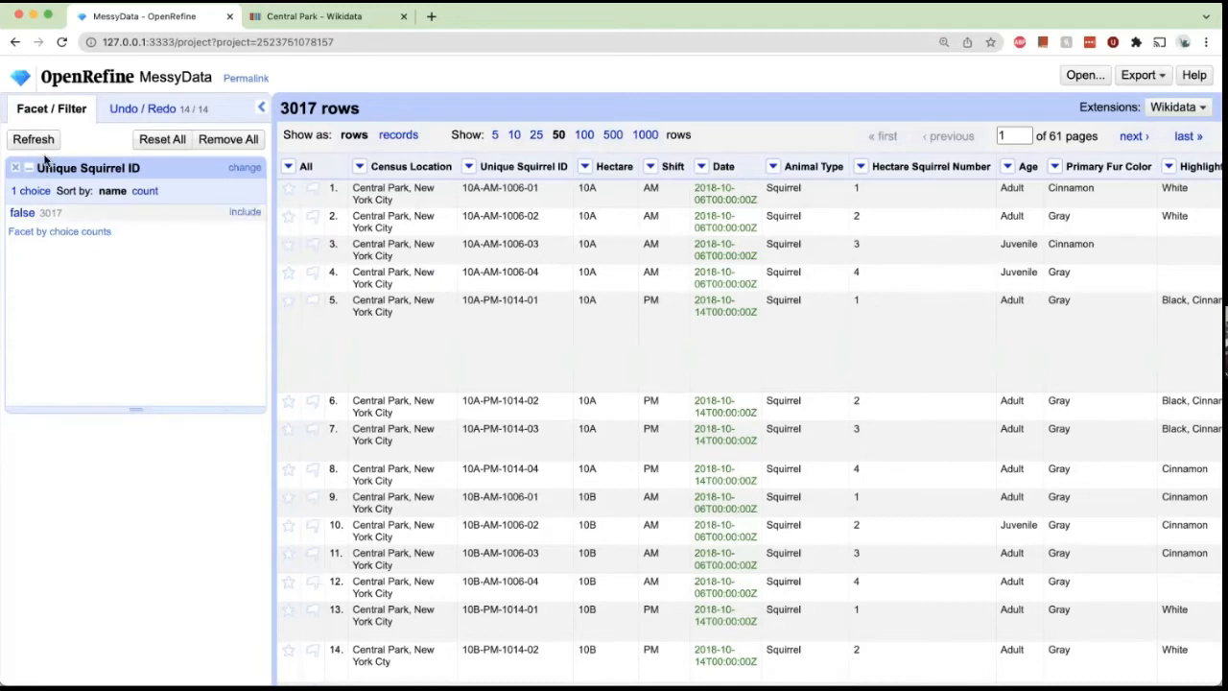
pyautogui.click(16, 167)
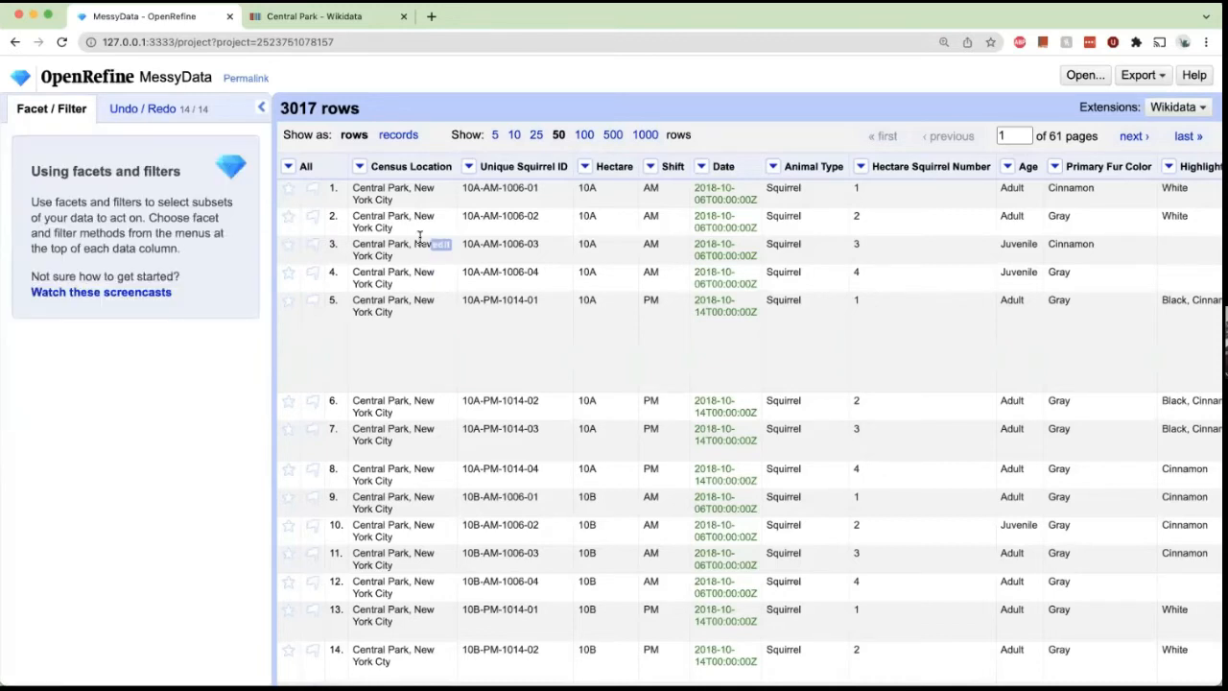
pyautogui.hscroll(5, 419, 236)
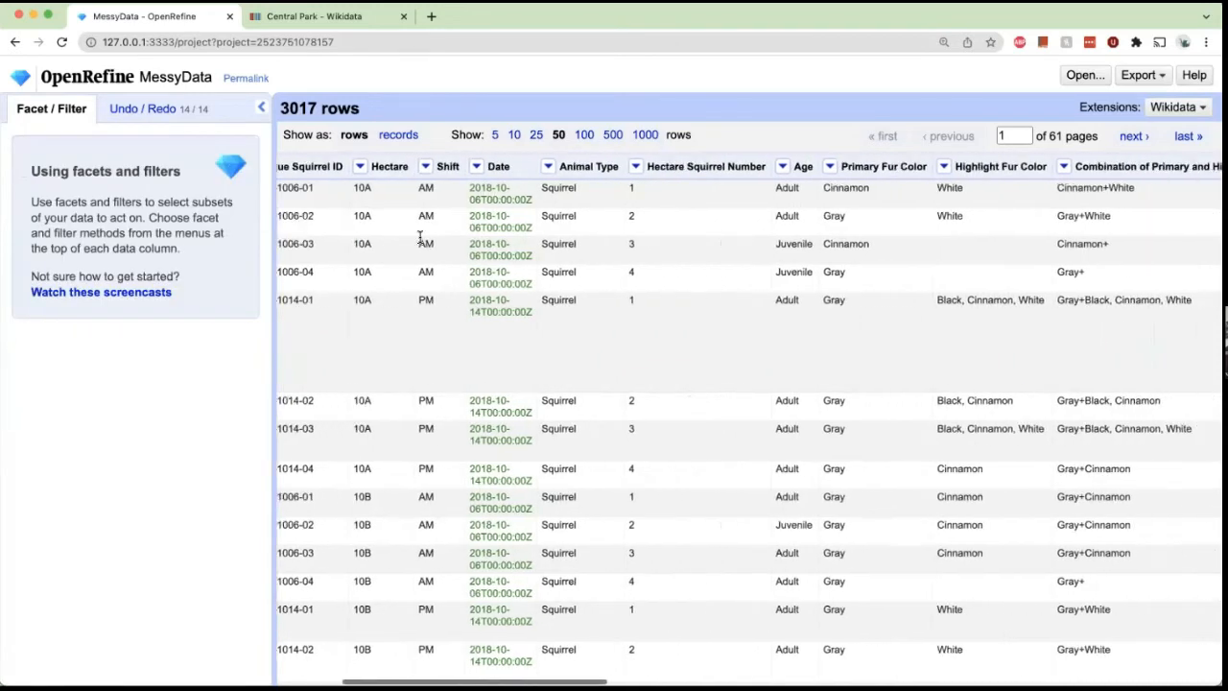
pyautogui.hscroll(5, 420, 237)
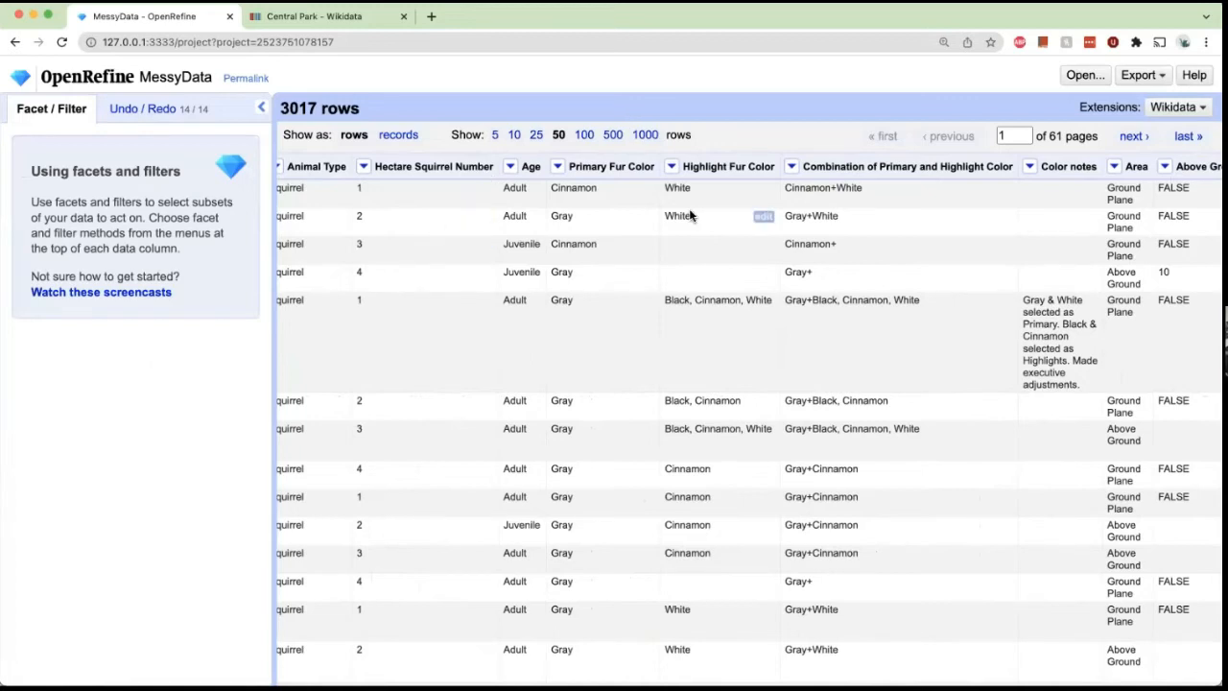
# Split the Highlight Fur Color column into several columns using a comma as separator.
pyautogui.scroll(-2, 689, 214)
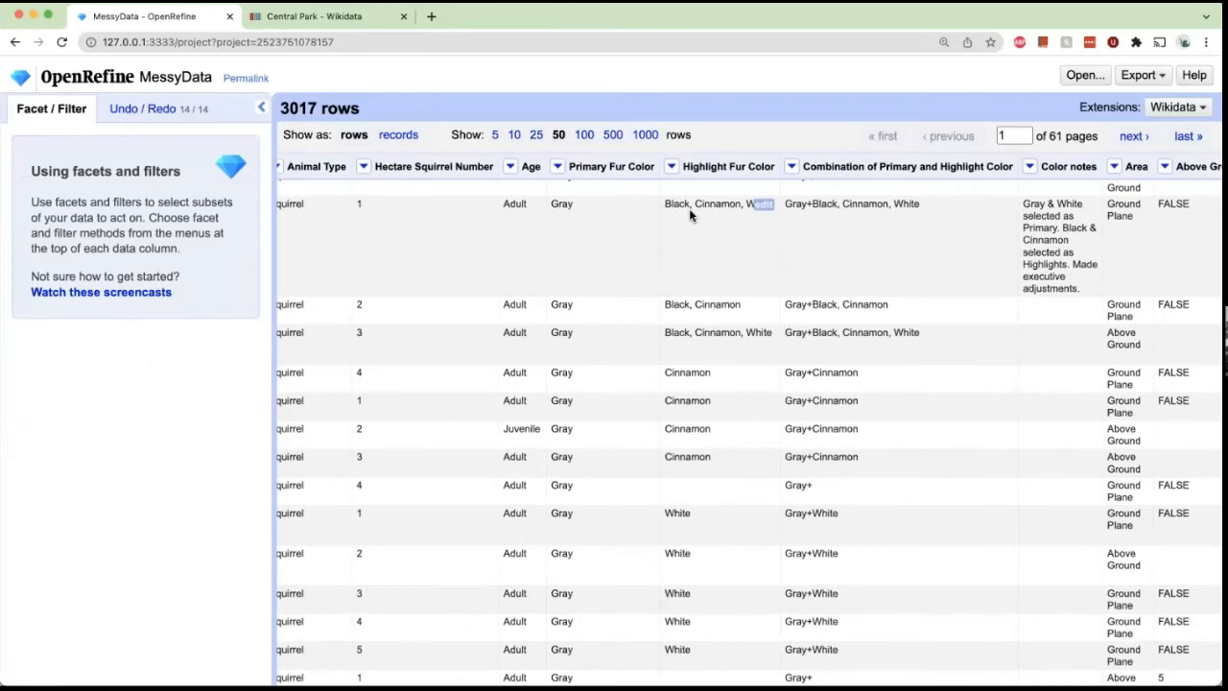
pyautogui.scroll(1, 691, 231)
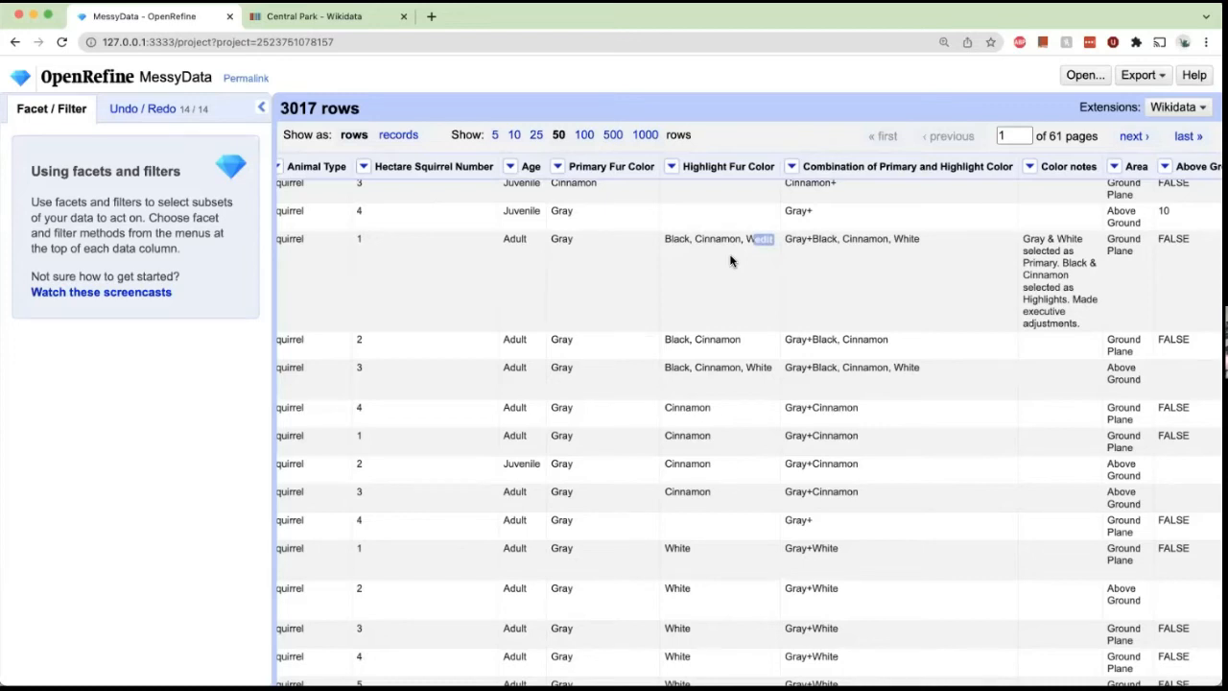
pyautogui.click(665, 171)
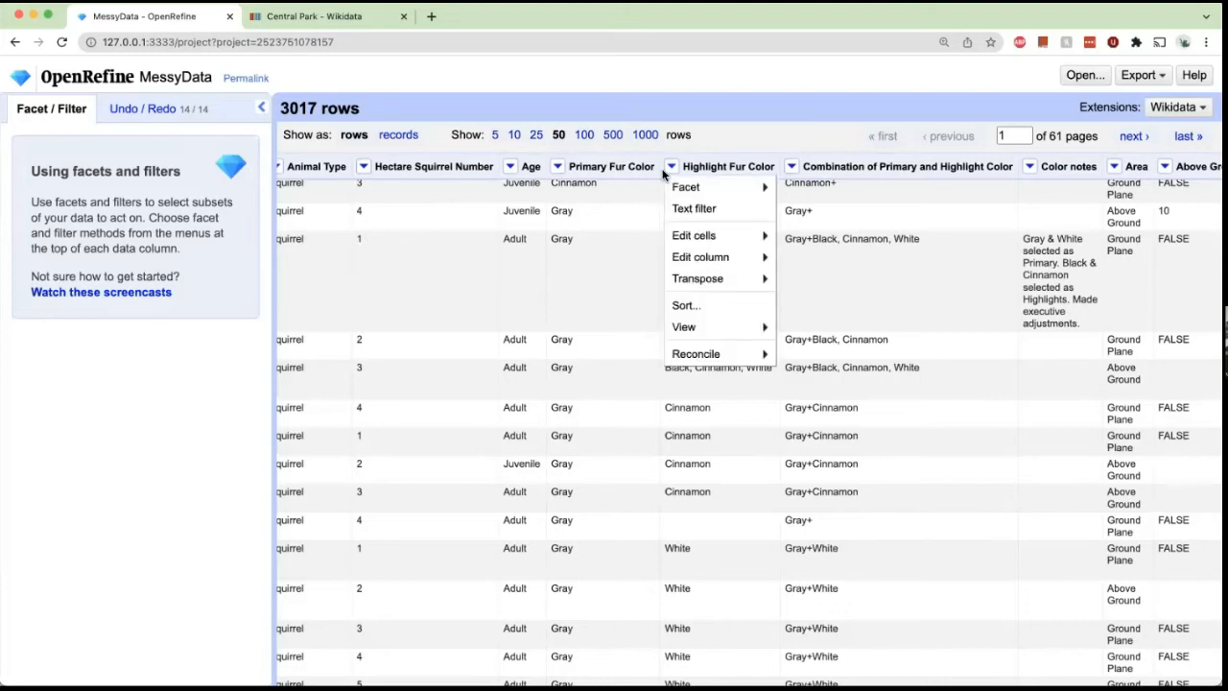
pyautogui.moveTo(698, 241)
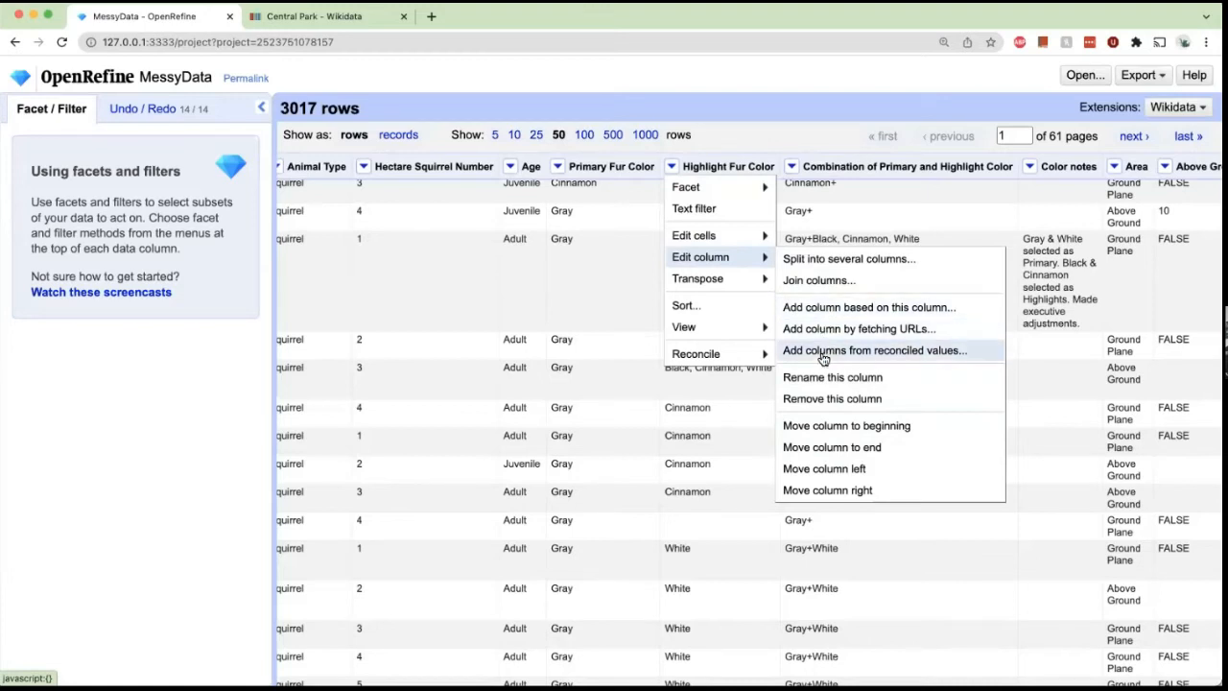
pyautogui.click(861, 261)
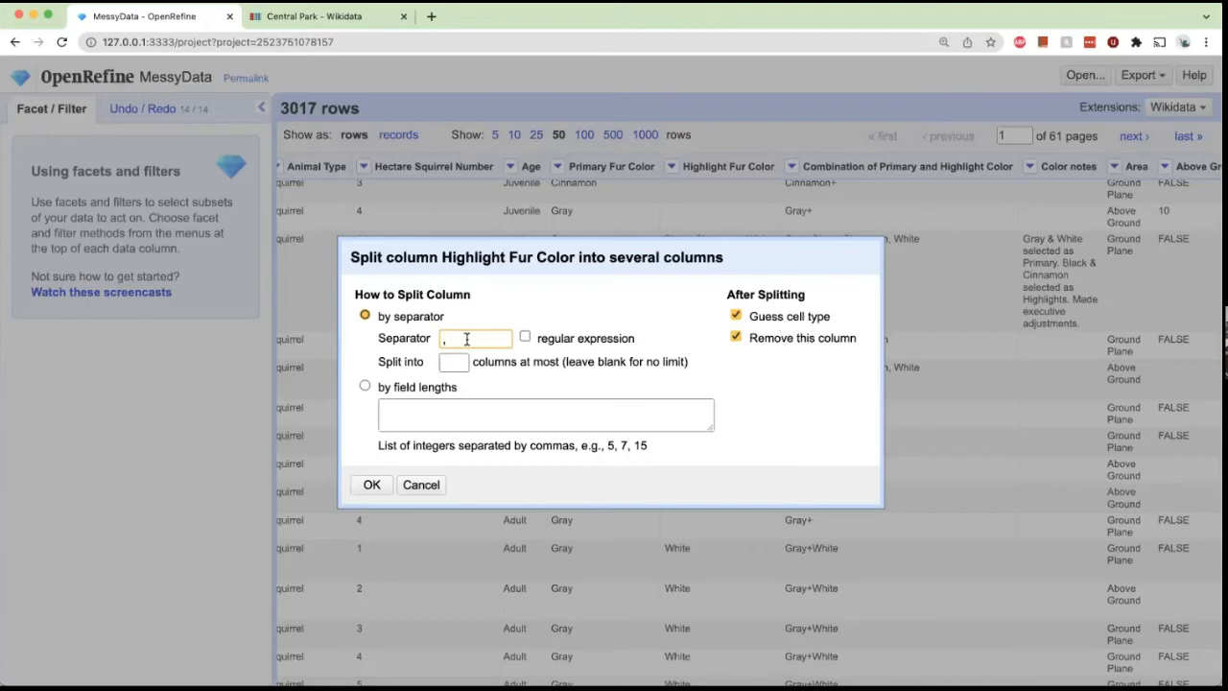
pyautogui.press('BackSpace')
pyautogui.write('///')
pyautogui.press('BackSpace')
pyautogui.press('BackSpace')
pyautogui.press('BackSpace')
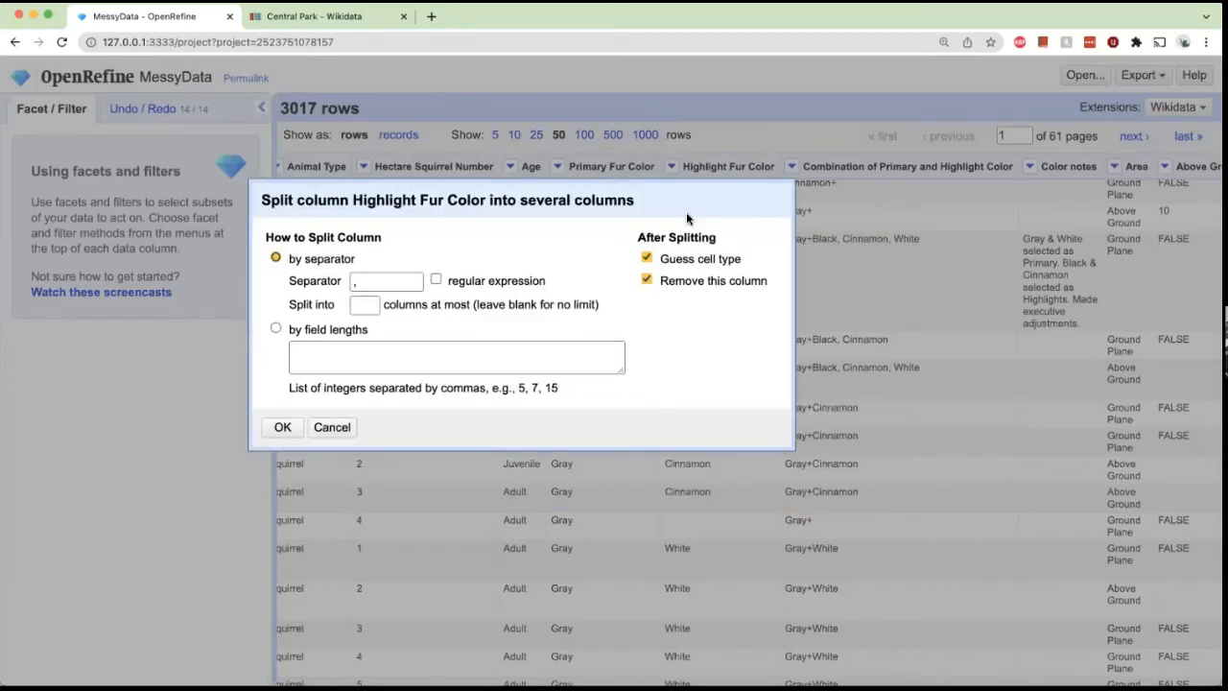
pyautogui.moveTo(645, 200); pyautogui.dragTo(400, 295)
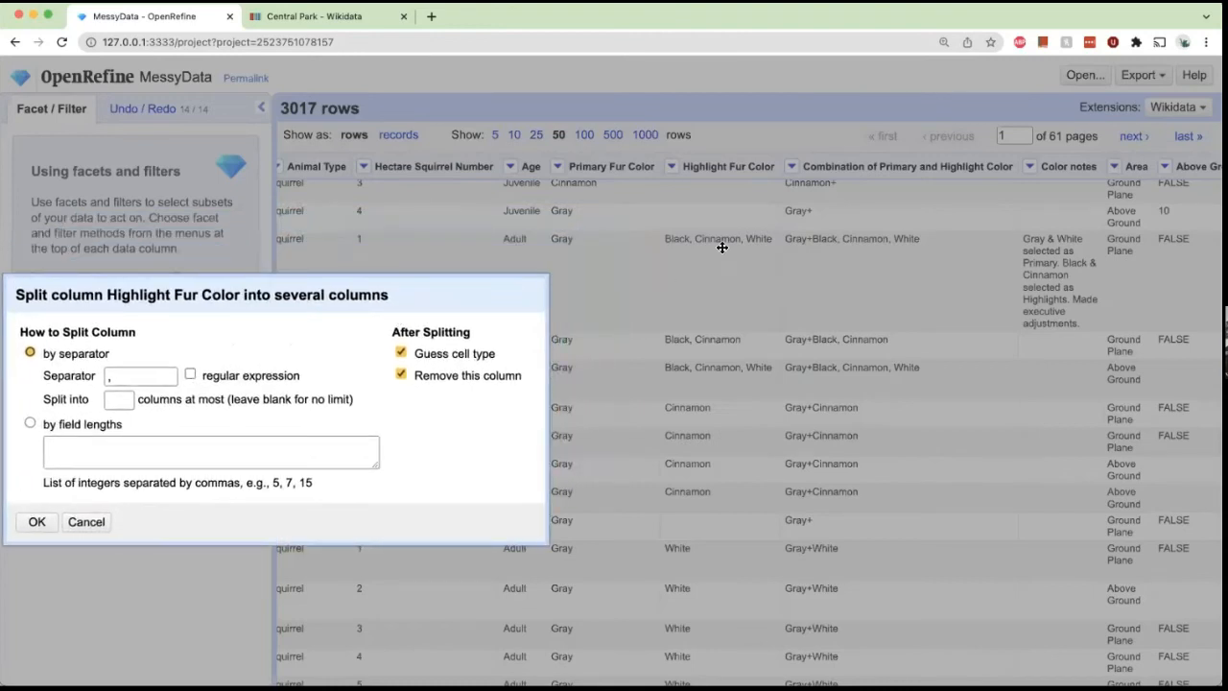
pyautogui.moveTo(247, 299); pyautogui.dragTo(621, 164)
pyautogui.click(406, 392)
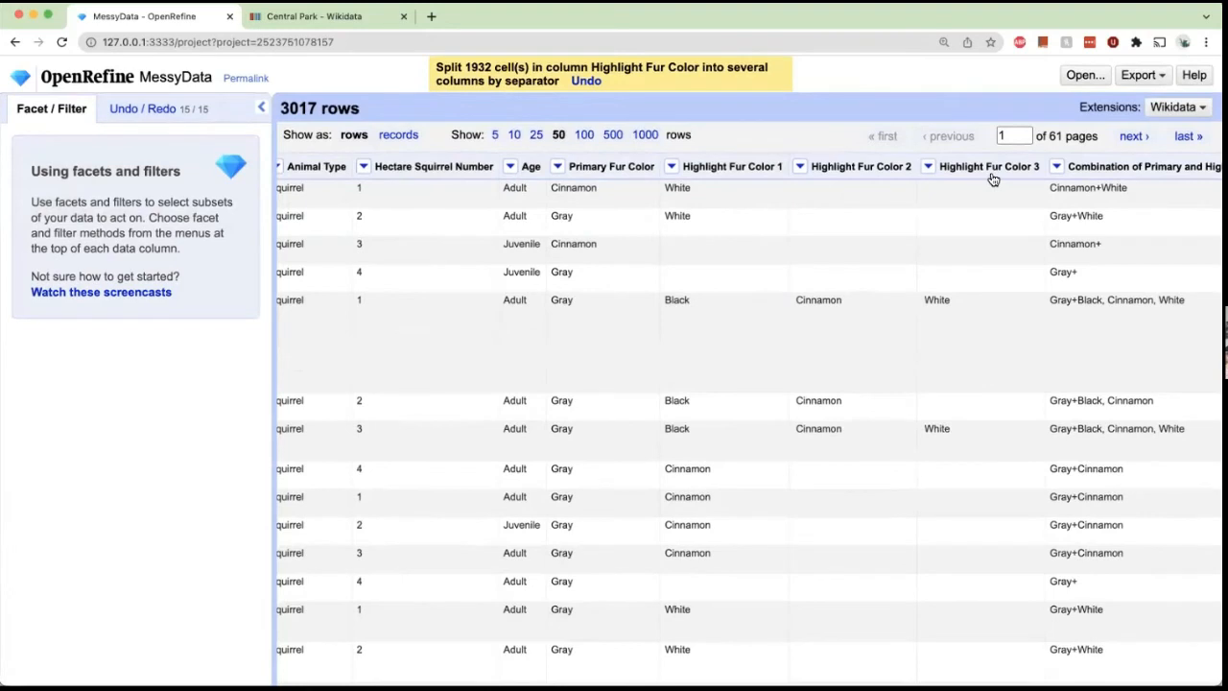
# Join Highlight Fur Color 1, 2 and 3 into Highlight Fur Color 1 with a comma separator.
pyautogui.scroll(-3, 835, 323)
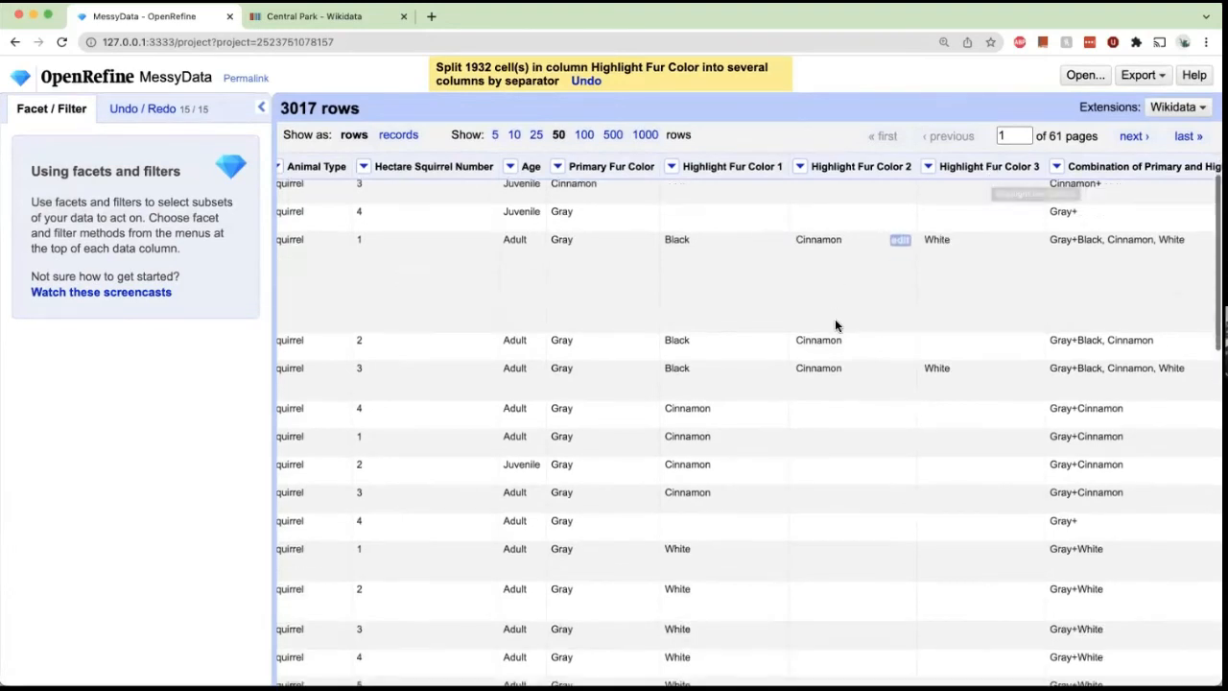
pyautogui.scroll(-4, 835, 325)
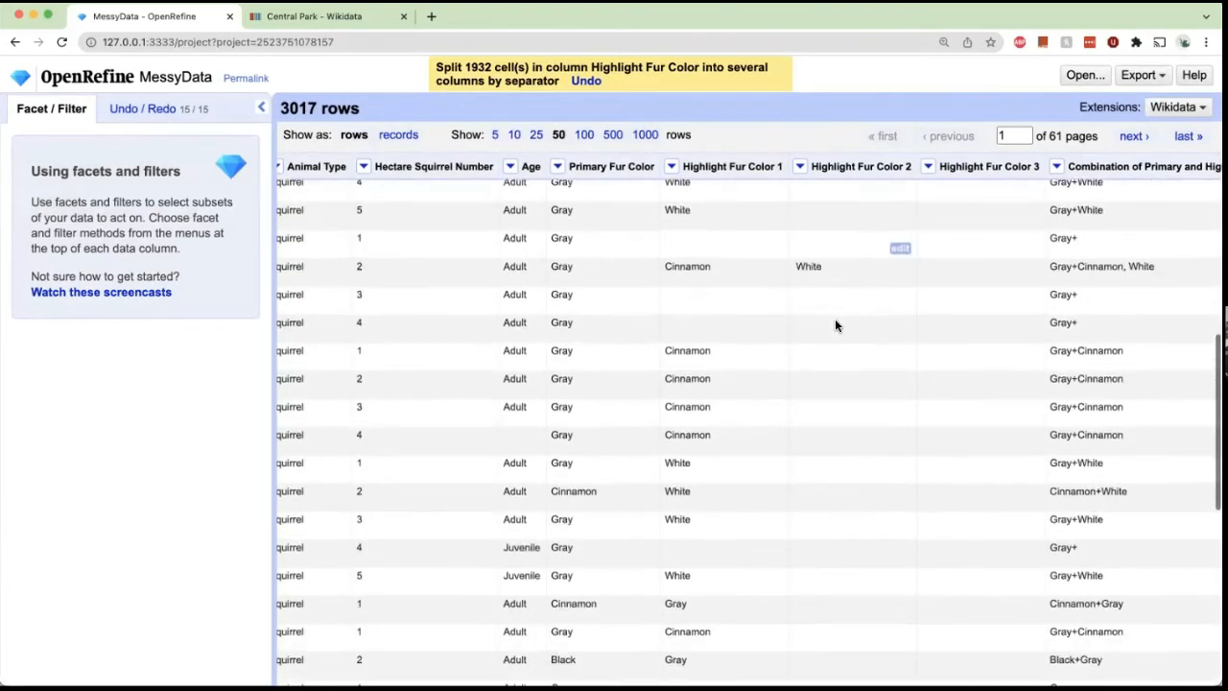
pyautogui.scroll(-4, 835, 325)
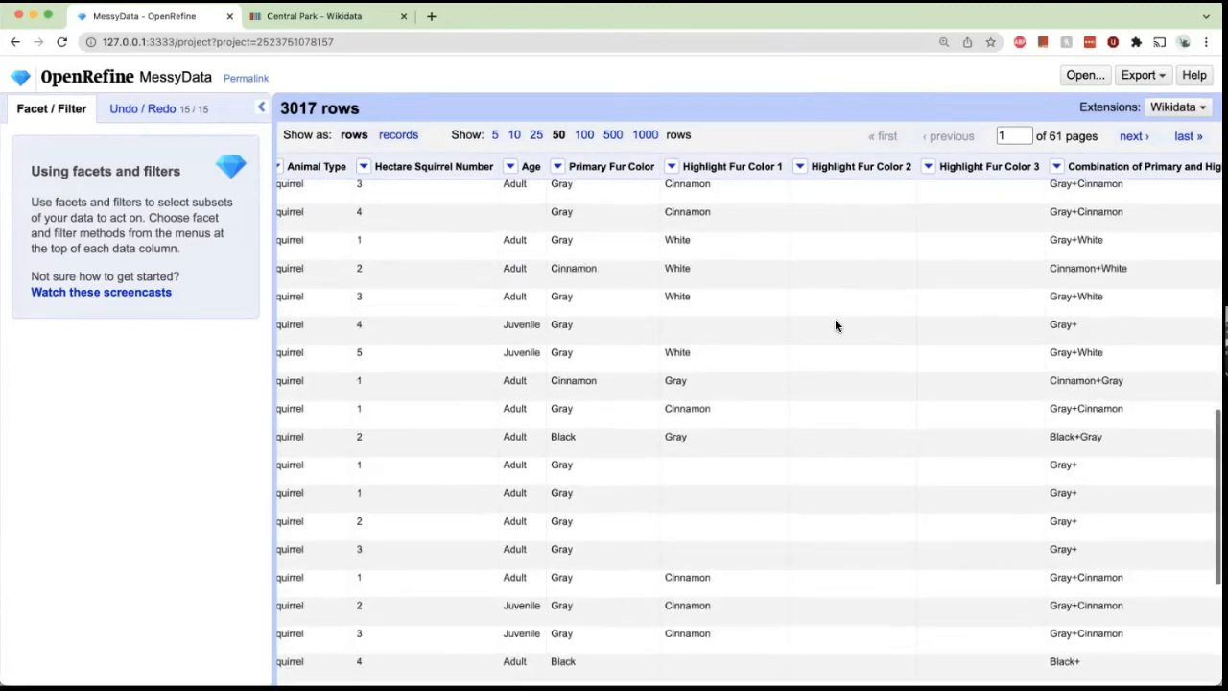
pyautogui.scroll(-5, 835, 325)
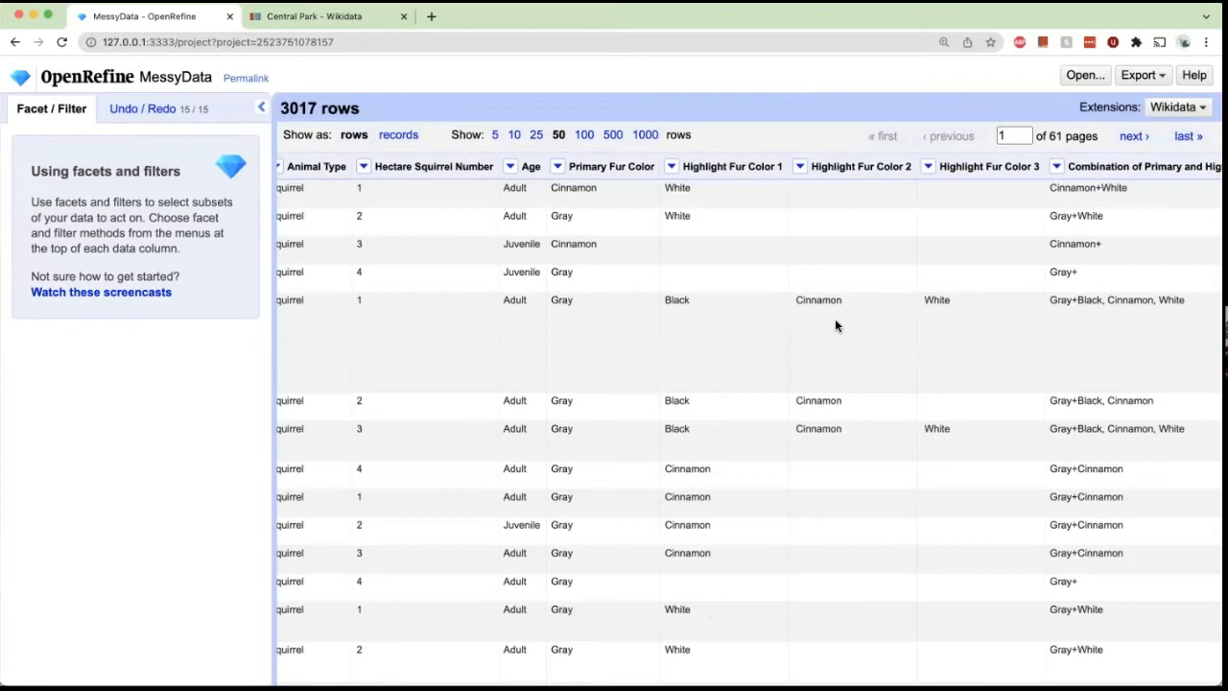
pyautogui.click(671, 167)
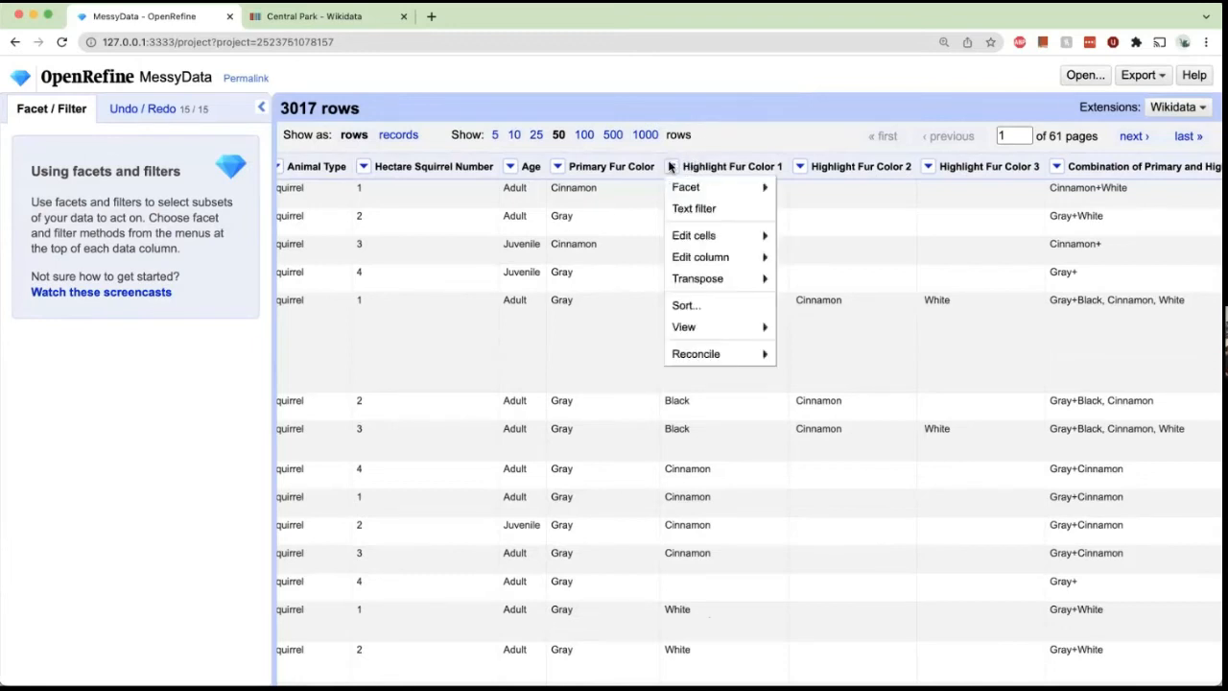
pyautogui.moveTo(719, 259)
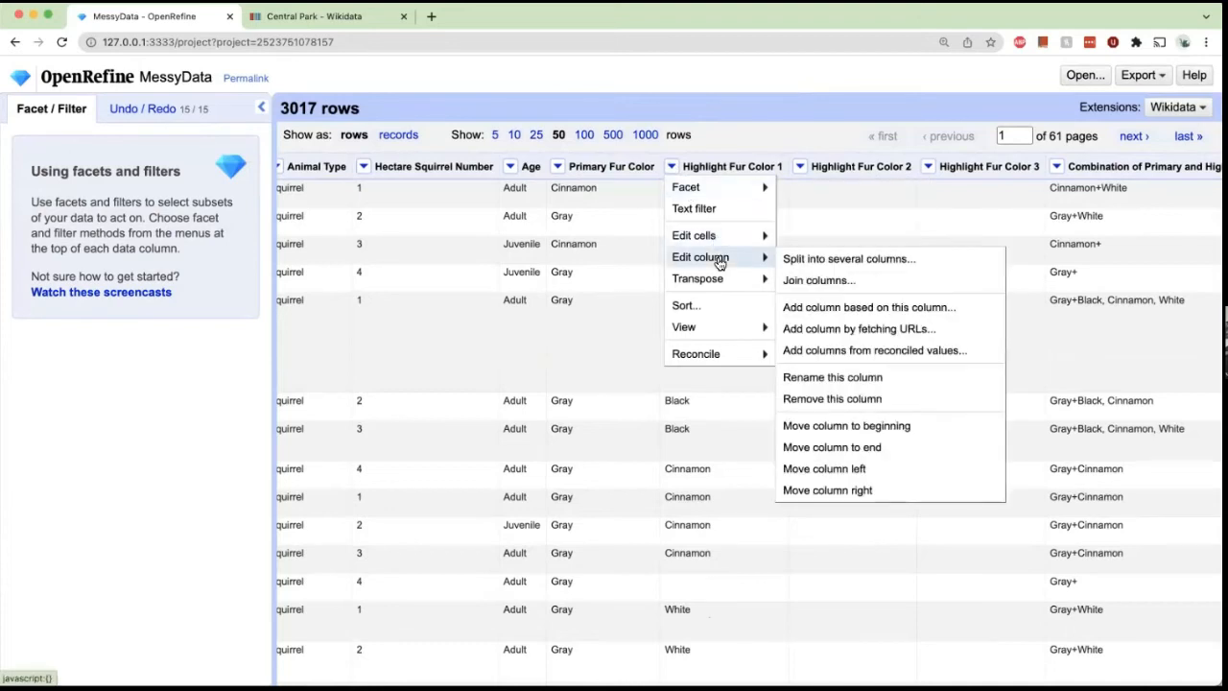
pyautogui.click(806, 279)
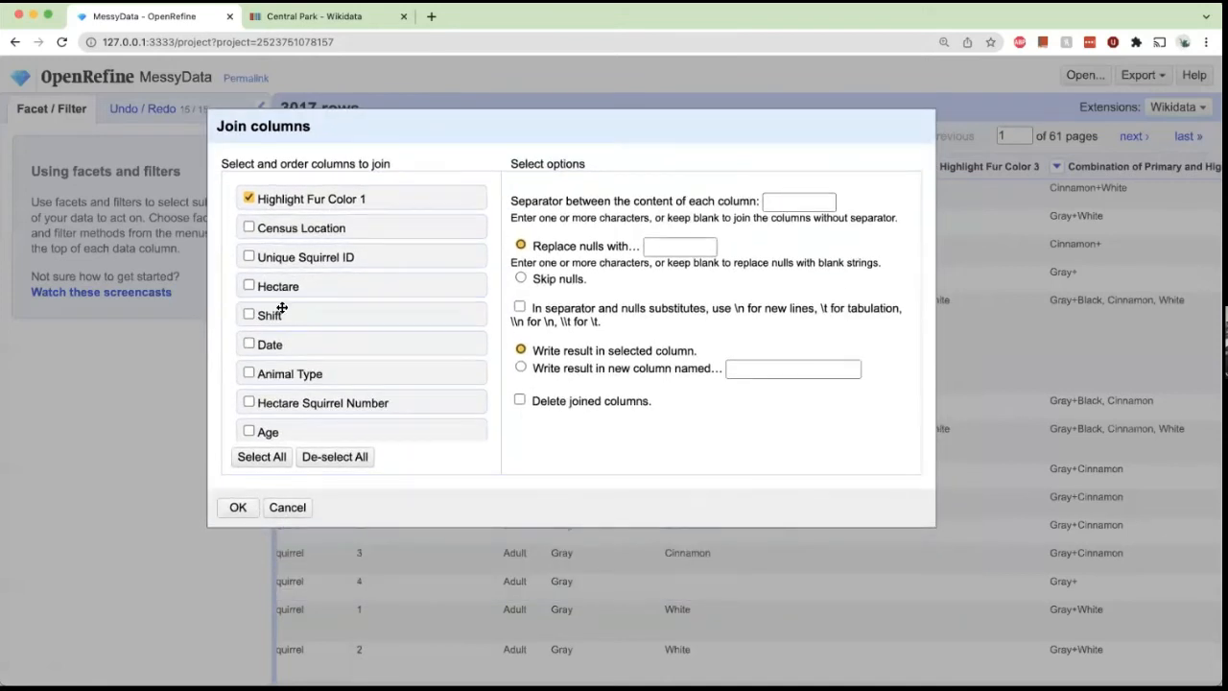
pyautogui.scroll(-5, 281, 307)
pyautogui.click(248, 315)
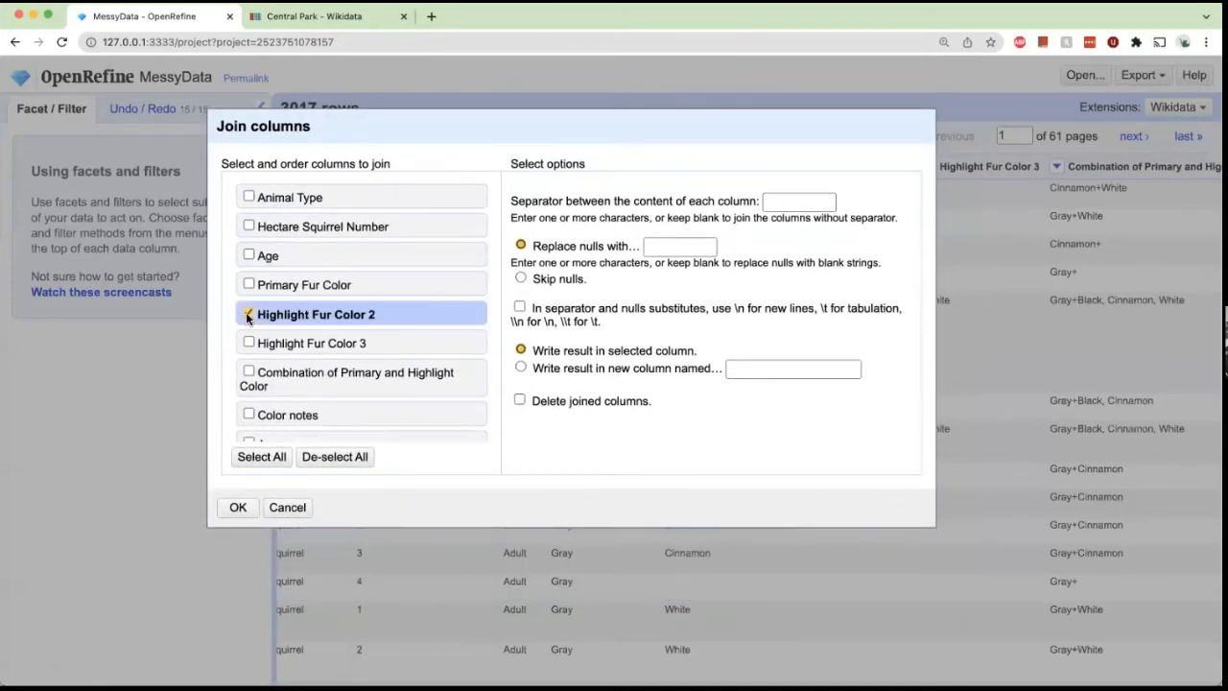
pyautogui.click(248, 342)
pyautogui.scroll(4, 258, 342)
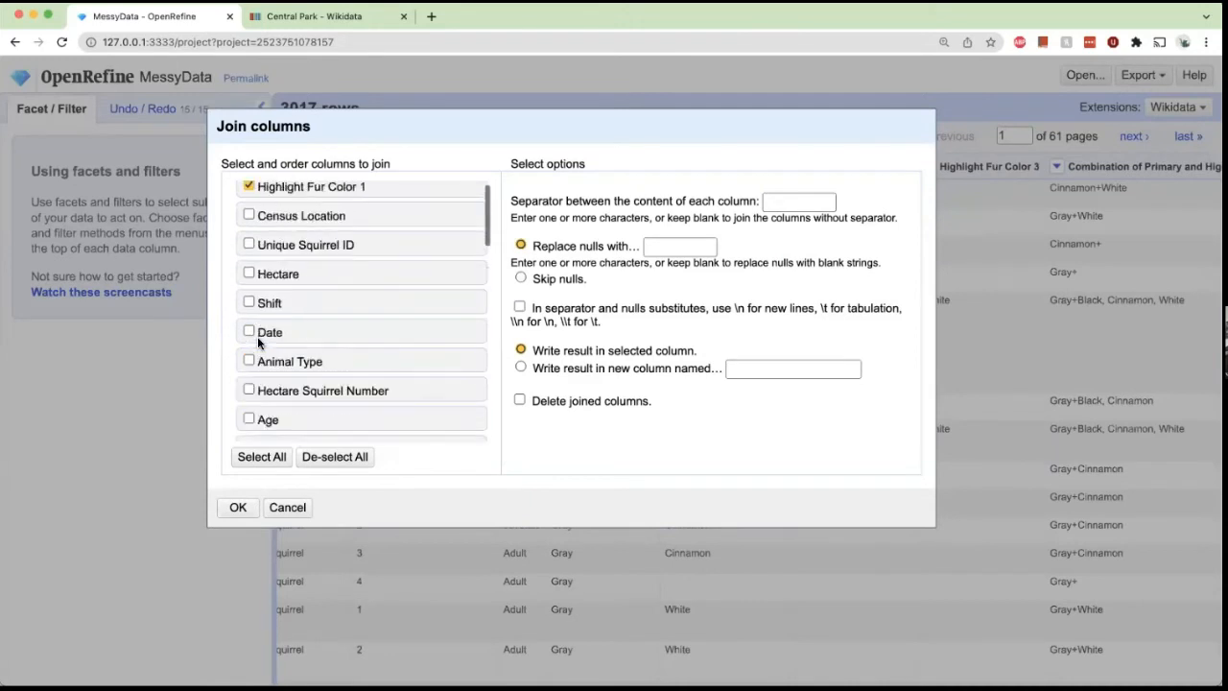
pyautogui.scroll(1, 258, 343)
pyautogui.click(778, 203)
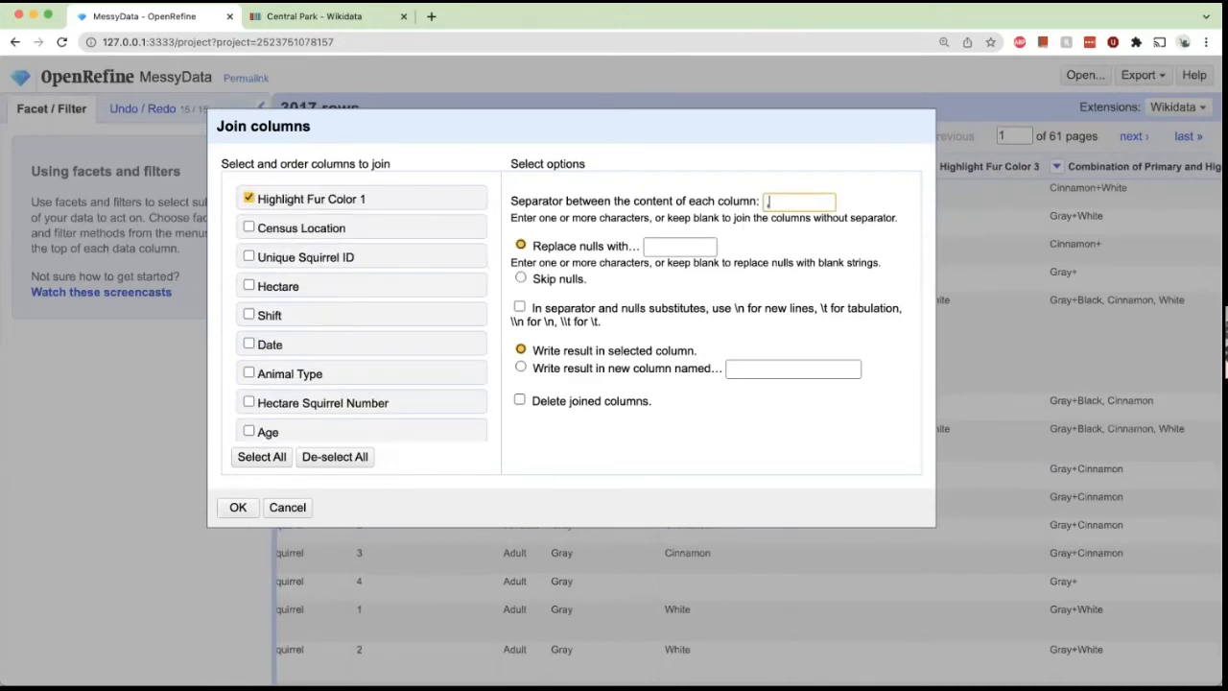
pyautogui.write(',')
pyautogui.moveTo(663, 115); pyautogui.dragTo(866, 66)
pyautogui.click(443, 452)
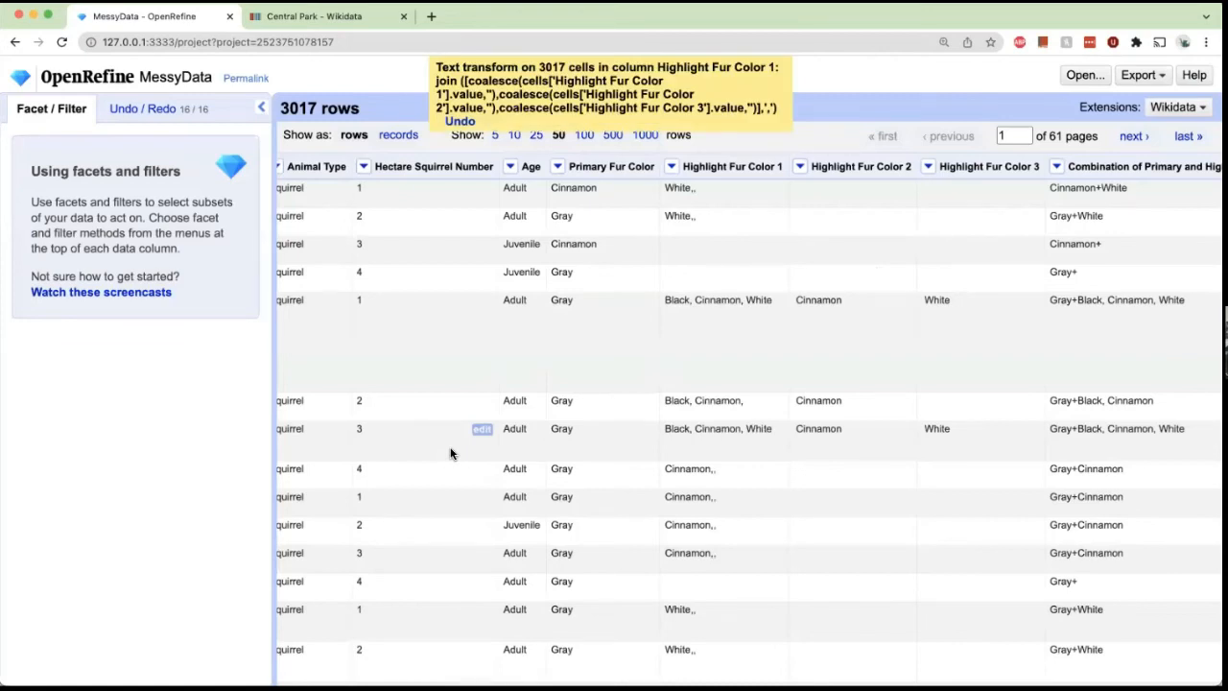
# Inspect the joined highlight colour cells and browse the undo/redo history list.
pyautogui.scroll(-1, 714, 255)
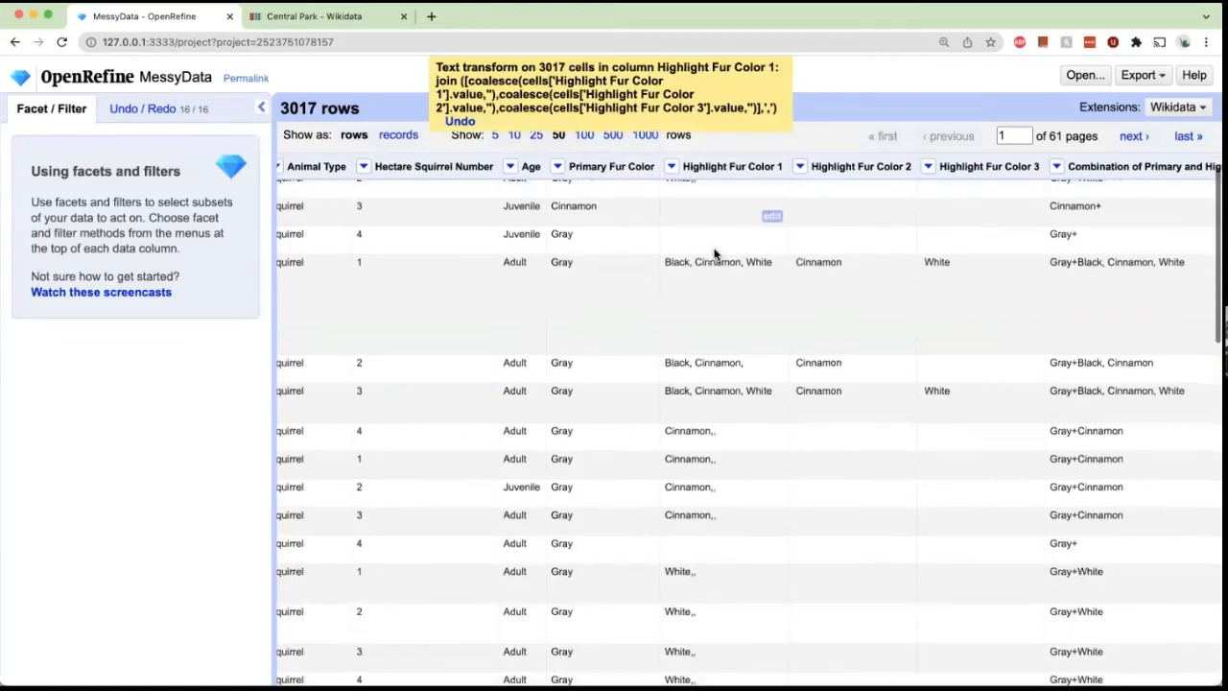
pyautogui.scroll(-2, 714, 254)
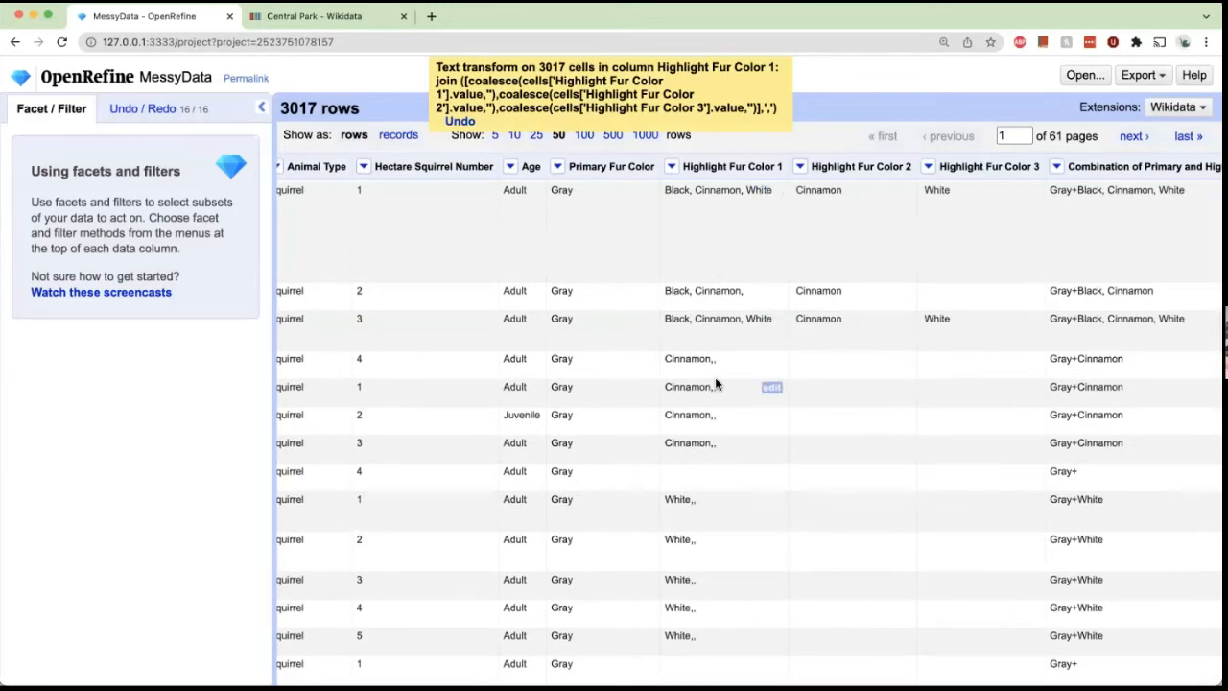
pyautogui.scroll(-4, 716, 384)
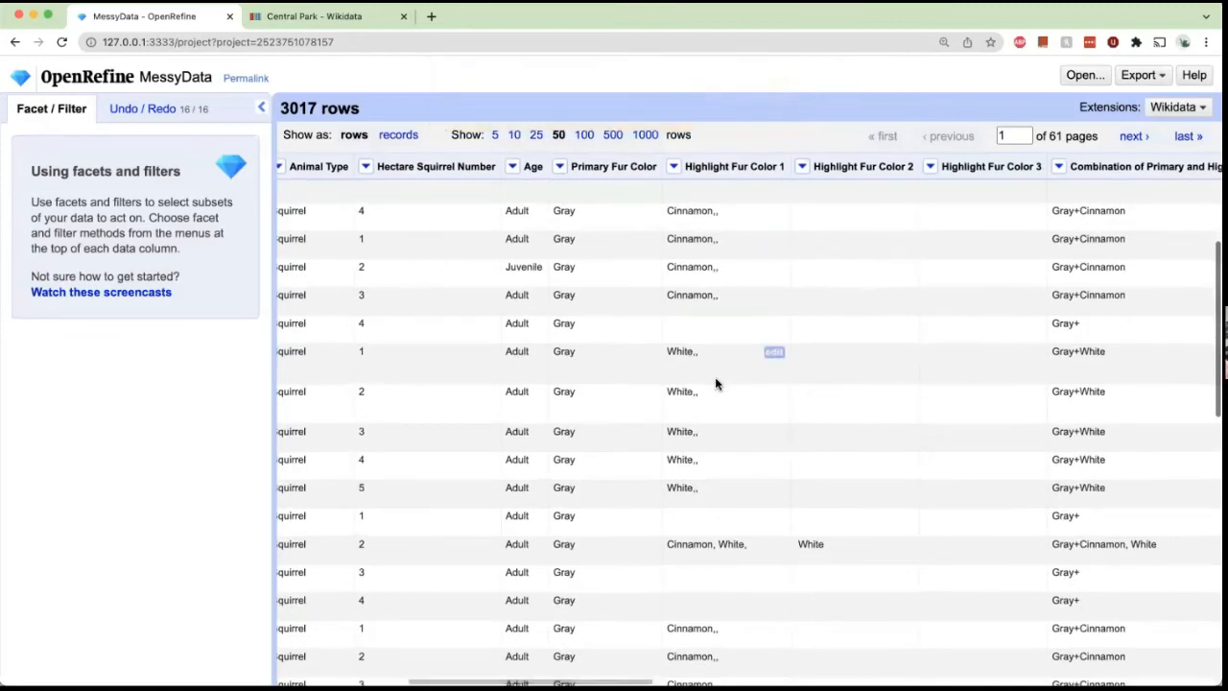
pyautogui.scroll(6, 716, 384)
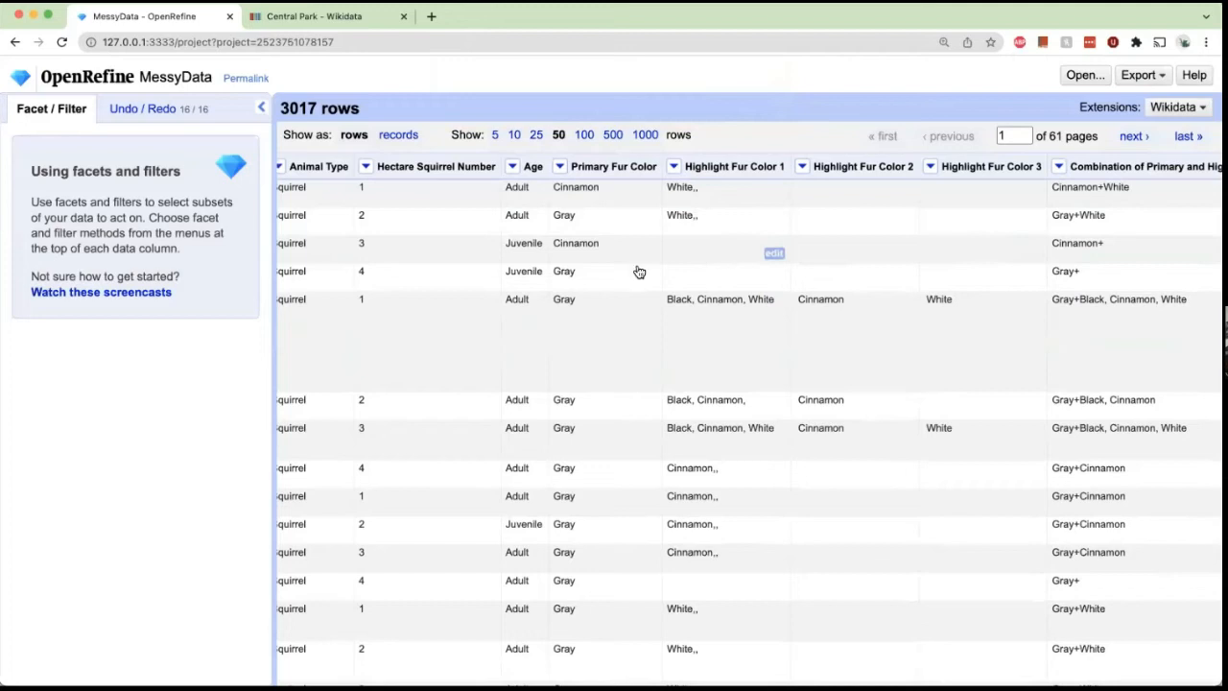
pyautogui.click(163, 116)
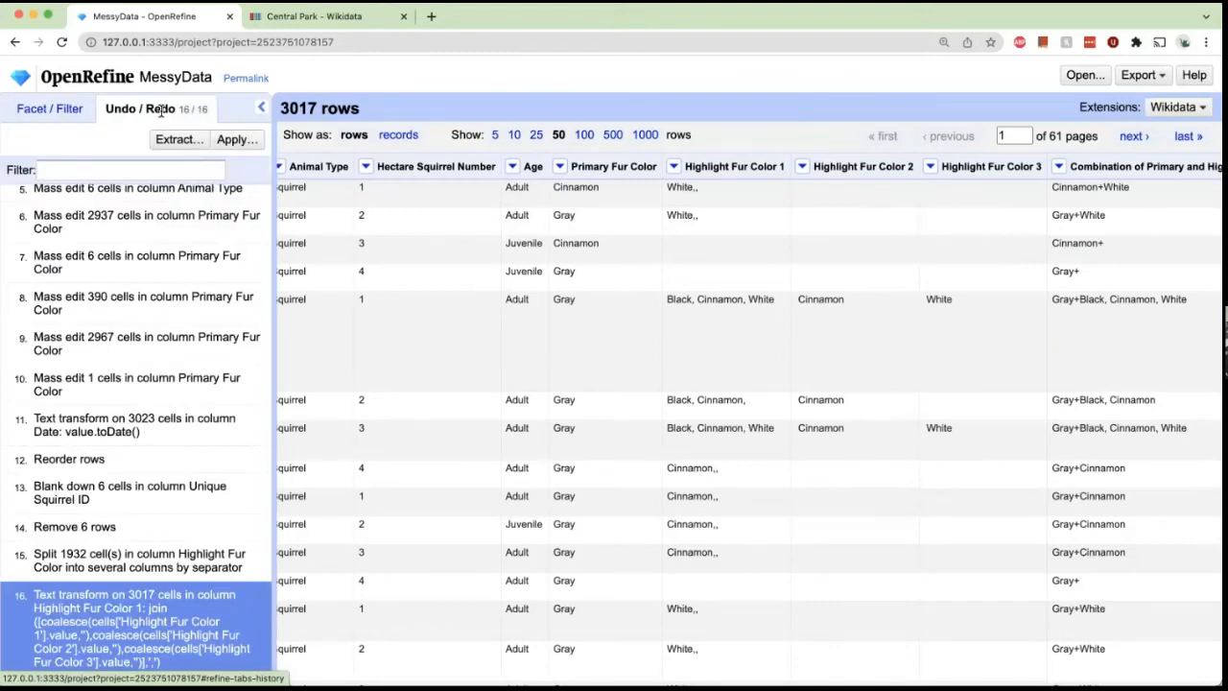
pyautogui.scroll(5, 84, 408)
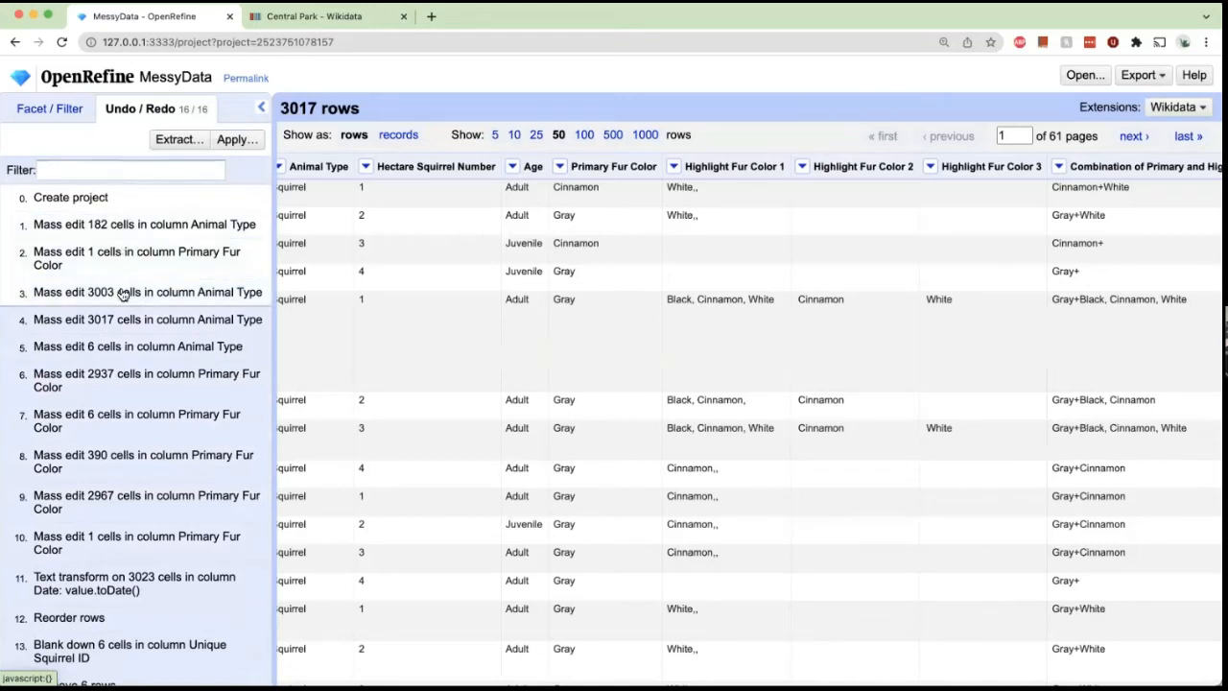
pyautogui.scroll(-3, 123, 293)
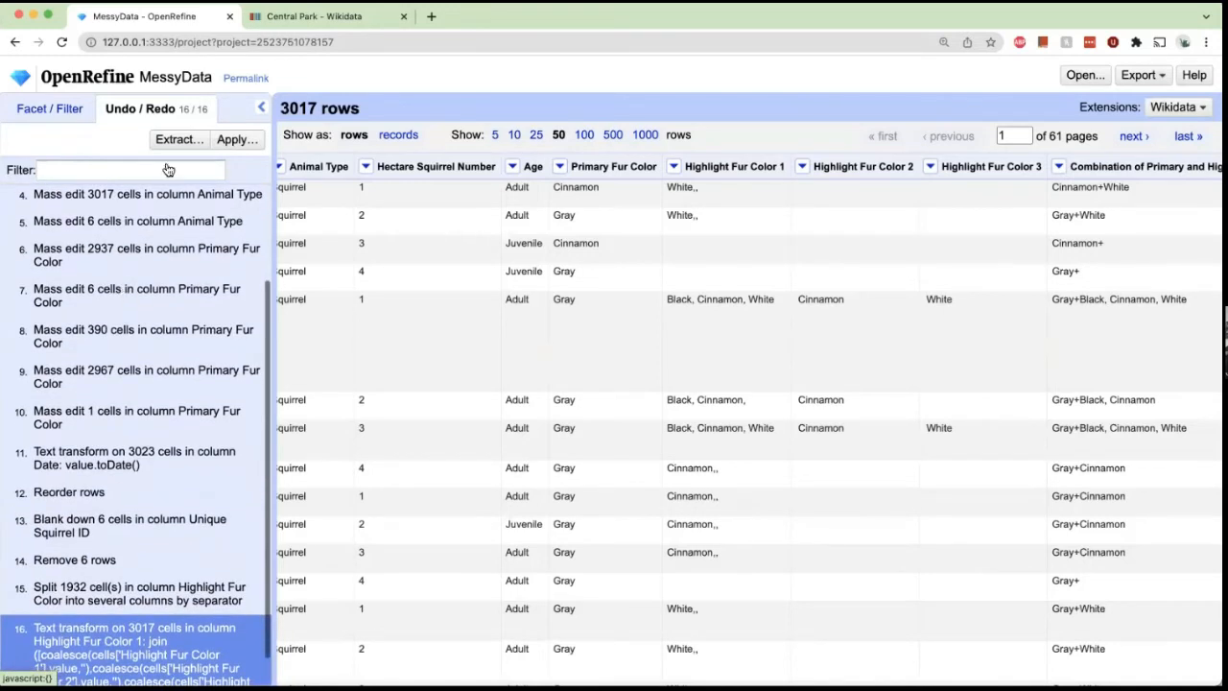
# Open the extracted operation history JSON for review, then close the dialog.
pyautogui.click(175, 141)
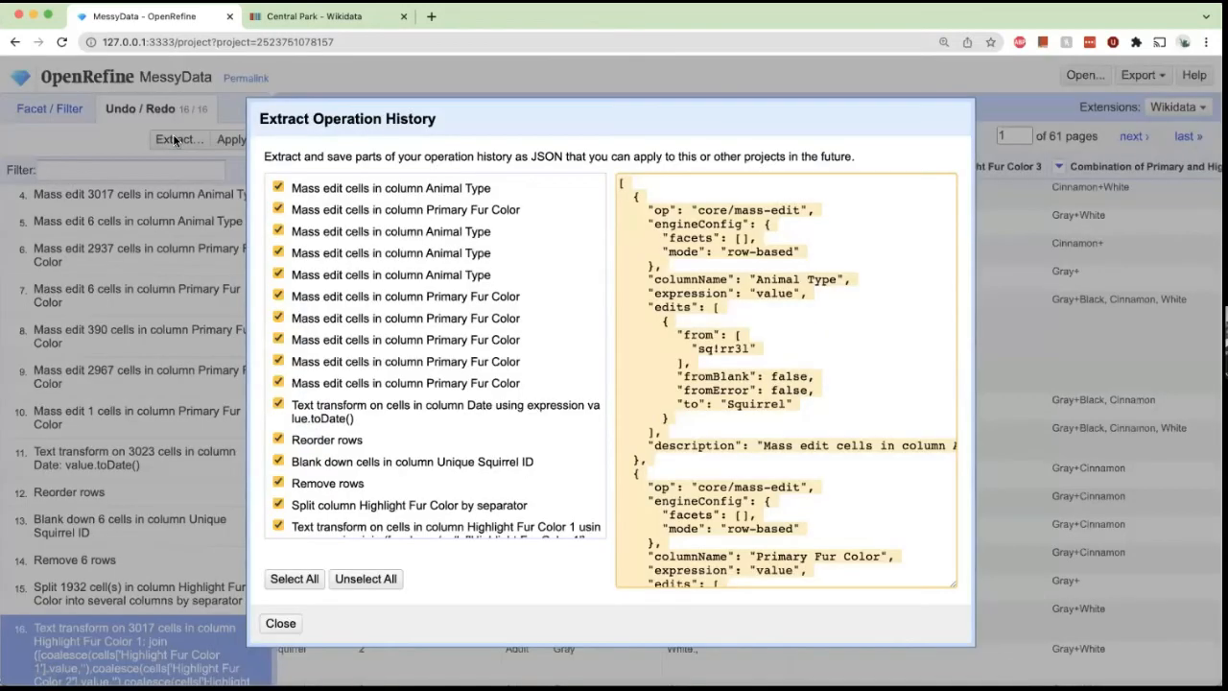
pyautogui.scroll(-1, 656, 154)
pyautogui.scroll(1, 688, 167)
pyautogui.click(704, 124)
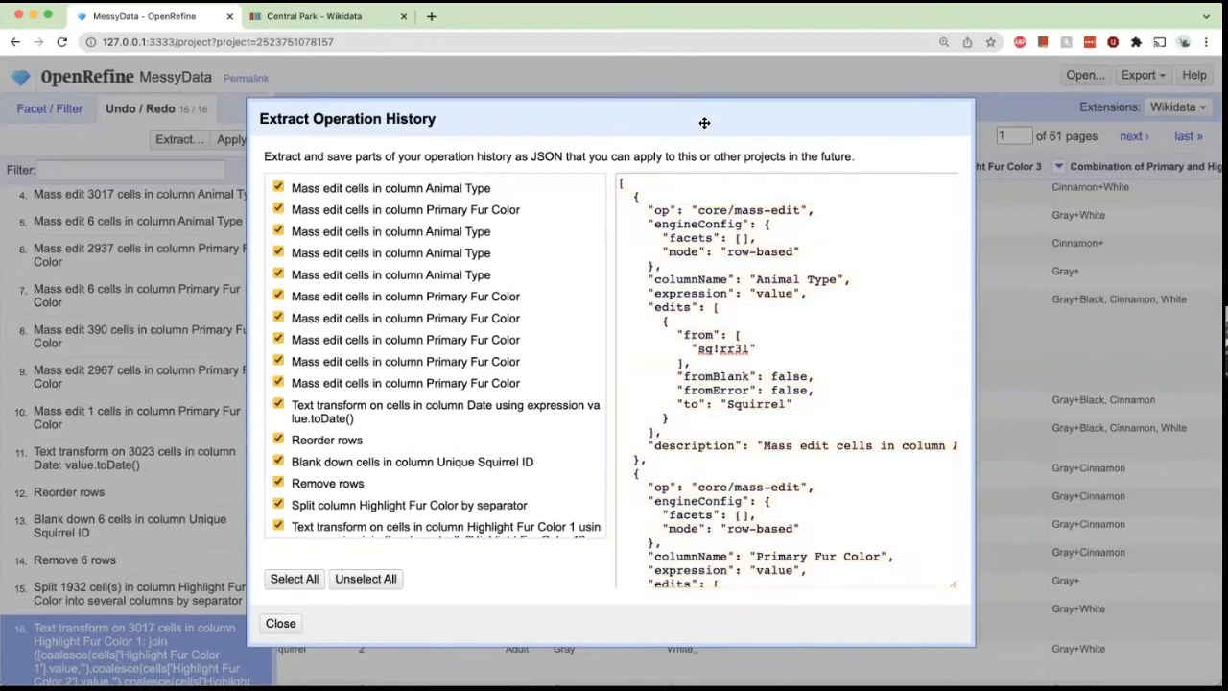
pyautogui.moveTo(704, 124); pyautogui.dragTo(666, 80)
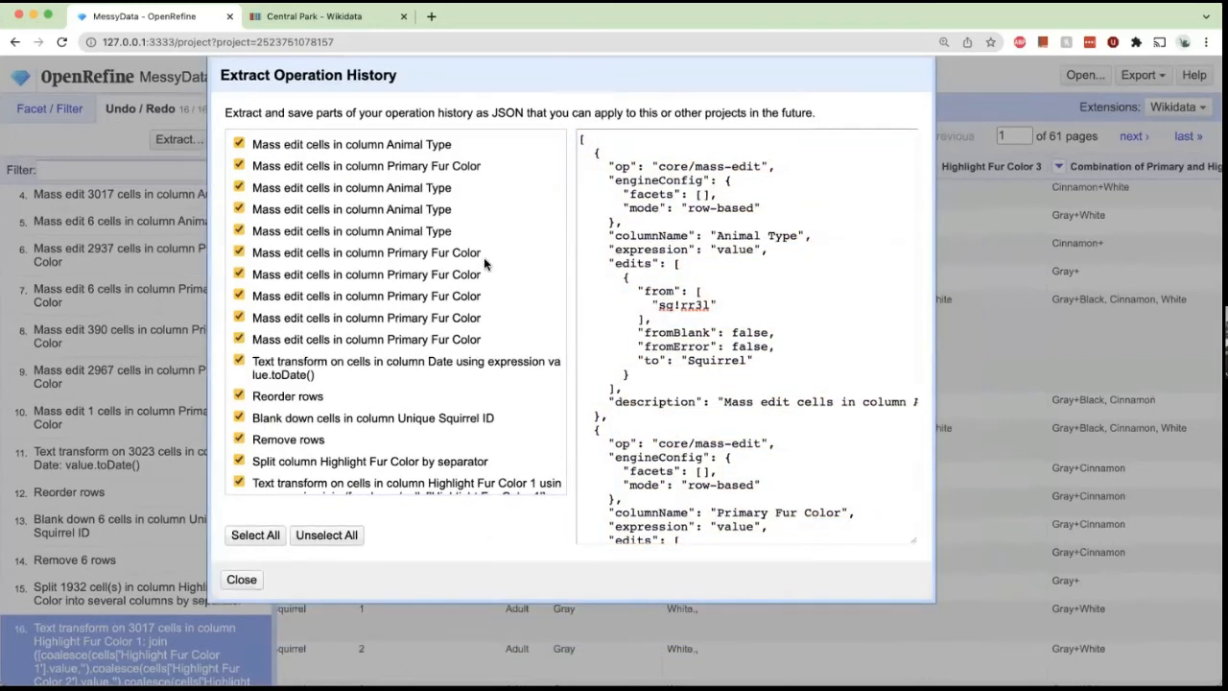
pyautogui.moveTo(473, 73); pyautogui.dragTo(385, 65)
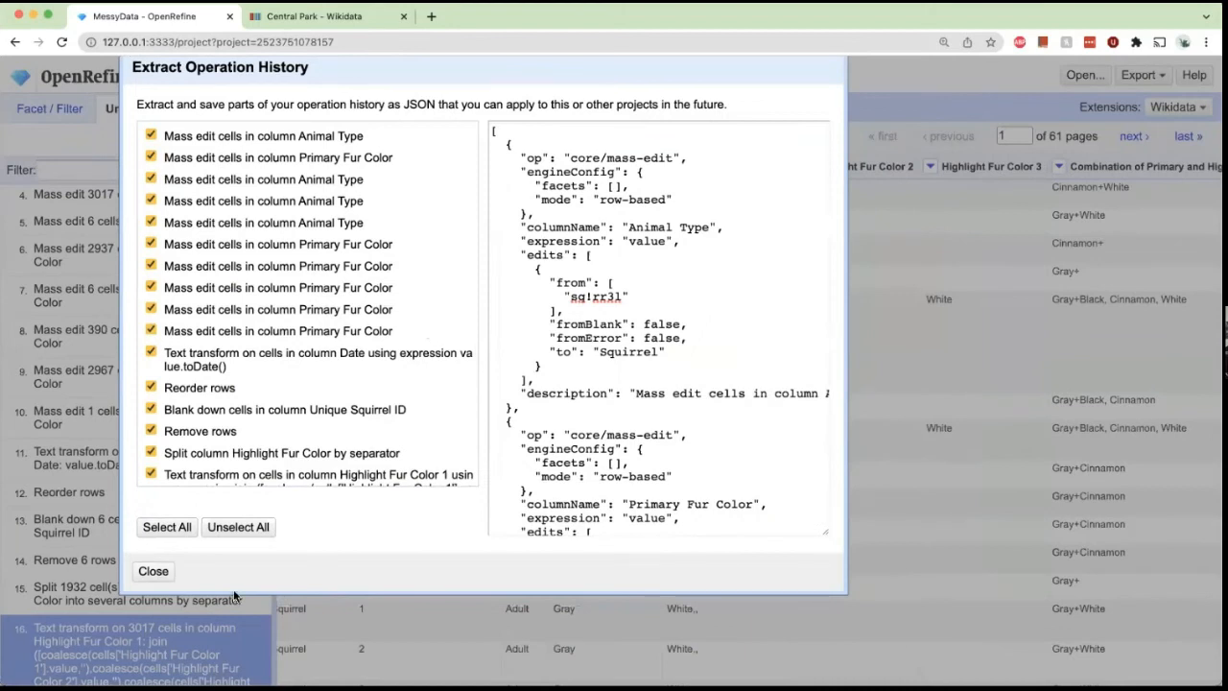
pyautogui.click(152, 570)
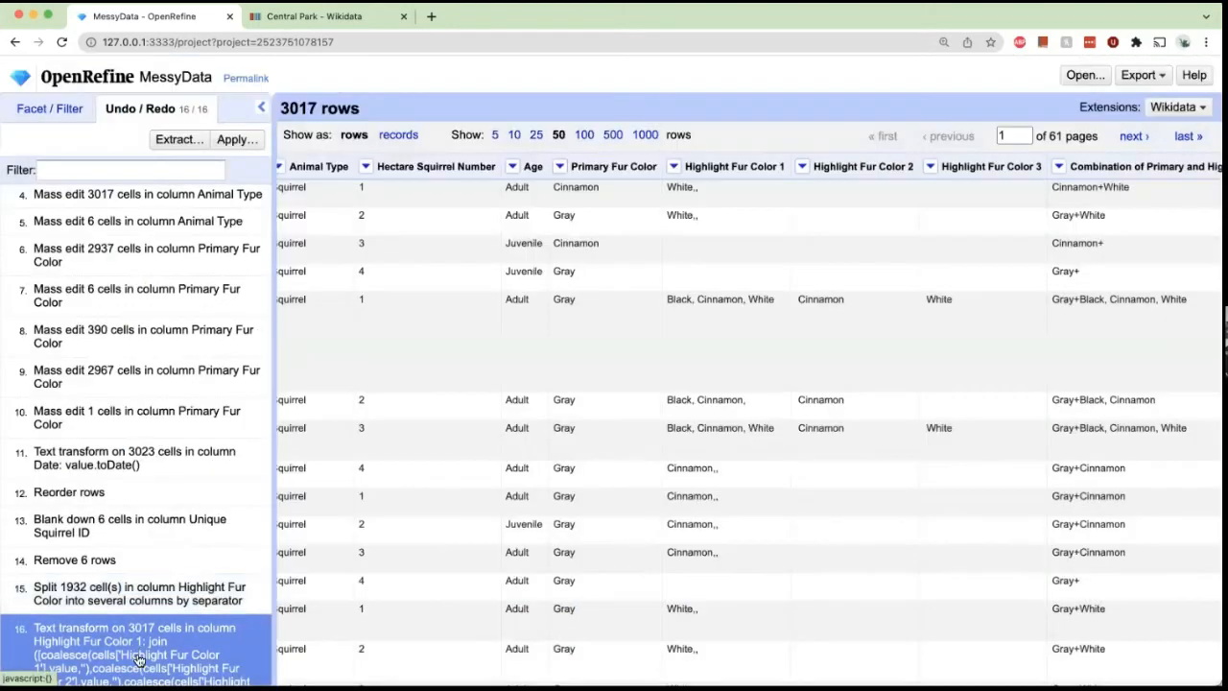
# Undo the column join by reverting the history to the Highlight Fur Color split step.
pyautogui.click(168, 579)
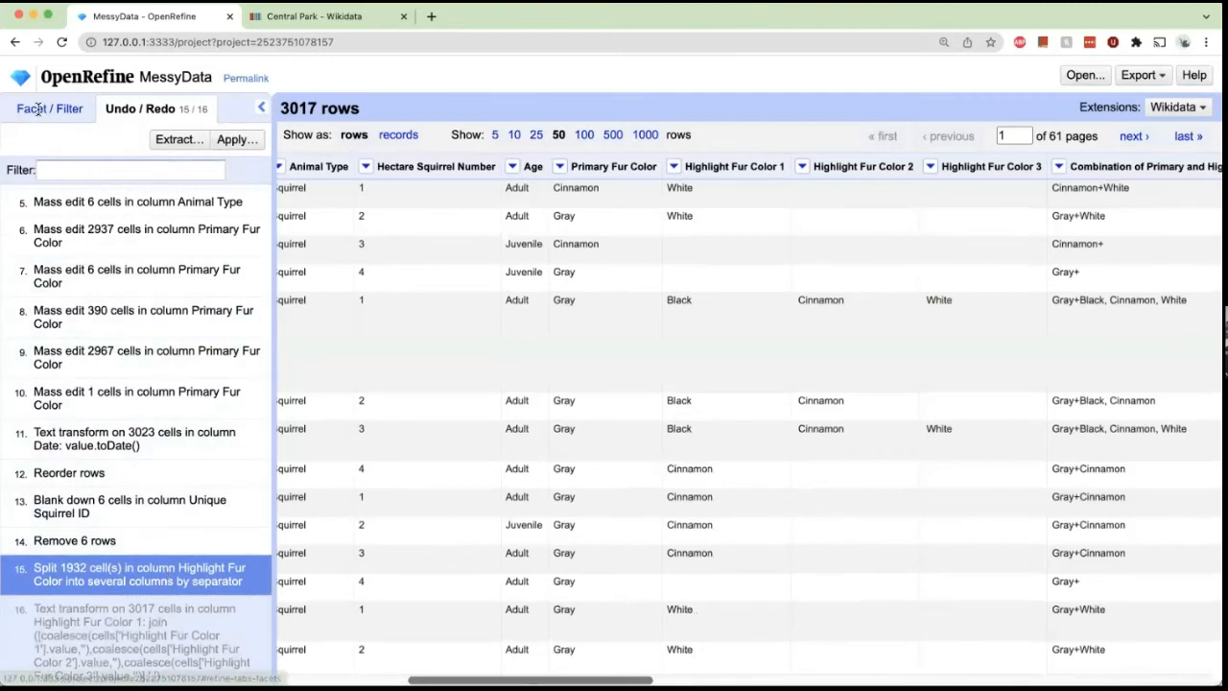
pyautogui.click(43, 111)
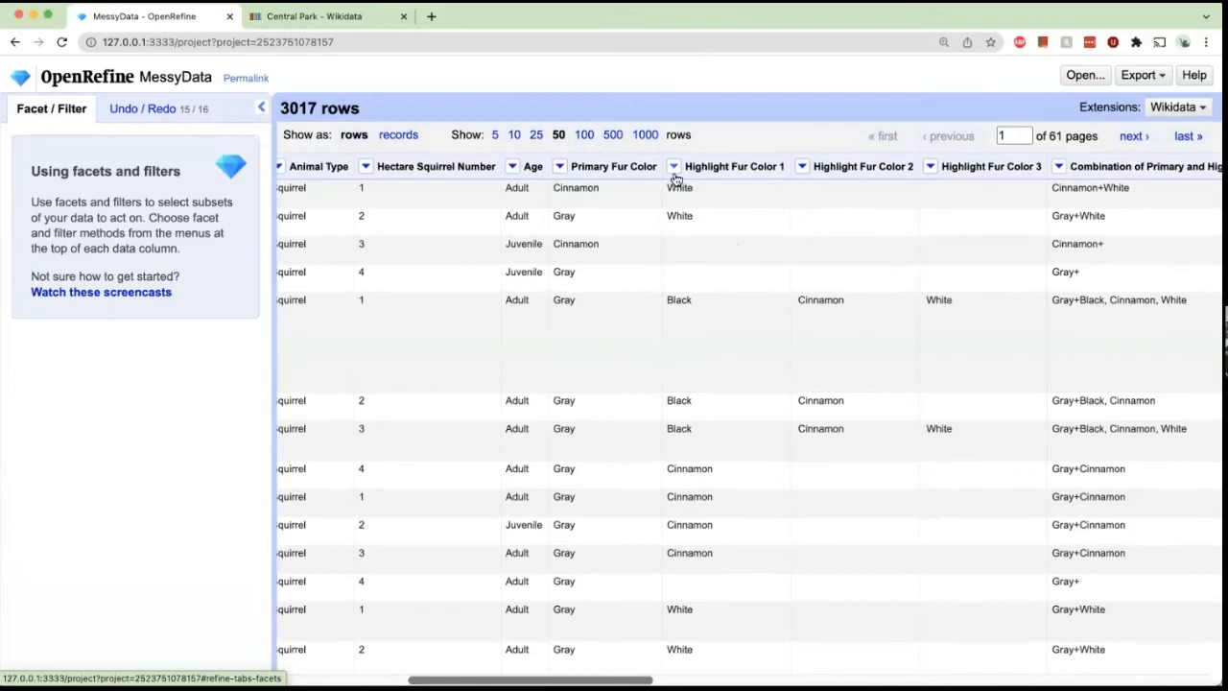
pyautogui.scroll(-3, 745, 336)
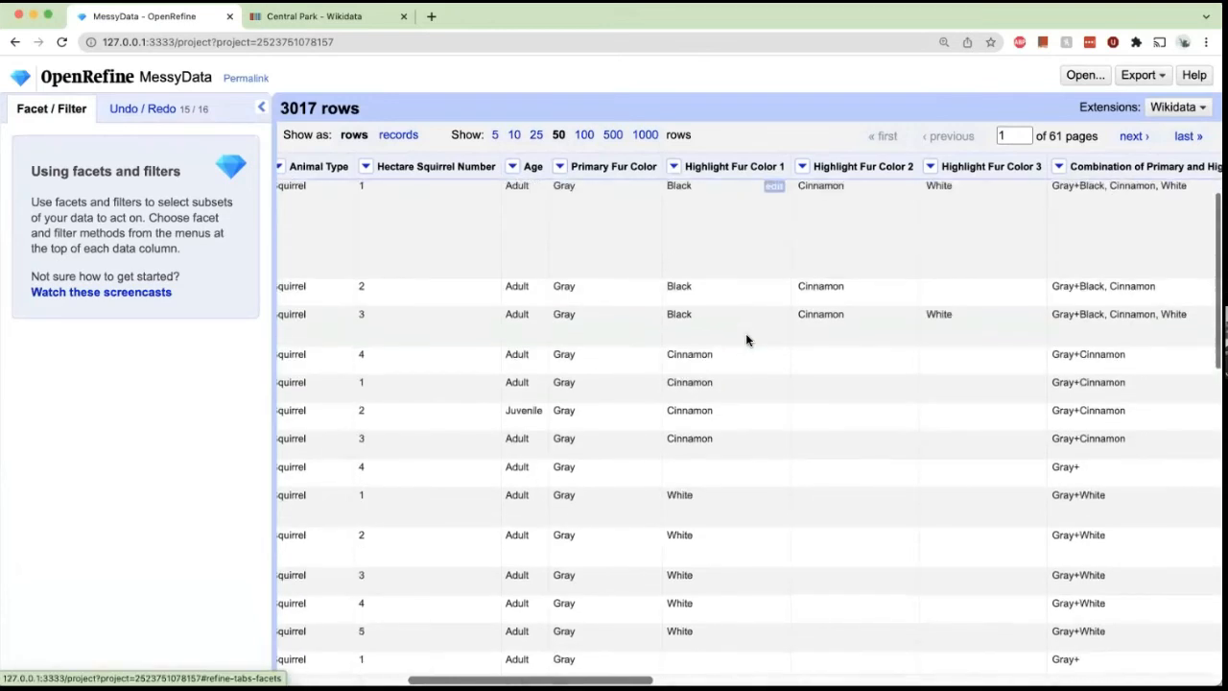
pyautogui.scroll(3, 745, 333)
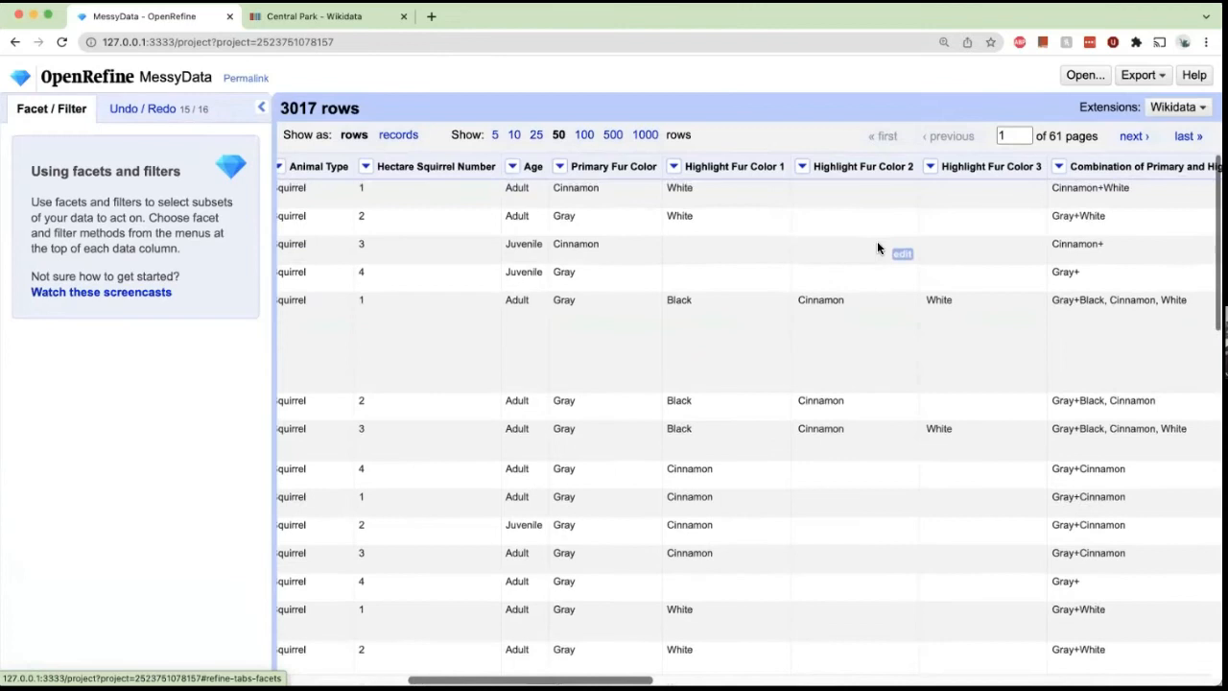
# Join Highlight Fur Color 2 and 3 into Highlight Fur Color 1, writing the result in the selected column with a comma separator.
pyautogui.click(673, 166)
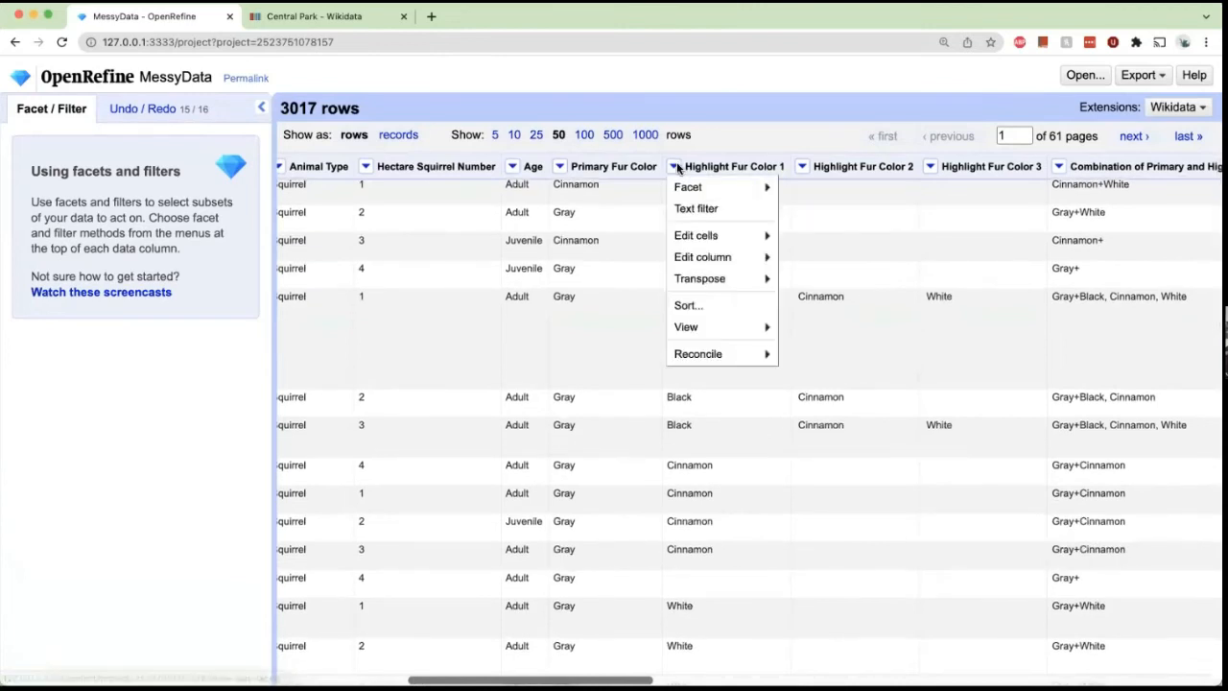
pyautogui.moveTo(710, 259)
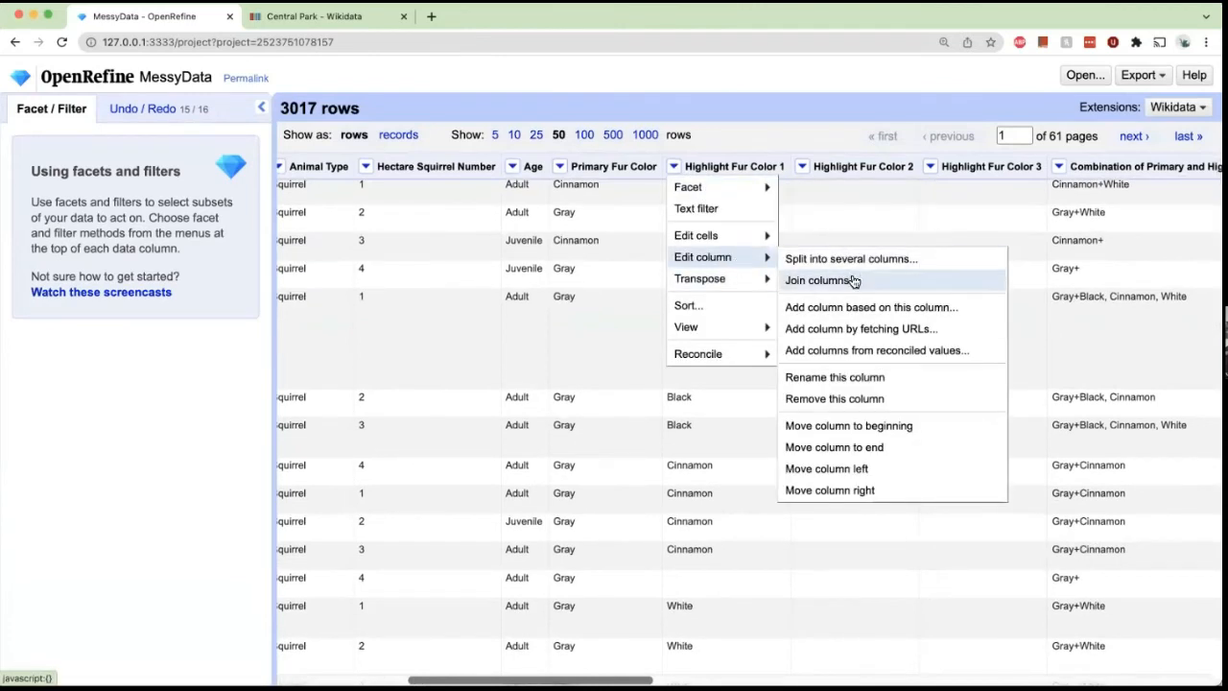
pyautogui.click(820, 280)
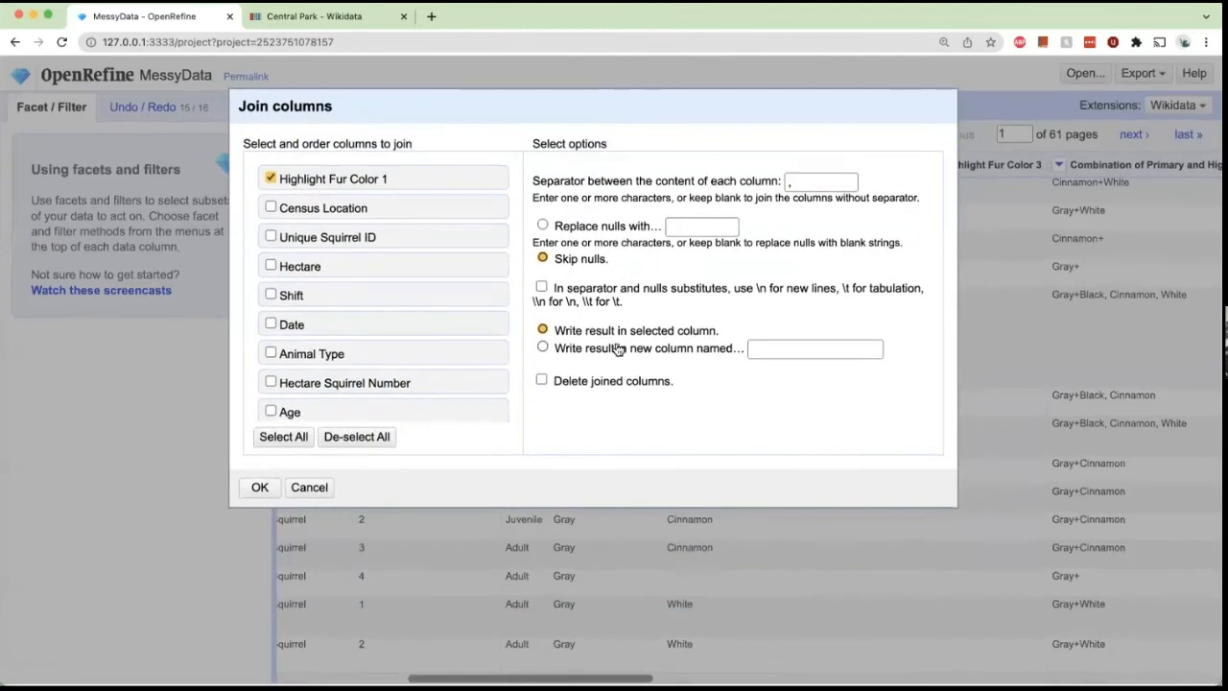
pyautogui.click(618, 348)
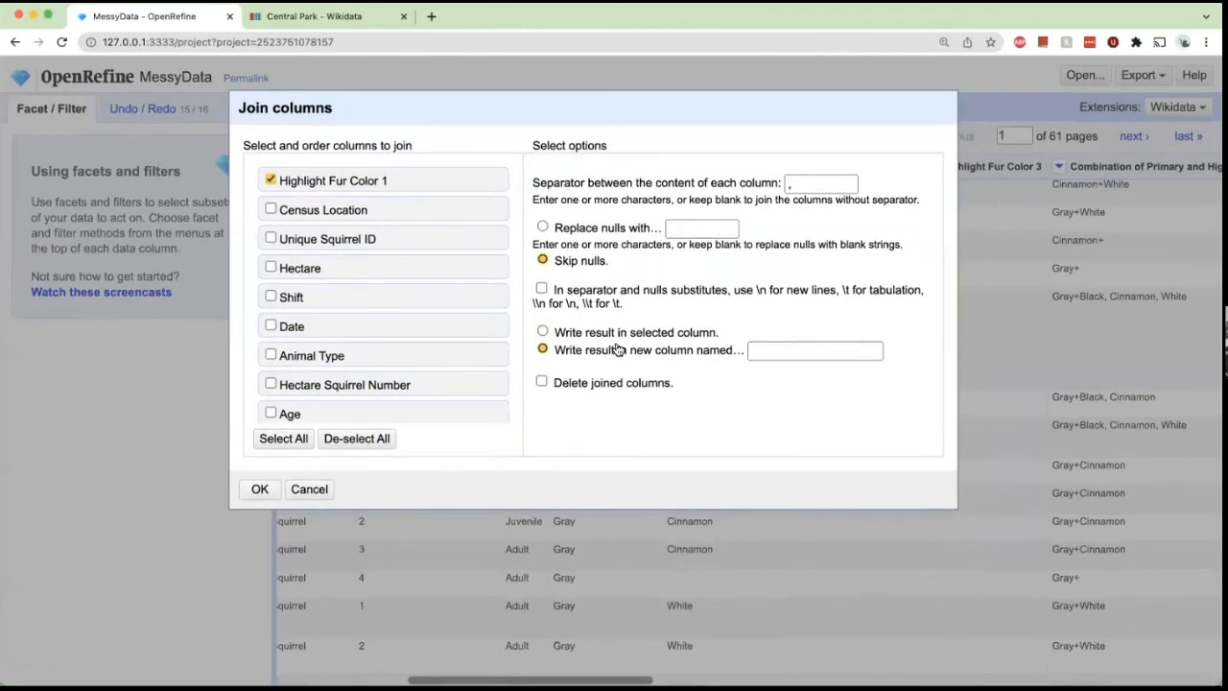
pyautogui.click(607, 336)
pyautogui.scroll(-3, 354, 277)
pyautogui.click(270, 375)
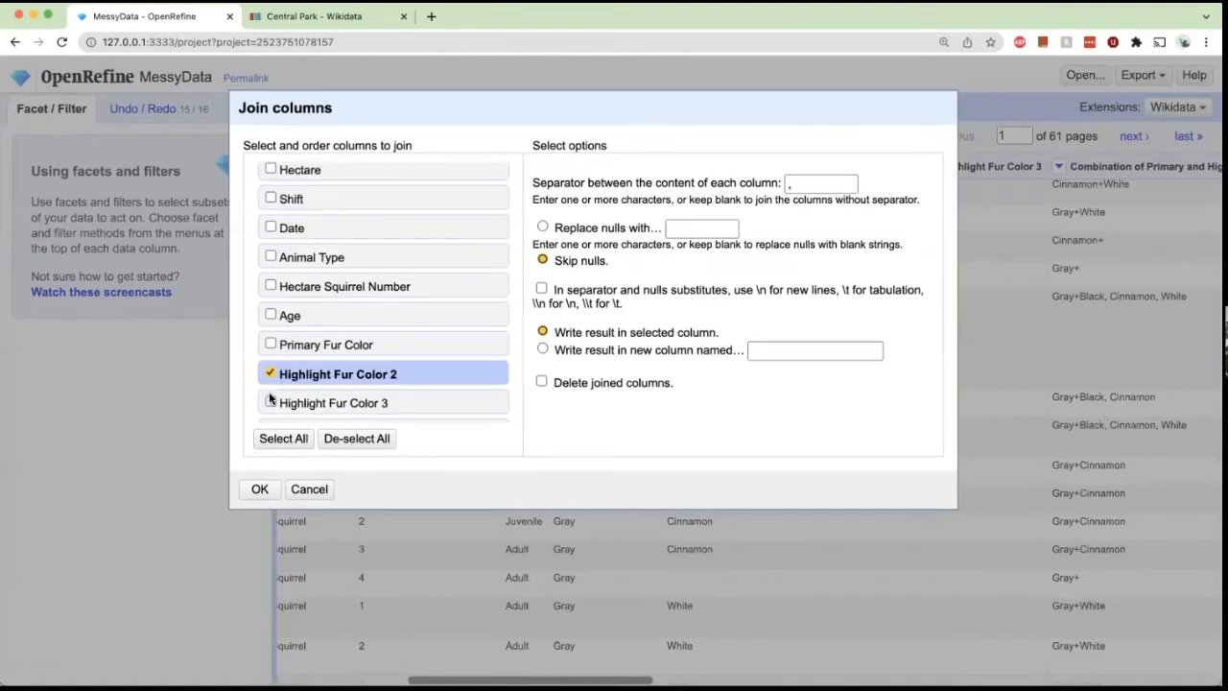
pyautogui.click(269, 403)
pyautogui.scroll(-1, 609, 318)
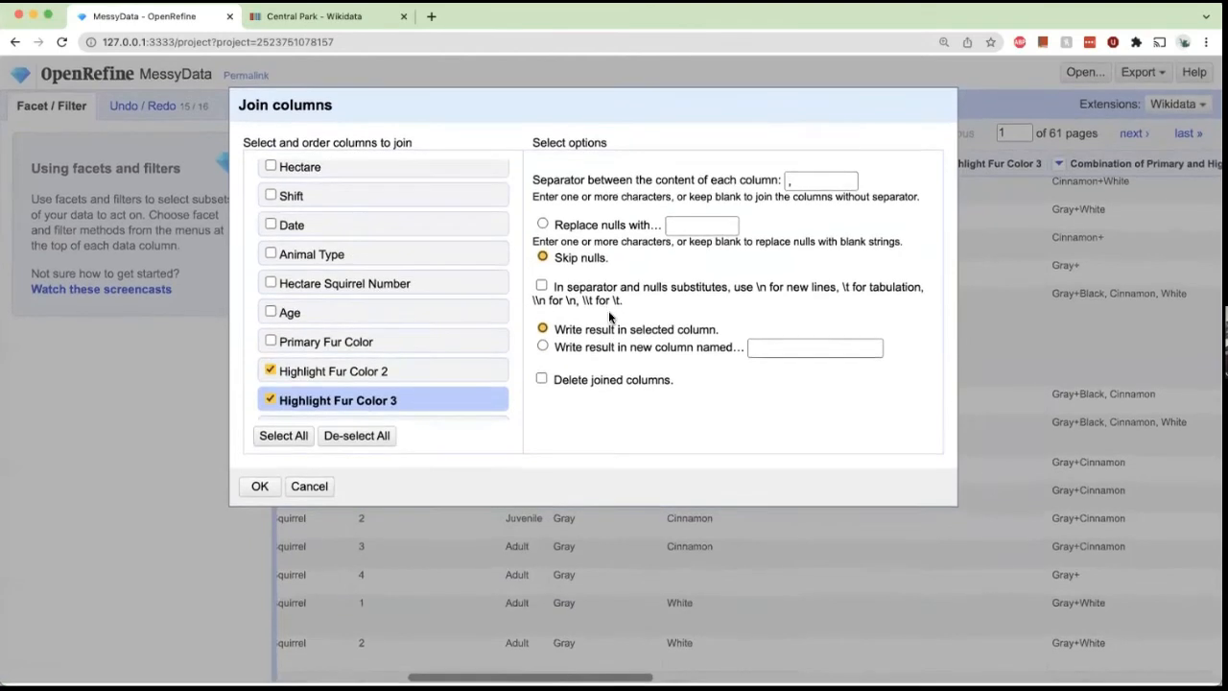
pyautogui.scroll(1, 624, 298)
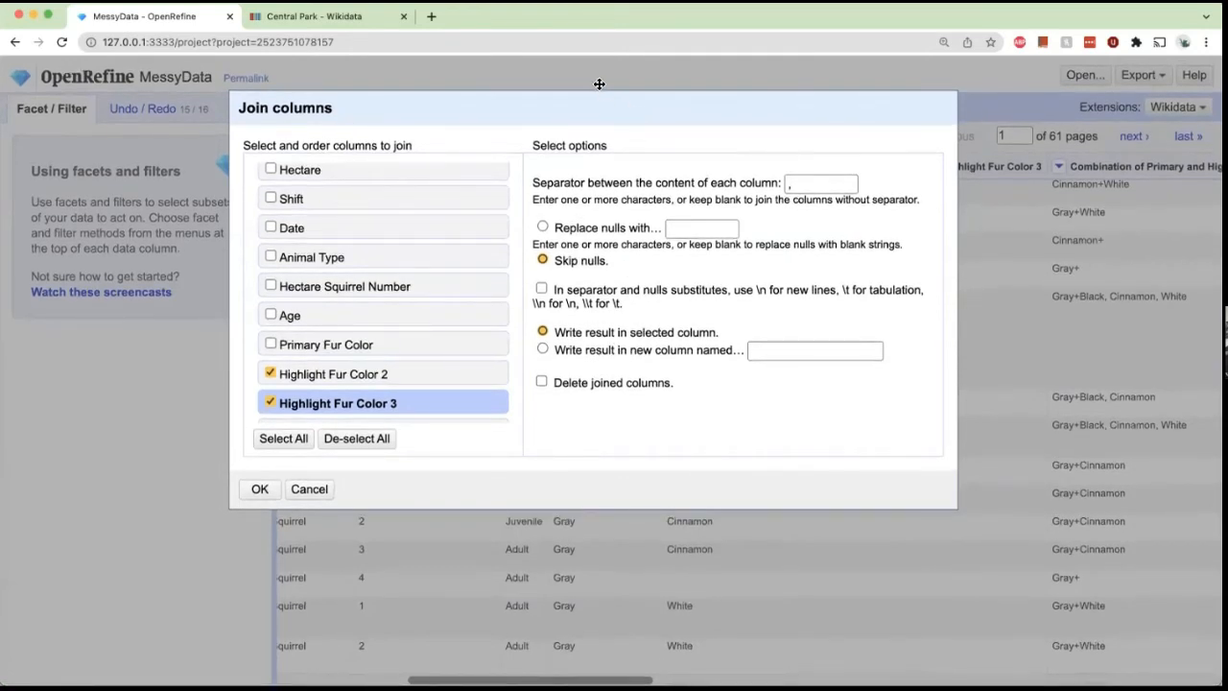
pyautogui.moveTo(599, 83); pyautogui.dragTo(592, 77)
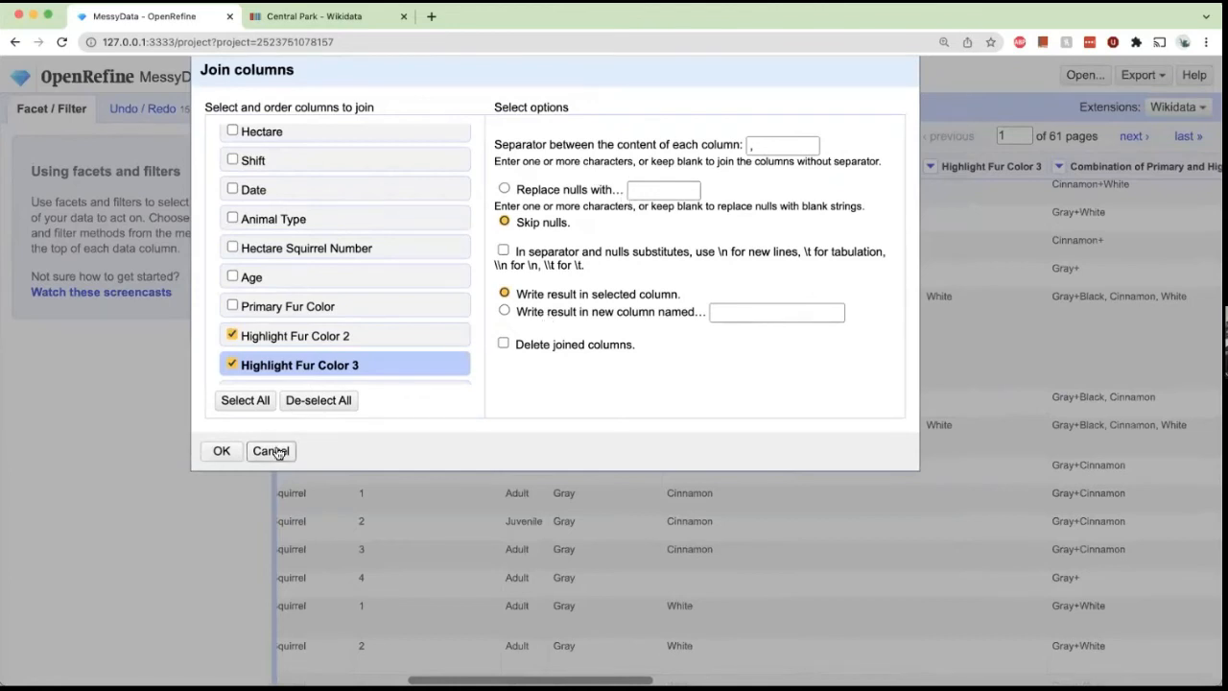
pyautogui.click(222, 451)
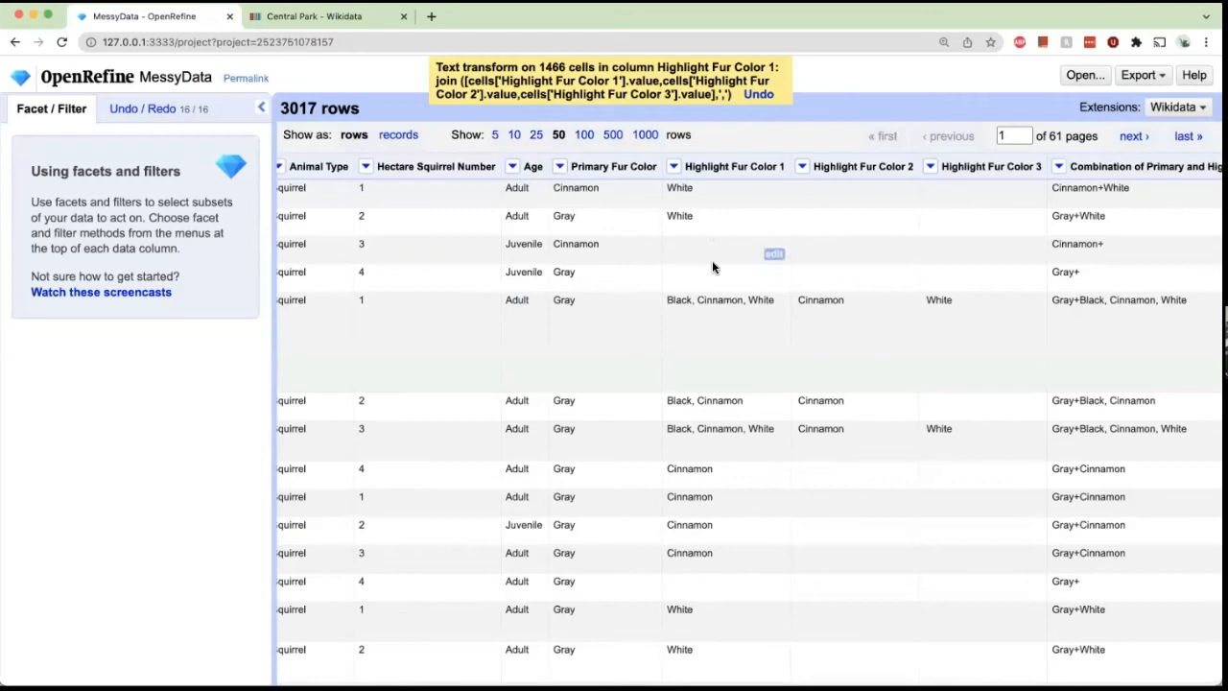
# Split the Combination of Primary and Highlight Color column into several columns using the + separator.
pyautogui.scroll(-1, 712, 260)
pyautogui.scroll(-4, 712, 260)
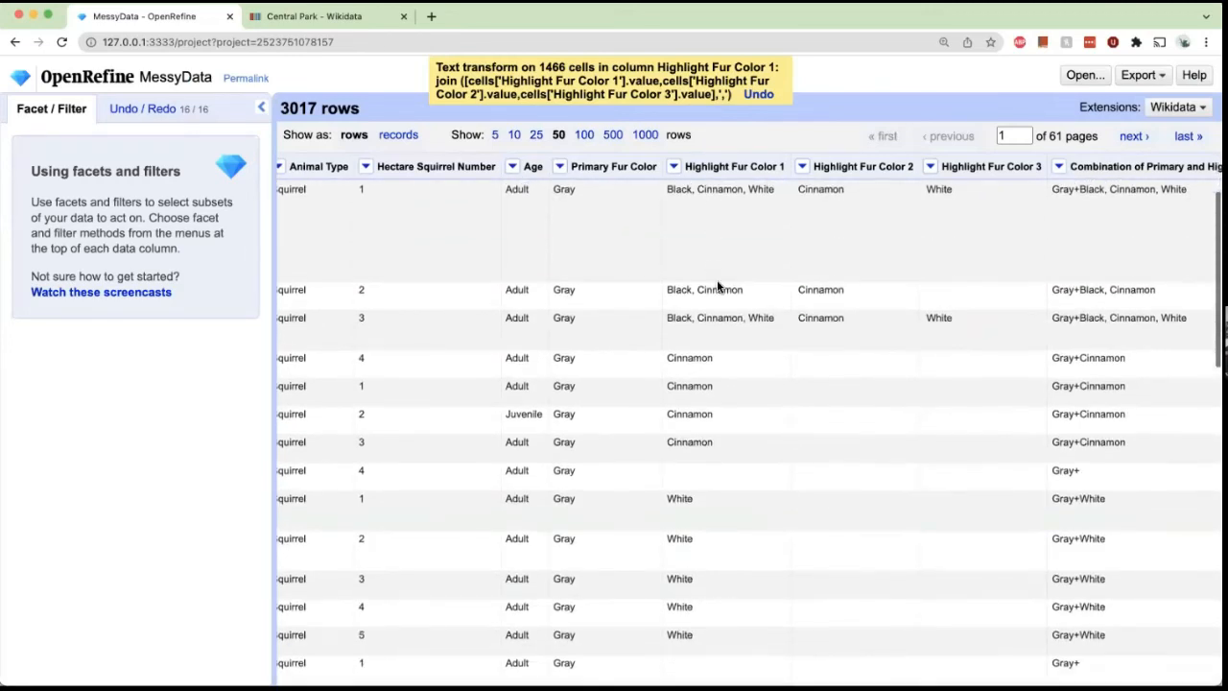
pyautogui.scroll(-2, 717, 279)
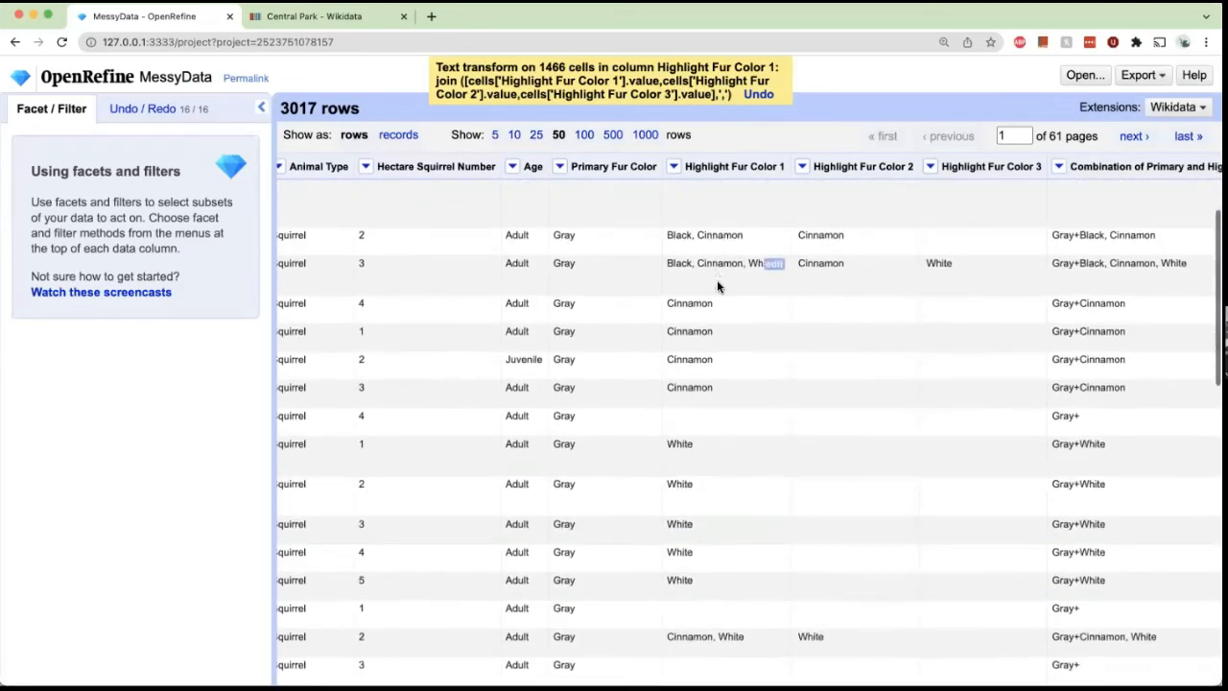
pyautogui.click(1059, 167)
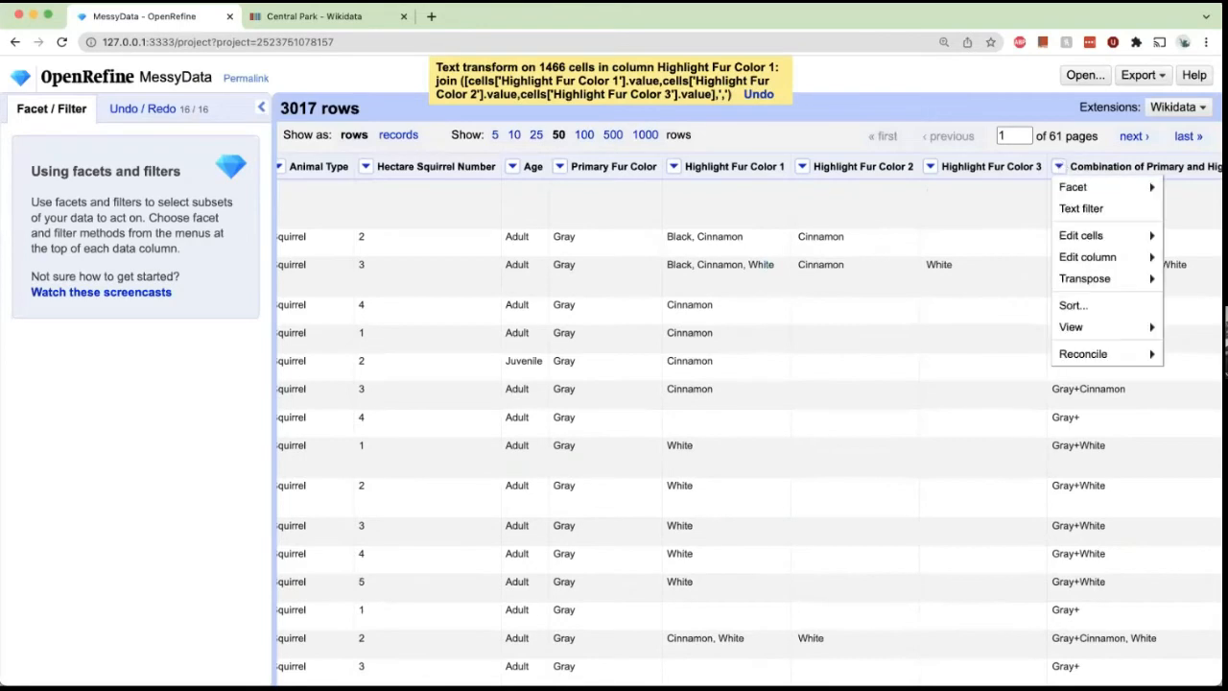
pyautogui.moveTo(1084, 235)
pyautogui.moveTo(1011, 258)
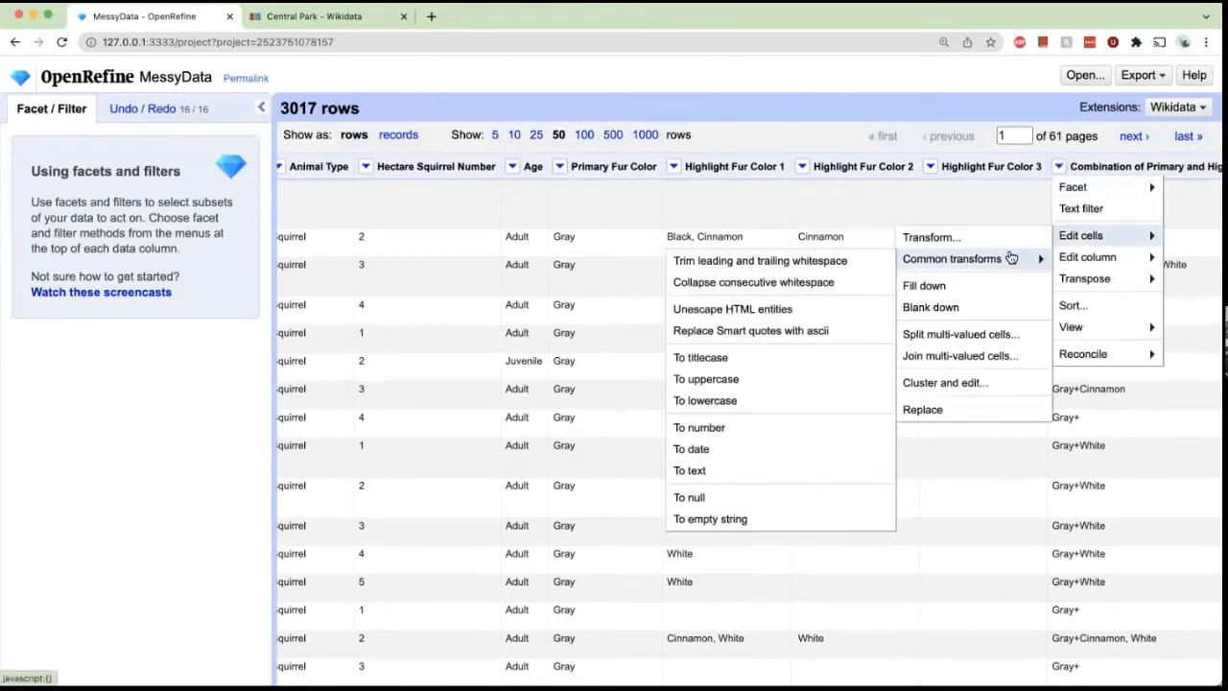
pyautogui.moveTo(1087, 257)
pyautogui.click(984, 255)
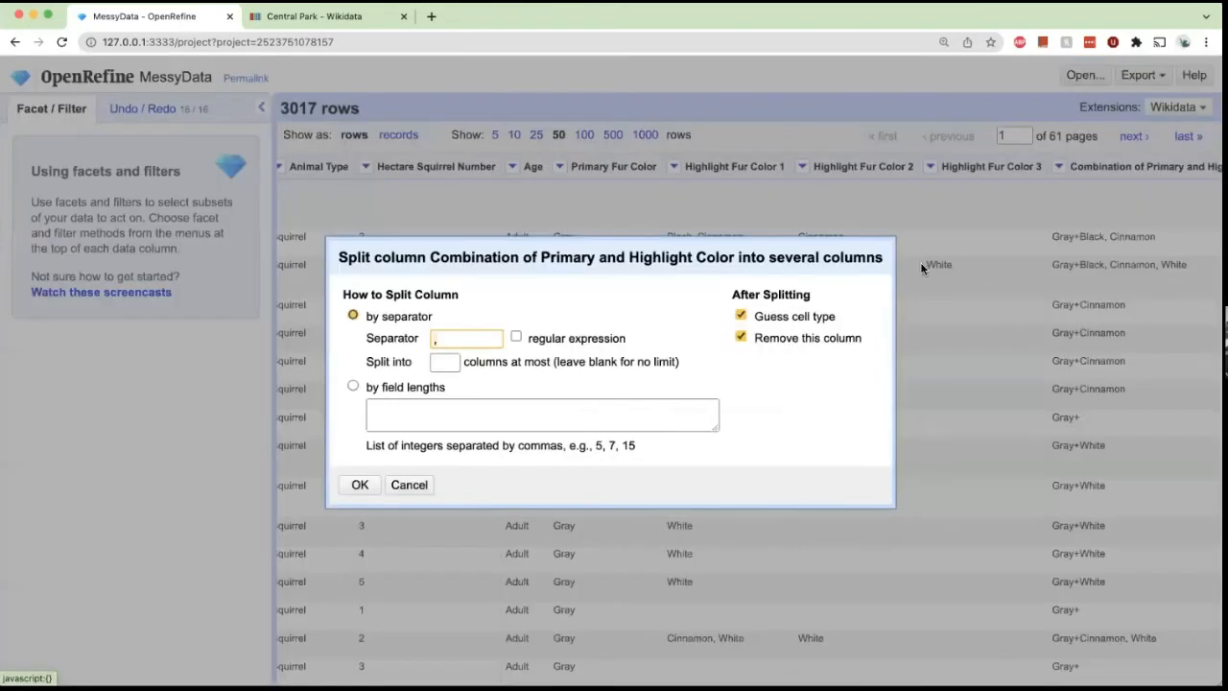
pyautogui.click(358, 484)
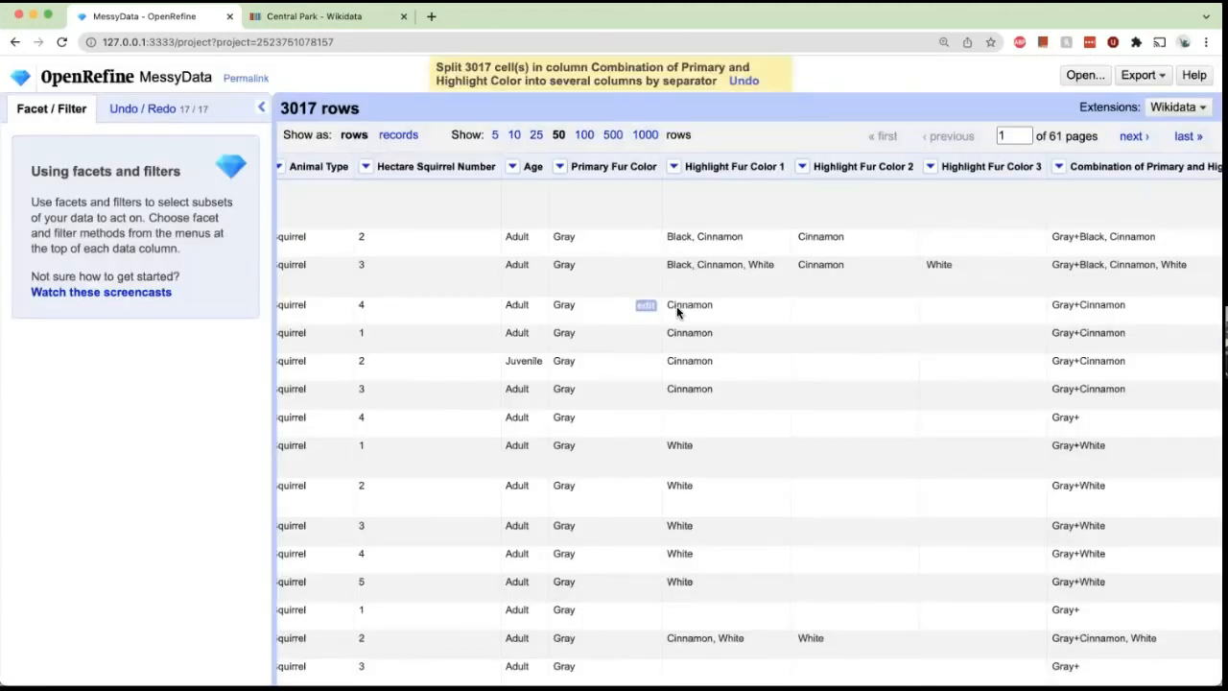
# Scroll through the table to inspect the new Combination of Primary and Highlight Color columns.
pyautogui.scroll(3, 686, 310)
pyautogui.hscroll(3, 686, 310)
pyautogui.hscroll(3, 686, 310)
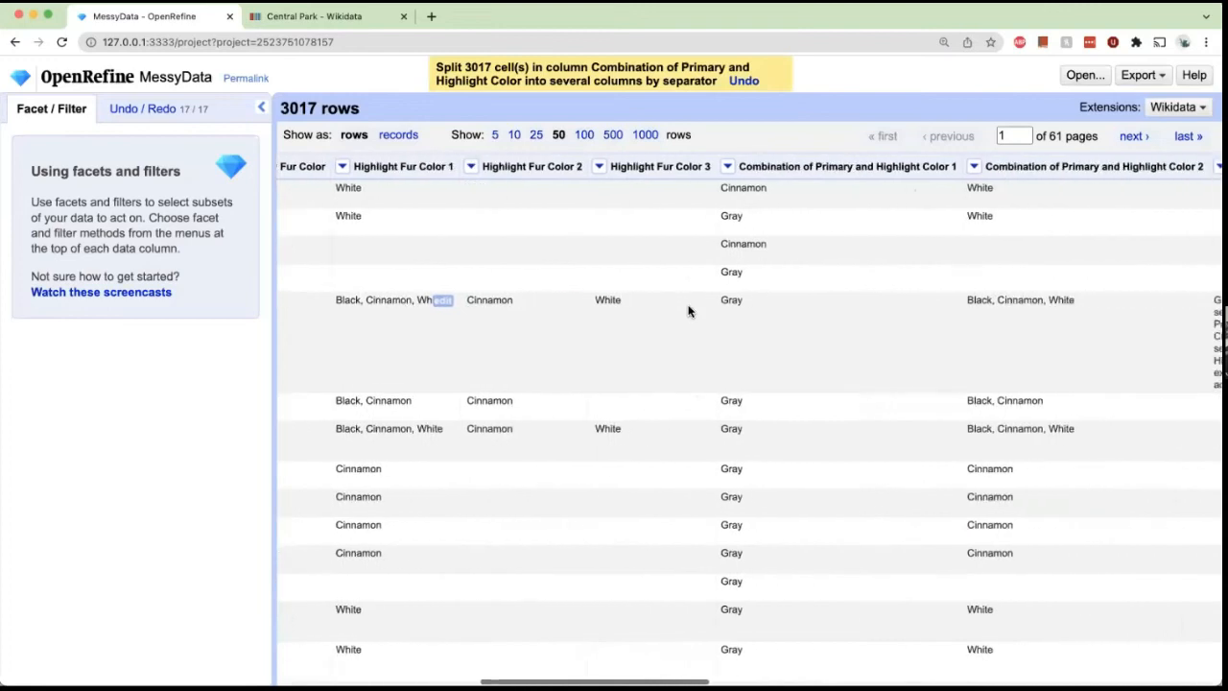
pyautogui.scroll(-1, 912, 266)
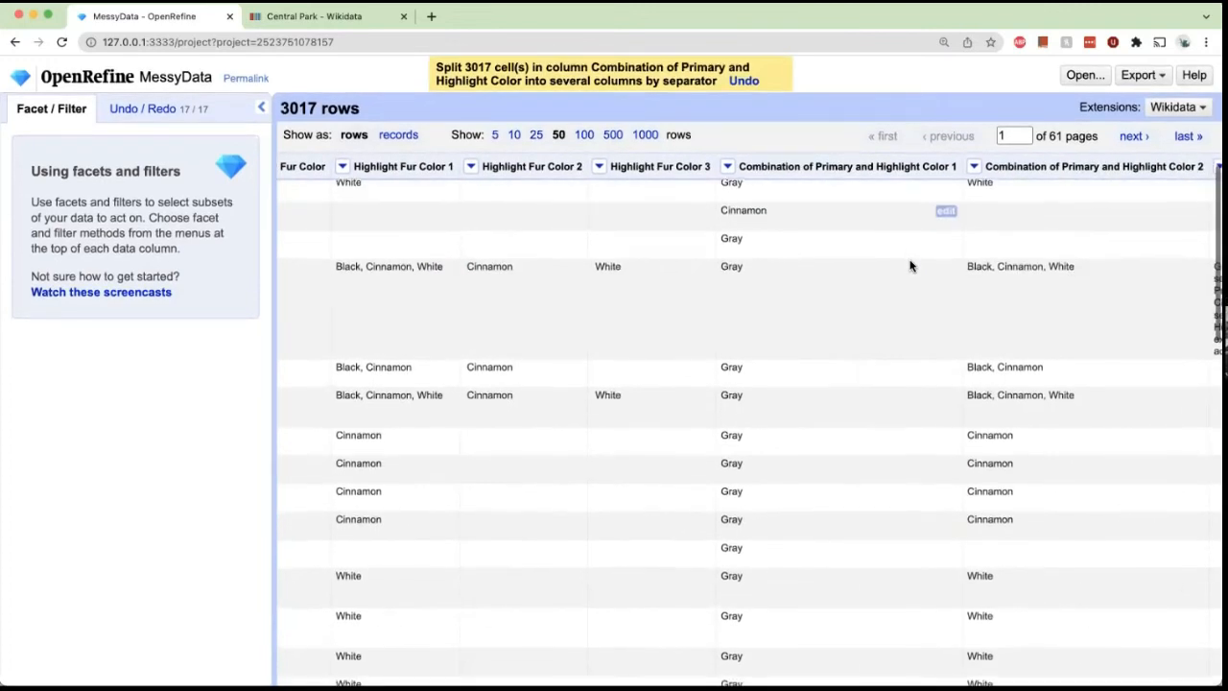
pyautogui.scroll(1, 830, 337)
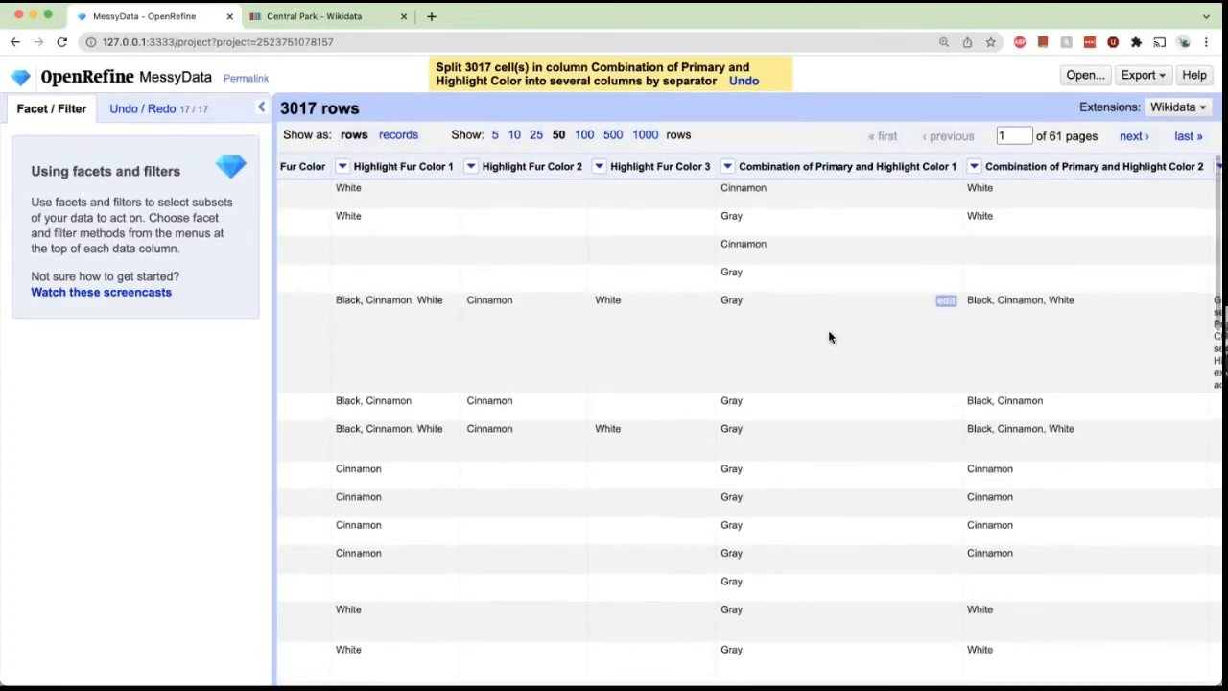
pyautogui.hscroll(2, 815, 337)
pyautogui.hscroll(1, 816, 337)
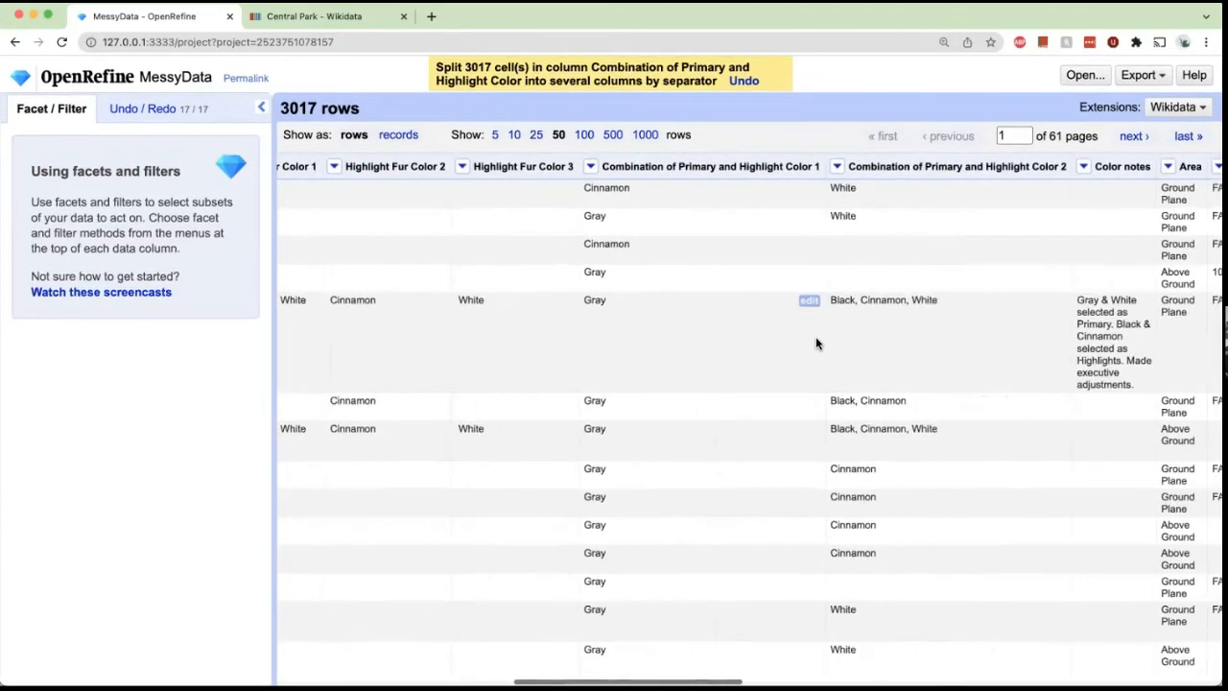
pyautogui.scroll(-3, 816, 337)
pyautogui.hscroll(2, 815, 337)
pyautogui.hscroll(-20, 816, 344)
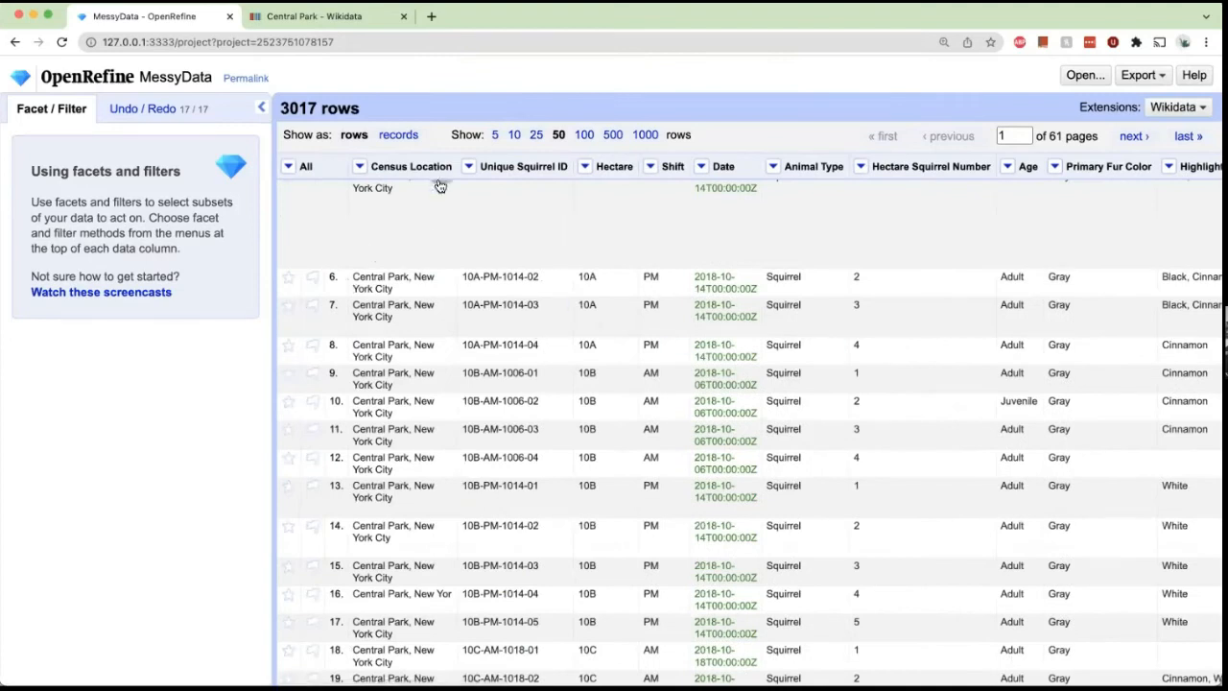
# Create a text facet on the Census Location column.
pyautogui.click(360, 167)
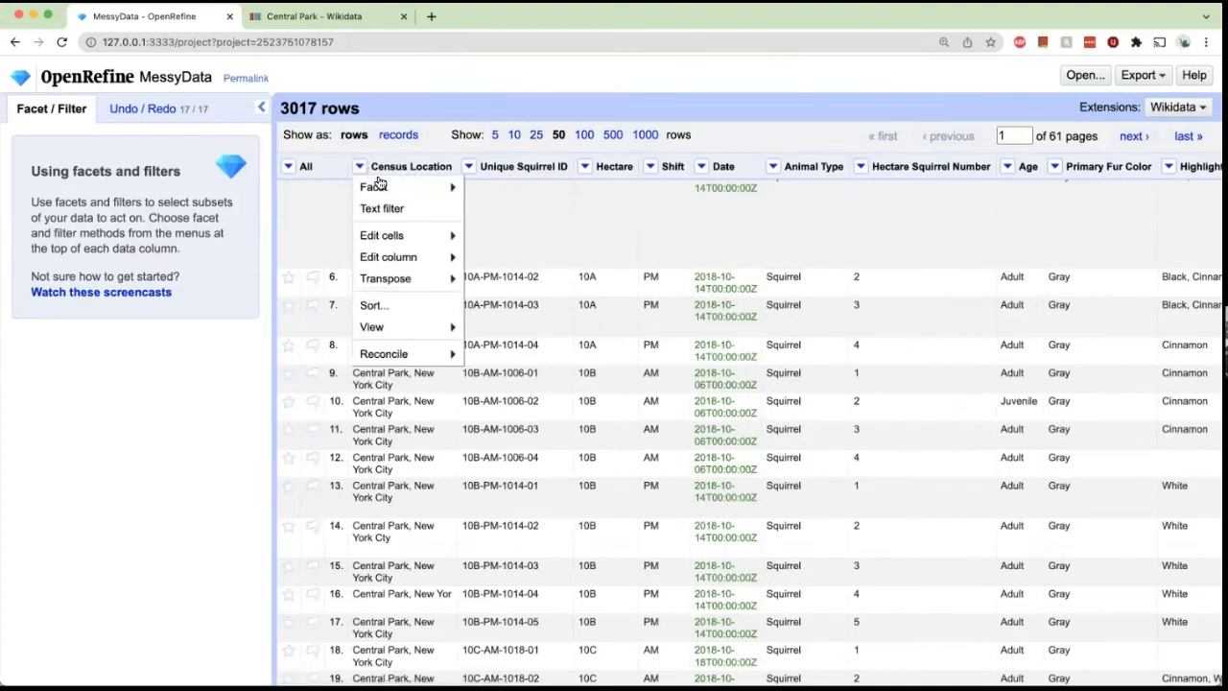
pyautogui.moveTo(380, 187)
pyautogui.click(519, 189)
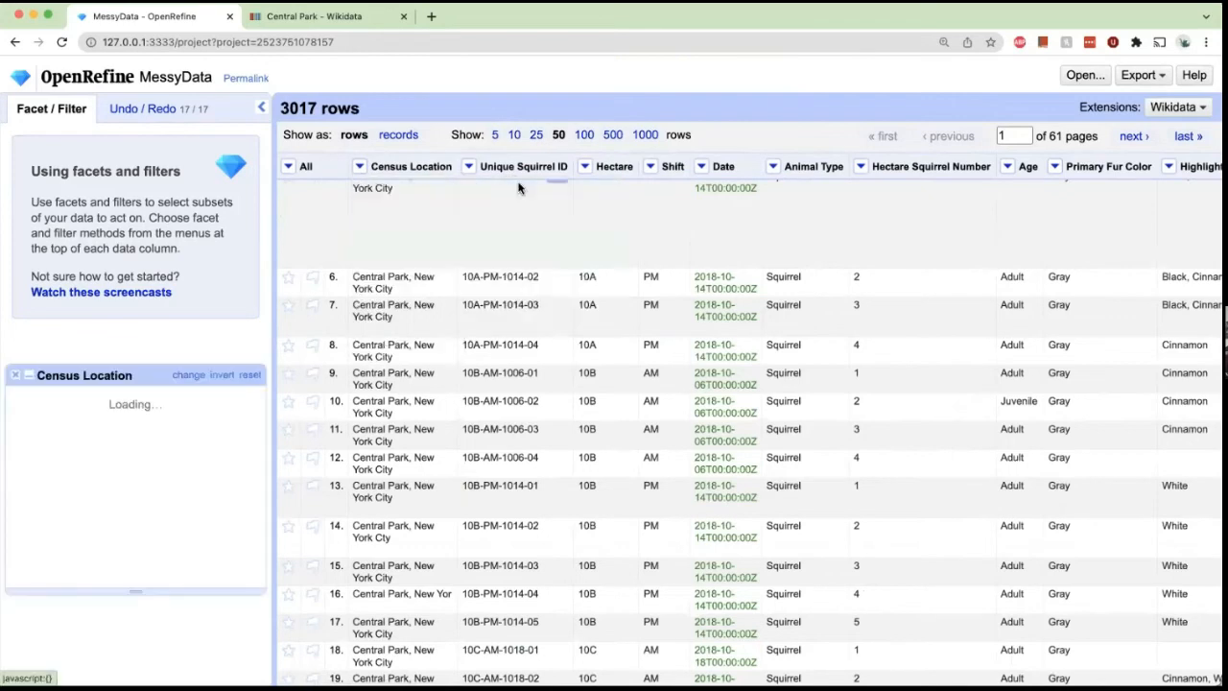
pyautogui.scroll(-5, 84, 332)
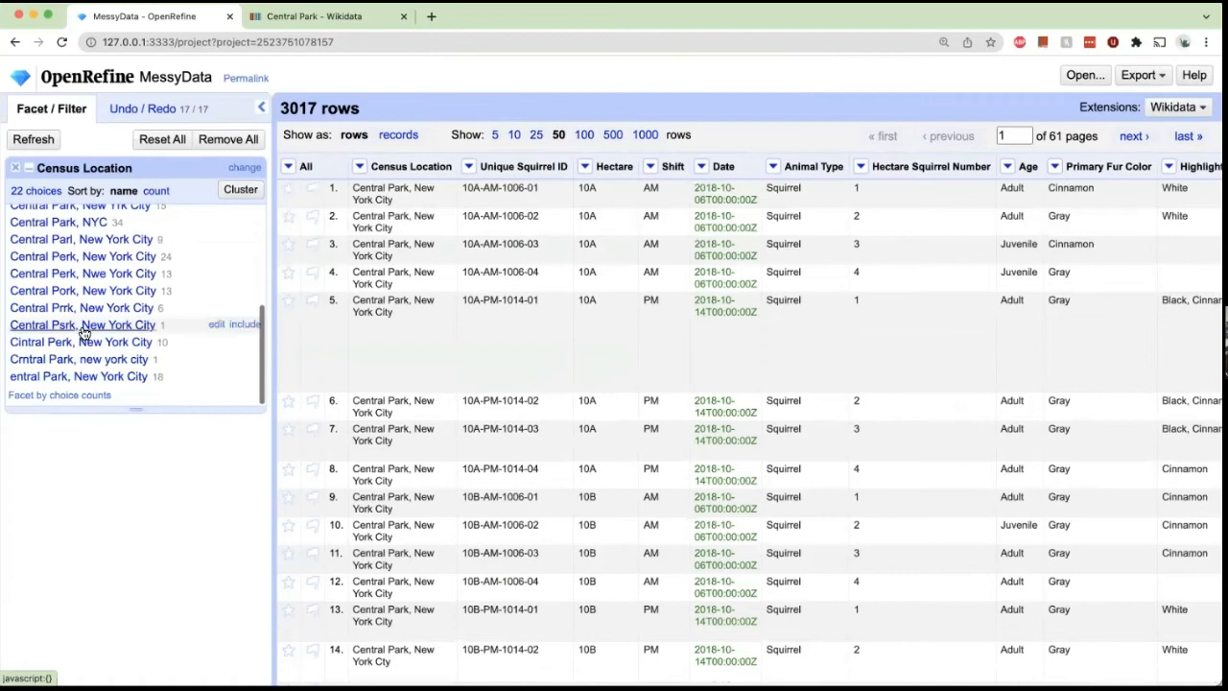
pyautogui.scroll(4, 83, 331)
# Cluster Census Location with fingerprint key collision and merge both clusters into "Central Park, New York City".
pyautogui.click(241, 191)
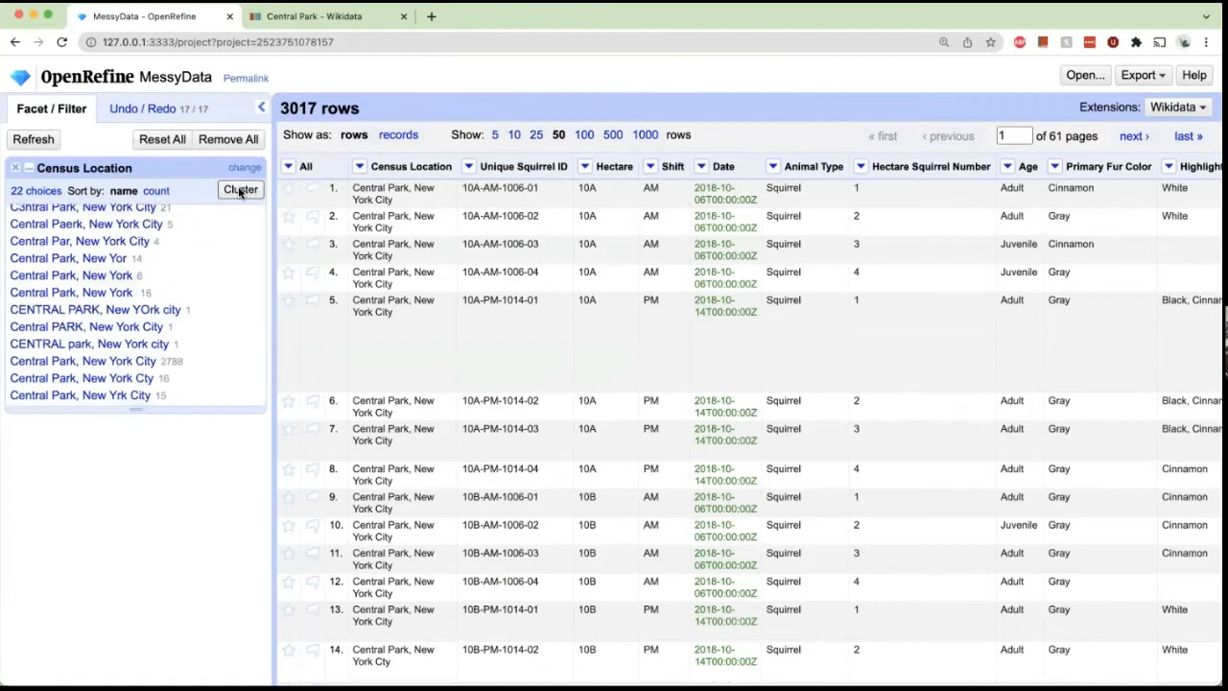
pyautogui.click(597, 233)
pyautogui.click(597, 316)
pyautogui.click(775, 318)
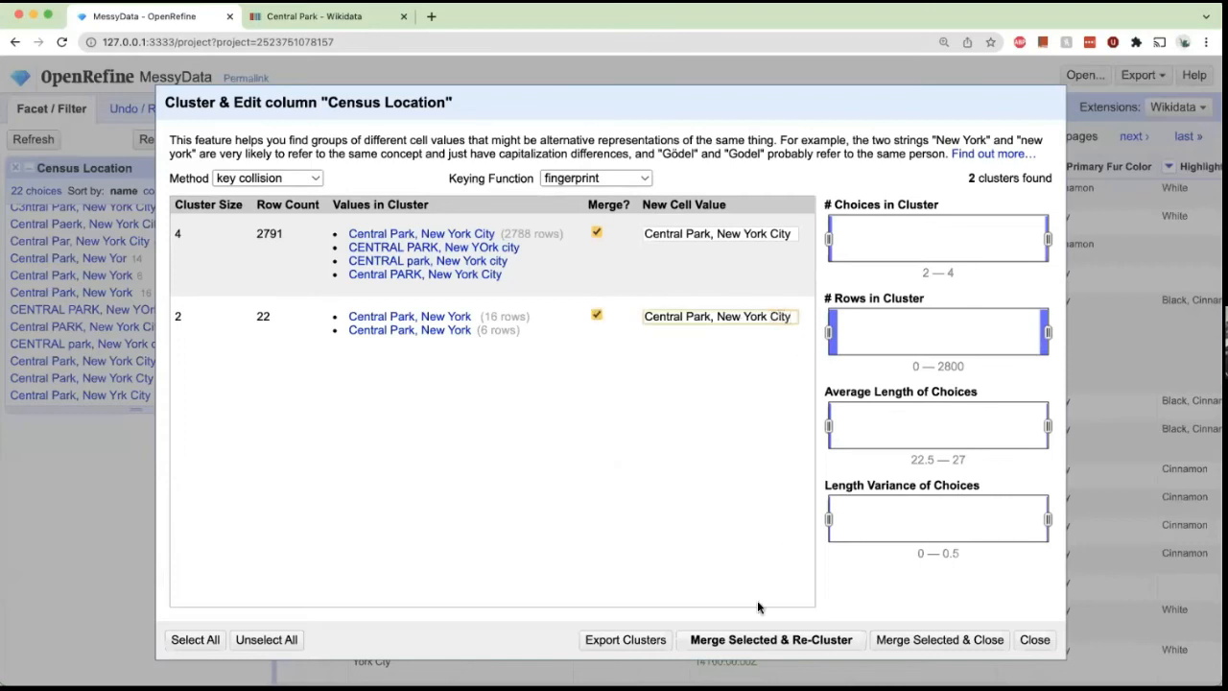
pyautogui.click(767, 639)
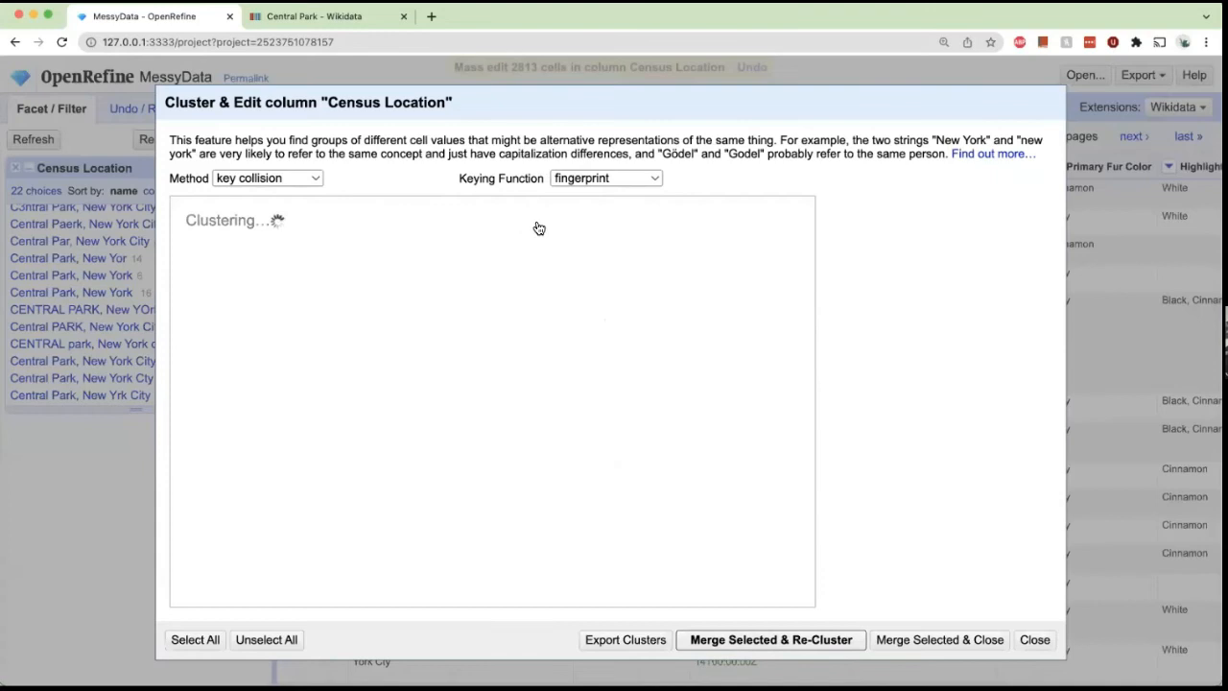
# Switch the keying function to cologne-phonetic and merge the found cluster into "Central Park, New York City".
pyautogui.click(604, 180)
pyautogui.click(603, 194)
pyautogui.click(595, 181)
pyautogui.click(583, 213)
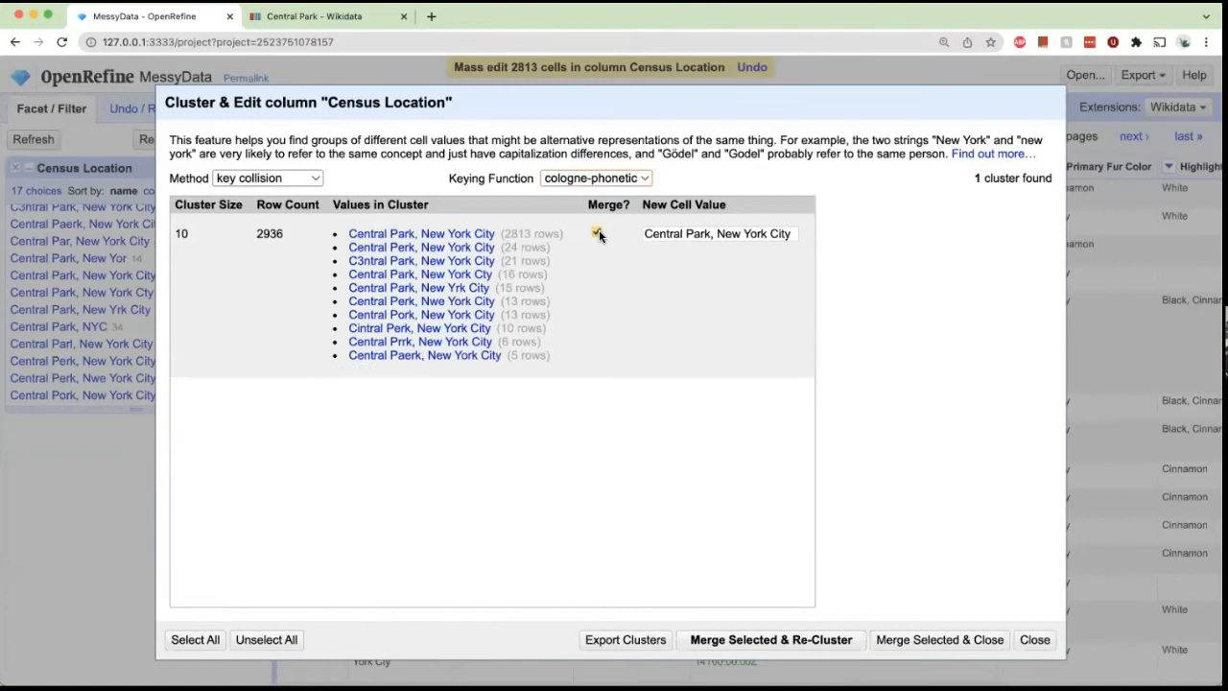
pyautogui.click(735, 639)
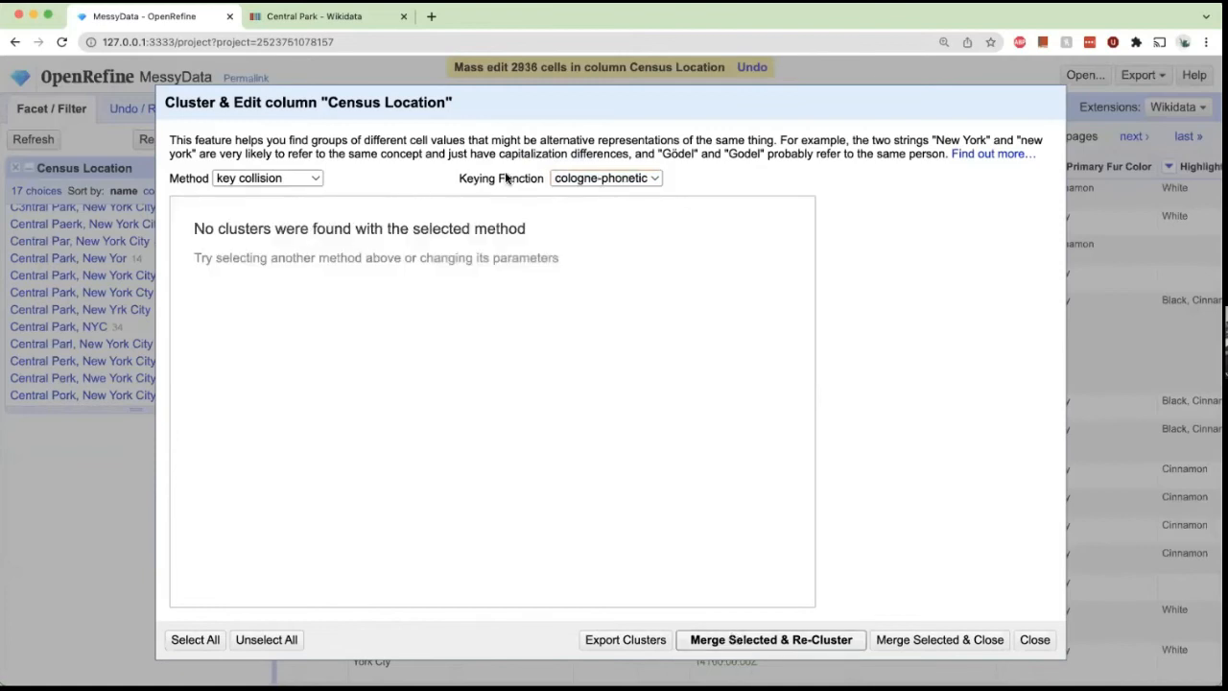
# Switch the keying function to Daitch-Mokotoff, merge the selected cluster, and close the clustering dialog.
pyautogui.click(594, 179)
pyautogui.click(592, 197)
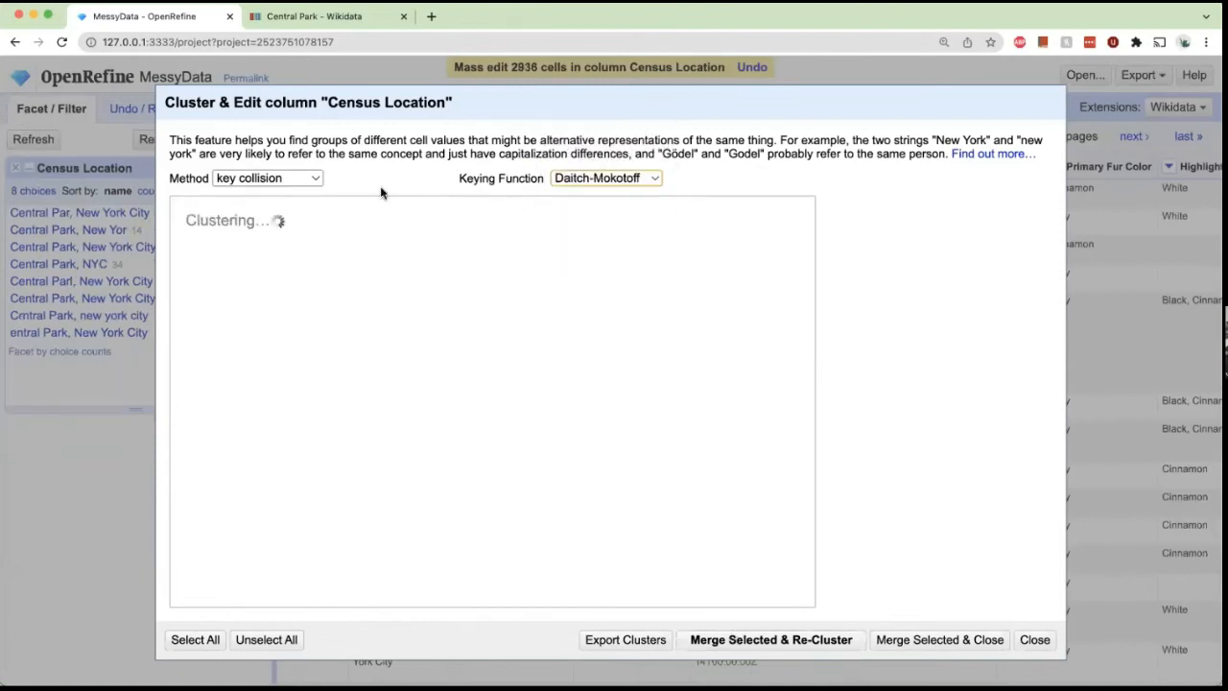
pyautogui.click(596, 234)
pyautogui.click(795, 638)
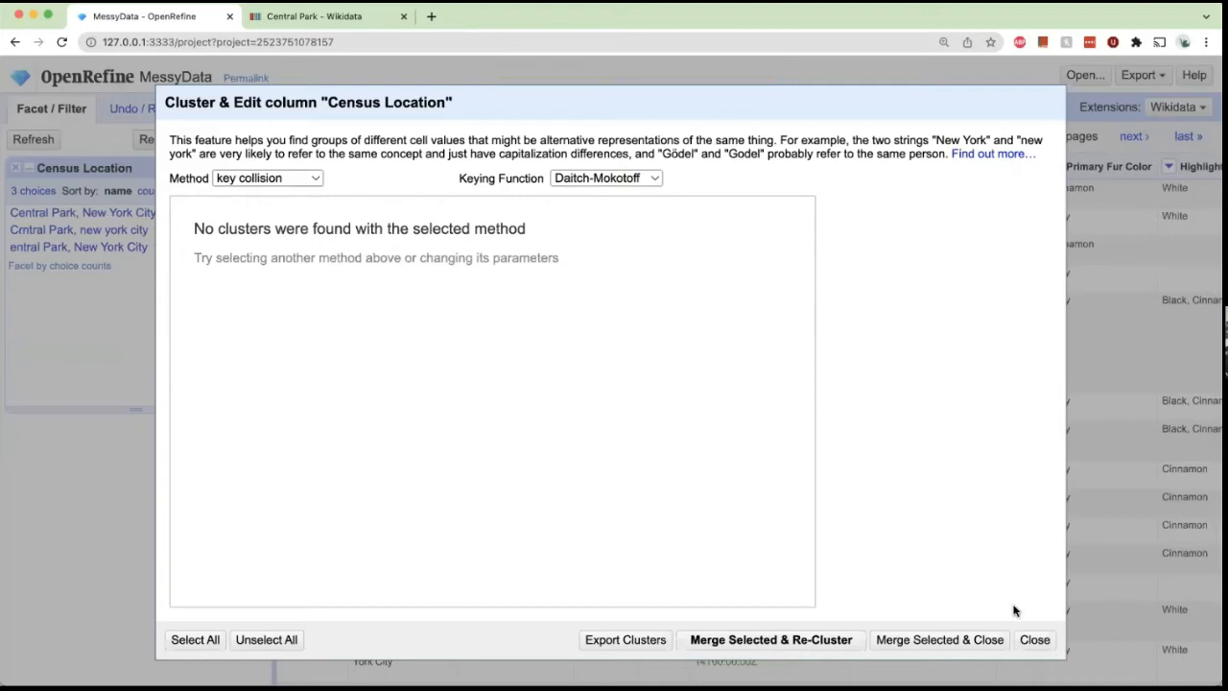
pyautogui.click(1034, 639)
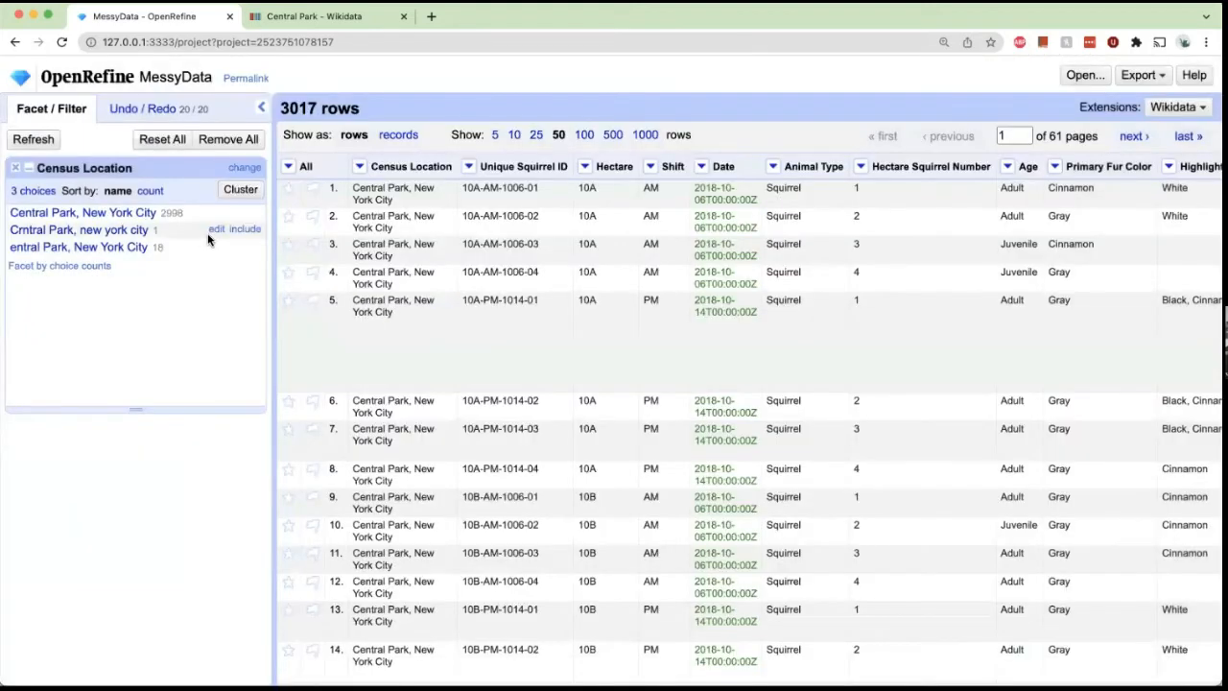
# Edit the facet value "Crntral Park, new york city" to "Central Park, New York city".
pyautogui.click(210, 230)
pyautogui.click(287, 240)
pyautogui.press('BackSpace')
pyautogui.write('e')
pyautogui.press('BackSpace')
pyautogui.write('Y')
pyautogui.click(382, 244)
pyautogui.press('BackSpace')
pyautogui.write('New York city')
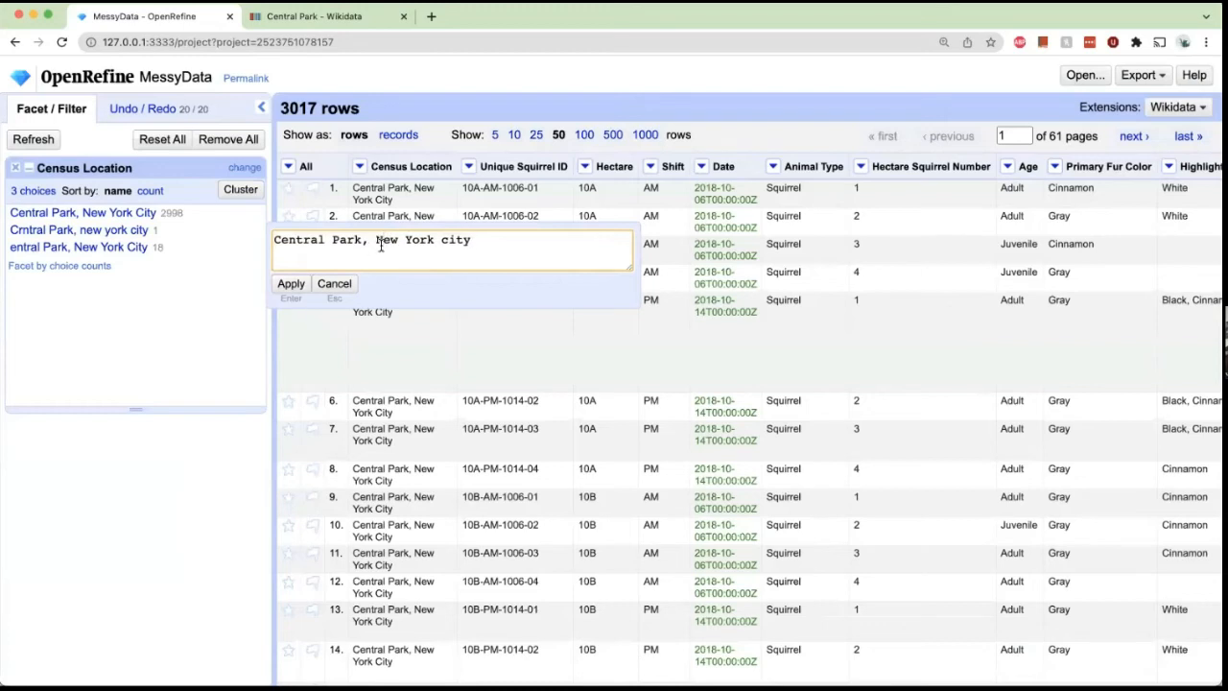
pyautogui.click(292, 285)
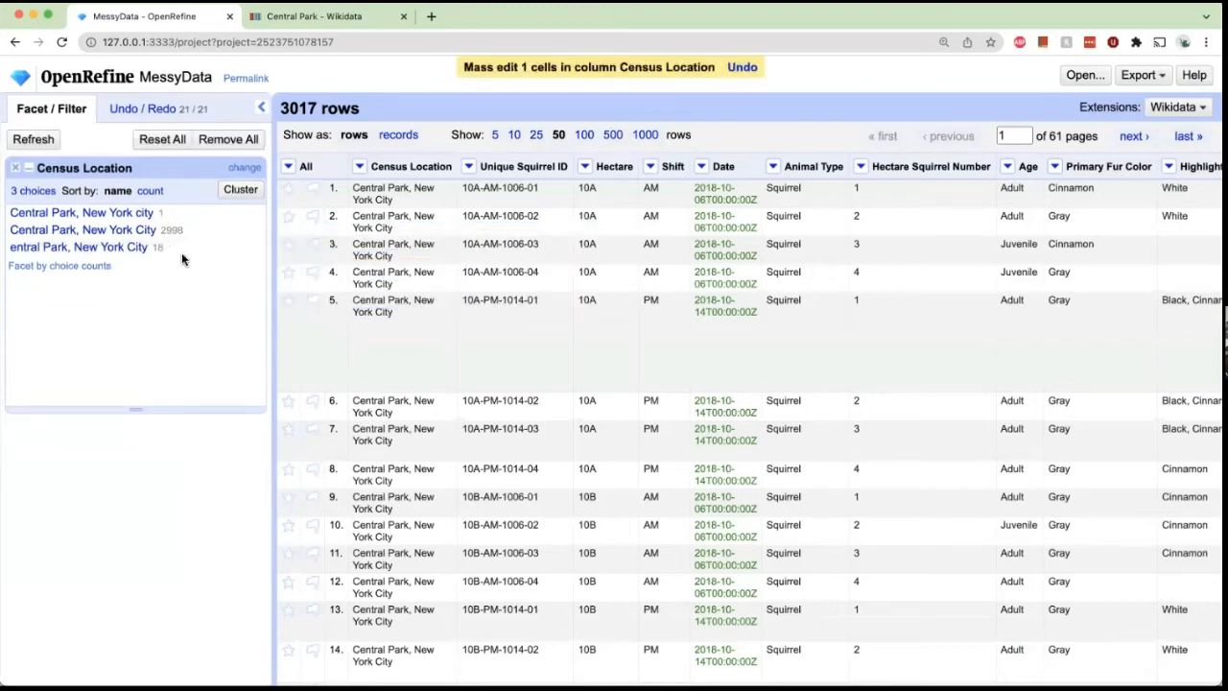
# Edit the facet value "entral Park, New York City" to "Central Park, New York City".
pyautogui.click(212, 248)
pyautogui.click(274, 257)
pyautogui.write('Central Park, New York City')
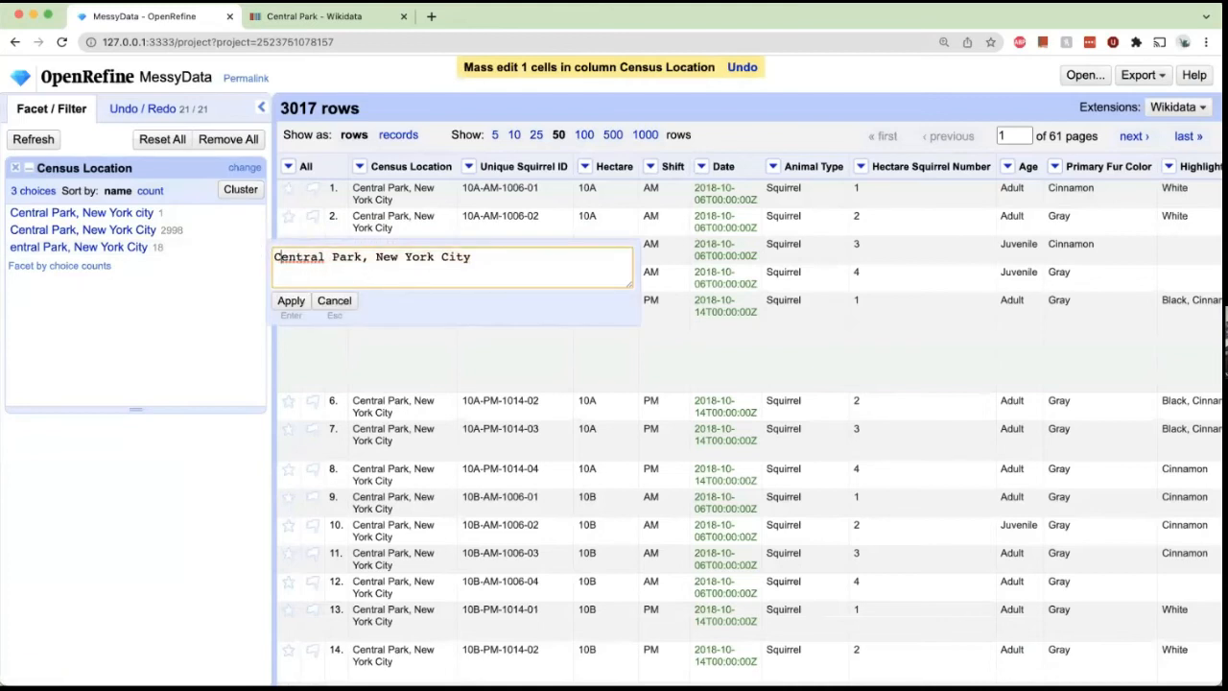
pyautogui.click(291, 301)
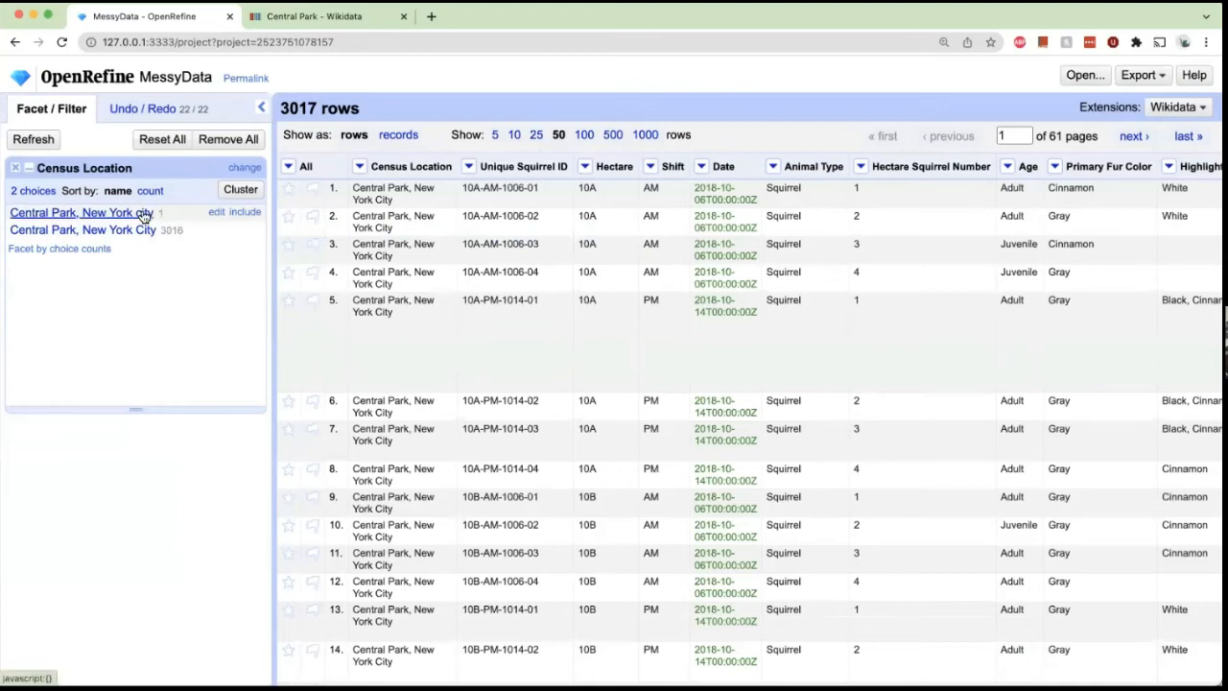
# Edit the facet value "Central Park, New York city" to "Central Park, New York City".
pyautogui.click(217, 212)
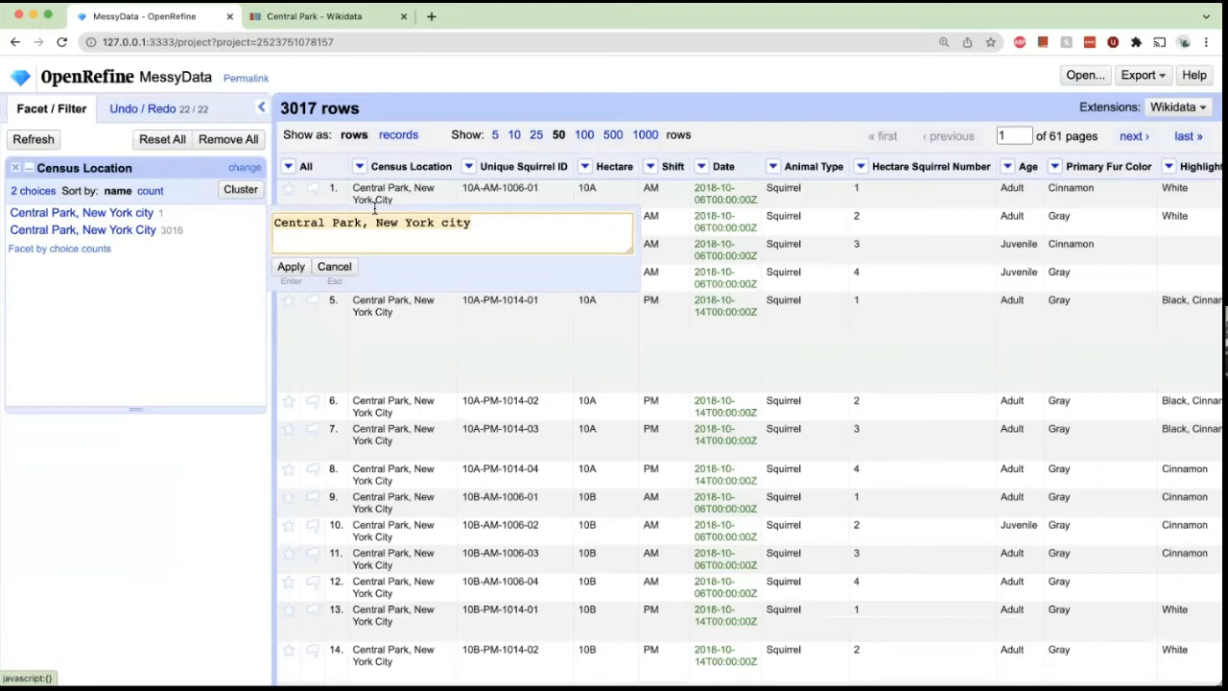
pyautogui.click(451, 223)
pyautogui.press('BackSpace')
pyautogui.press('BackSpace')
pyautogui.press('BackSpace')
pyautogui.press('BackSpace')
pyautogui.write('City')
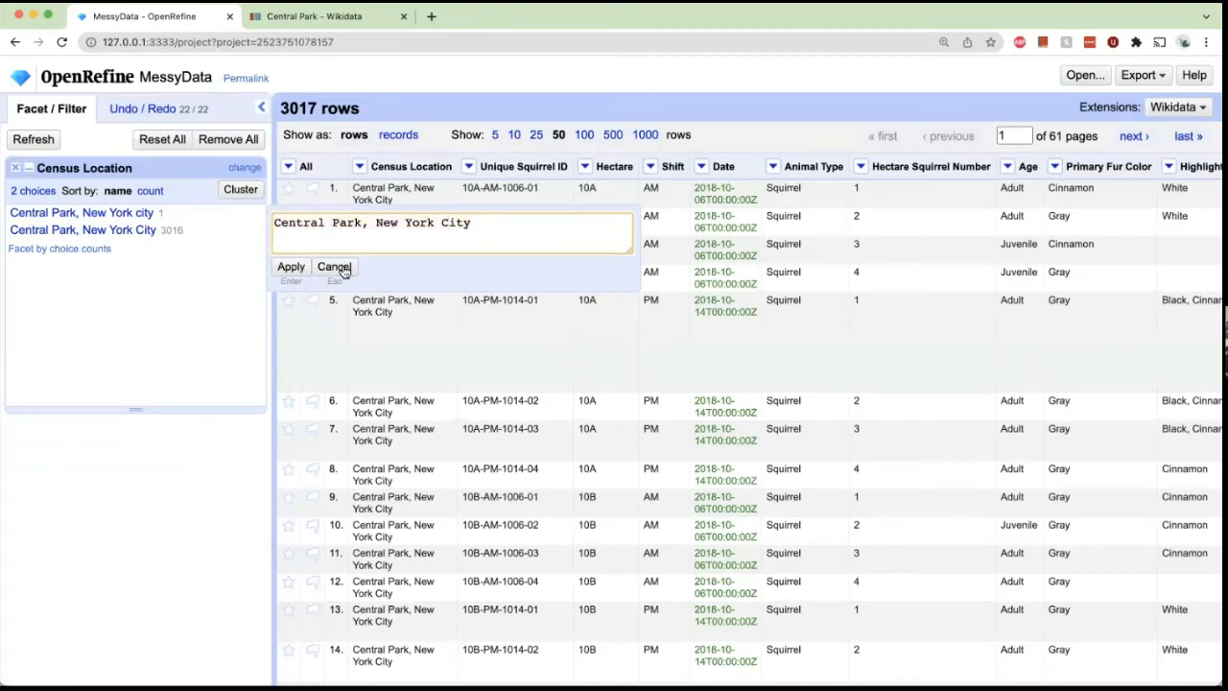
pyautogui.click(305, 266)
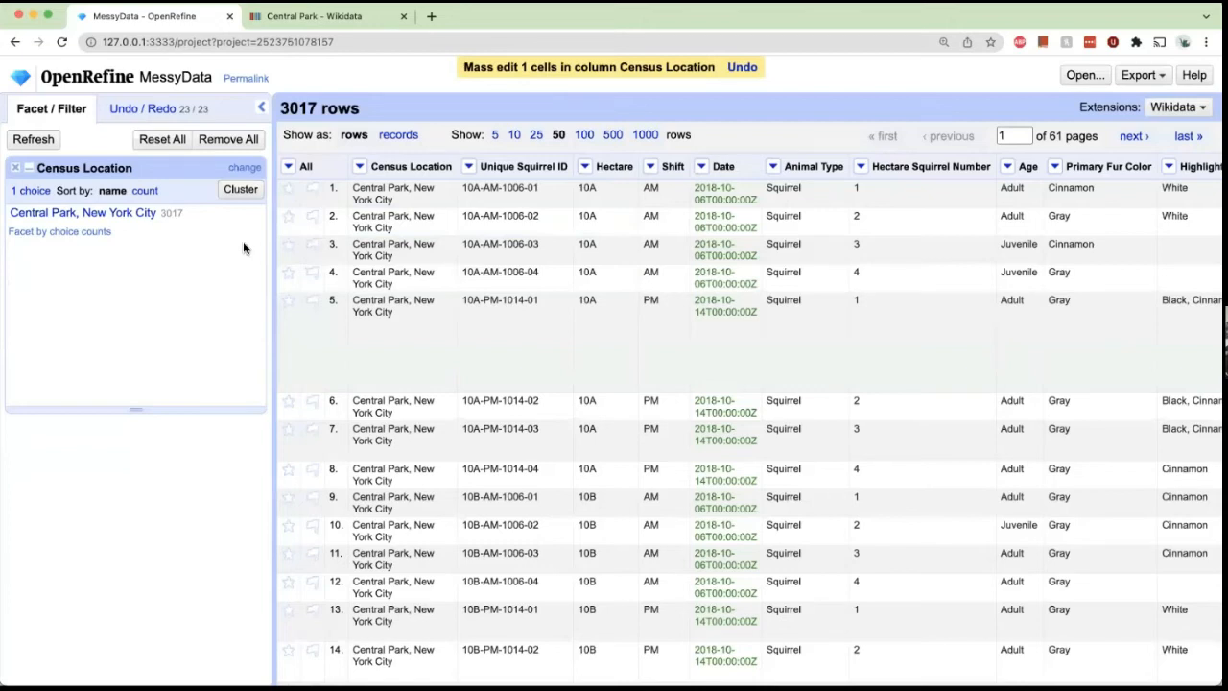
# Split the Census Location column into several columns using the comma separator.
pyautogui.click(358, 168)
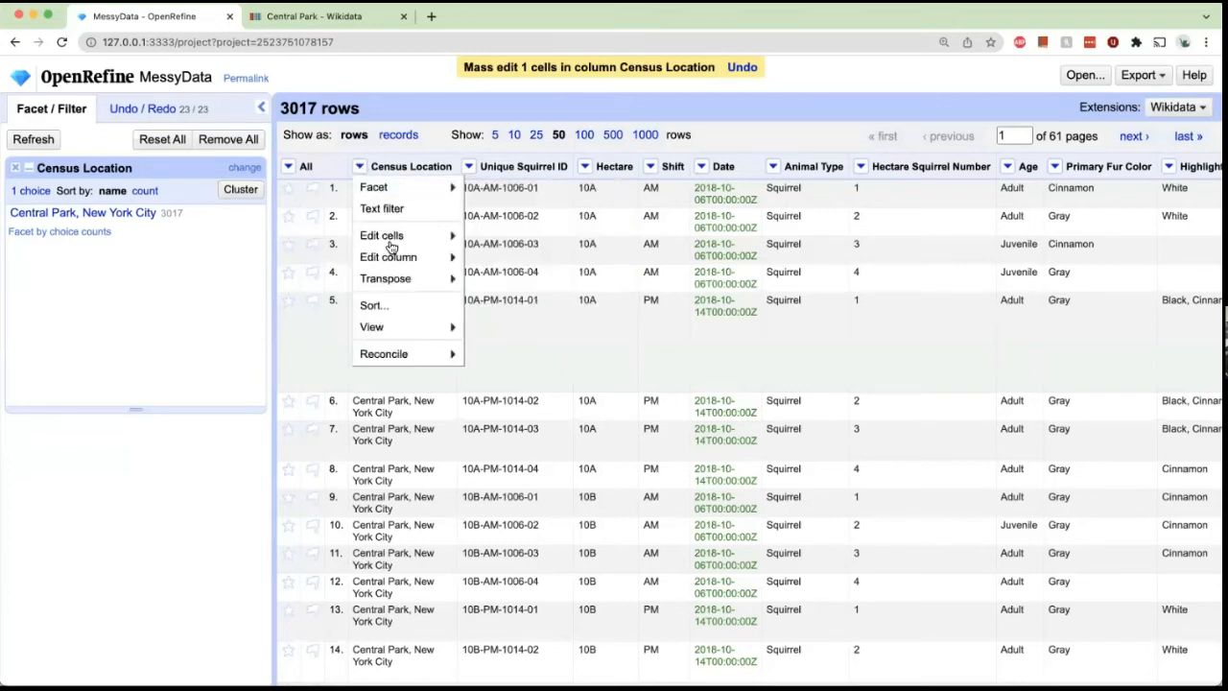
pyautogui.moveTo(422, 257)
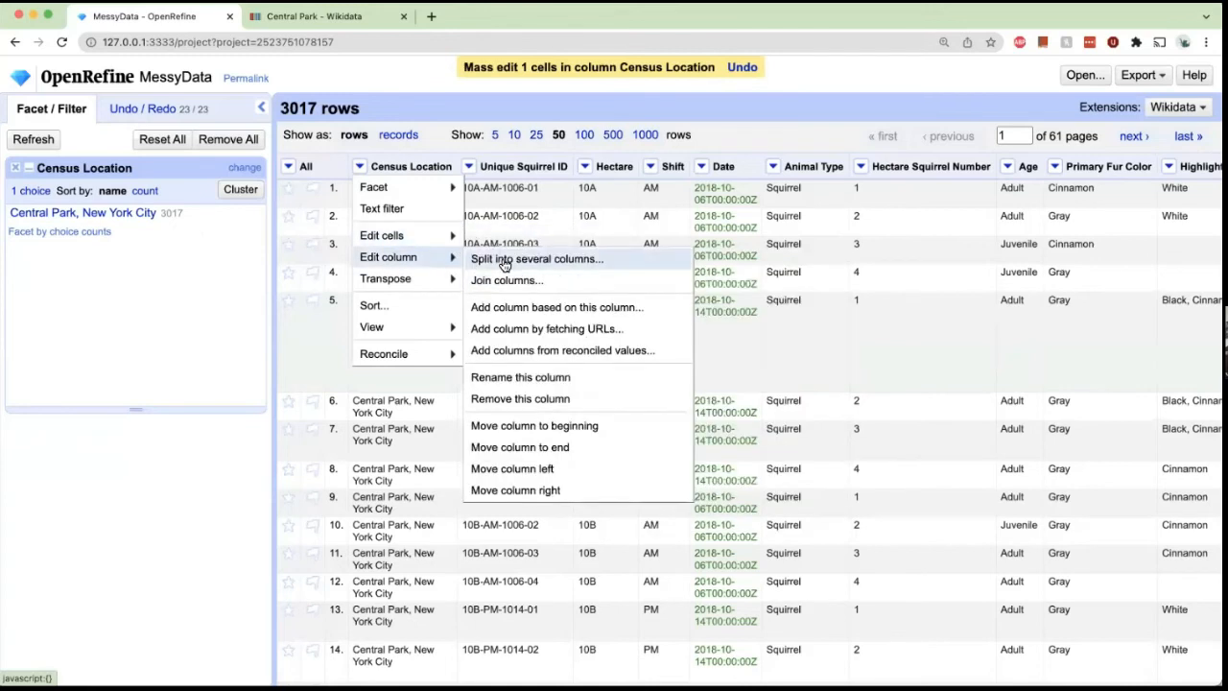
pyautogui.click(504, 264)
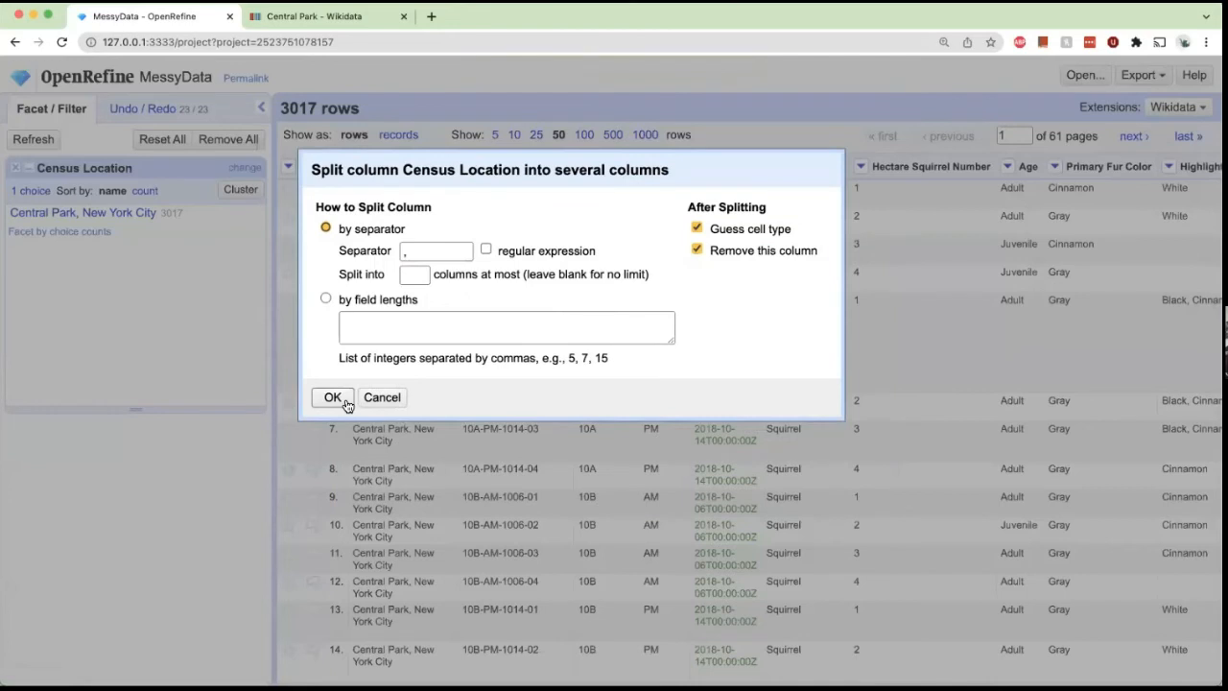
pyautogui.click(333, 397)
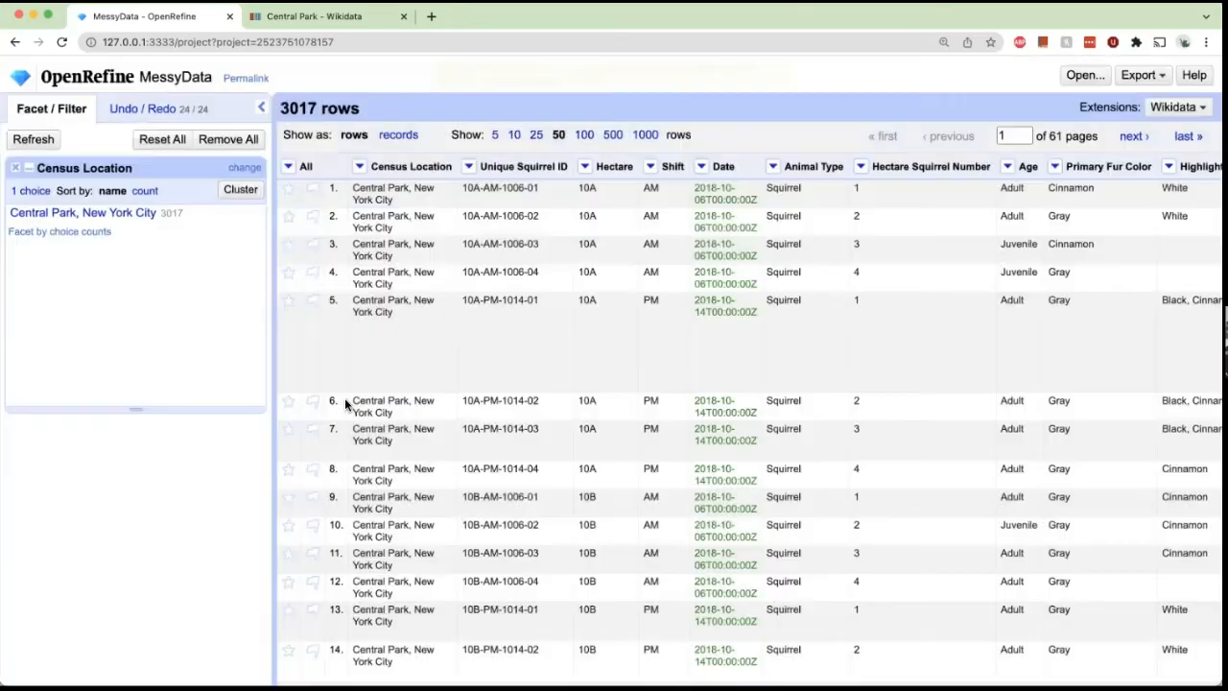
# Browse across the table's columns to examine the new Census Location 1 and Census Location 2 columns.
pyautogui.hscroll(10, 455, 231)
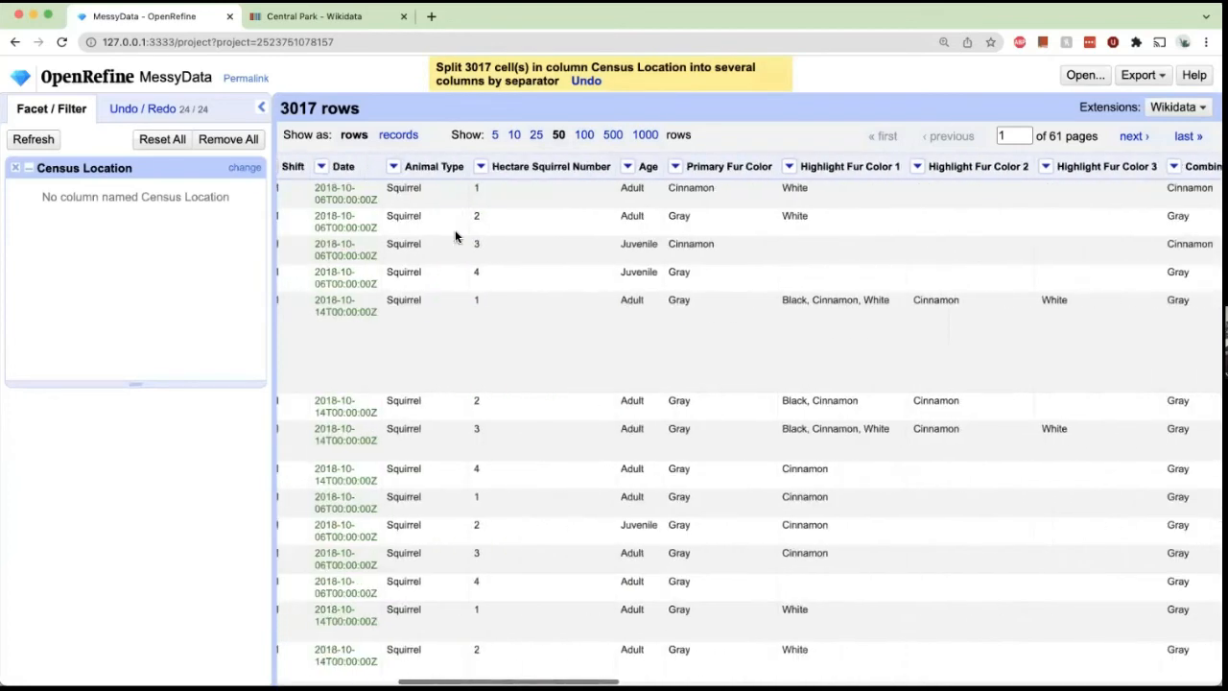
pyautogui.hscroll(18, 455, 233)
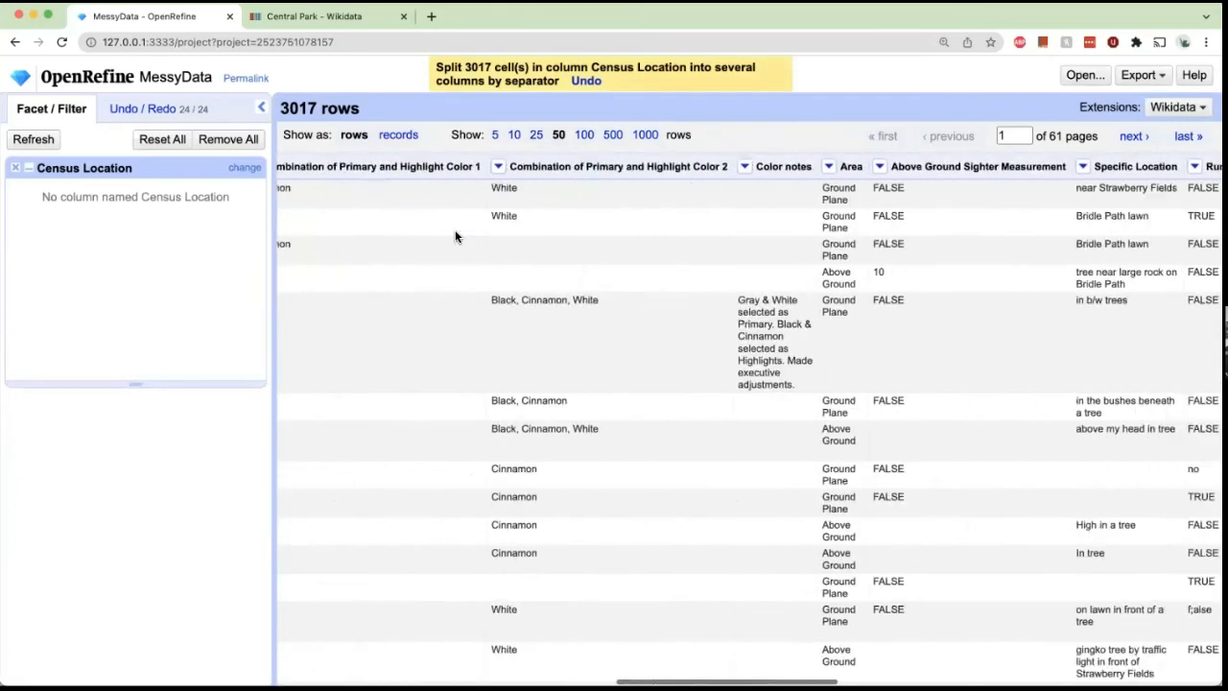
pyautogui.hscroll(4, 455, 229)
pyautogui.scroll(-1, 811, 281)
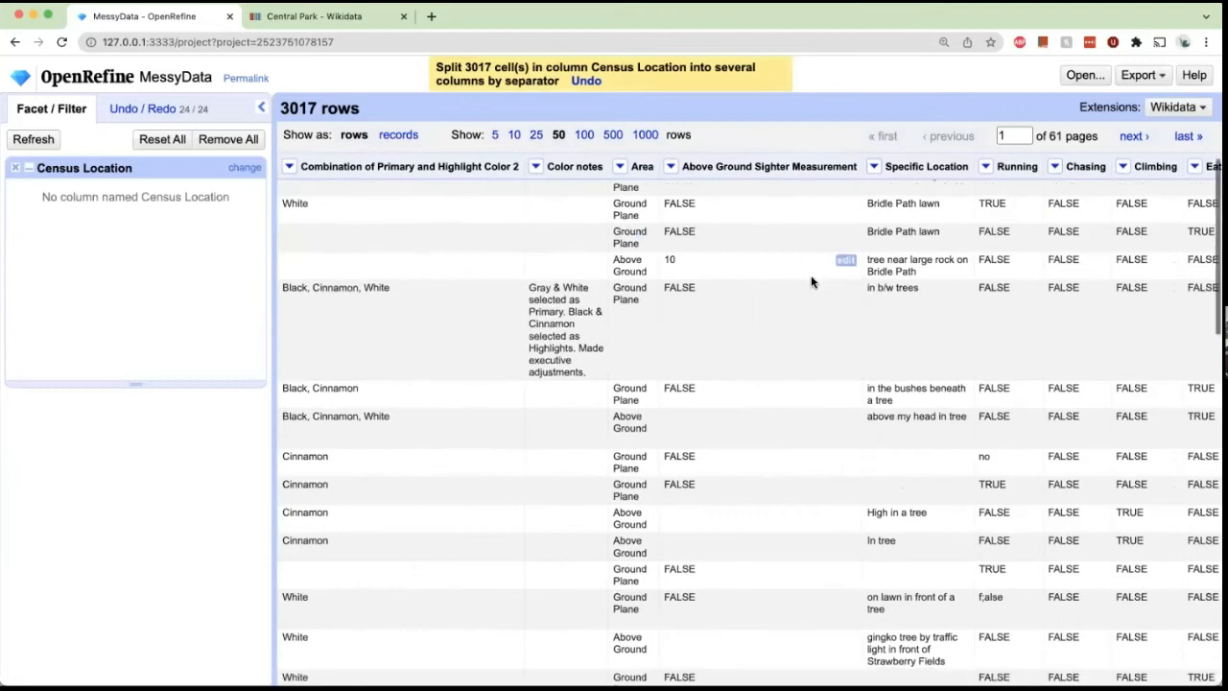
pyautogui.scroll(-8, 810, 281)
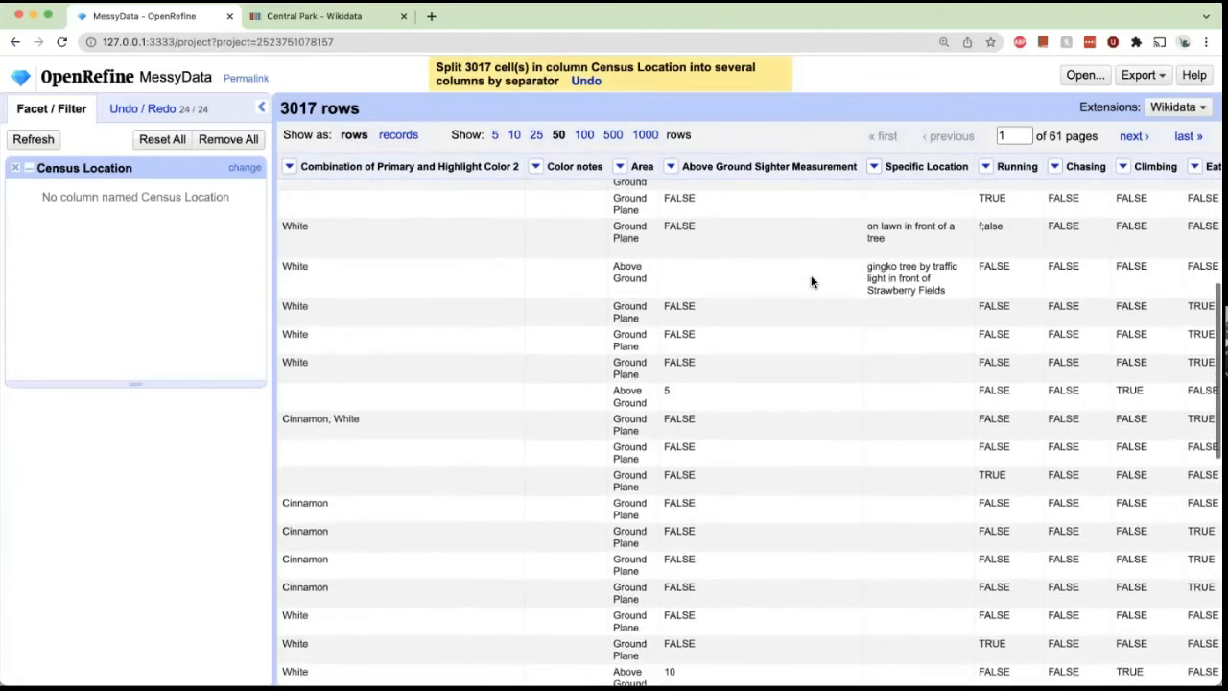
pyautogui.hscroll(7, 811, 281)
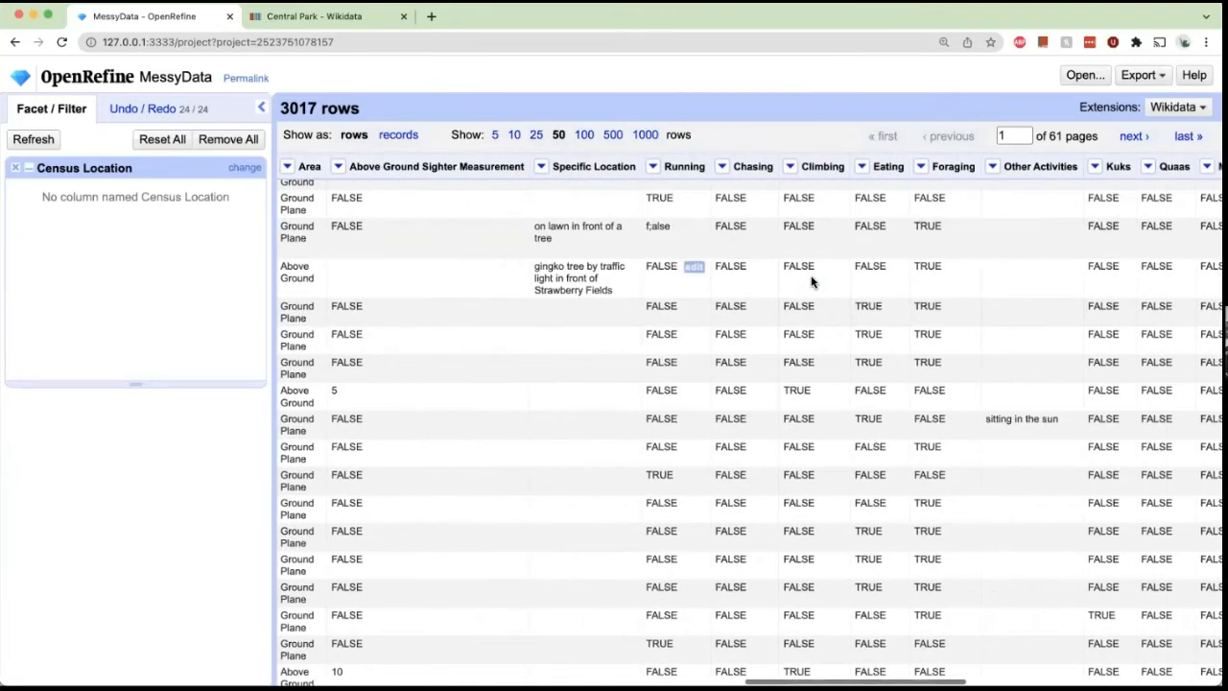
pyautogui.hscroll(13, 811, 282)
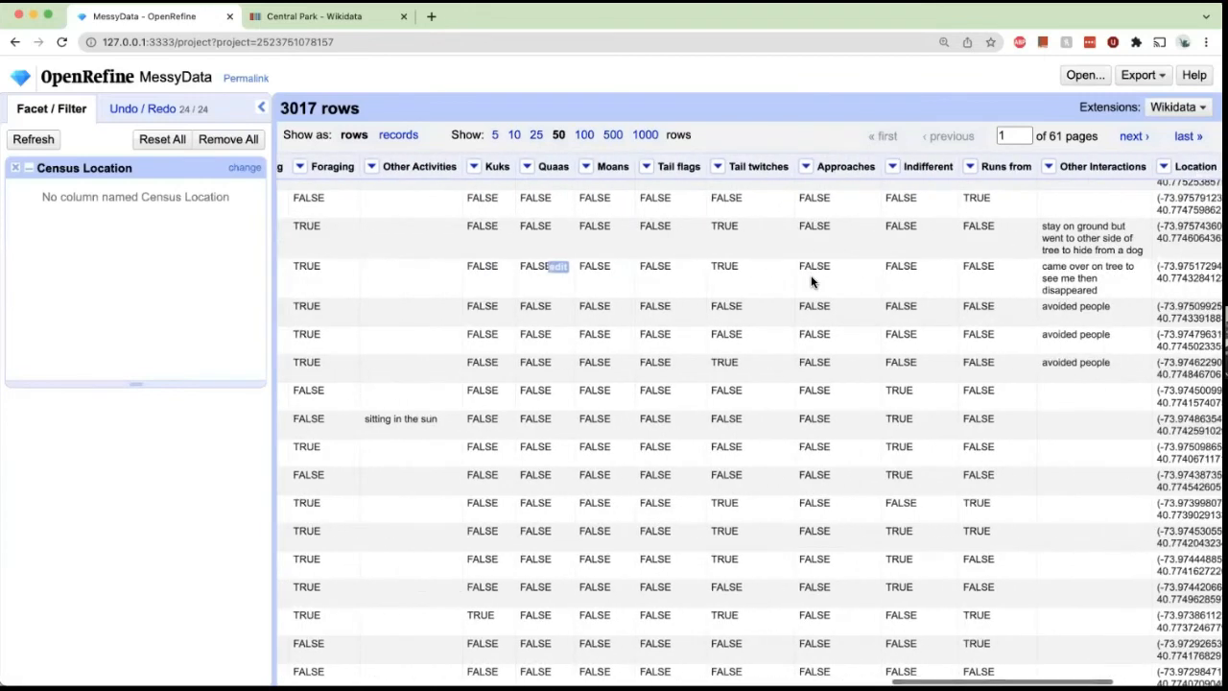
pyautogui.hscroll(4, 810, 281)
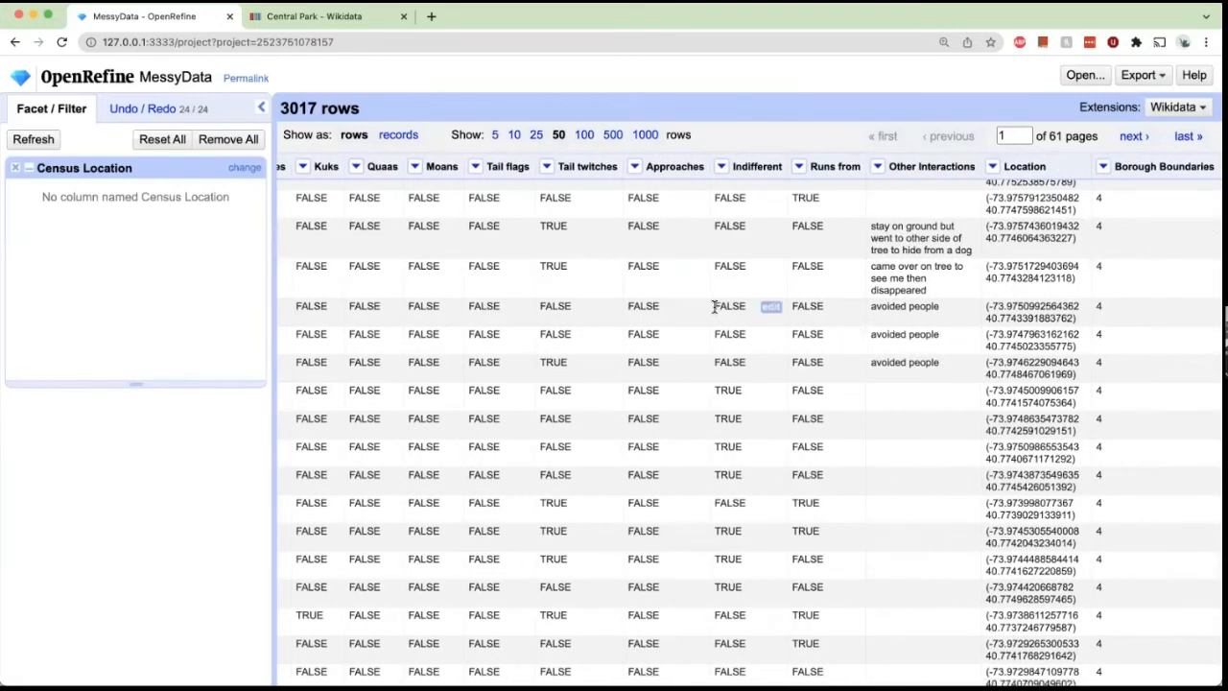
pyautogui.hscroll(-20, 713, 306)
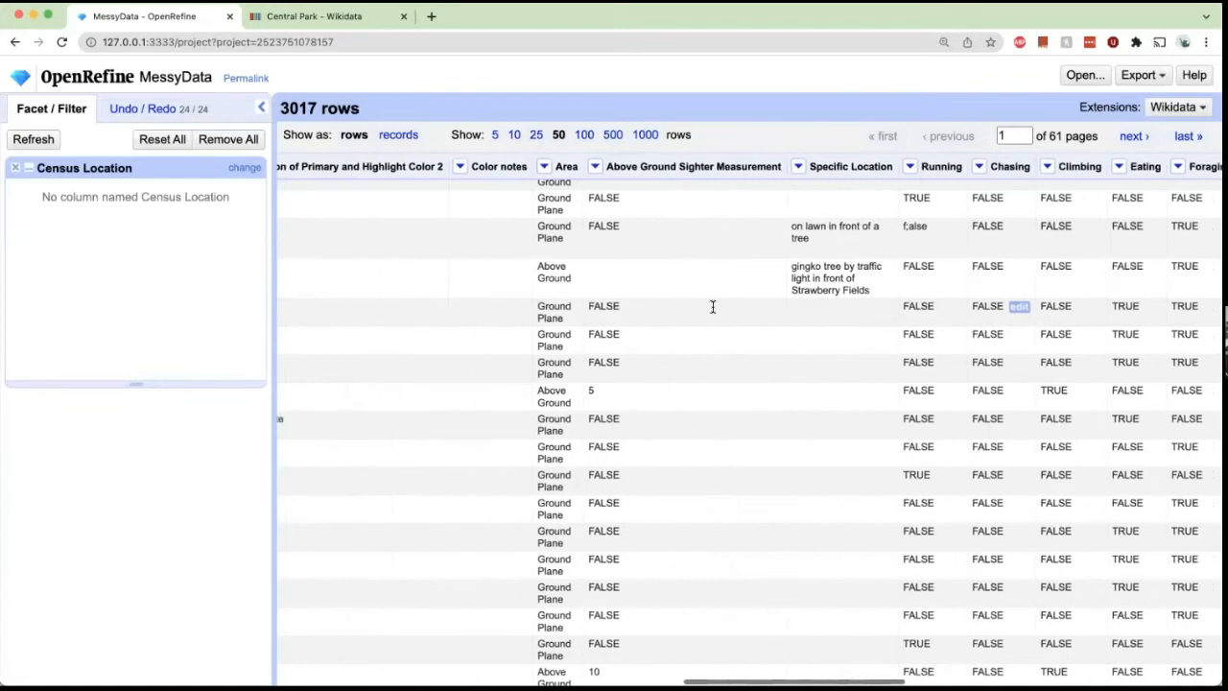
pyautogui.hscroll(-20, 712, 306)
pyautogui.hscroll(-10, 712, 305)
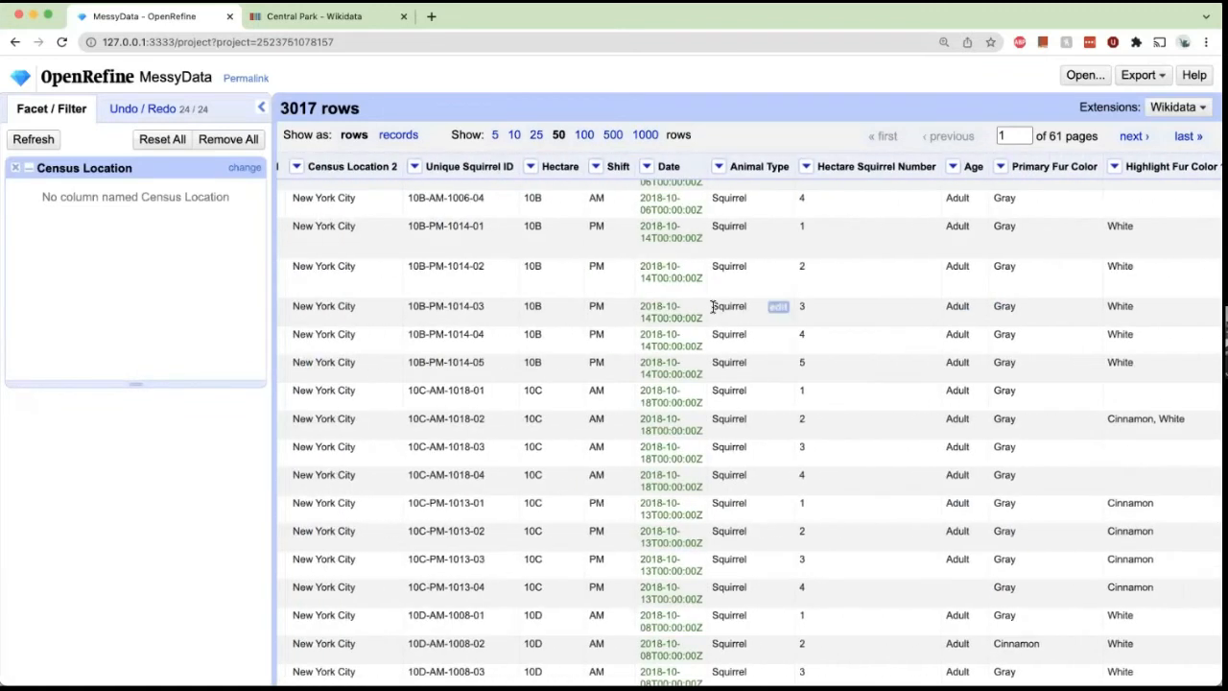
pyautogui.hscroll(-3, 664, 306)
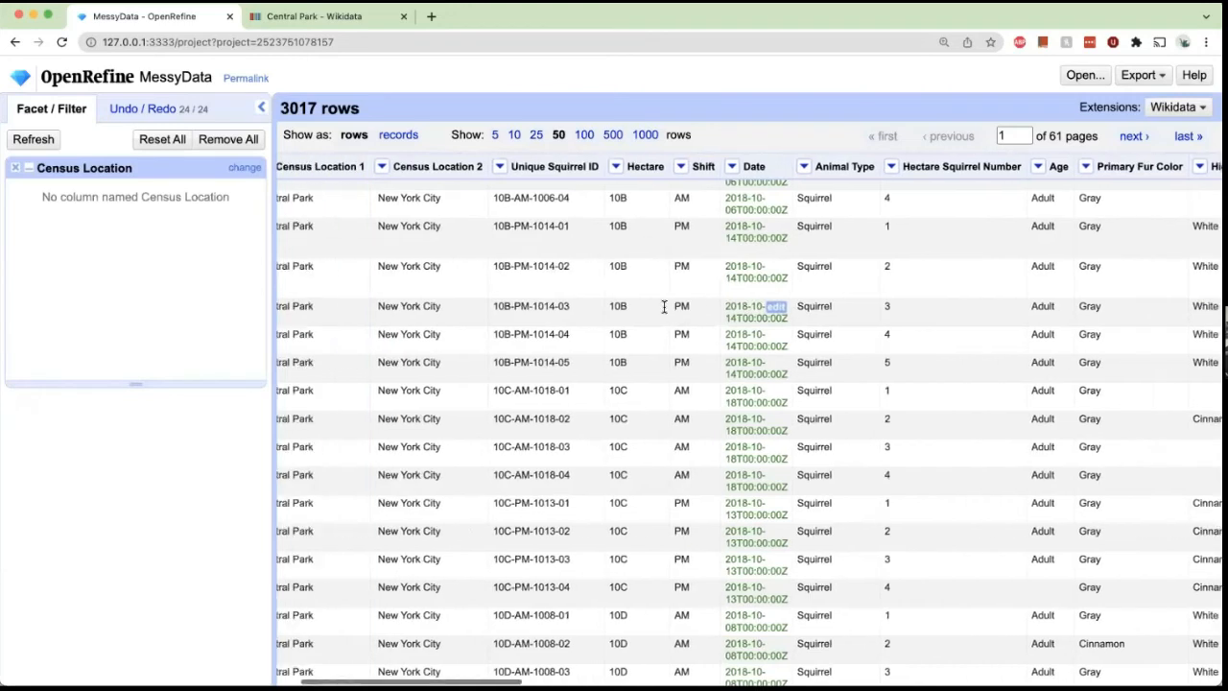
pyautogui.hscroll(-1, 664, 306)
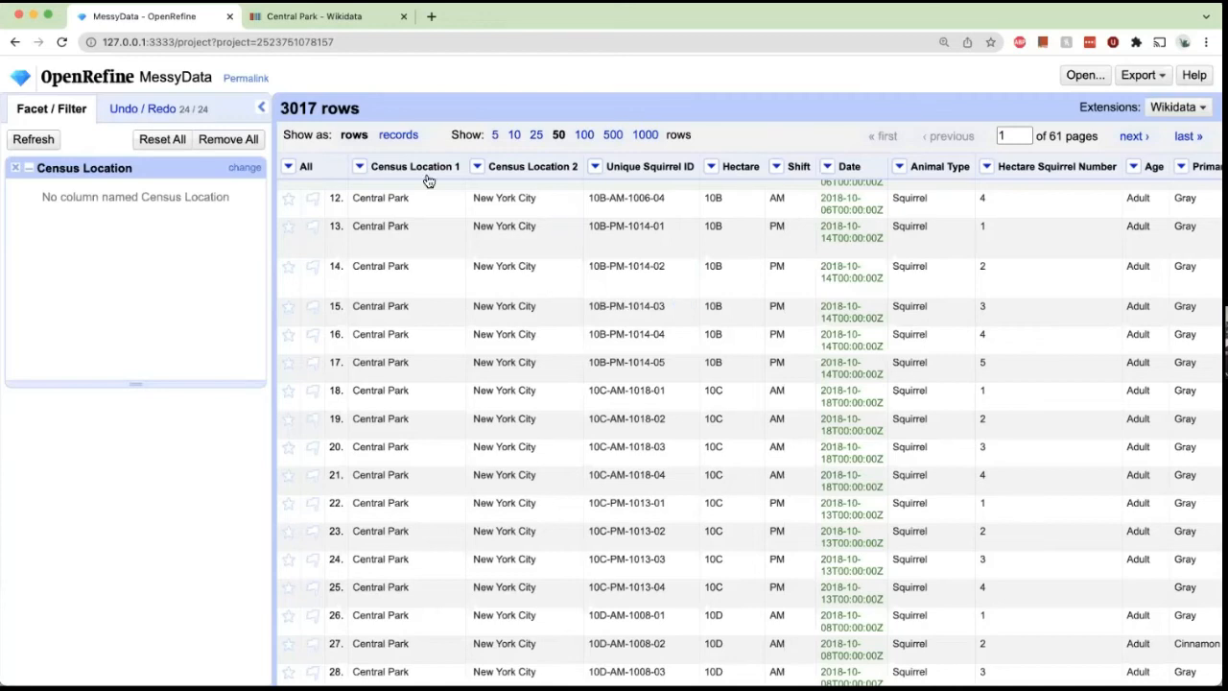
# Start reconciling the Census Location 1 column with the Wikidata (en) service.
pyautogui.click(361, 168)
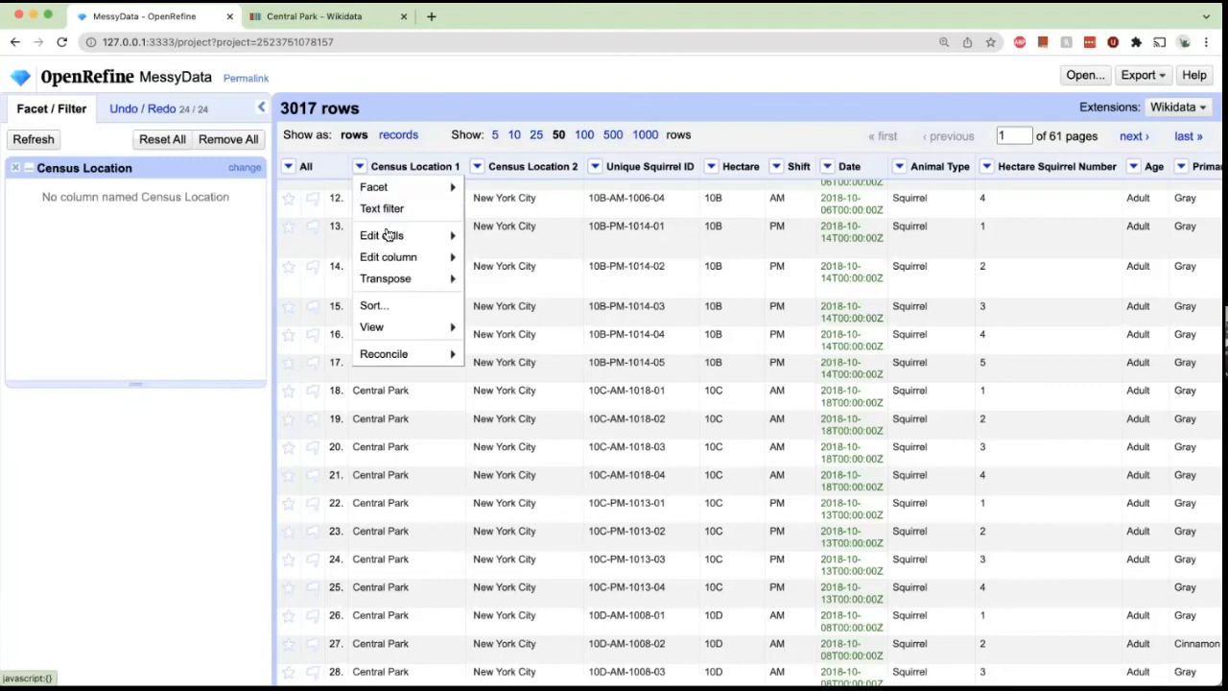
pyautogui.moveTo(389, 357)
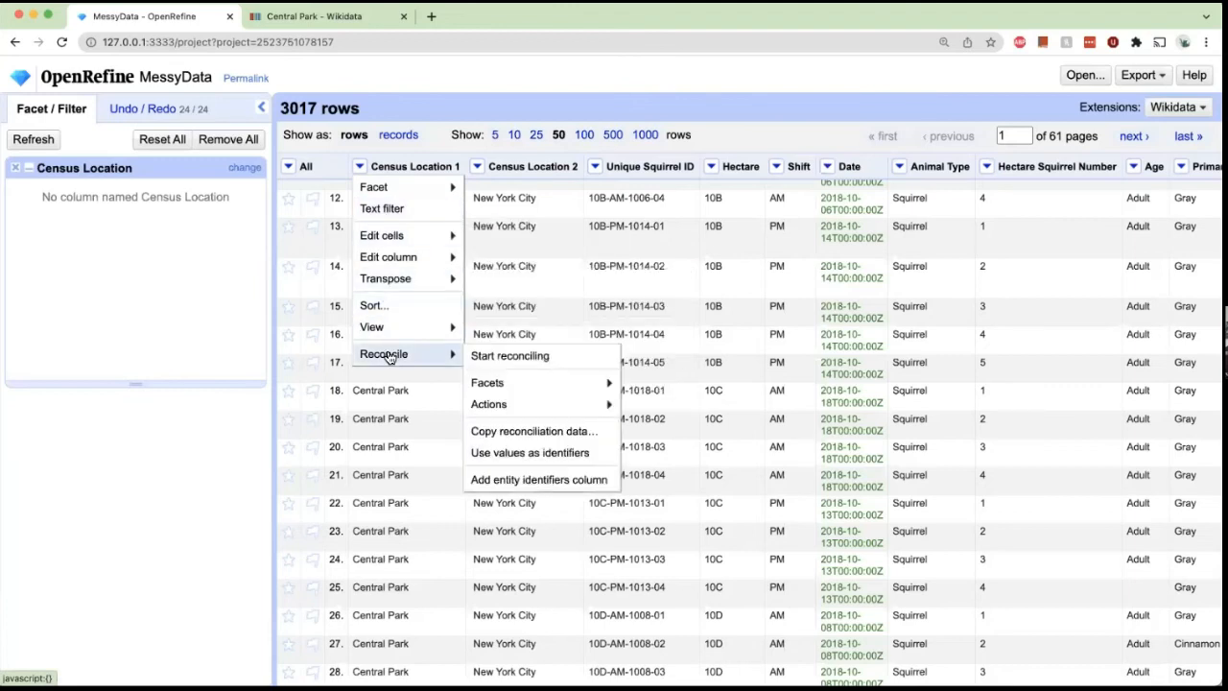
pyautogui.click(499, 362)
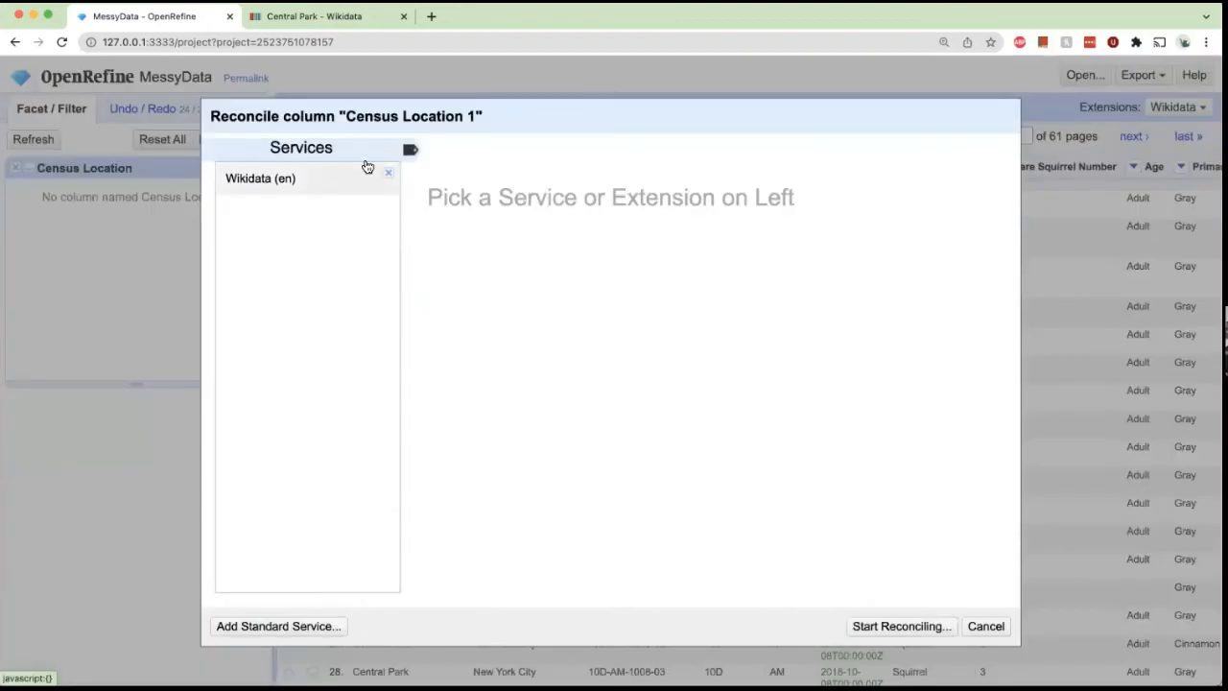
pyautogui.moveTo(375, 104); pyautogui.dragTo(372, 65)
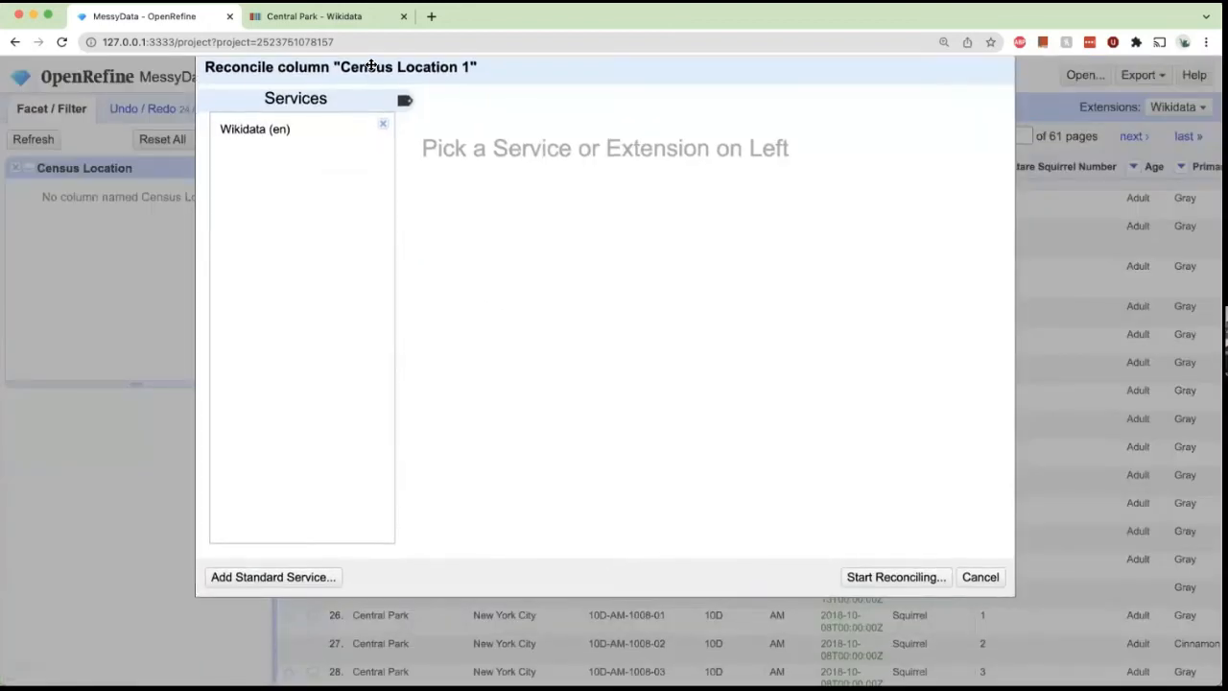
pyautogui.click(292, 127)
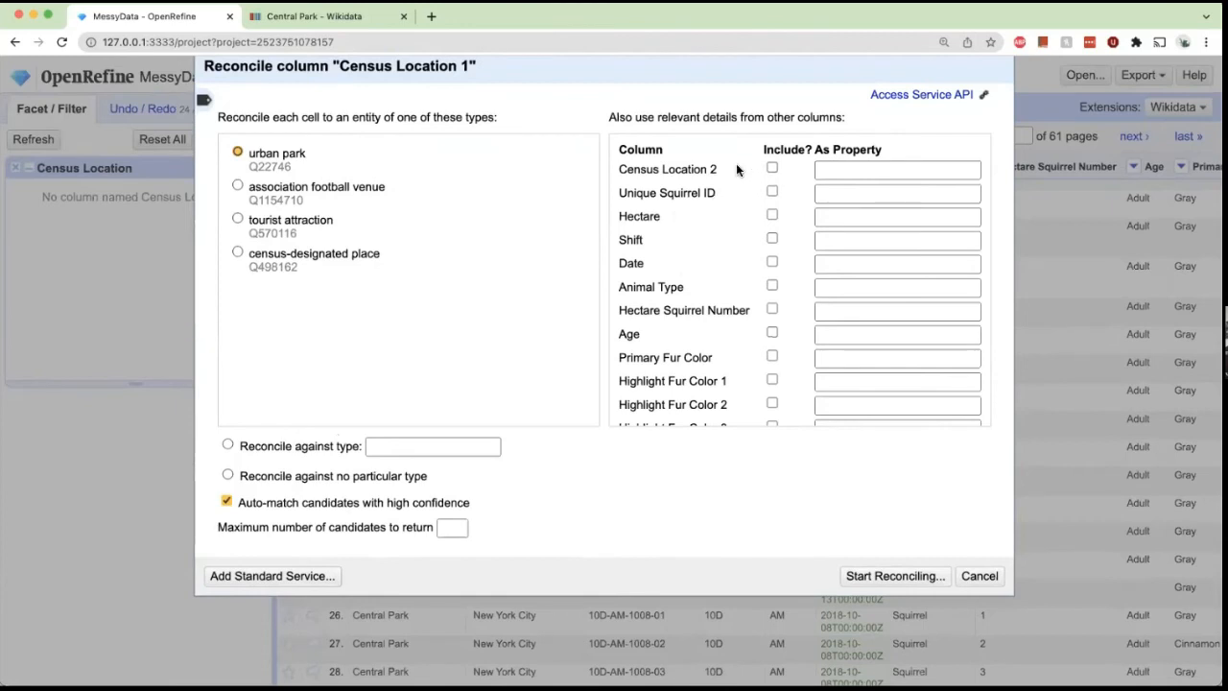
# Include Census Location 2 as a related column, reconcile against the urban park type, and start reconciling.
pyautogui.scroll(-4, 736, 165)
pyautogui.scroll(5, 736, 163)
pyautogui.click(771, 169)
pyautogui.click(315, 451)
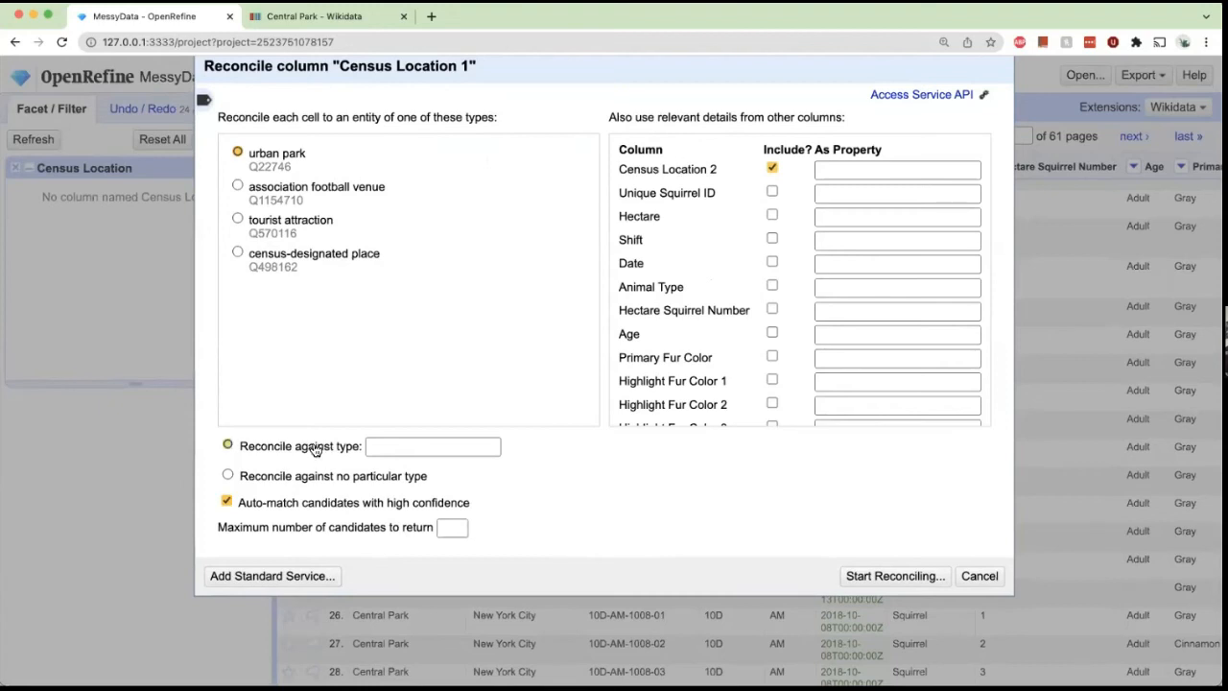
pyautogui.click(383, 447)
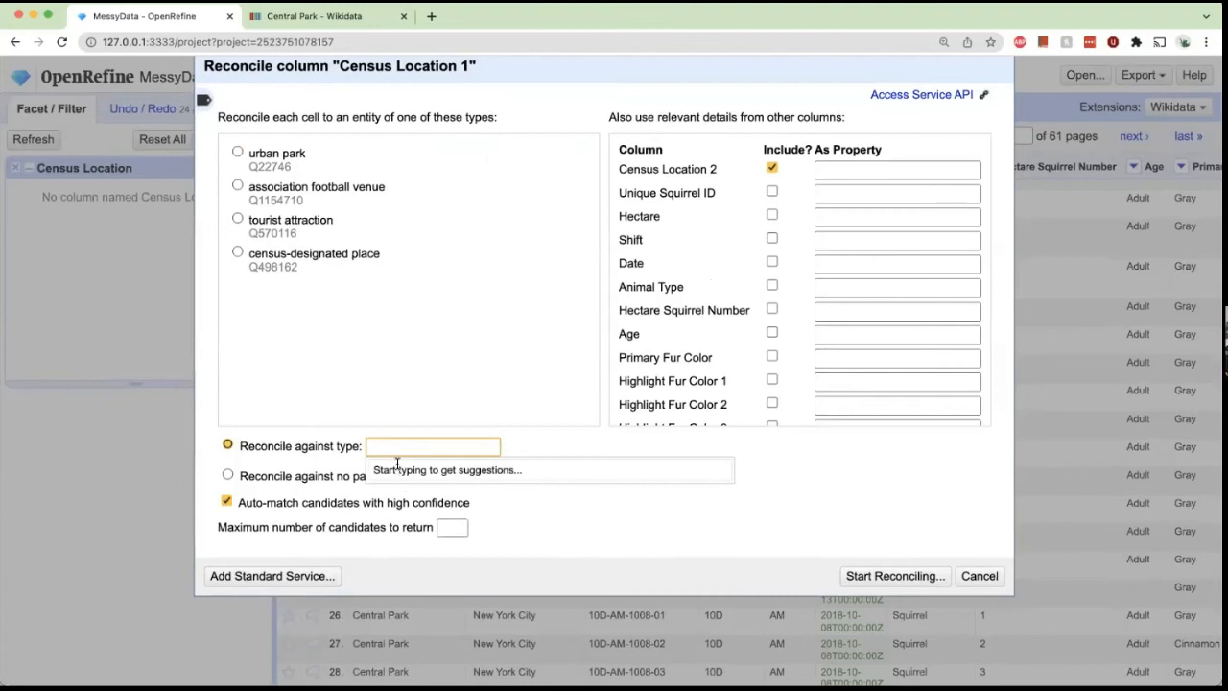
pyautogui.write('cent')
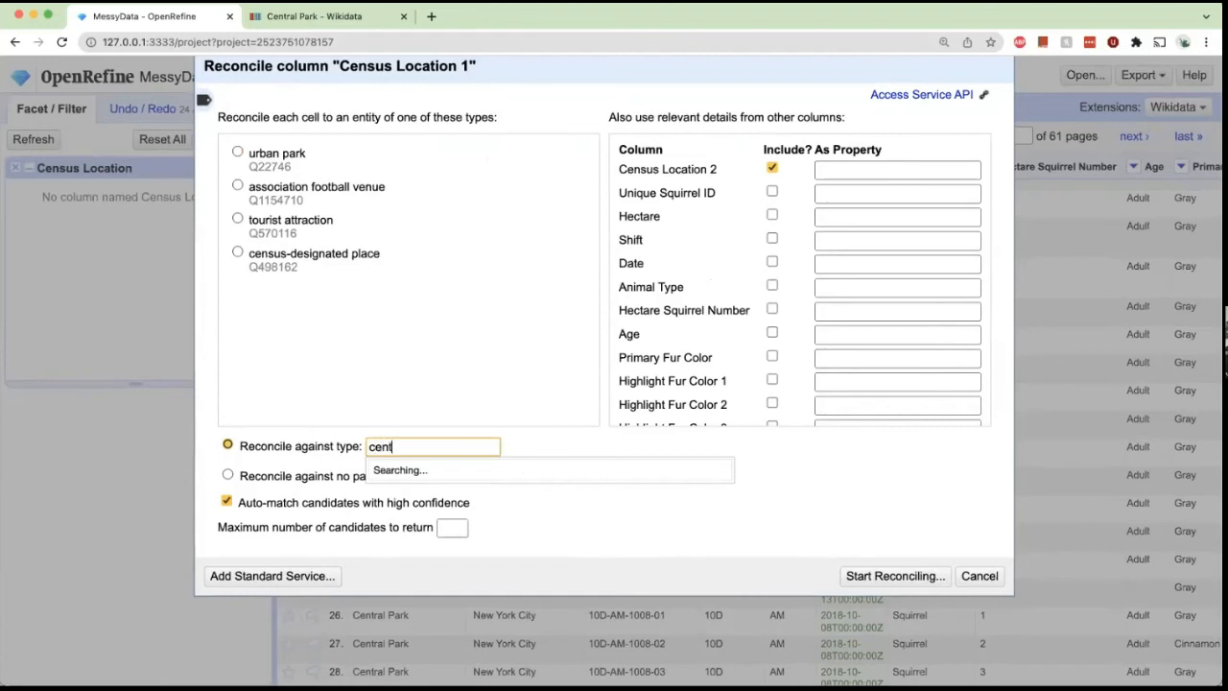
pyautogui.write('ral park')
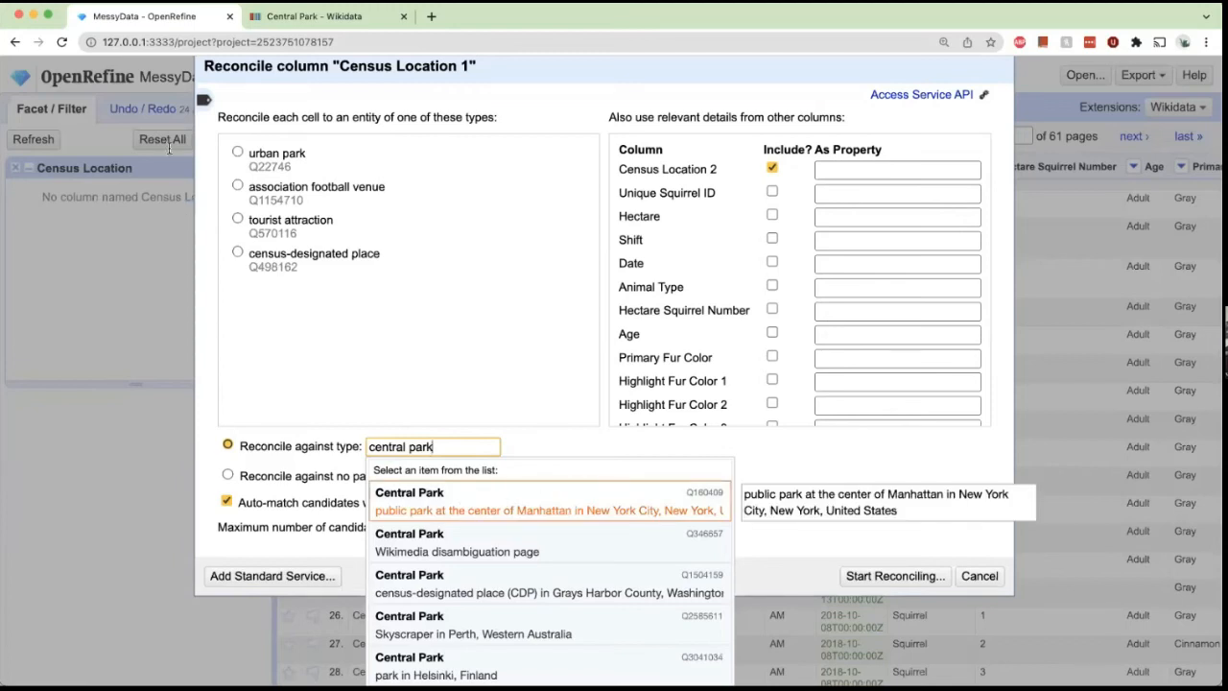
pyautogui.click(238, 151)
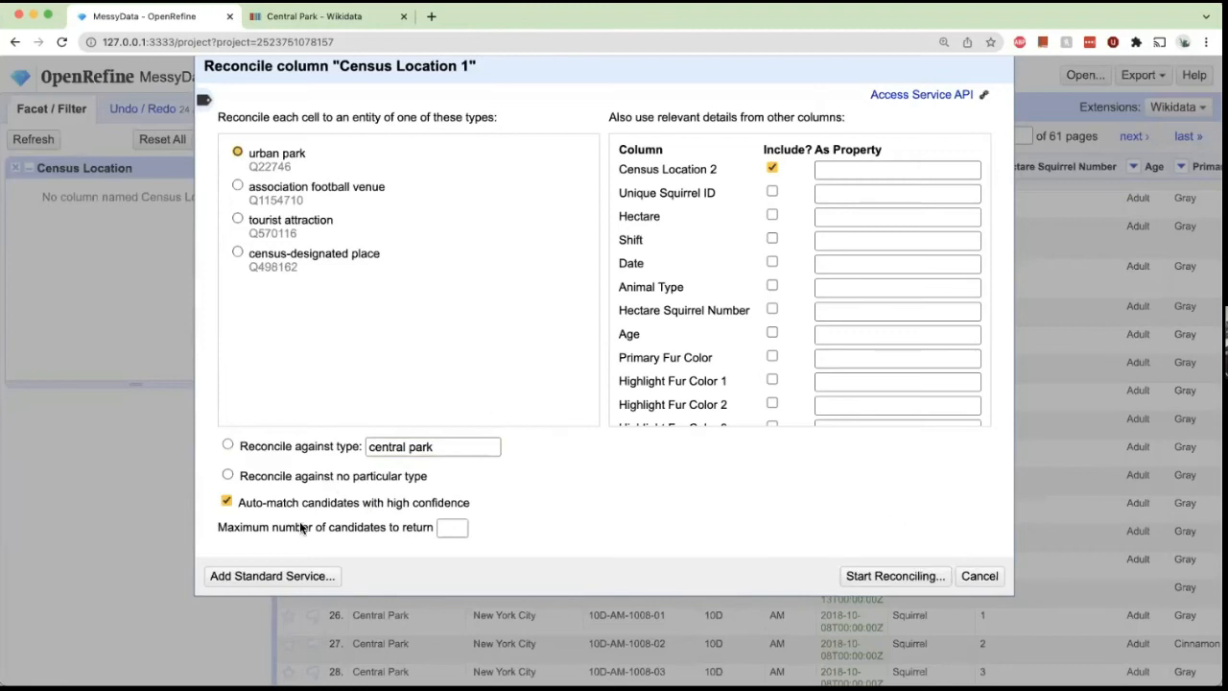
pyautogui.click(867, 575)
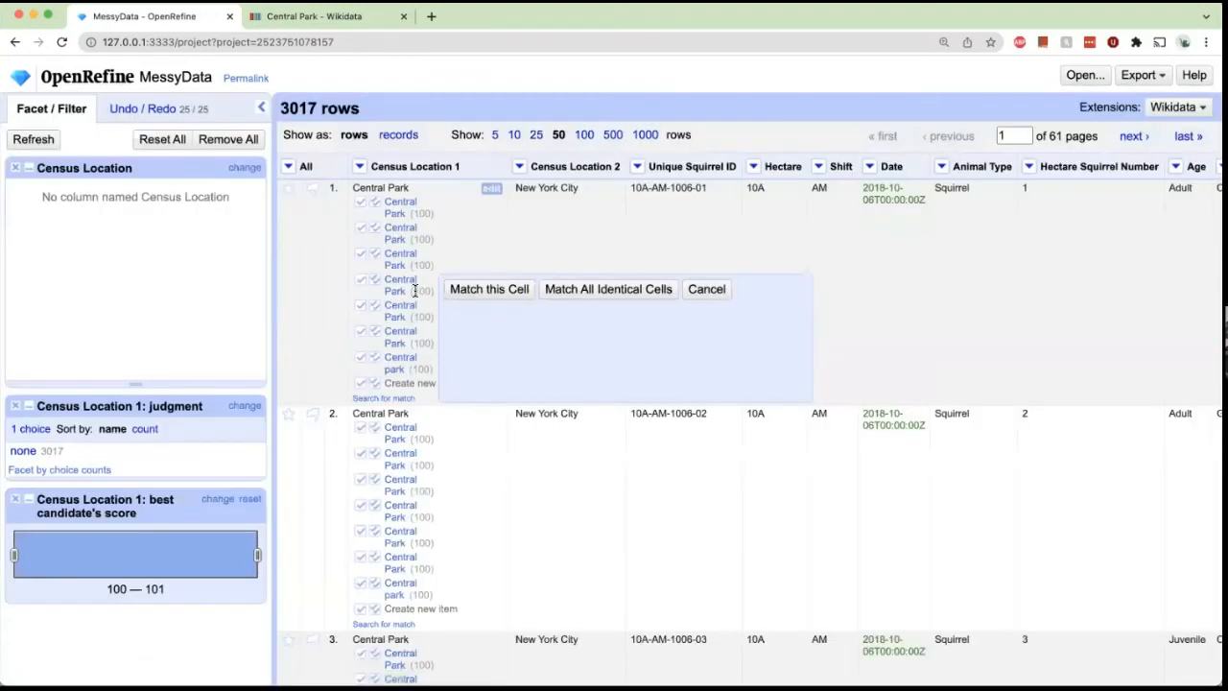
# Preview the Central Park candidate matches suggested for the first cell.
pyautogui.click(506, 287)
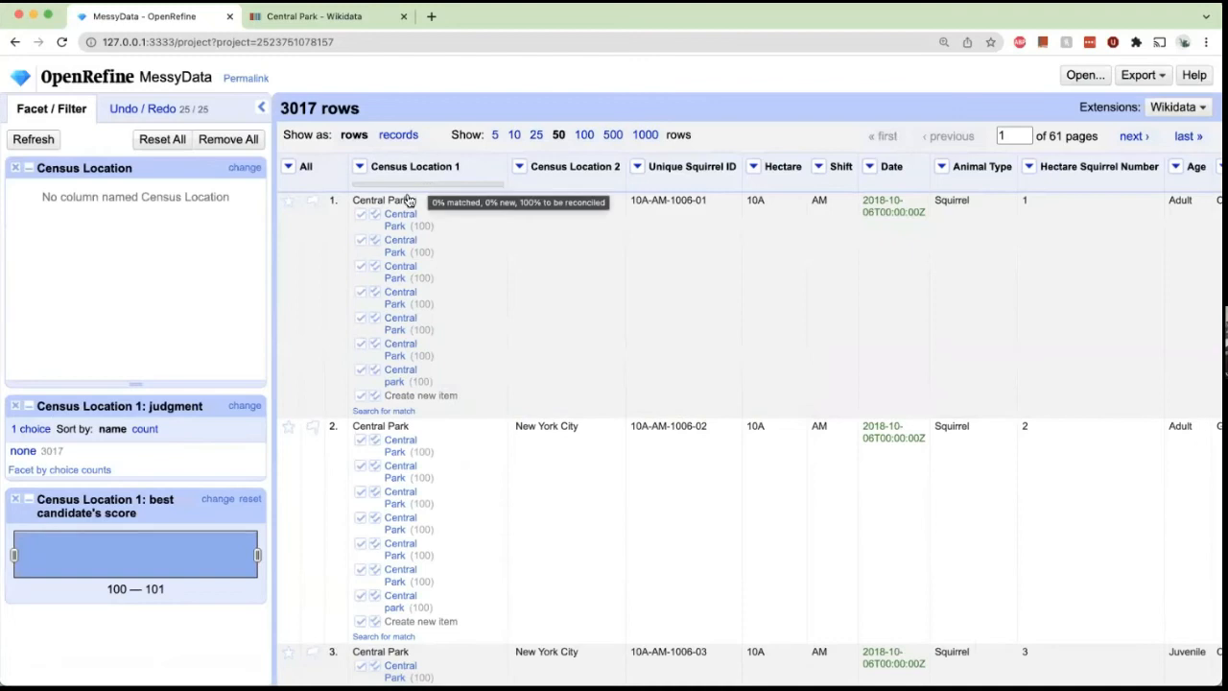
pyautogui.moveTo(387, 296)
pyautogui.scroll(-2, 386, 296)
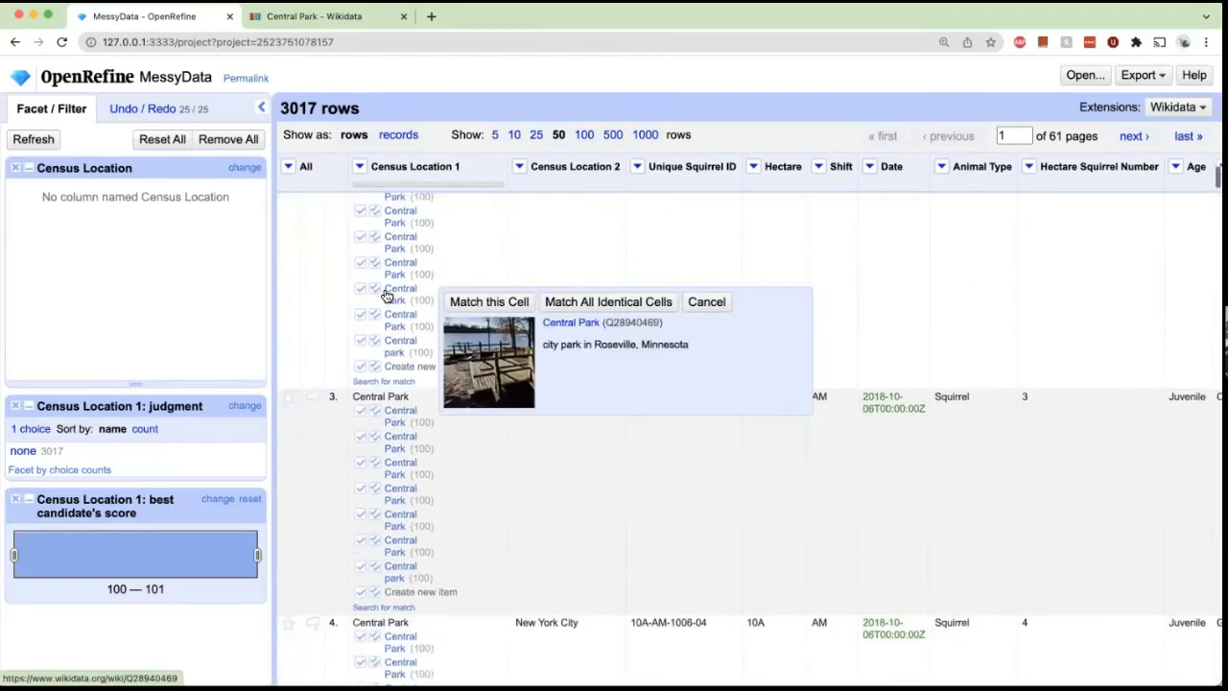
pyautogui.scroll(2, 387, 295)
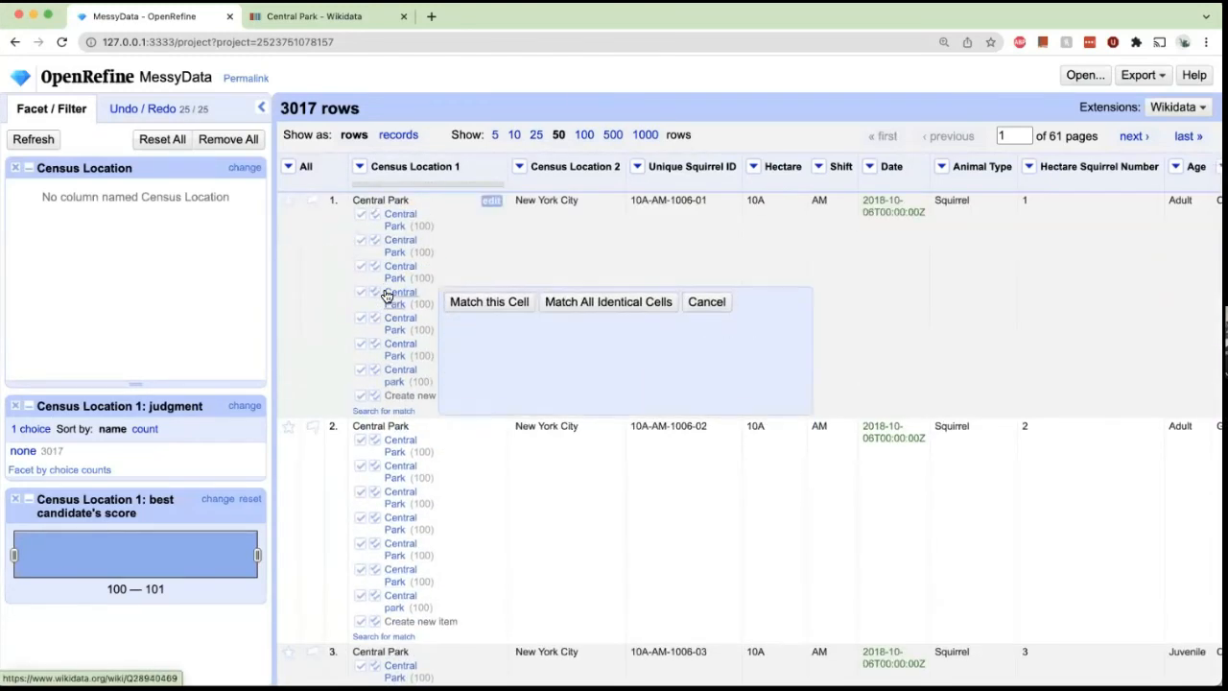
pyautogui.moveTo(400, 226)
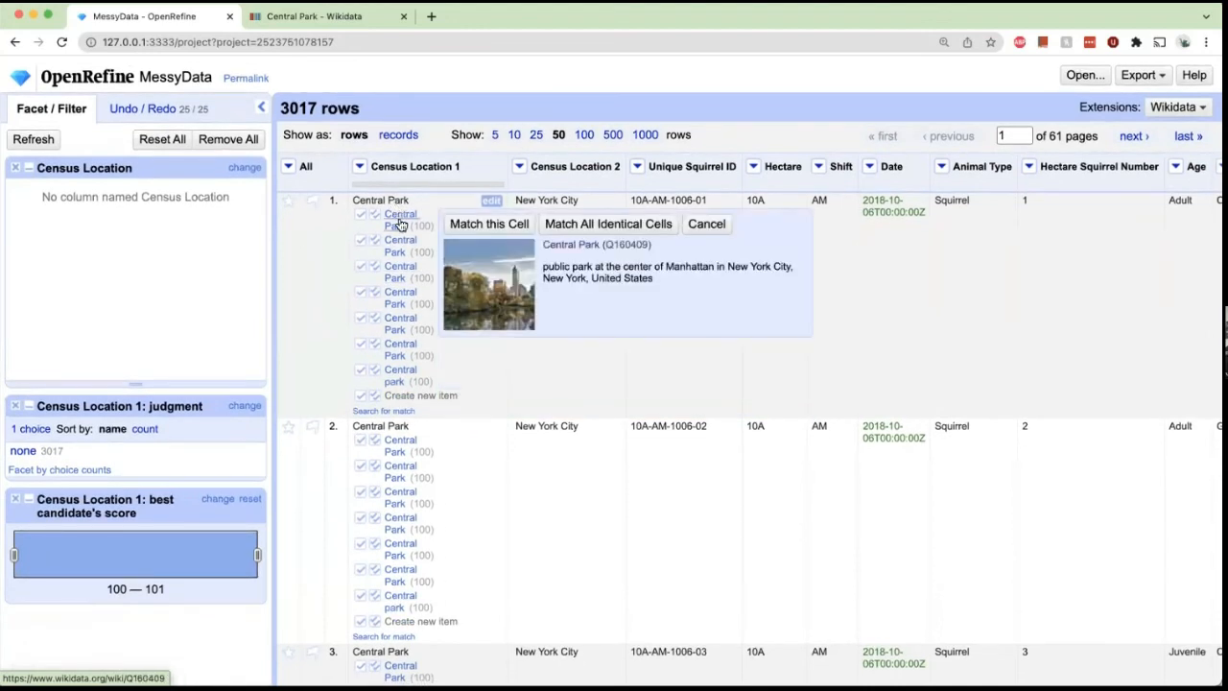
# Open the Central Park (Q160409) candidate's Wikidata page and browse its statements.
pyautogui.keyDown('super'); pyautogui.click(549, 245); pyautogui.keyUp('super')
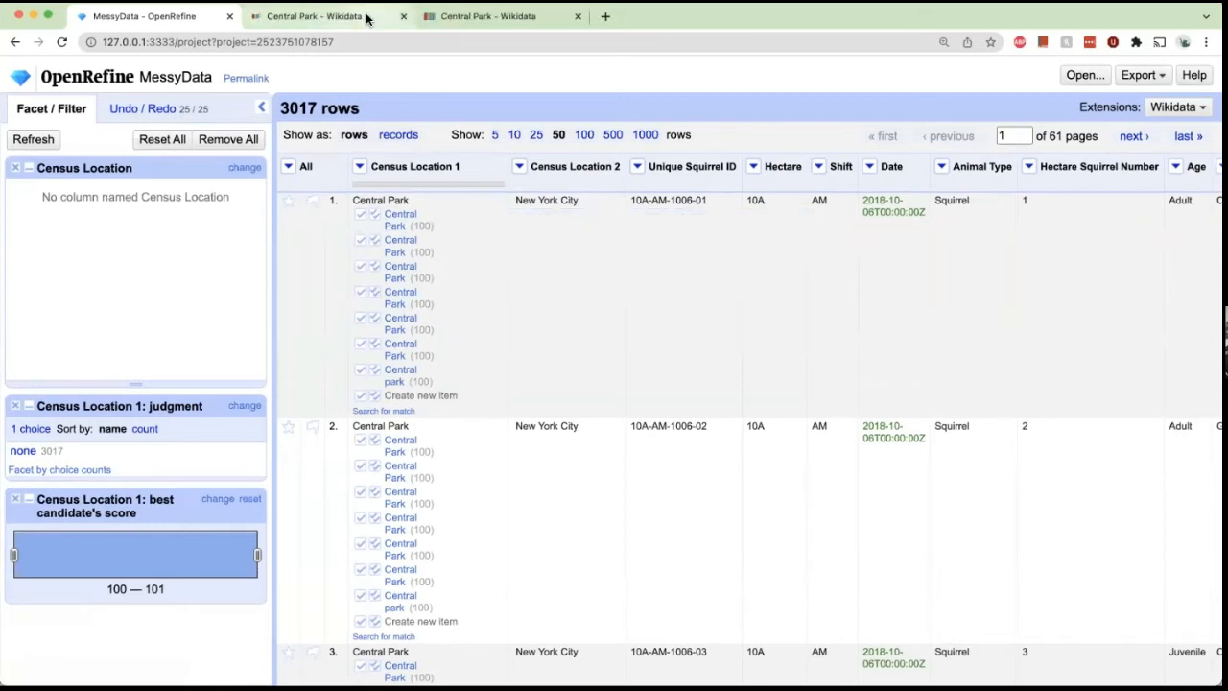
pyautogui.click(366, 17)
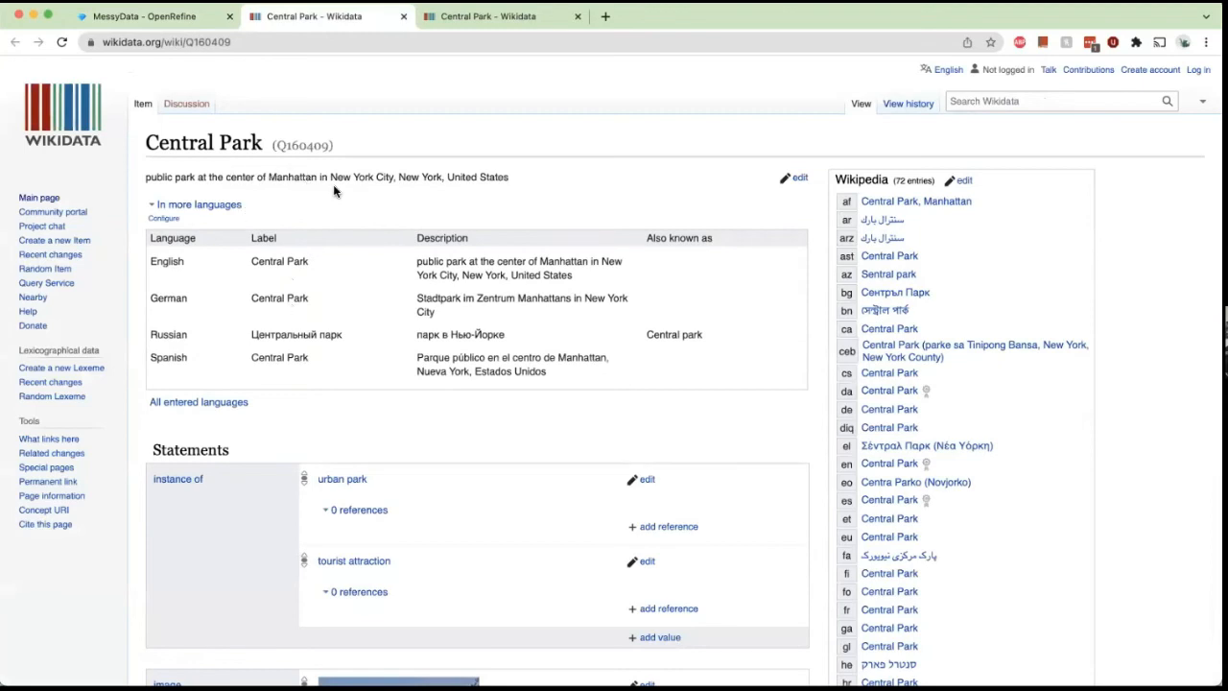
pyautogui.scroll(-10, 333, 190)
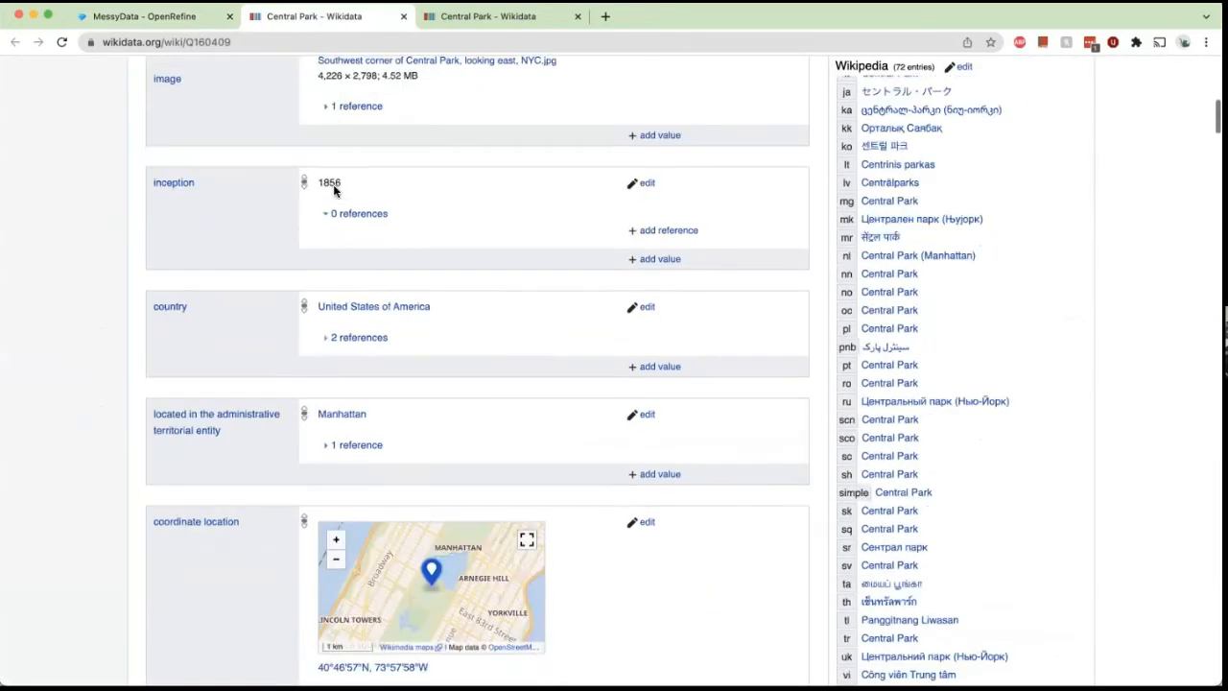
pyautogui.scroll(-6, 334, 190)
pyautogui.scroll(8, 336, 185)
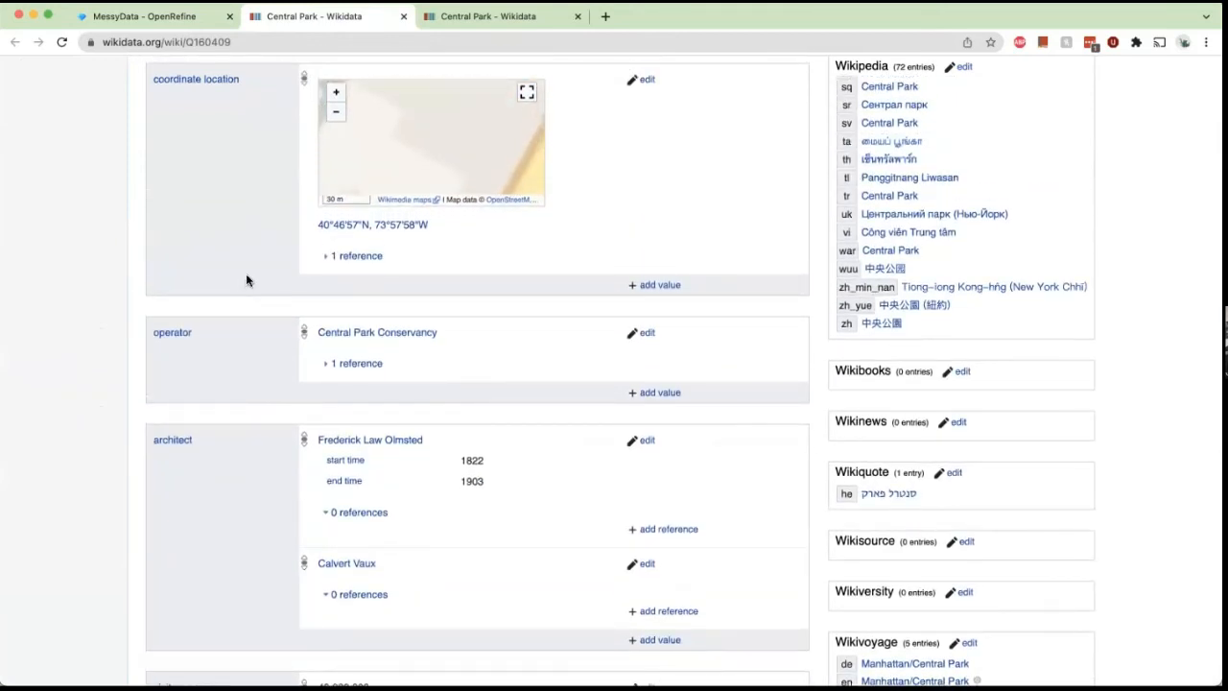
pyautogui.scroll(-2, 247, 279)
pyautogui.scroll(15, 246, 279)
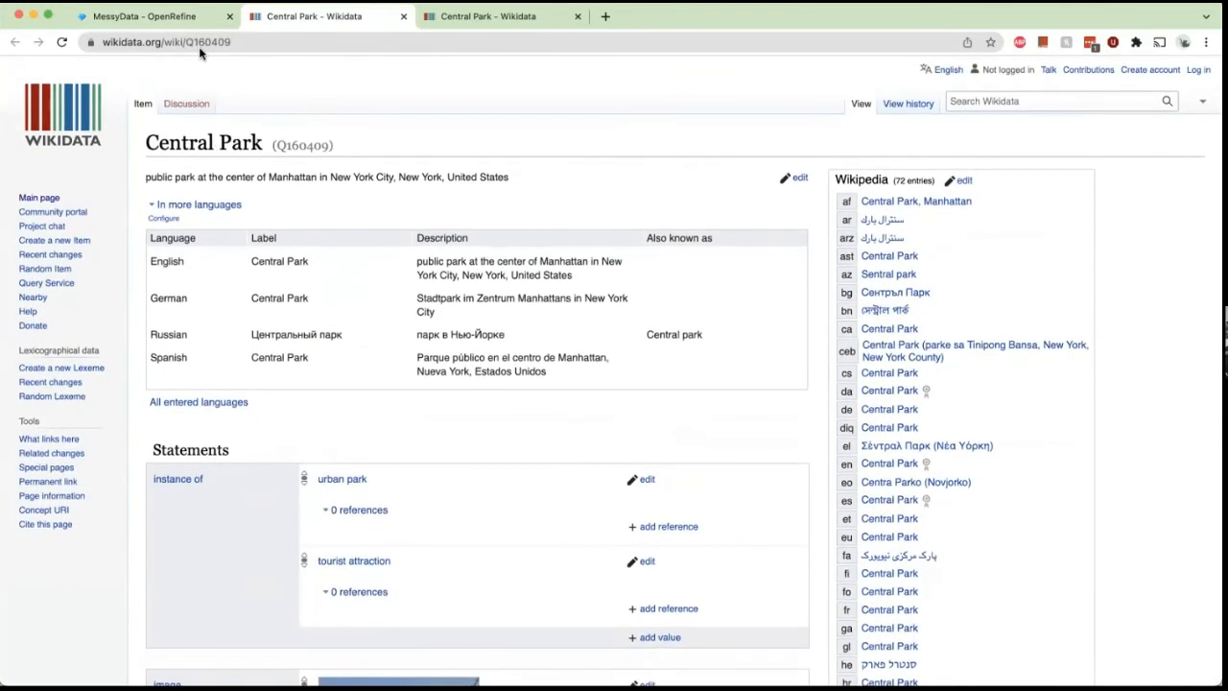
# Match the Central Park (Q160409) candidate to this cell and all identical cells in Census Location 1.
pyautogui.click(198, 18)
pyautogui.moveTo(395, 220)
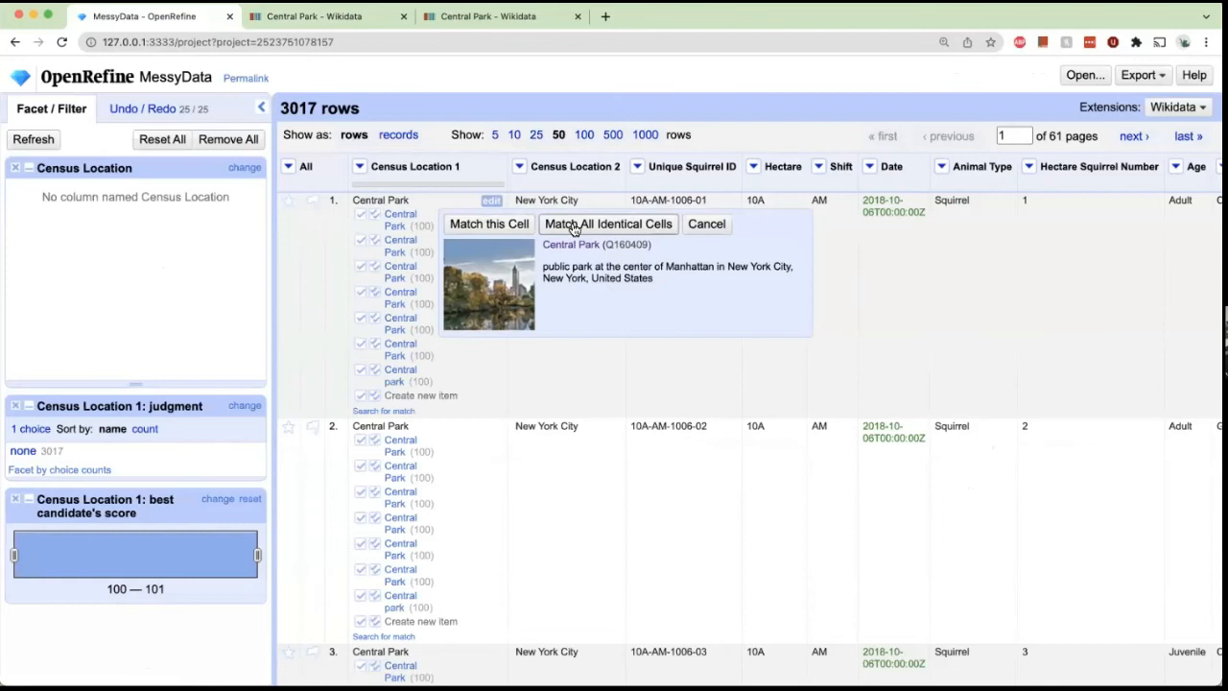
pyautogui.click(375, 216)
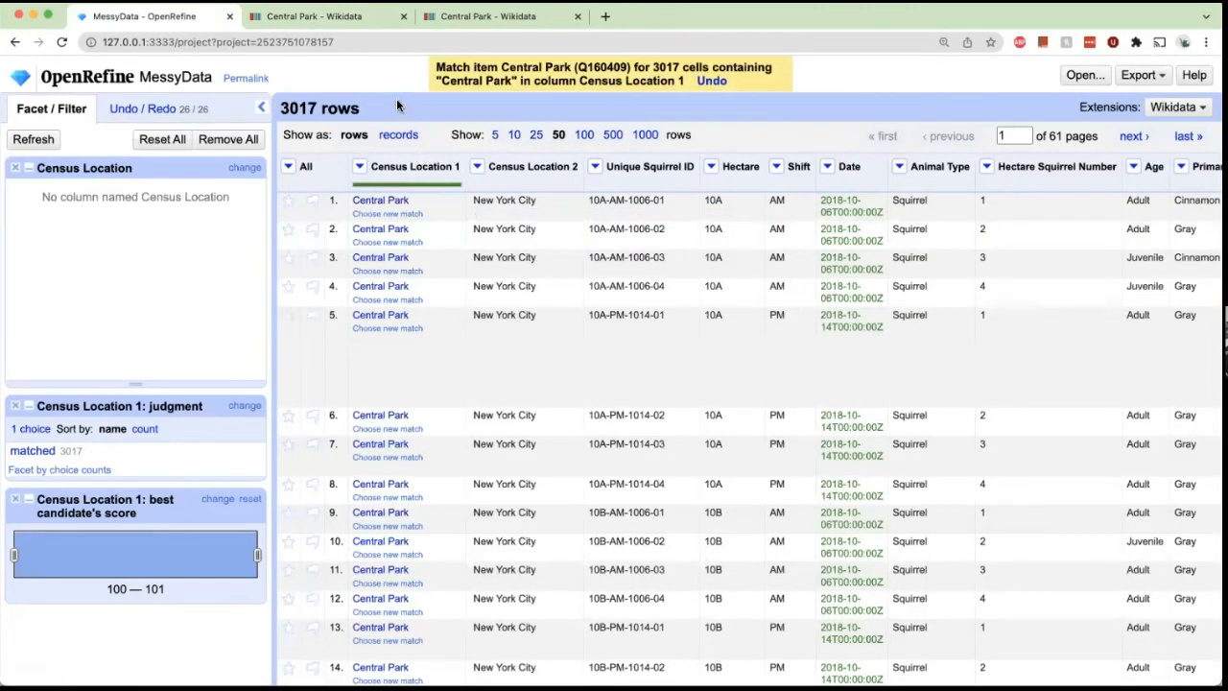
# Browse the Central Park Wikidata item's statements to see which properties are available.
pyautogui.moveTo(399, 201)
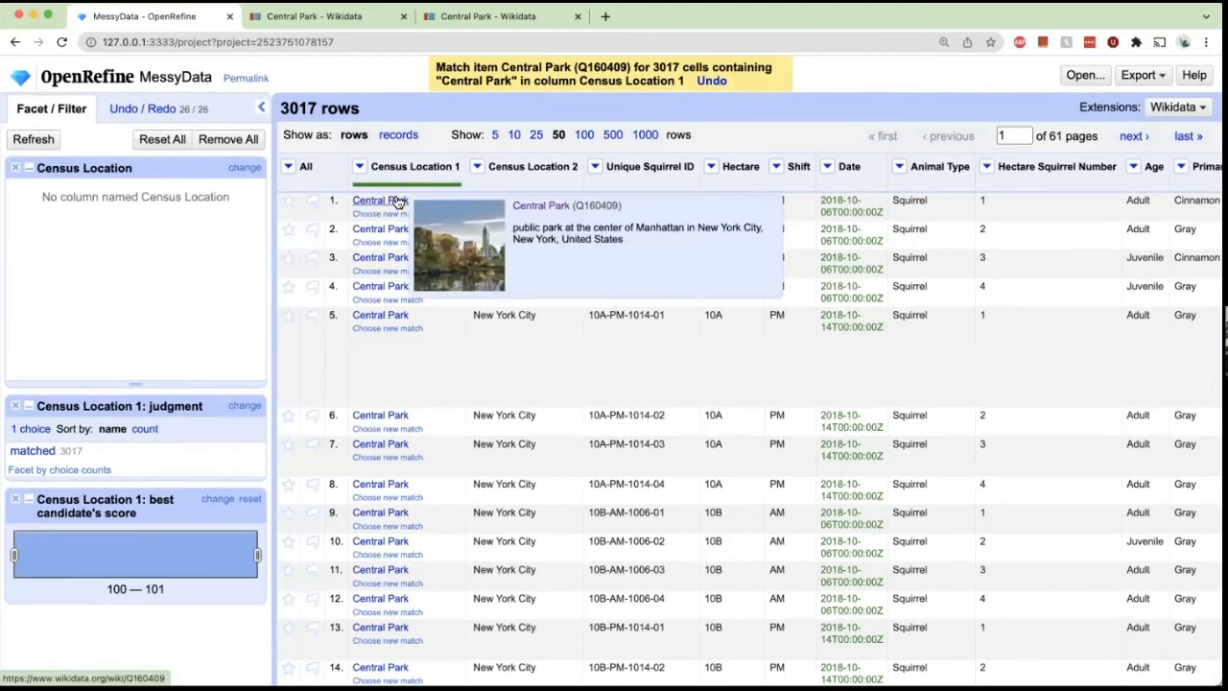
pyautogui.click(288, 14)
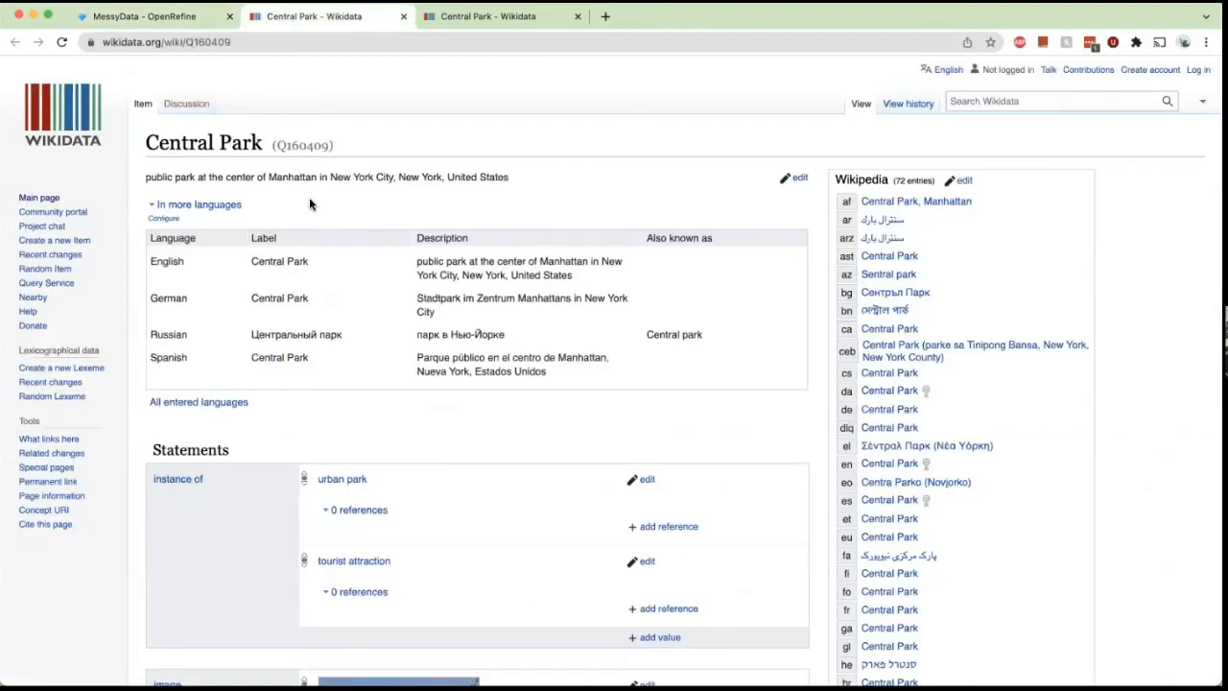
pyautogui.scroll(-5, 309, 203)
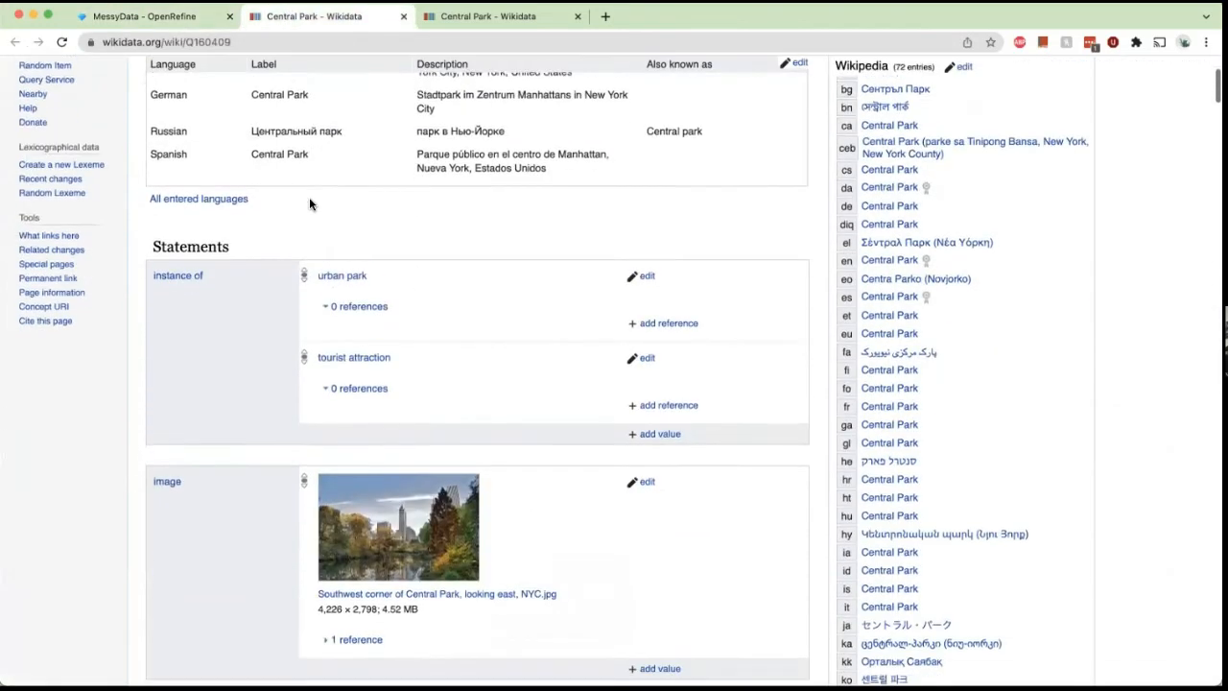
pyautogui.scroll(-2, 309, 203)
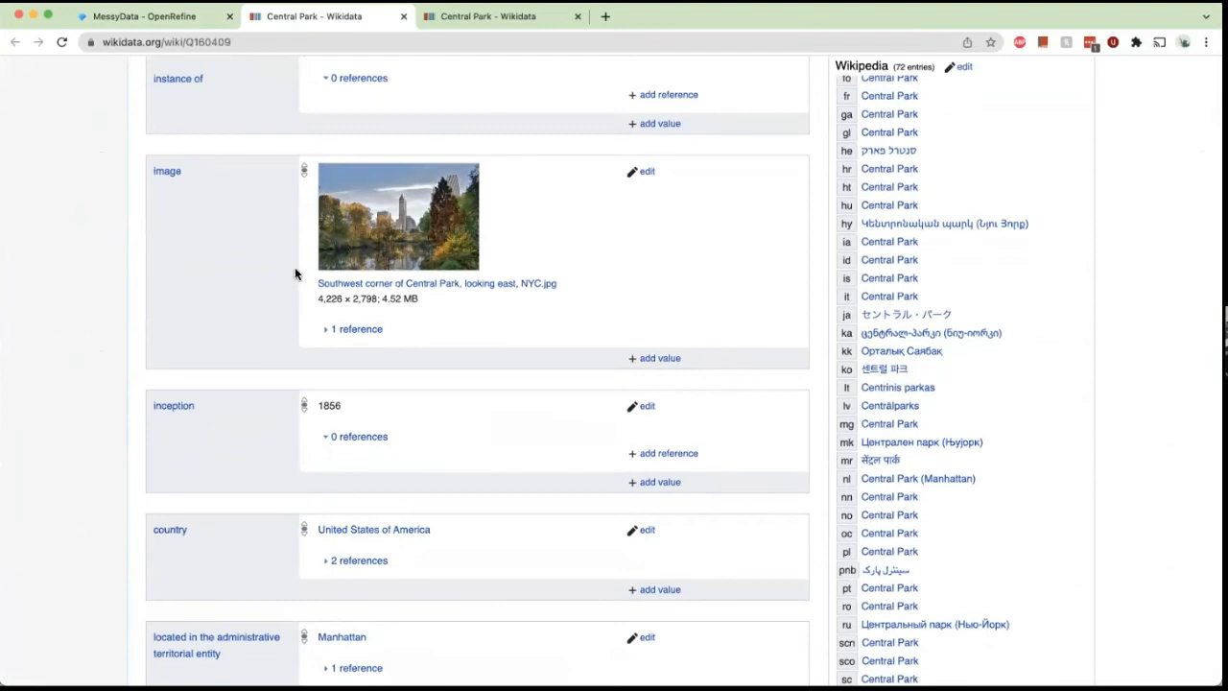
pyautogui.scroll(-3, 296, 272)
pyautogui.scroll(-5, 296, 274)
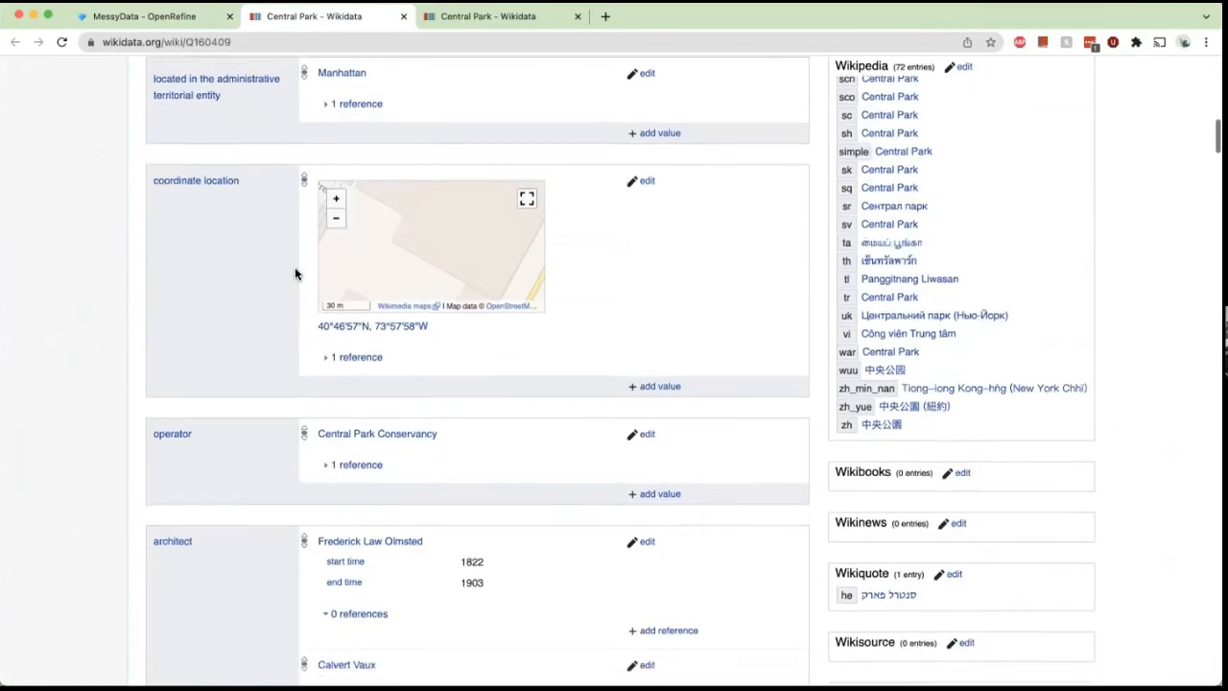
pyautogui.scroll(-2, 296, 273)
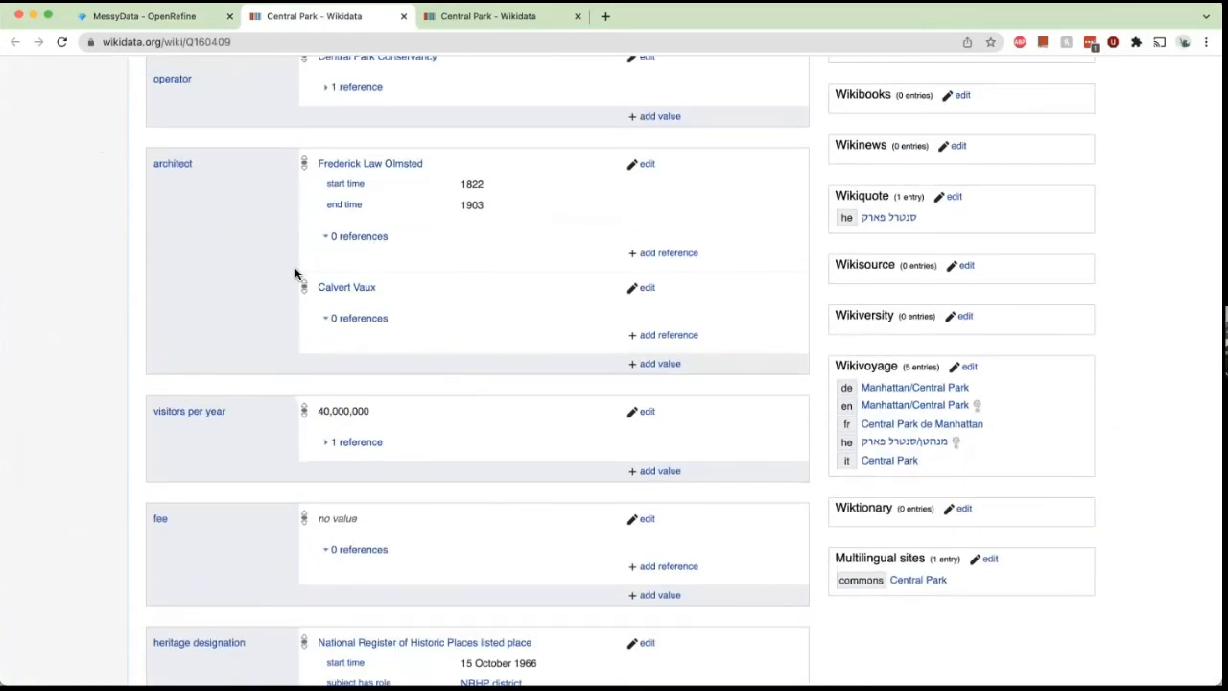
pyautogui.scroll(-3, 294, 273)
pyautogui.click(181, 17)
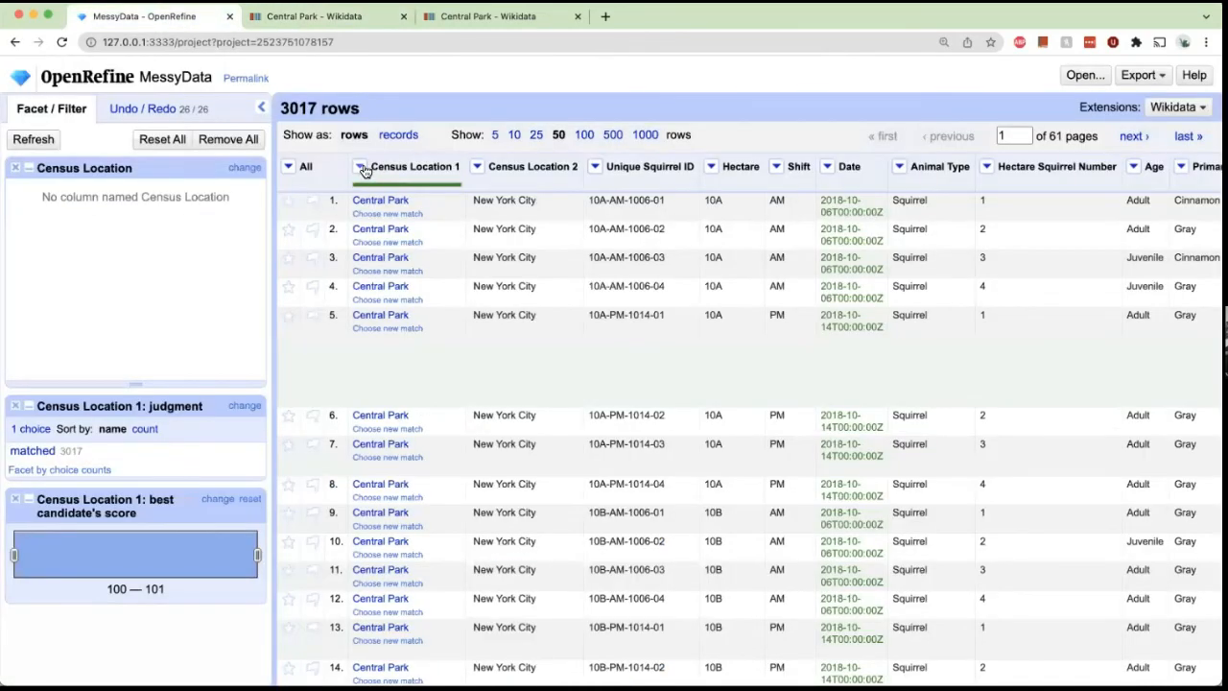
# Add a column from Census Location 1's reconciled values using the phone number property.
pyautogui.click(363, 169)
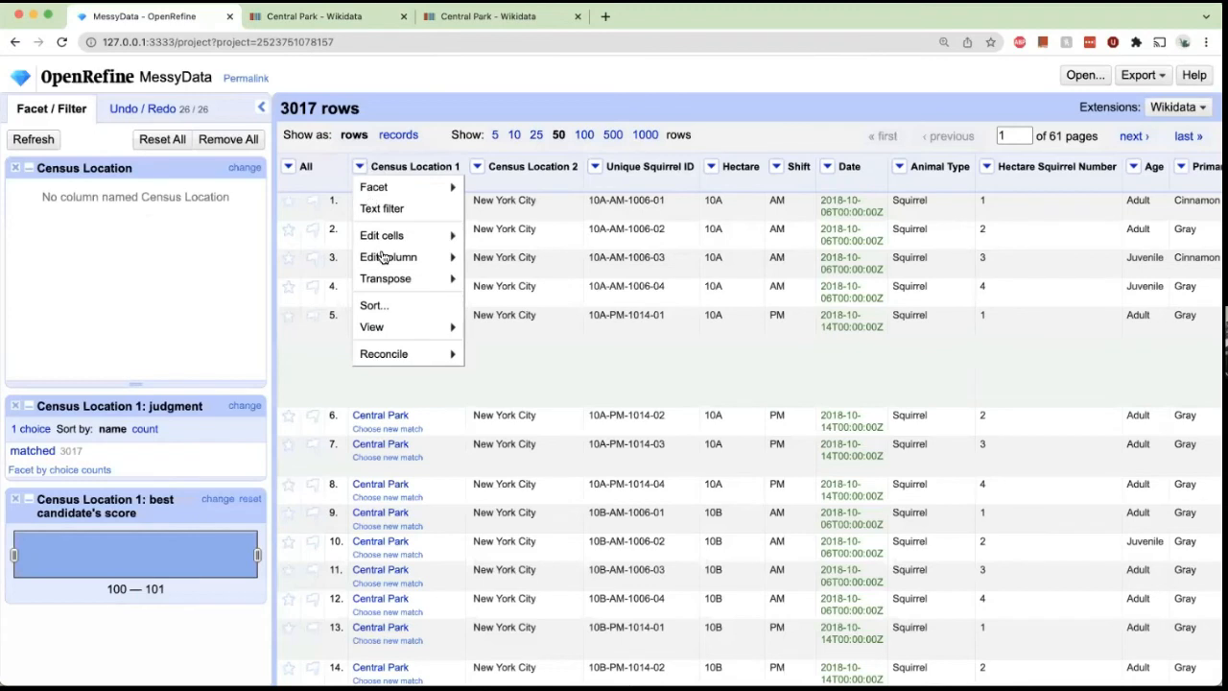
pyautogui.moveTo(384, 258)
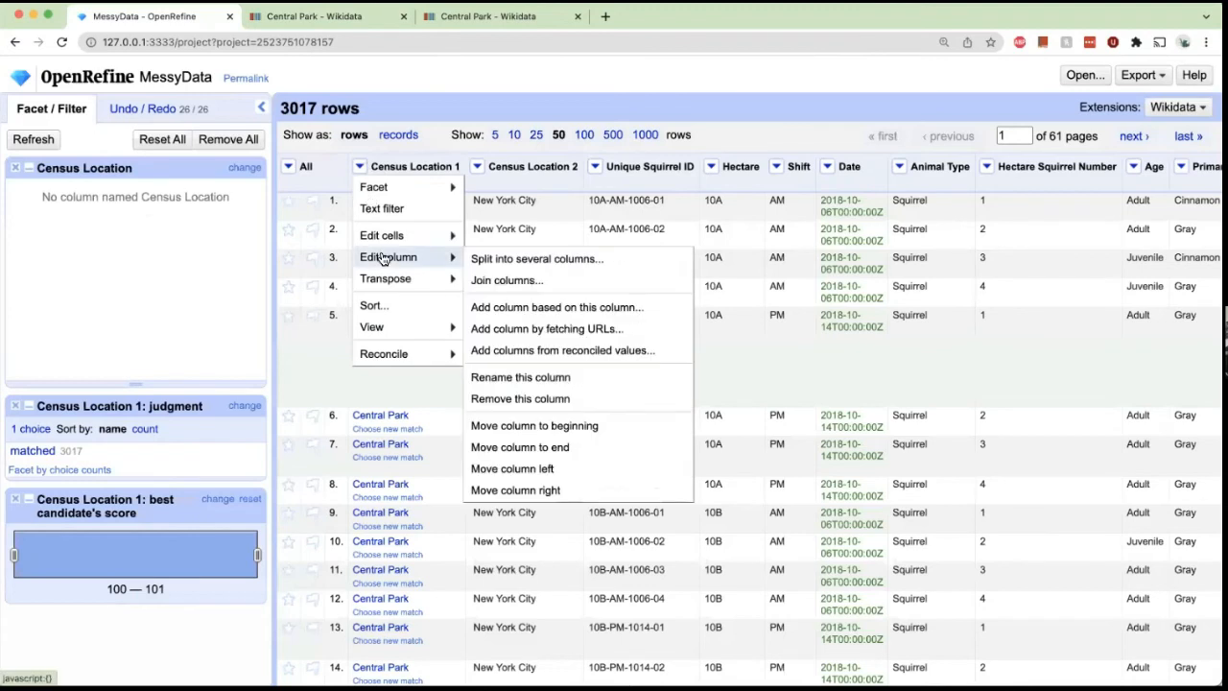
pyautogui.click(527, 351)
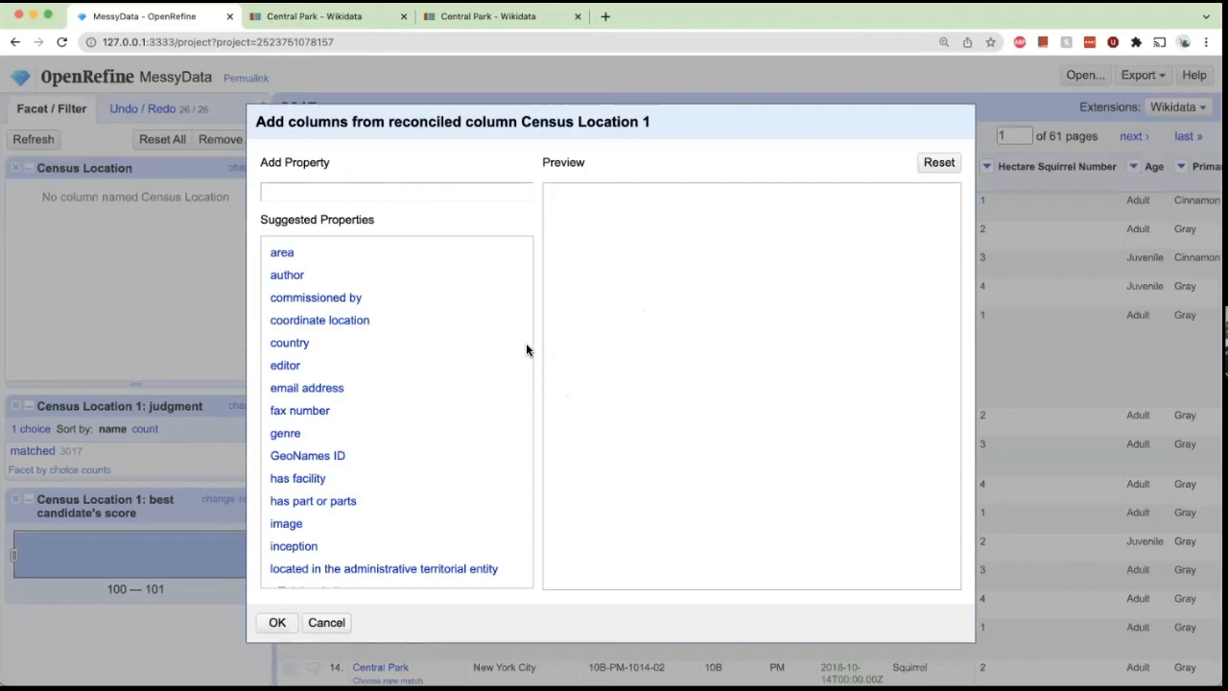
pyautogui.scroll(-3, 412, 286)
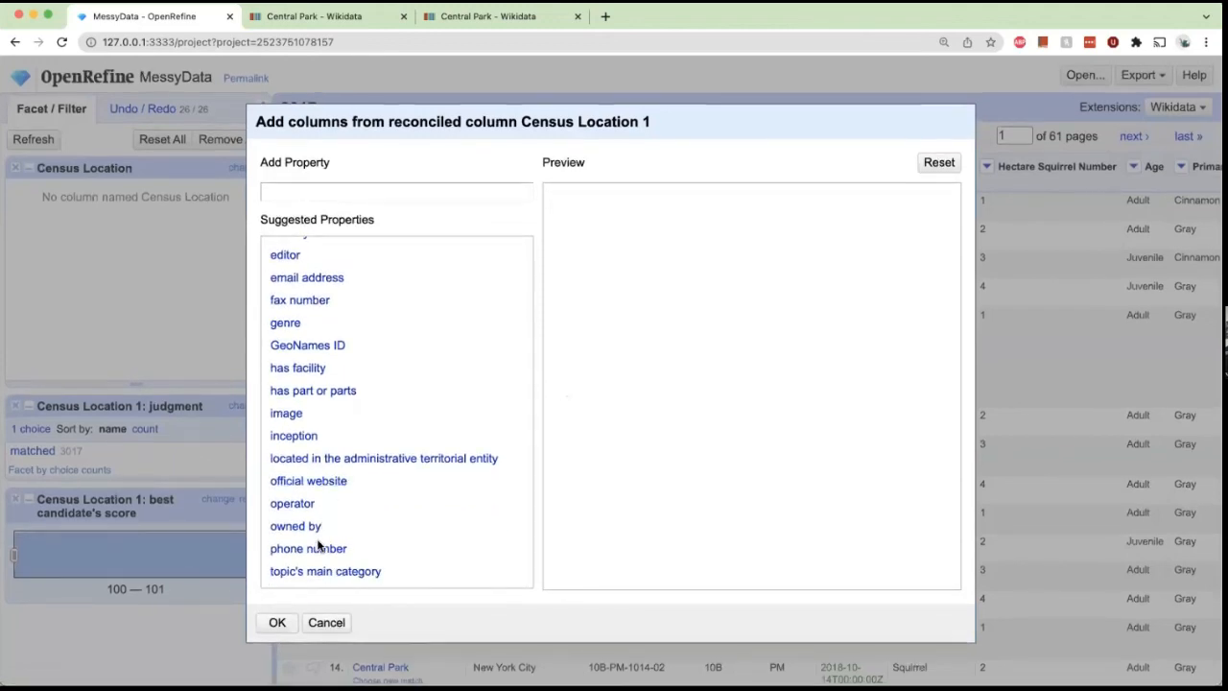
pyautogui.click(320, 549)
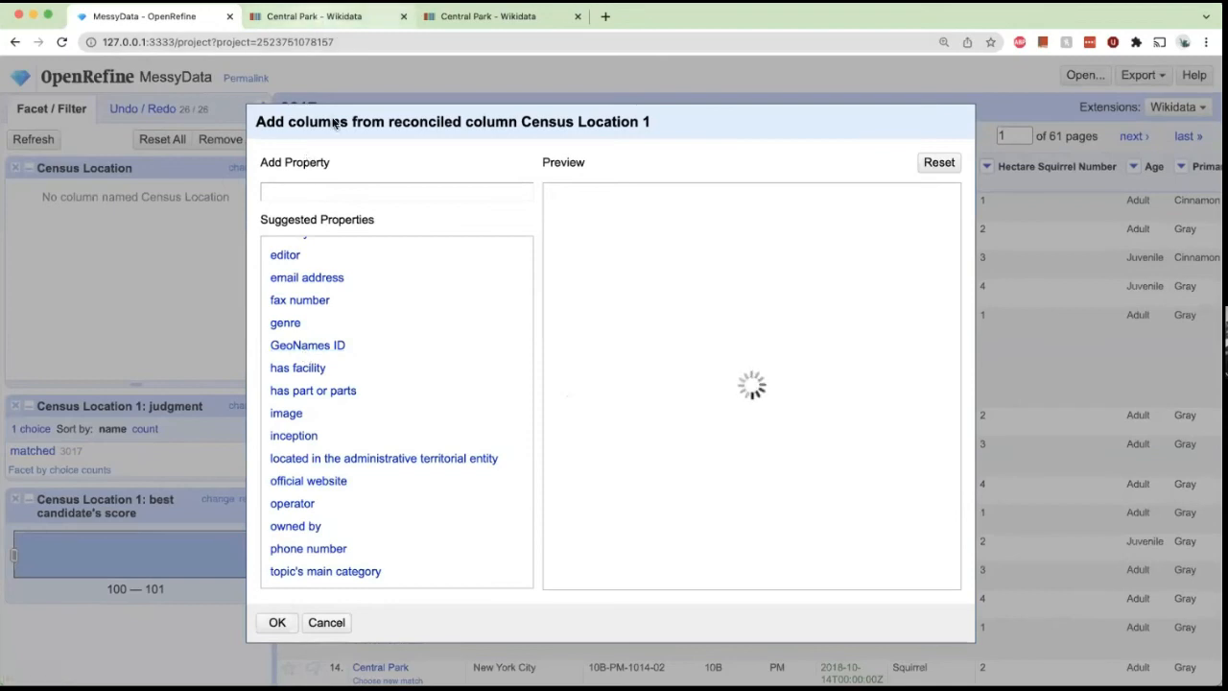
# Review the statements on the Central Park Wikidata page.
pyautogui.click(321, 16)
pyautogui.scroll(2, 310, 293)
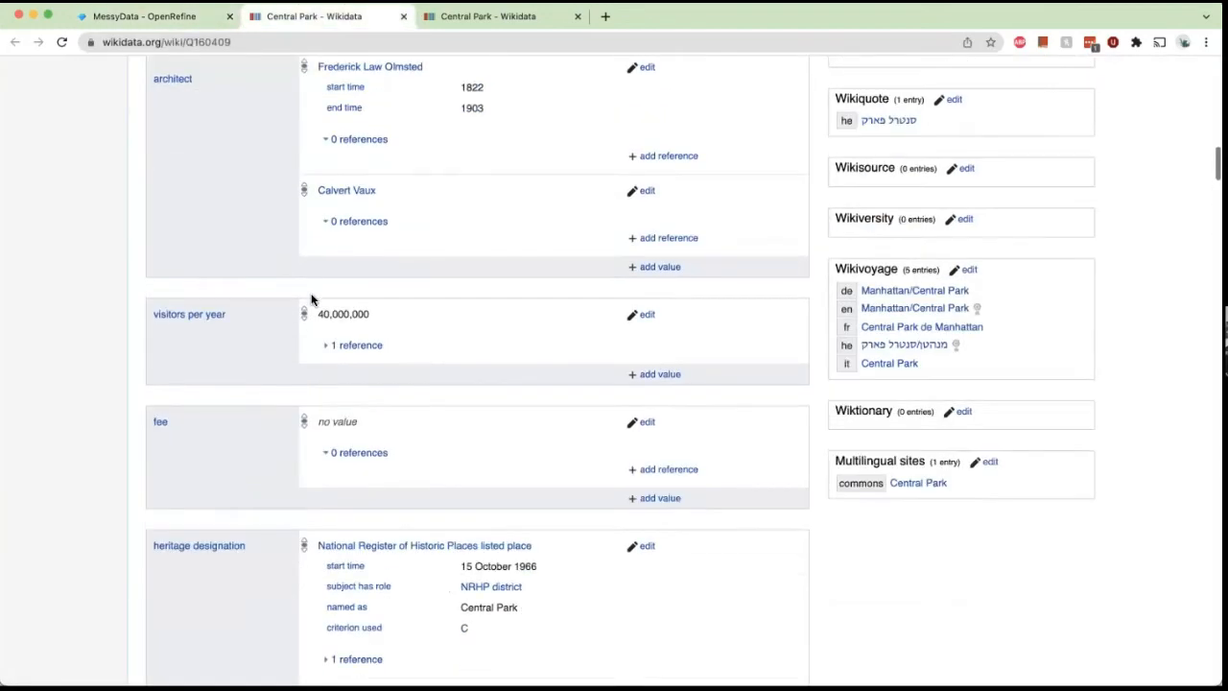
pyautogui.scroll(5, 311, 299)
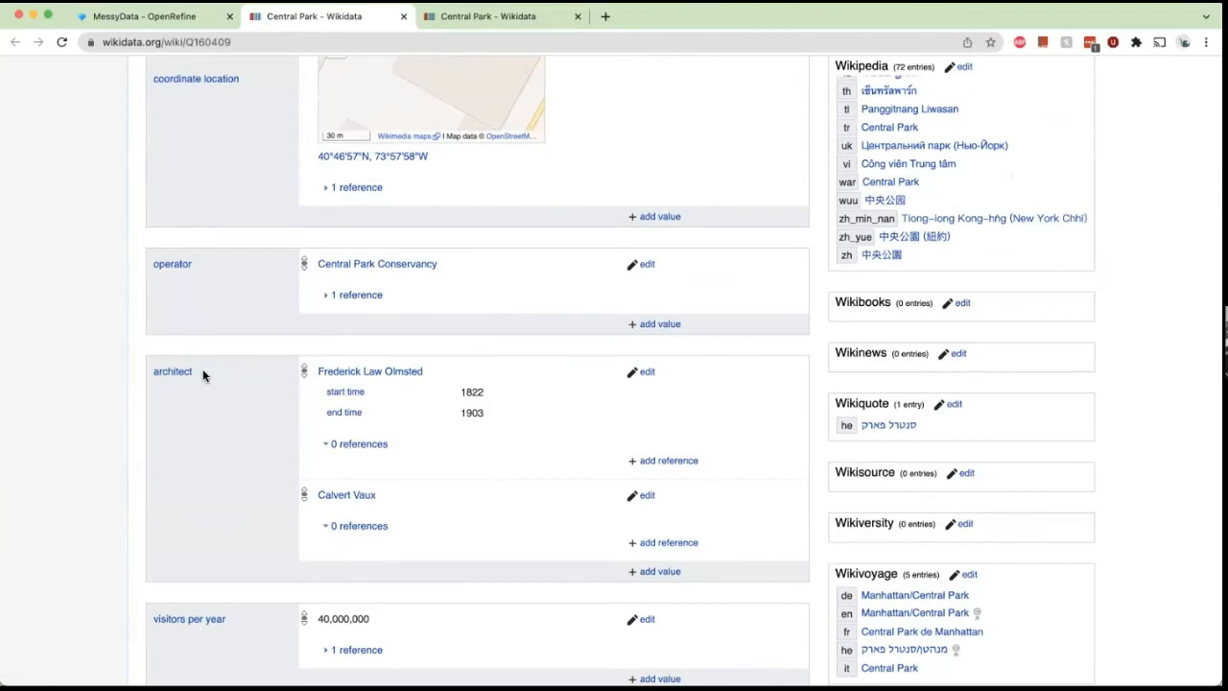
# Add the architect property to the reconciled-values preview for Census Location 1.
pyautogui.click(153, 16)
pyautogui.click(387, 195)
pyautogui.write('architect')
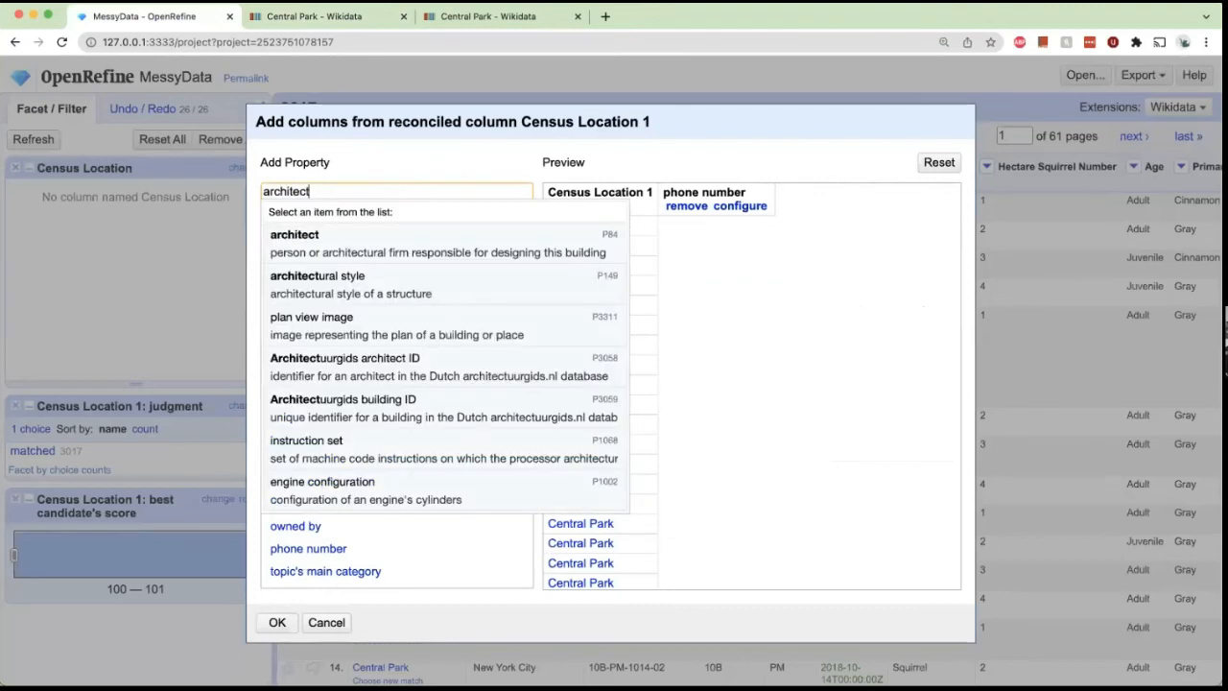
pyautogui.click(396, 236)
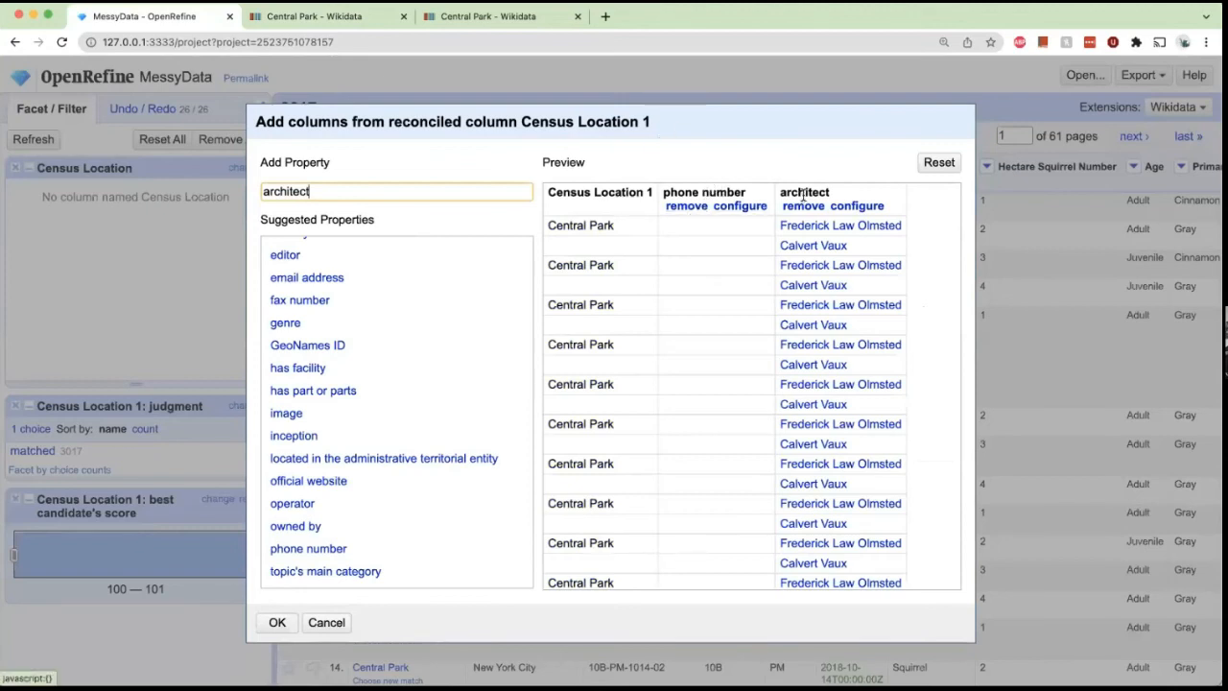
# Remove the phone number column from the preview and apply the new architect column.
pyautogui.scroll(-10, 797, 240)
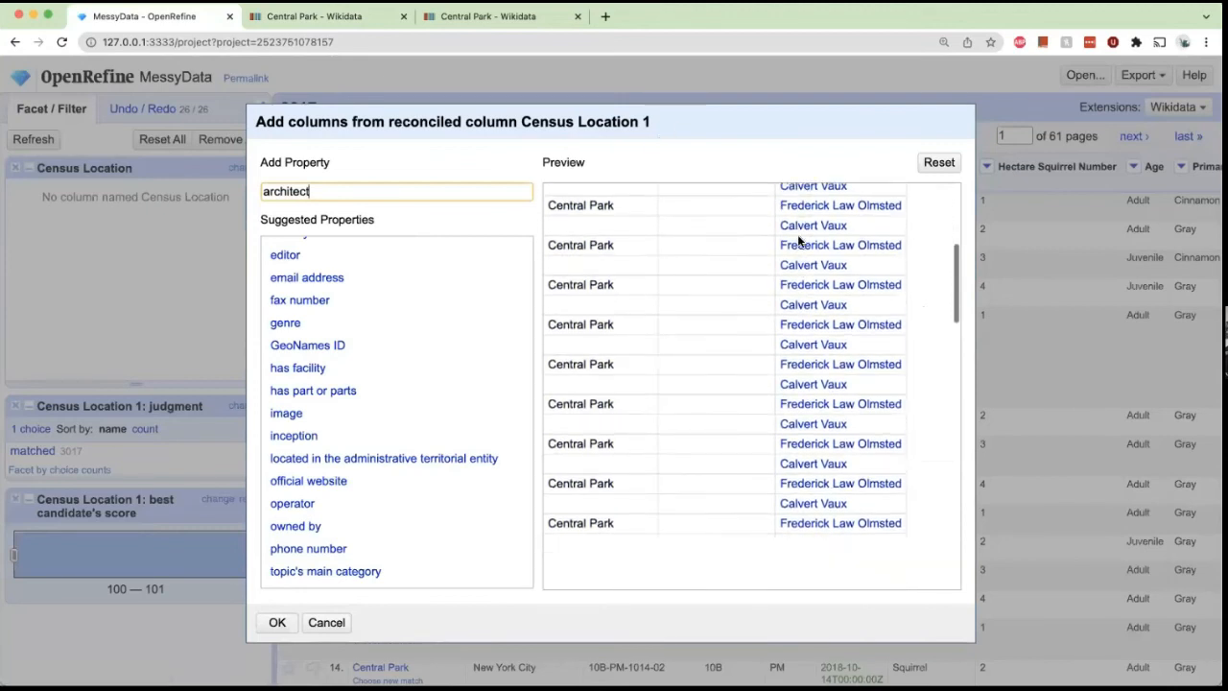
pyautogui.scroll(10, 797, 234)
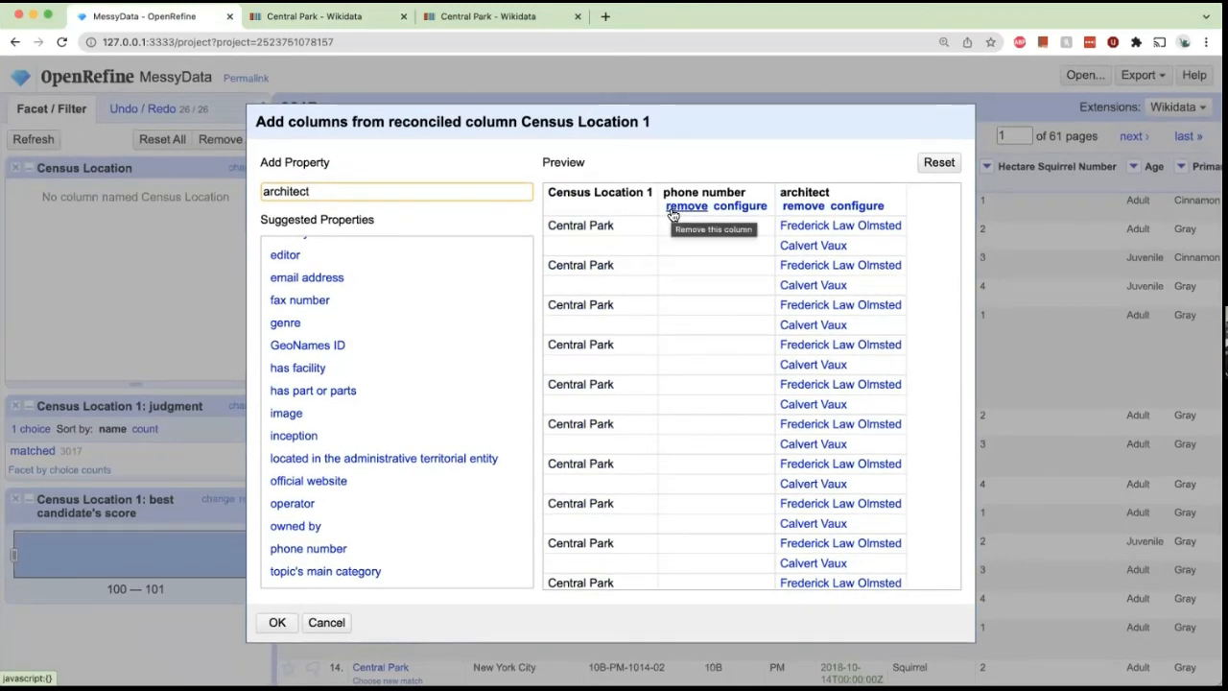
pyautogui.click(674, 210)
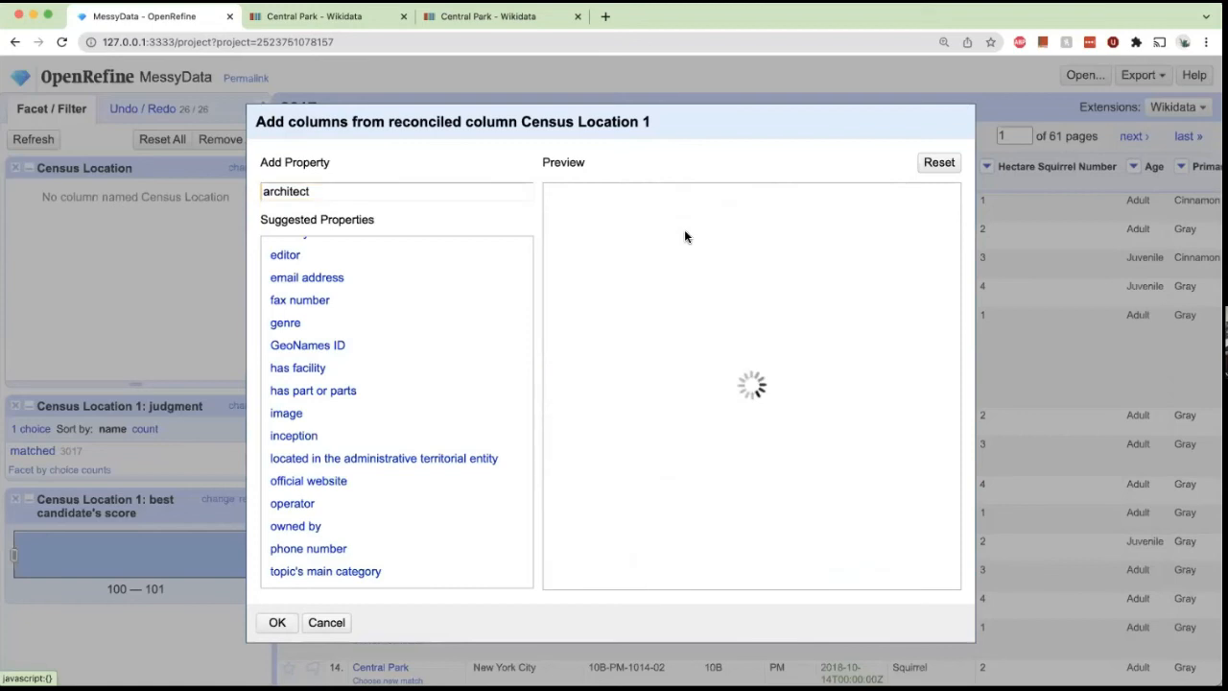
pyautogui.scroll(-5, 712, 237)
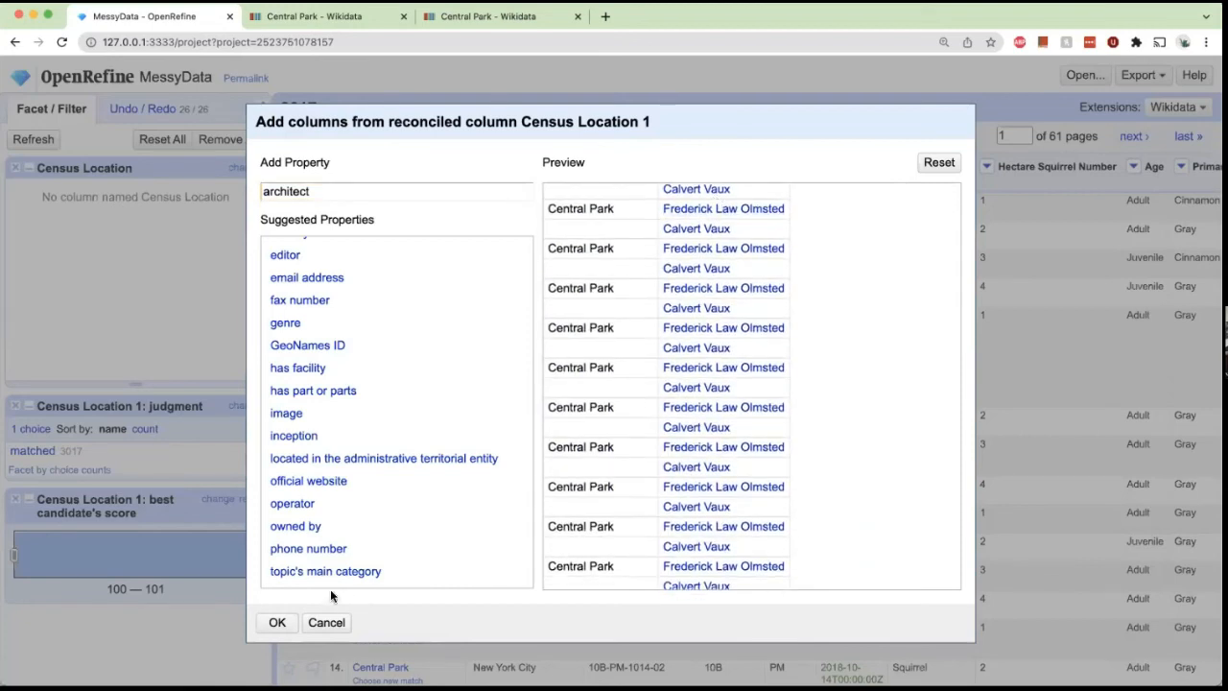
pyautogui.click(276, 622)
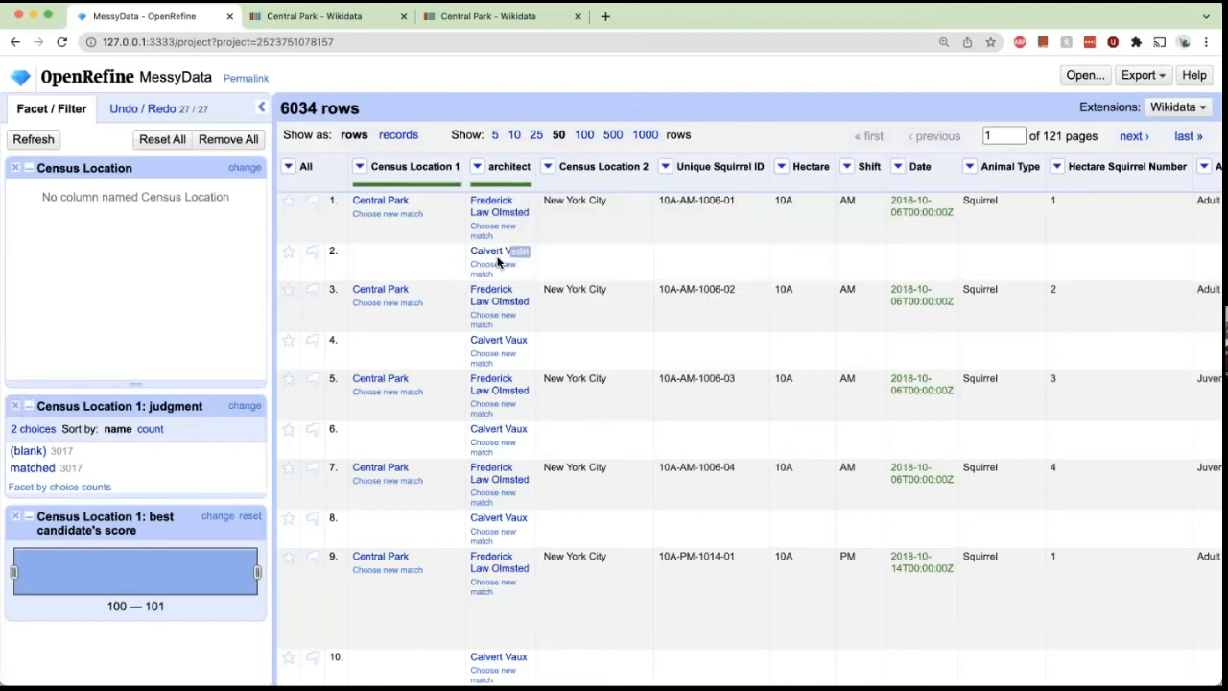
# Undo the data extension, reverting the project to the Central Park match step.
pyautogui.moveTo(494, 215)
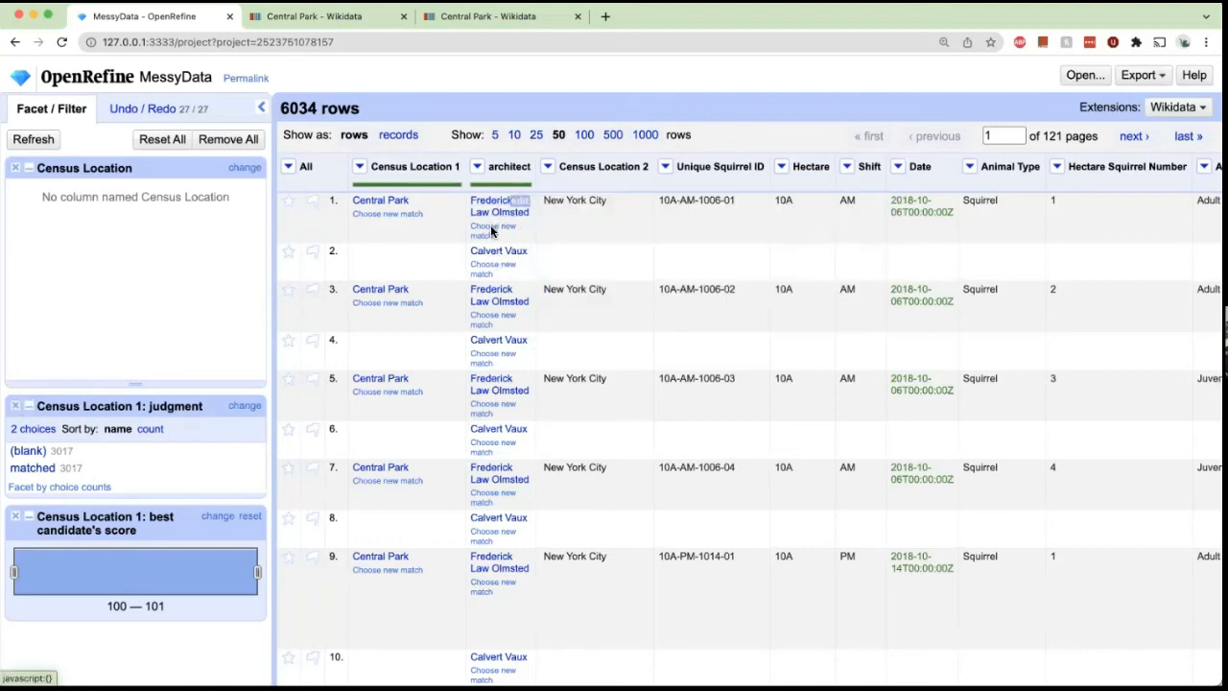
pyautogui.moveTo(491, 253)
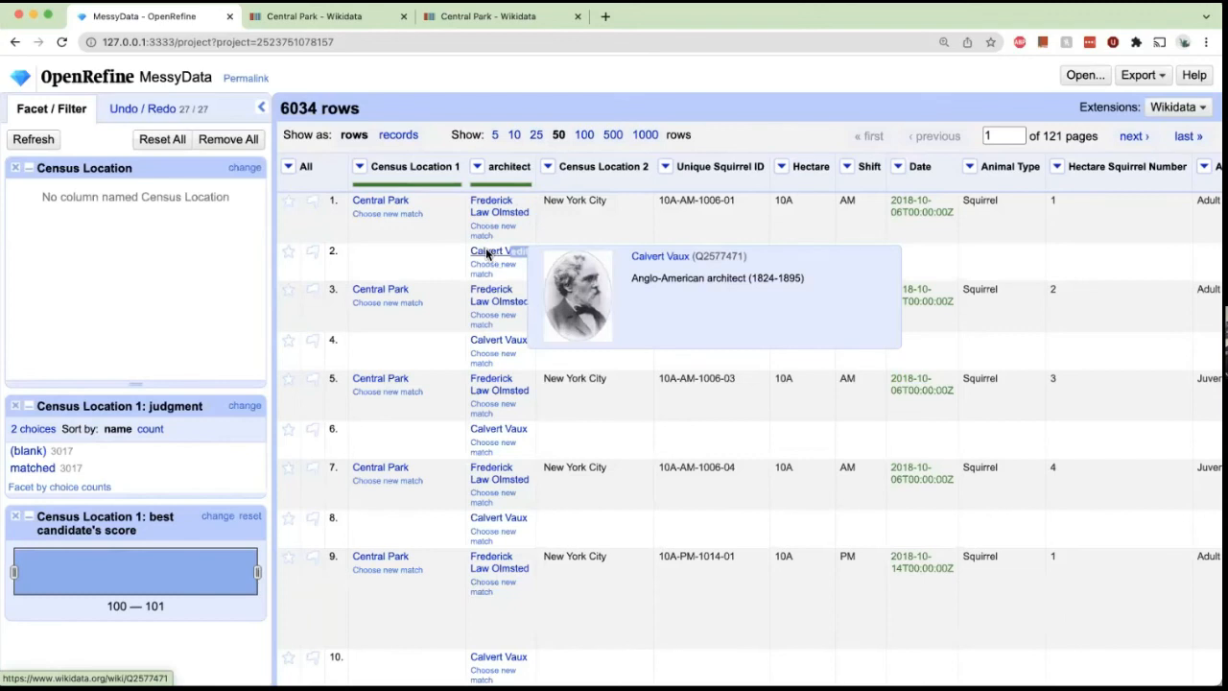
pyautogui.click(173, 108)
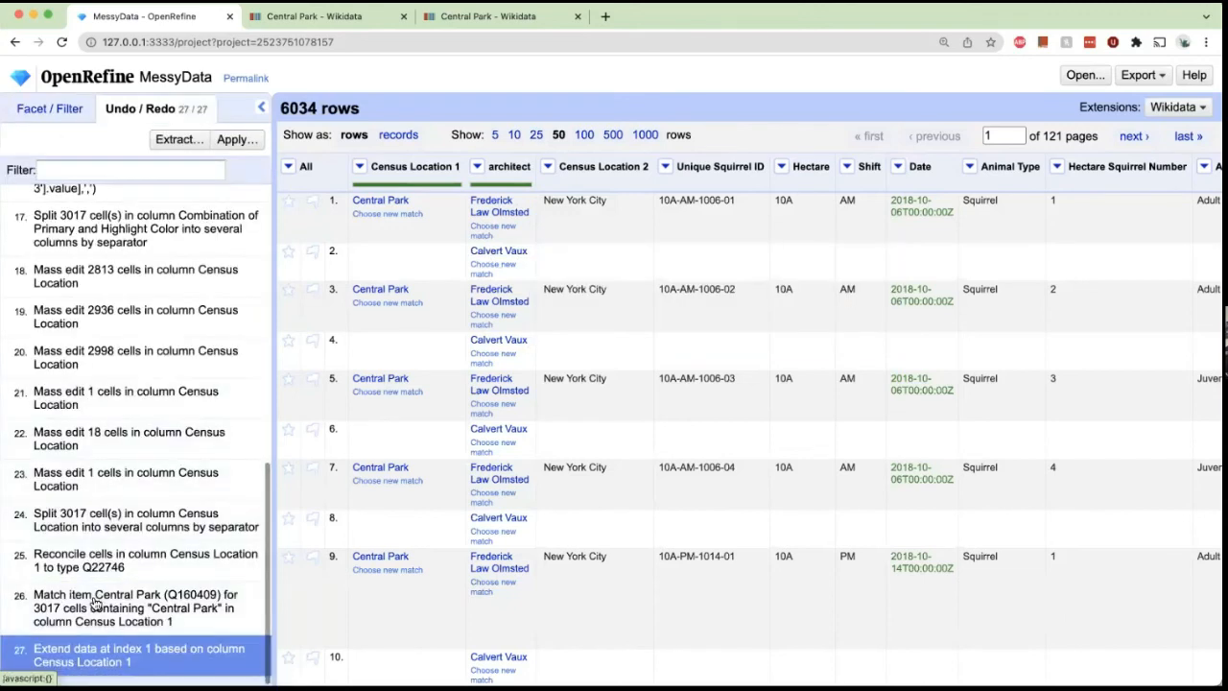
pyautogui.click(93, 597)
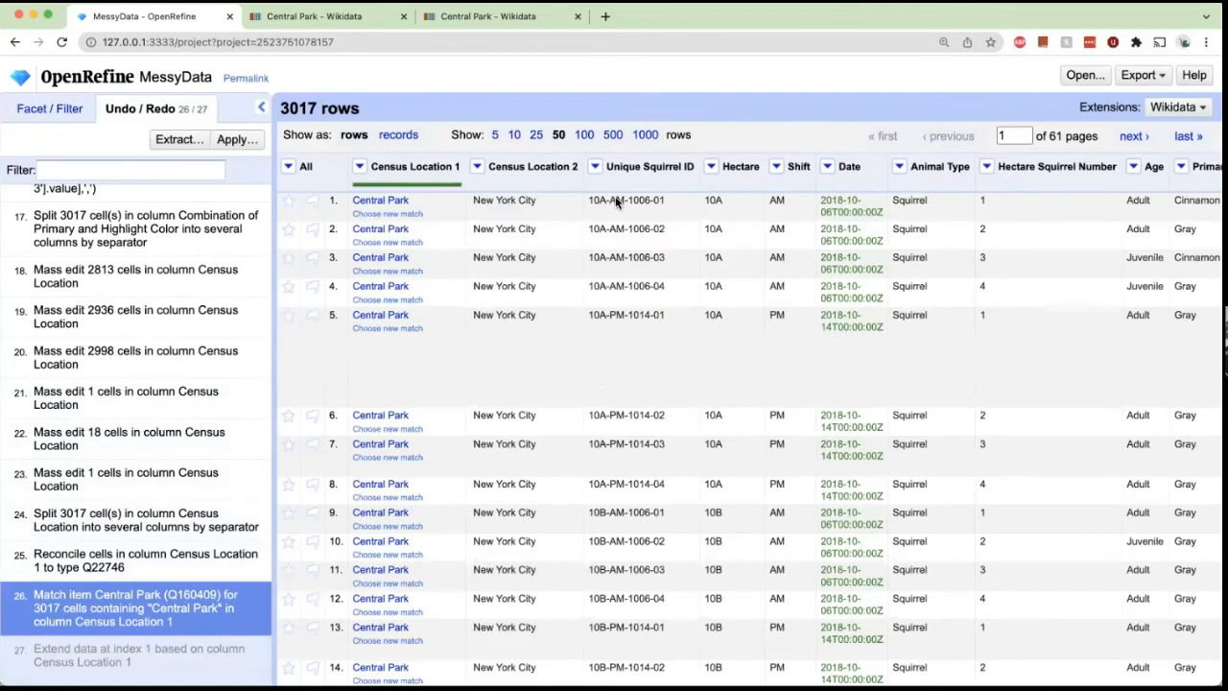
# Reconcile the Primary Fur Color column against Wikidata (en) using the color (Q1075) type.
pyautogui.hscroll(5, 950, 288)
pyautogui.hscroll(1, 1007, 211)
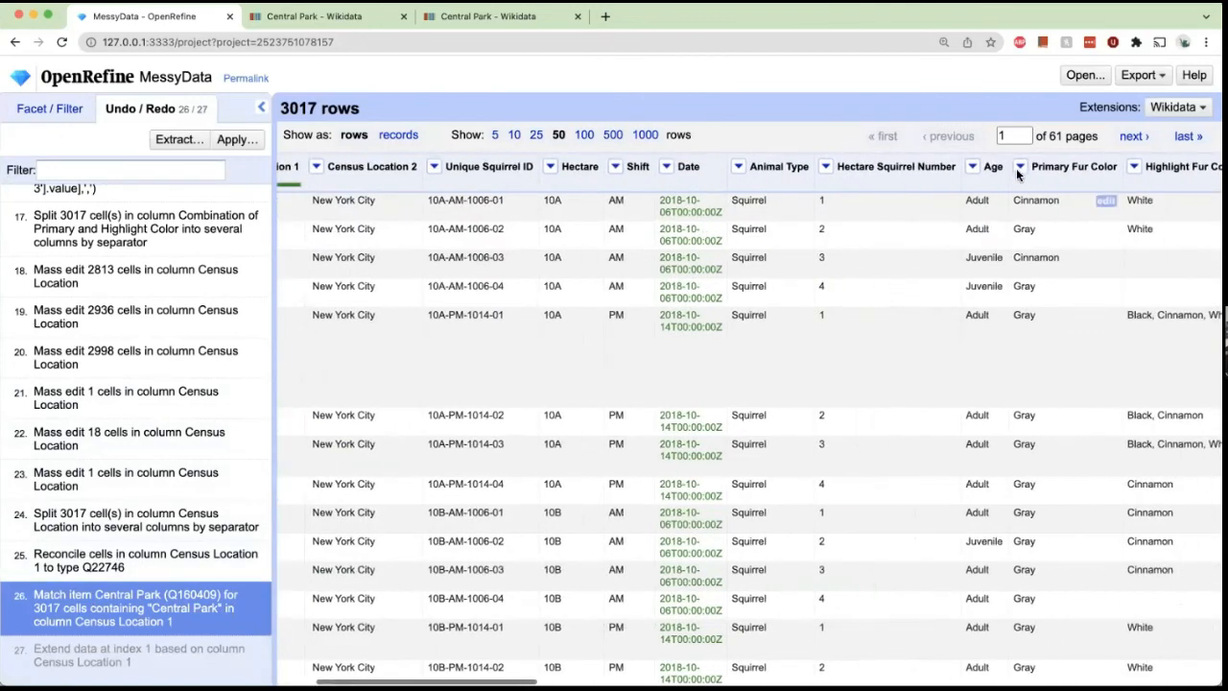
pyautogui.click(1019, 166)
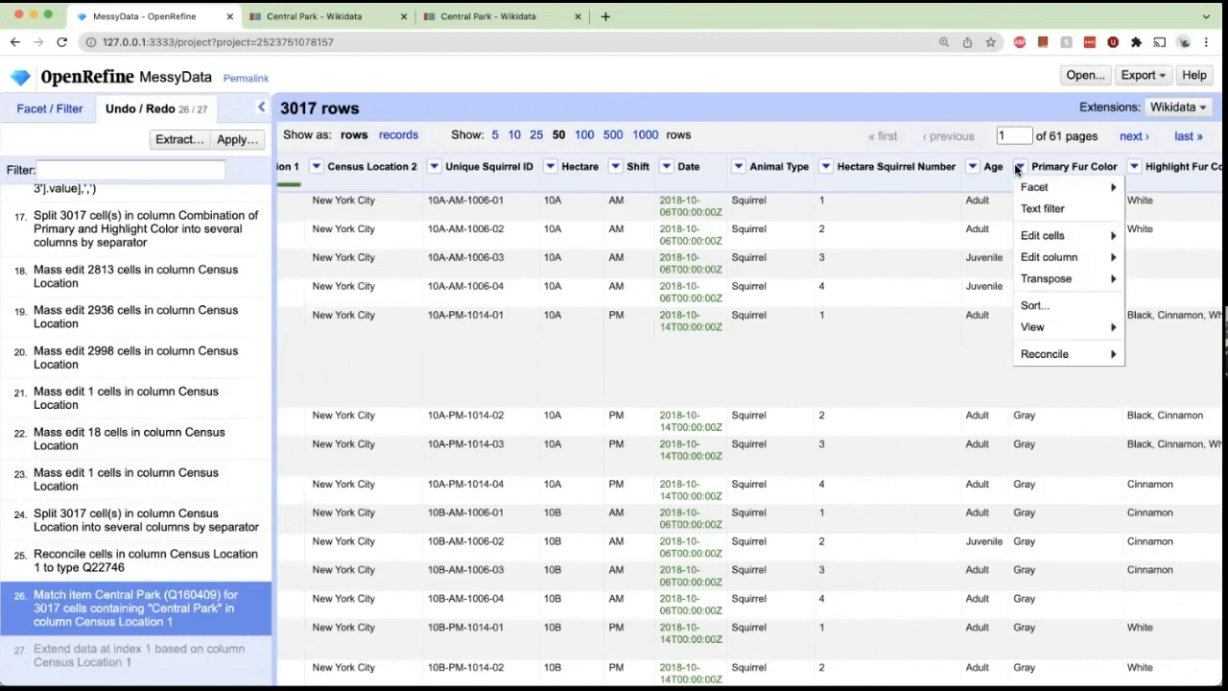
pyautogui.moveTo(1041, 353)
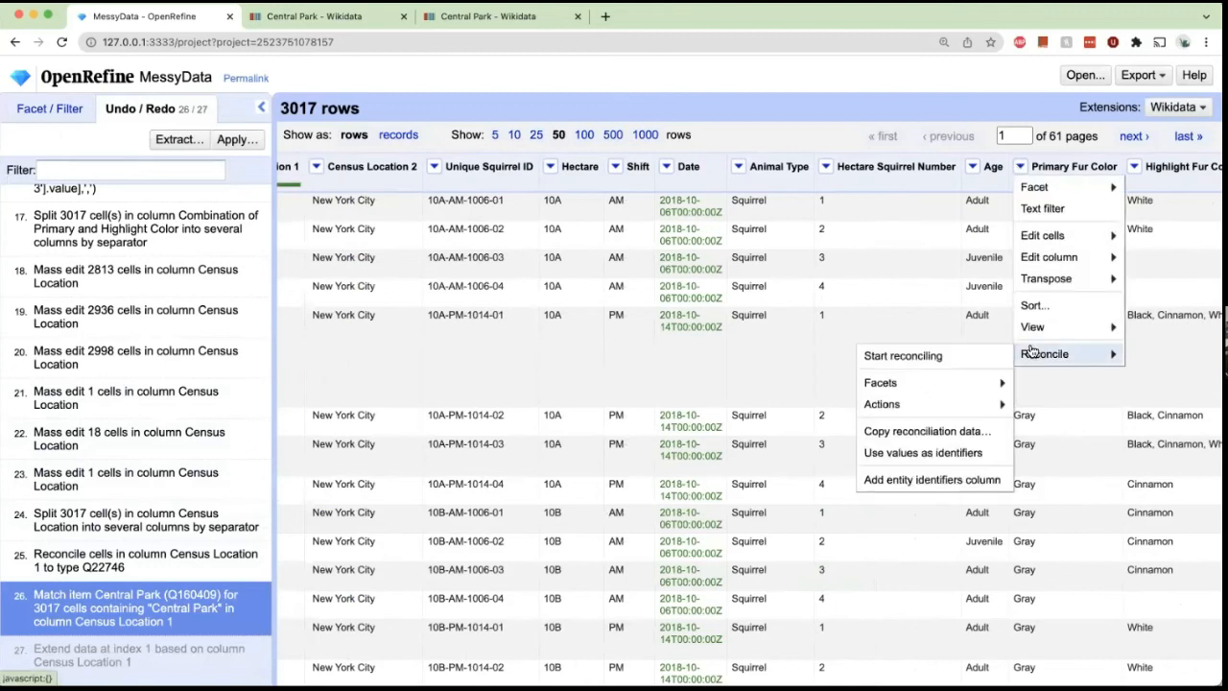
pyautogui.click(994, 357)
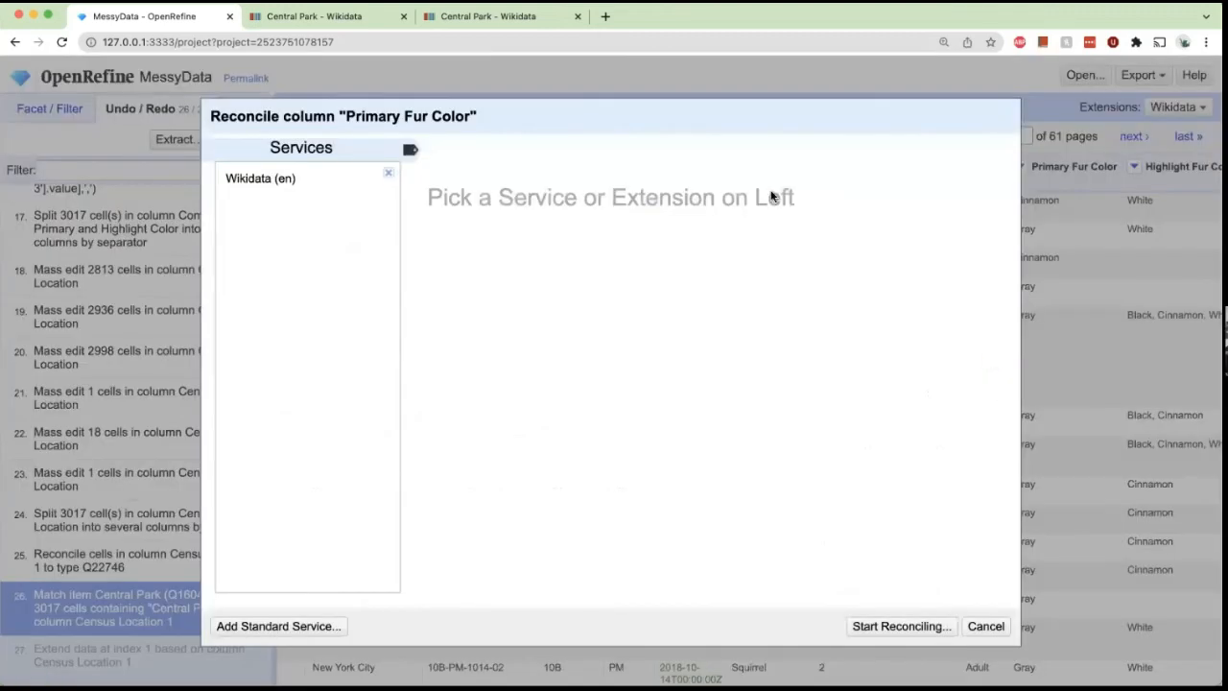
pyautogui.click(273, 176)
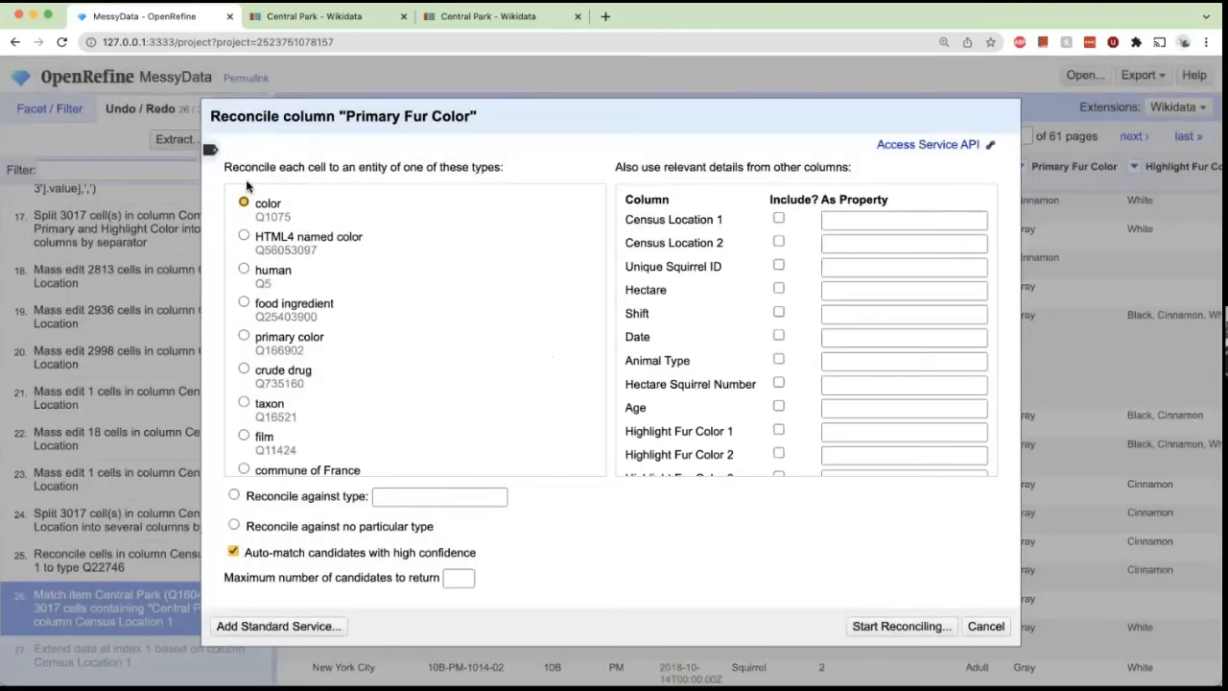
pyautogui.click(877, 626)
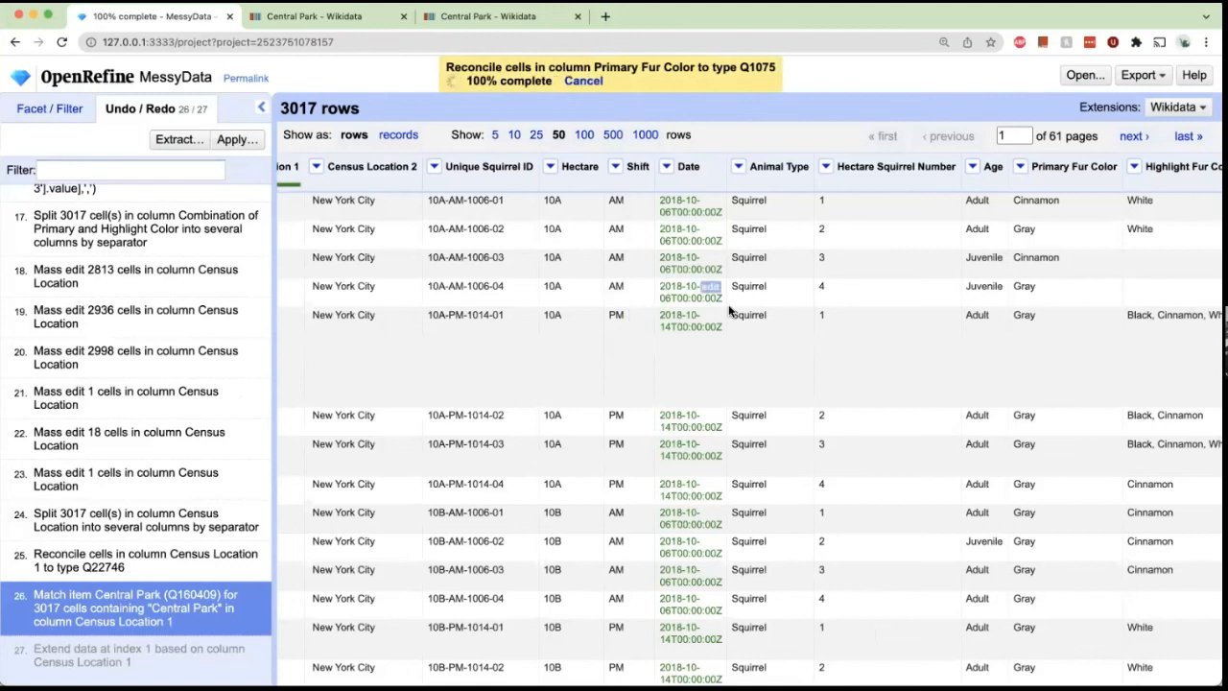
# Close the three Census Location facets in the facet panel.
pyautogui.hscroll(5, 792, 273)
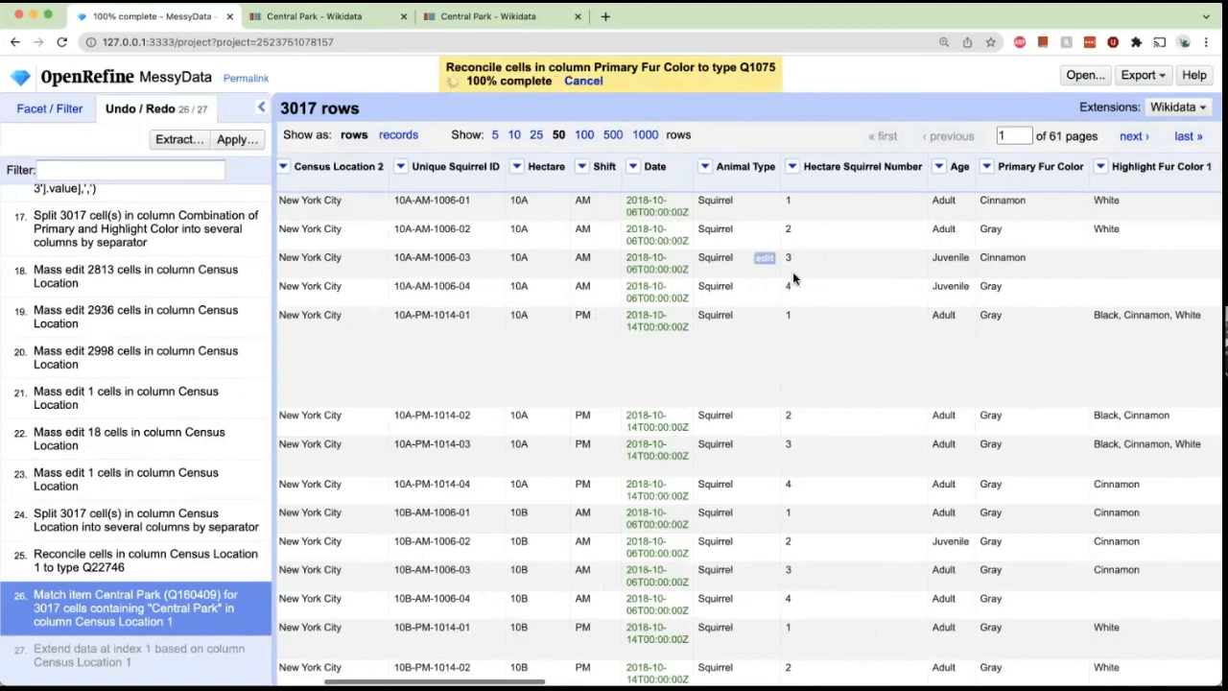
pyautogui.hscroll(3, 792, 271)
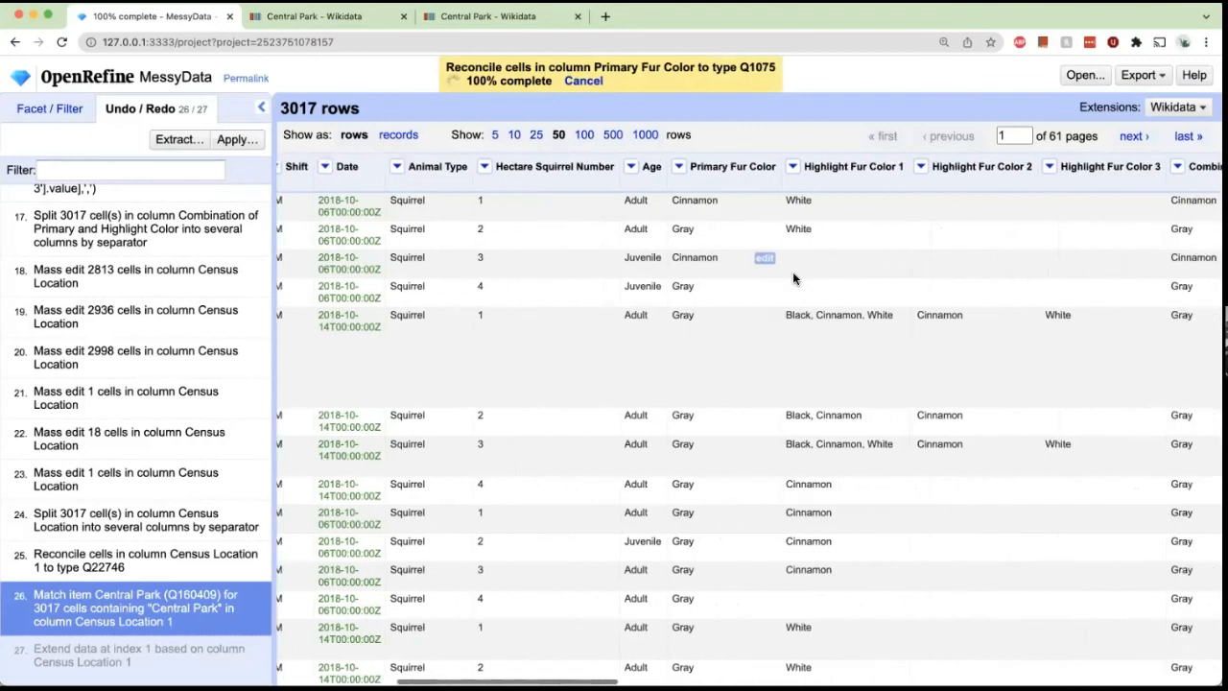
pyautogui.click(59, 116)
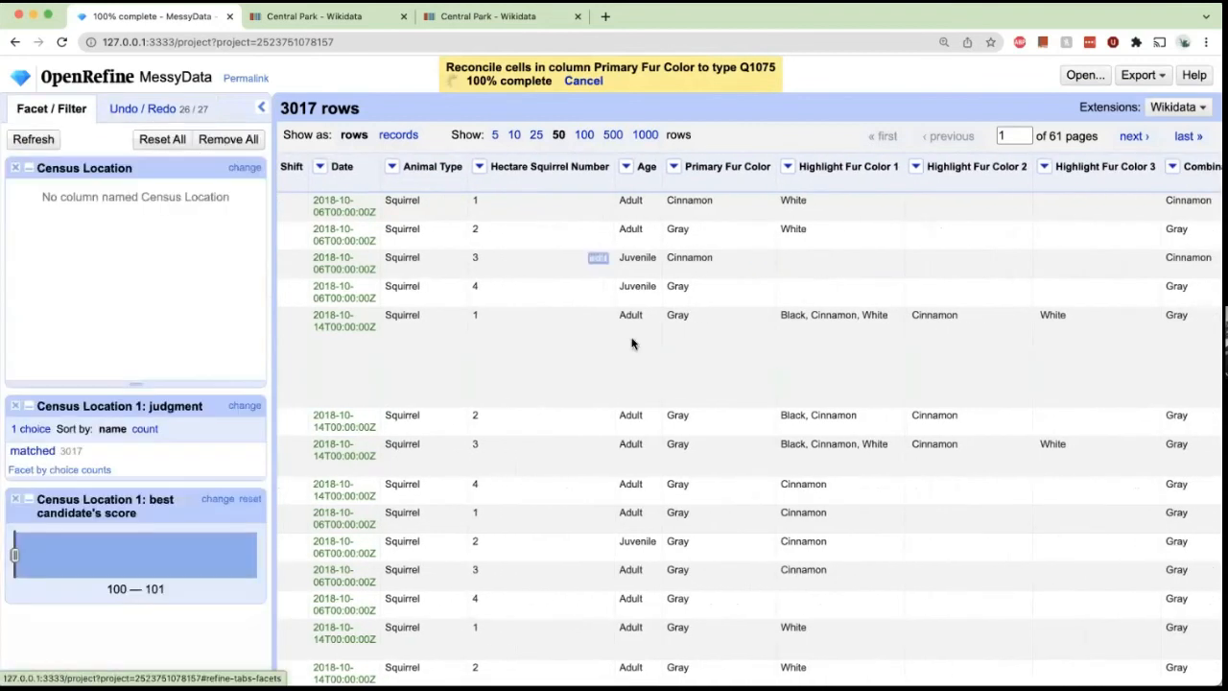
pyautogui.click(16, 170)
pyautogui.click(16, 170)
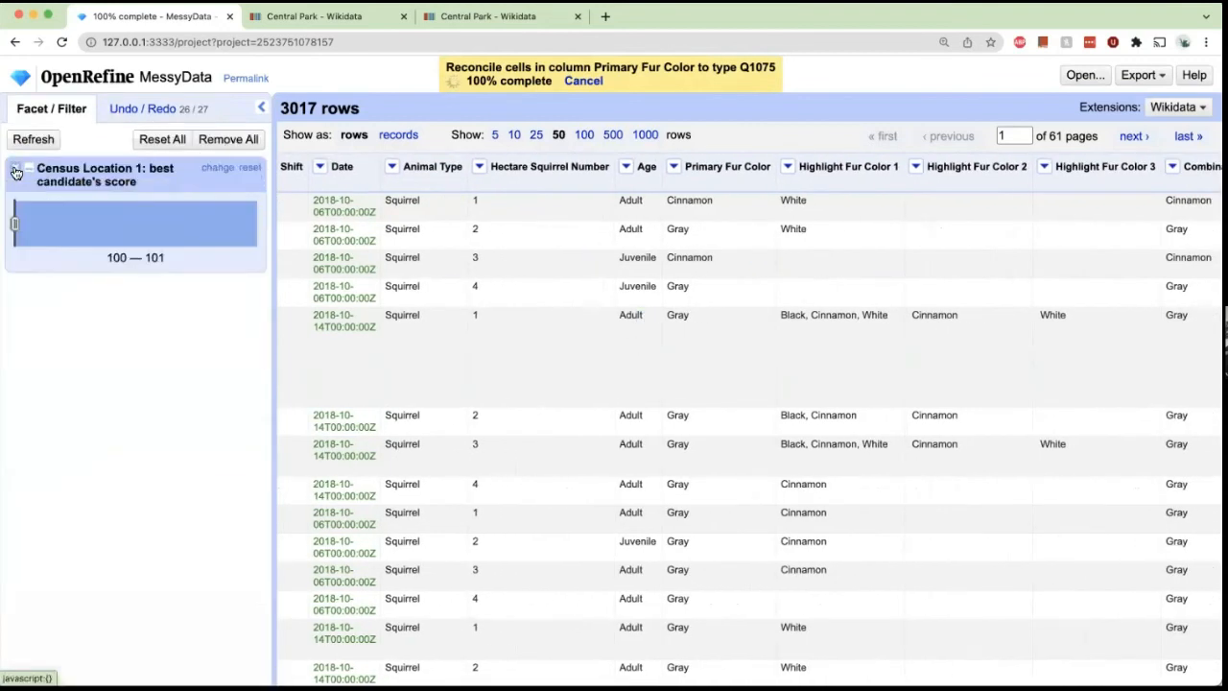
pyautogui.click(15, 171)
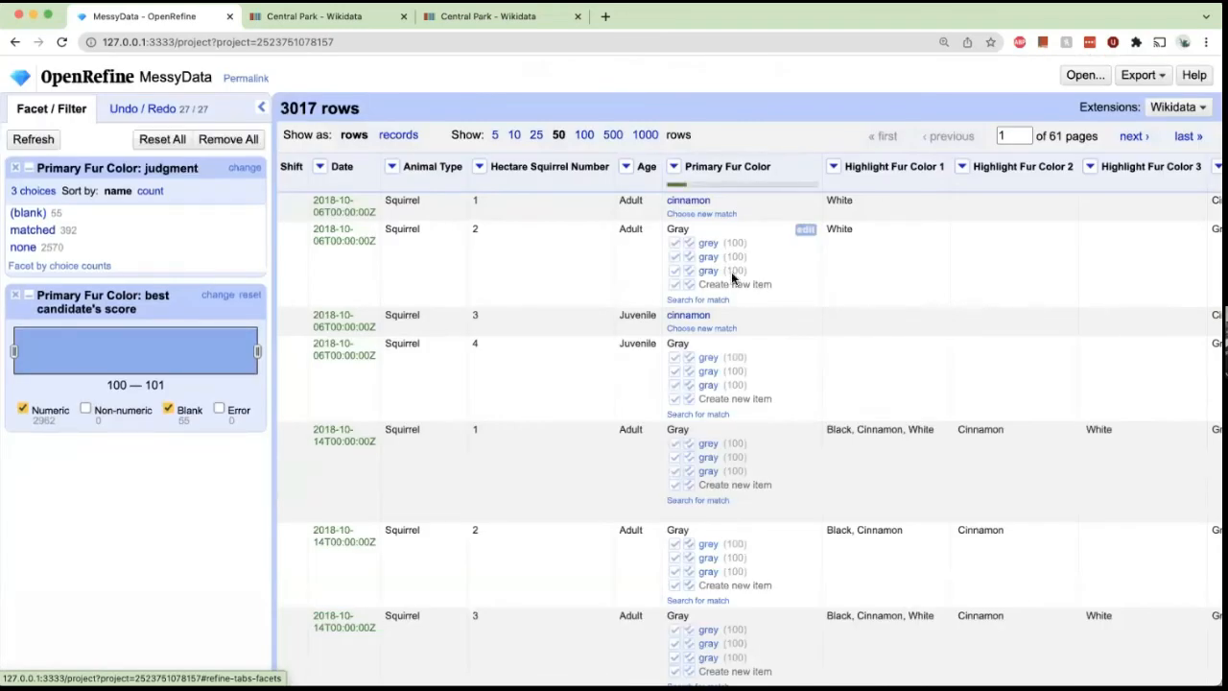
# Match the grey (Q42519) candidate to all identical Gray cells in Primary Fur Color.
pyautogui.moveTo(716, 277)
pyautogui.moveTo(703, 252)
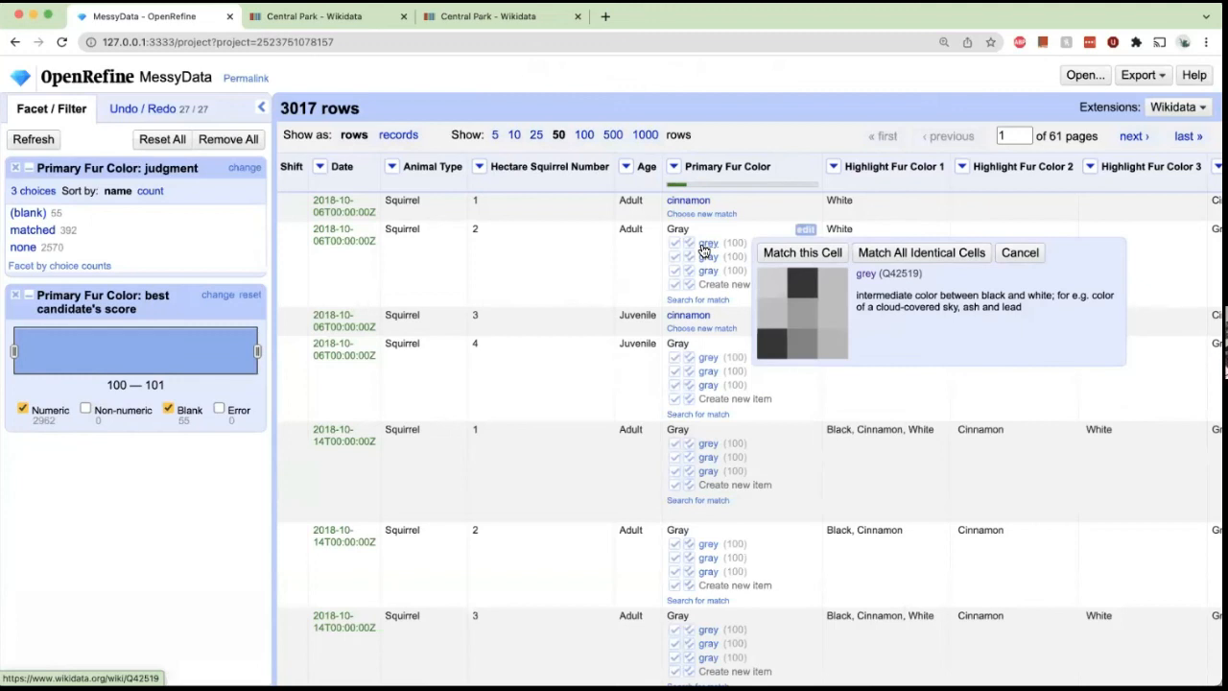
pyautogui.click(916, 257)
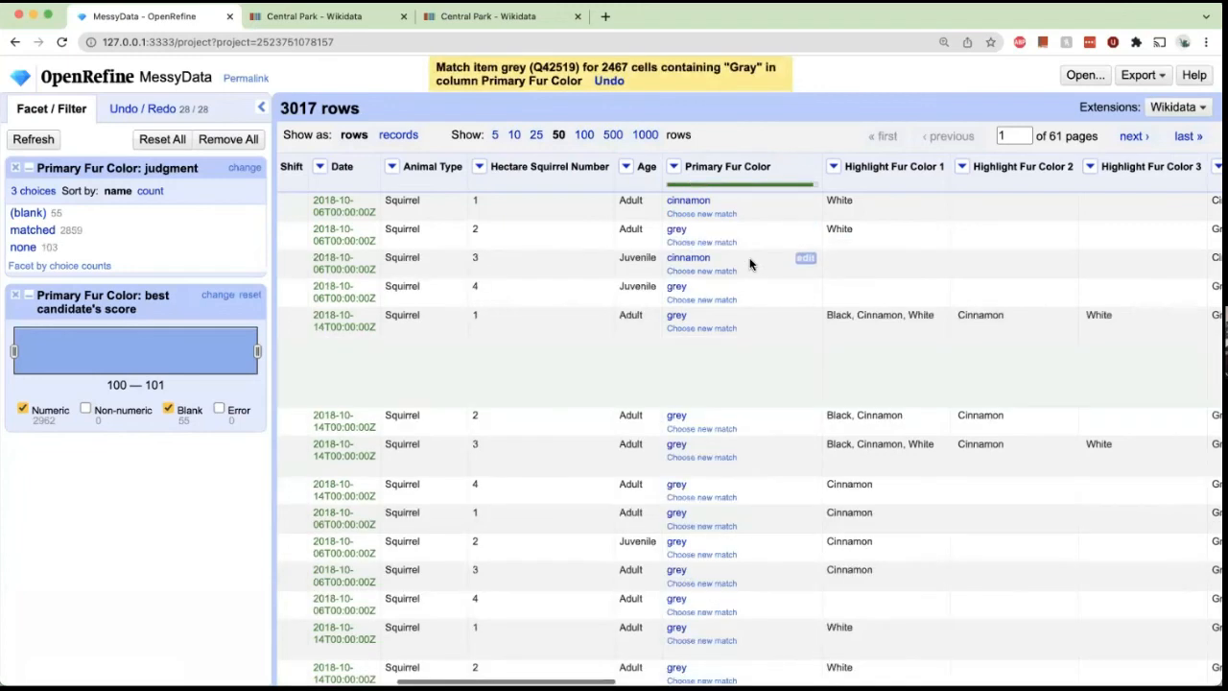
pyautogui.scroll(-1, 711, 318)
pyautogui.scroll(1, 711, 318)
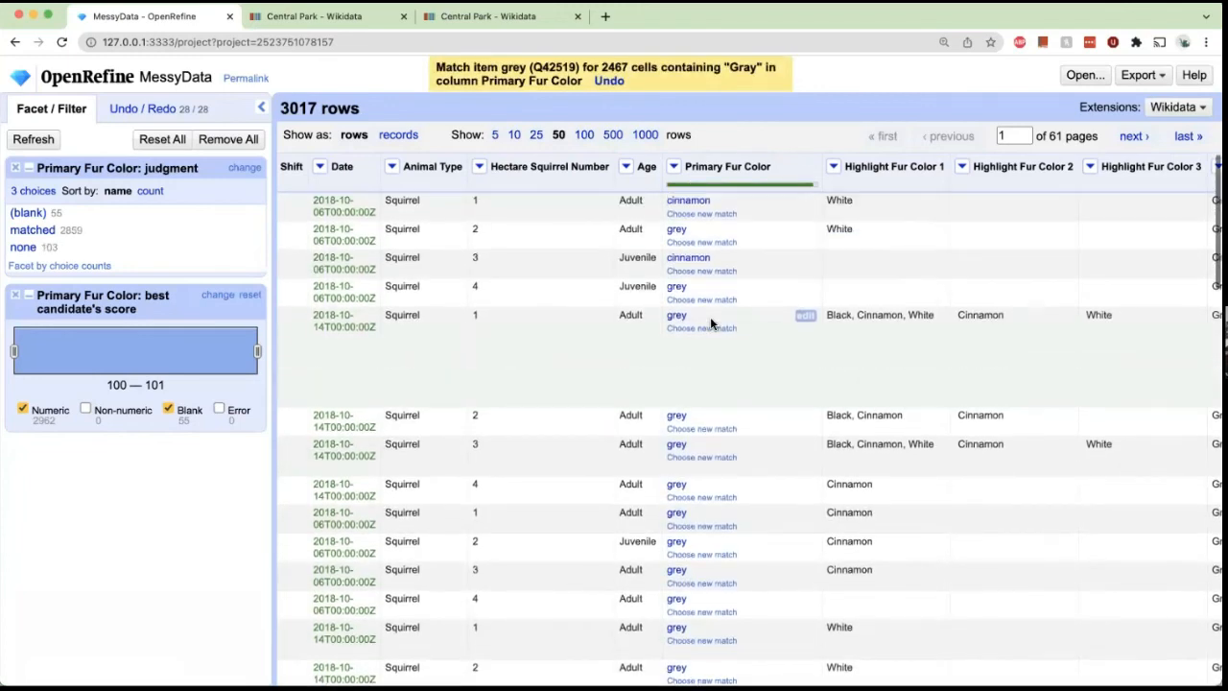
pyautogui.moveTo(707, 265)
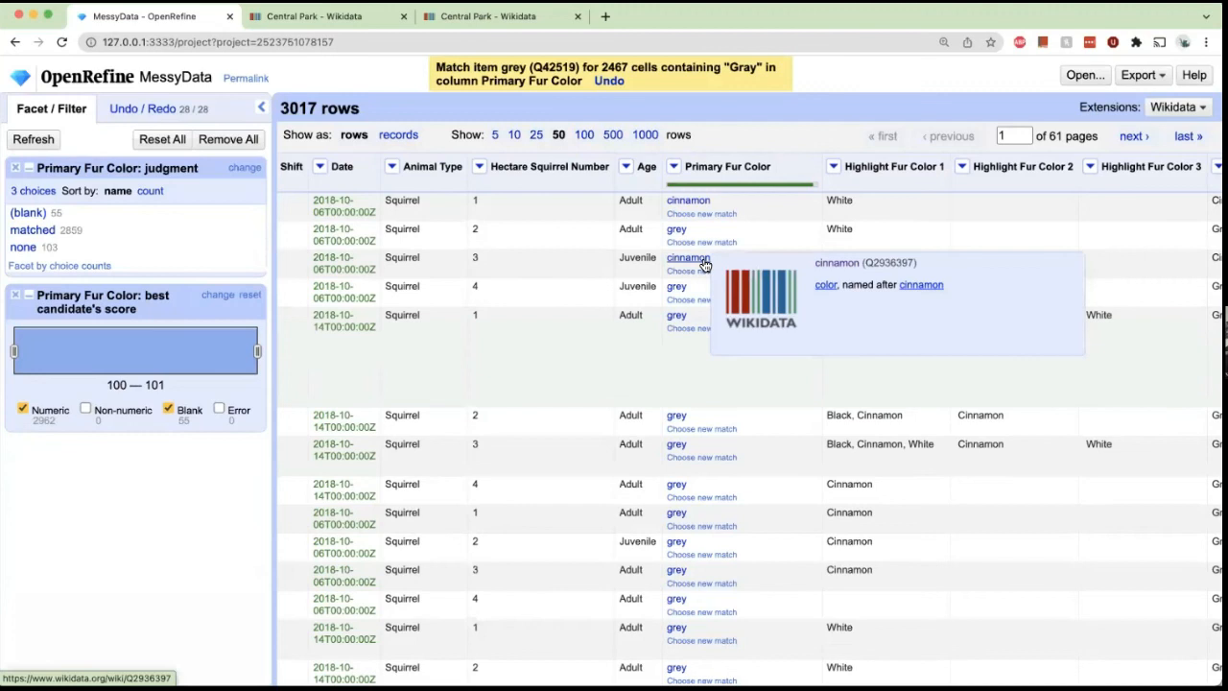
pyautogui.moveTo(674, 447)
pyautogui.scroll(-1, 675, 449)
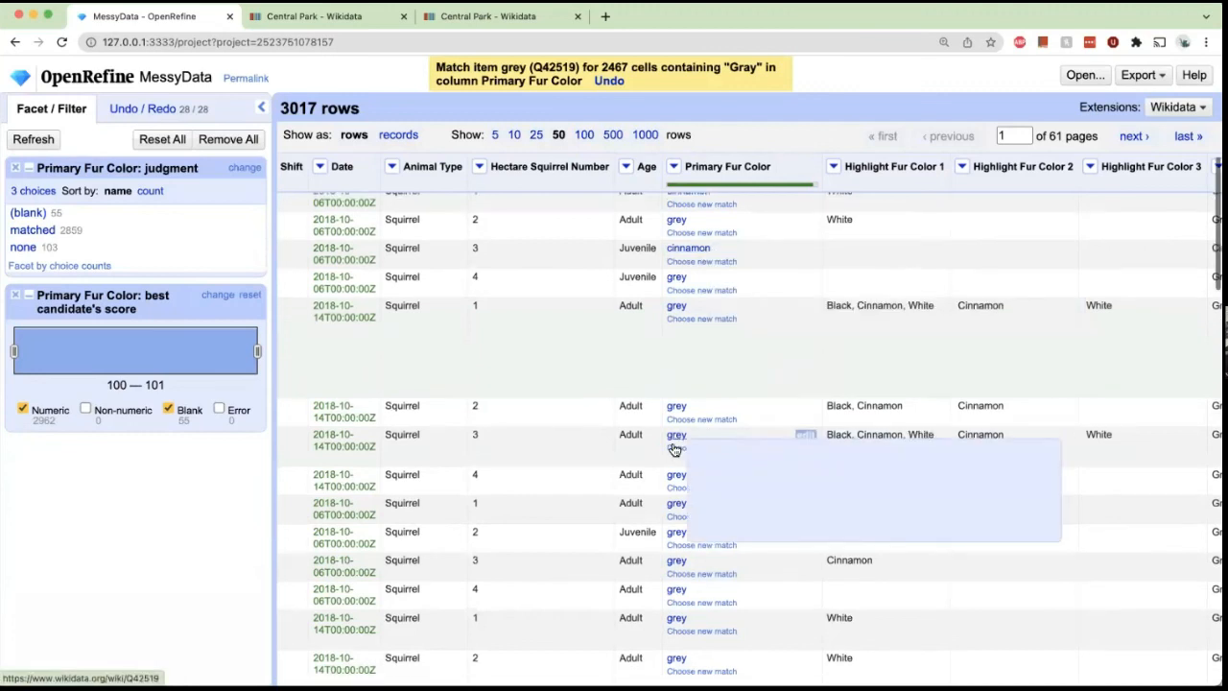
pyautogui.scroll(-3, 674, 449)
pyautogui.click(674, 166)
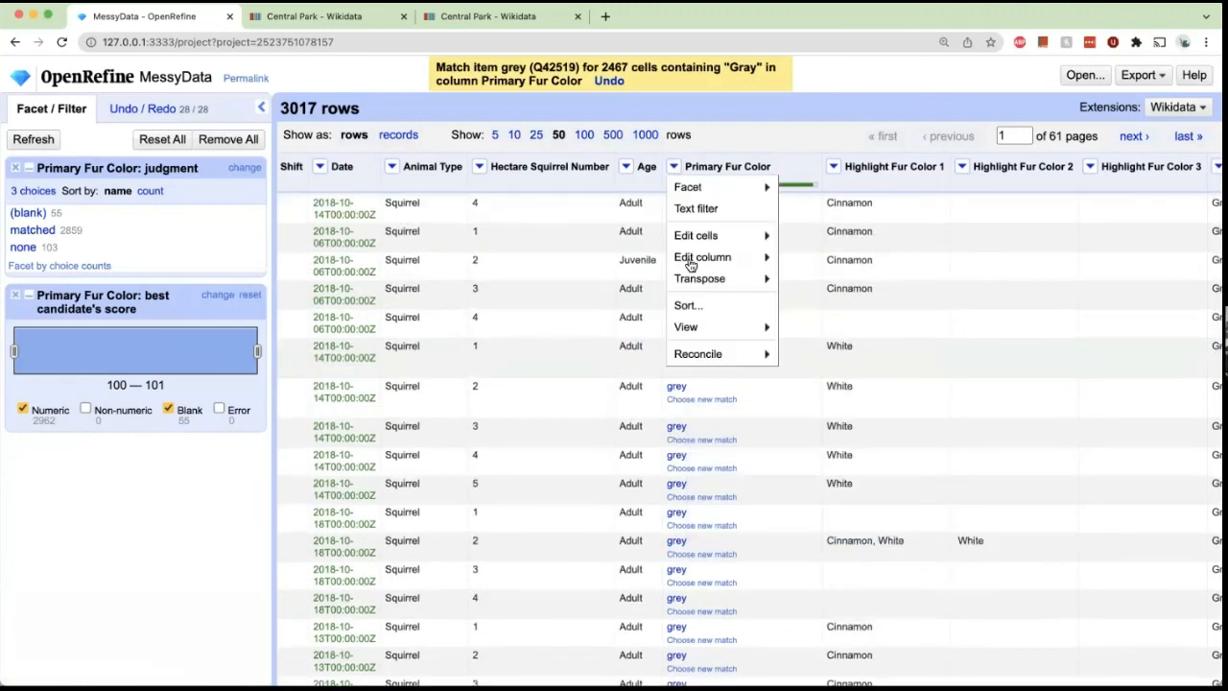
pyautogui.moveTo(705, 259)
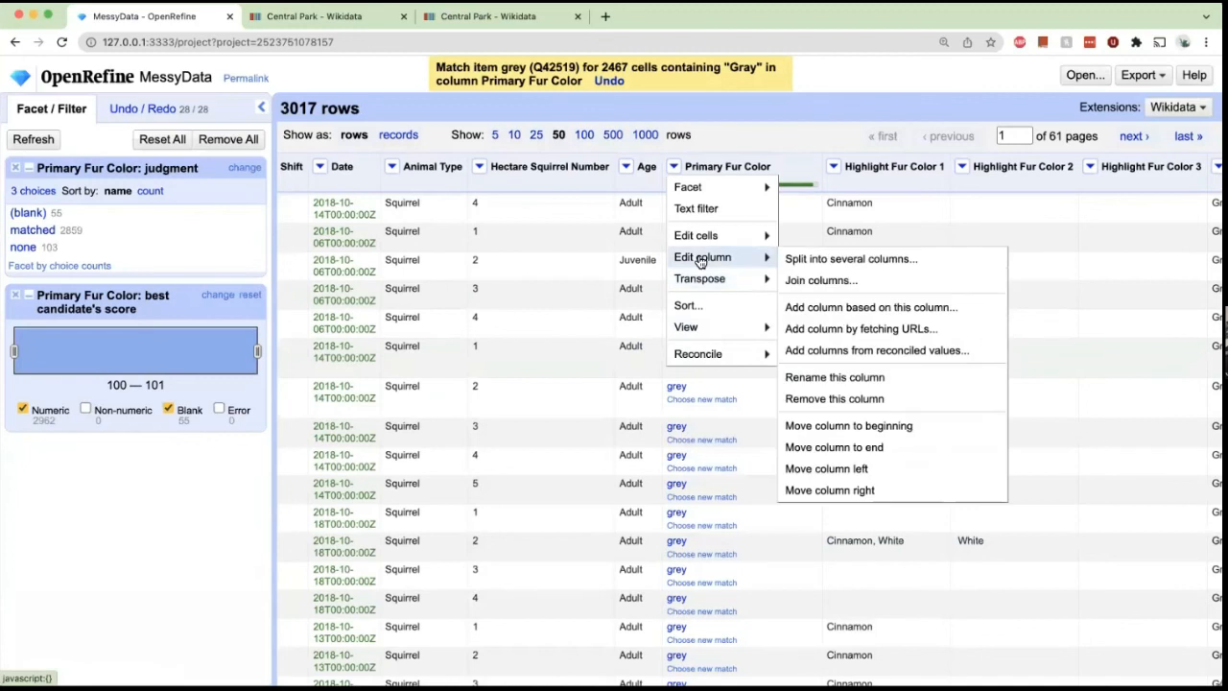
pyautogui.click(852, 351)
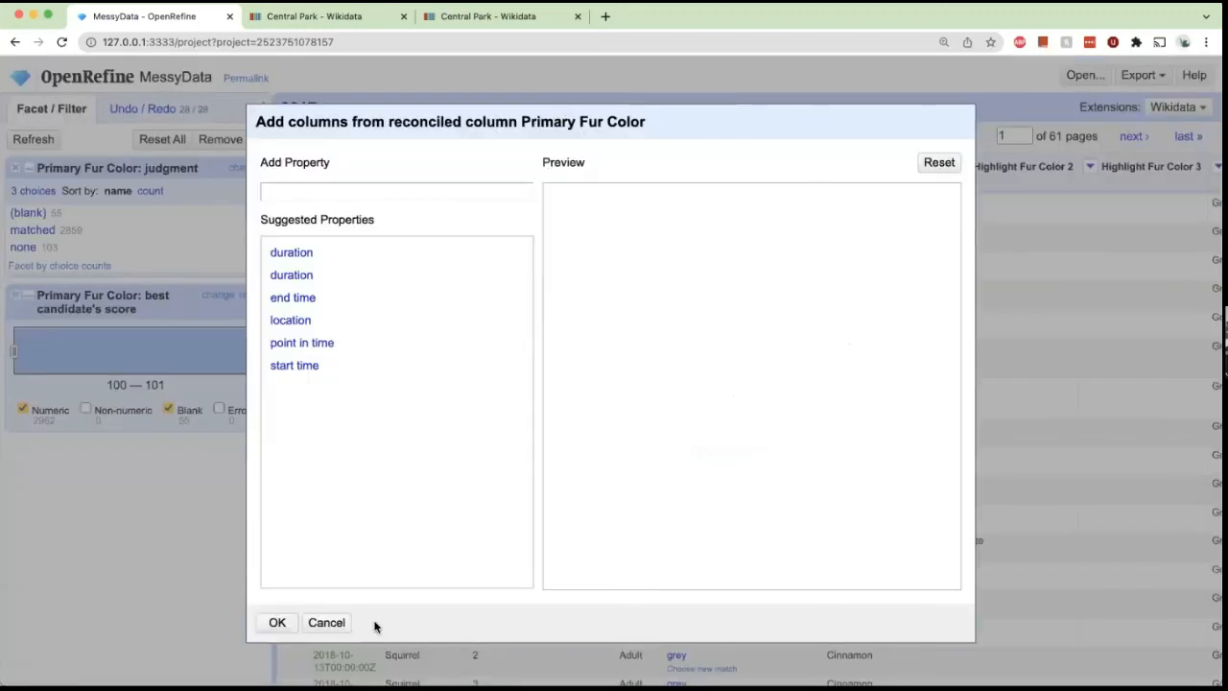
pyautogui.click(326, 622)
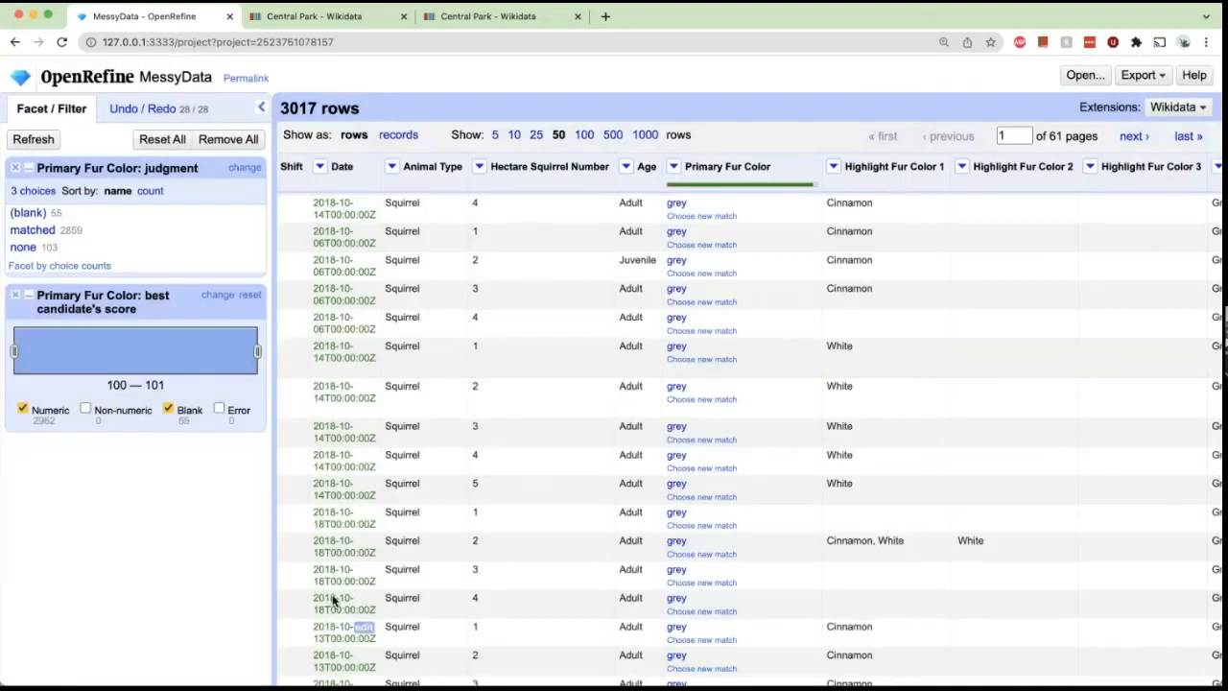
# Open the grey Wikidata item from a matched cell and review its statements.
pyautogui.moveTo(677, 205)
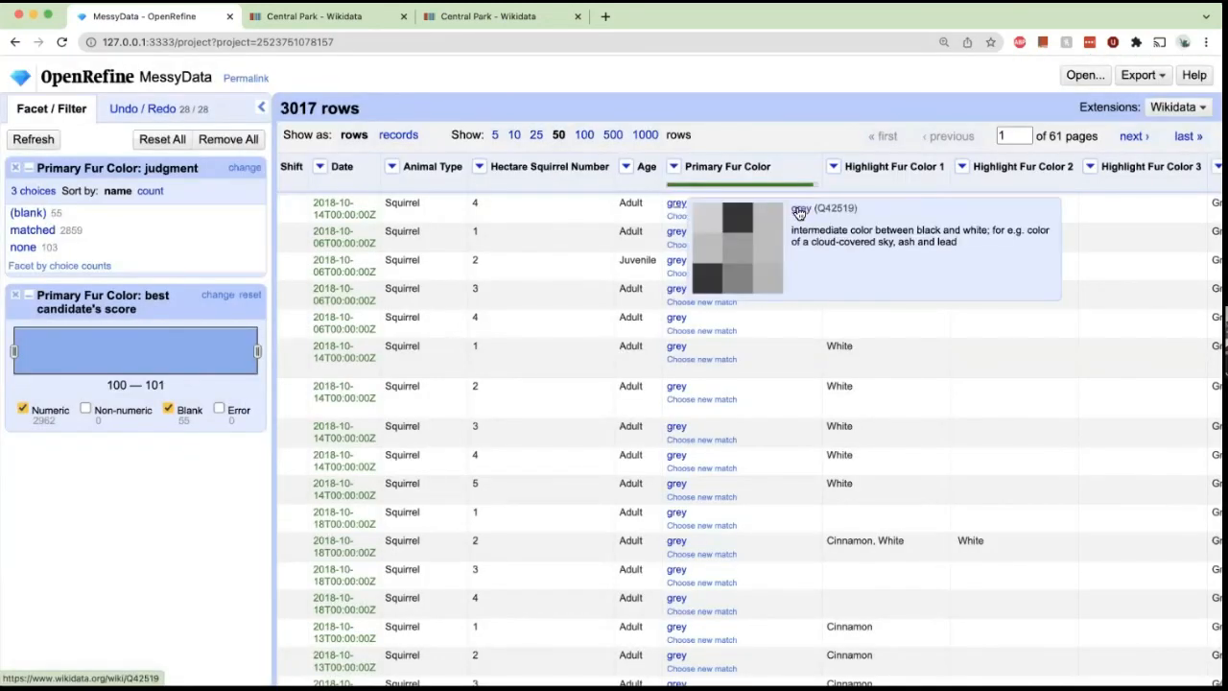
pyautogui.click(798, 210)
pyautogui.scroll(-1, 365, 185)
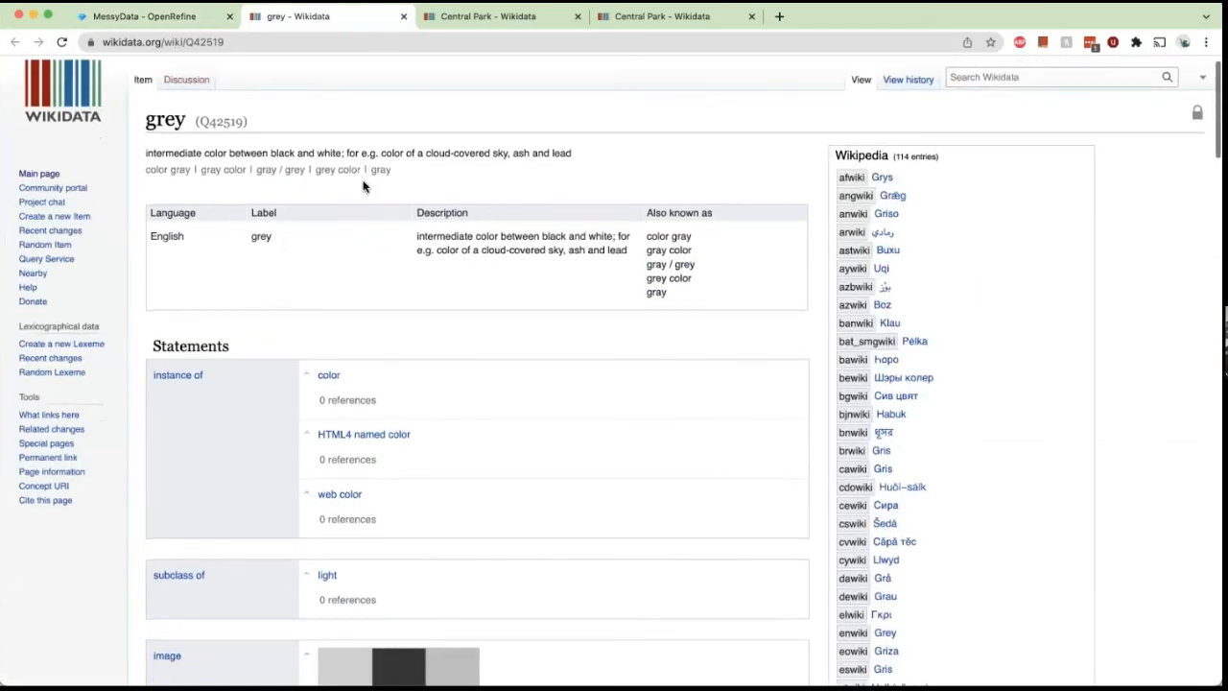
pyautogui.scroll(-10, 363, 187)
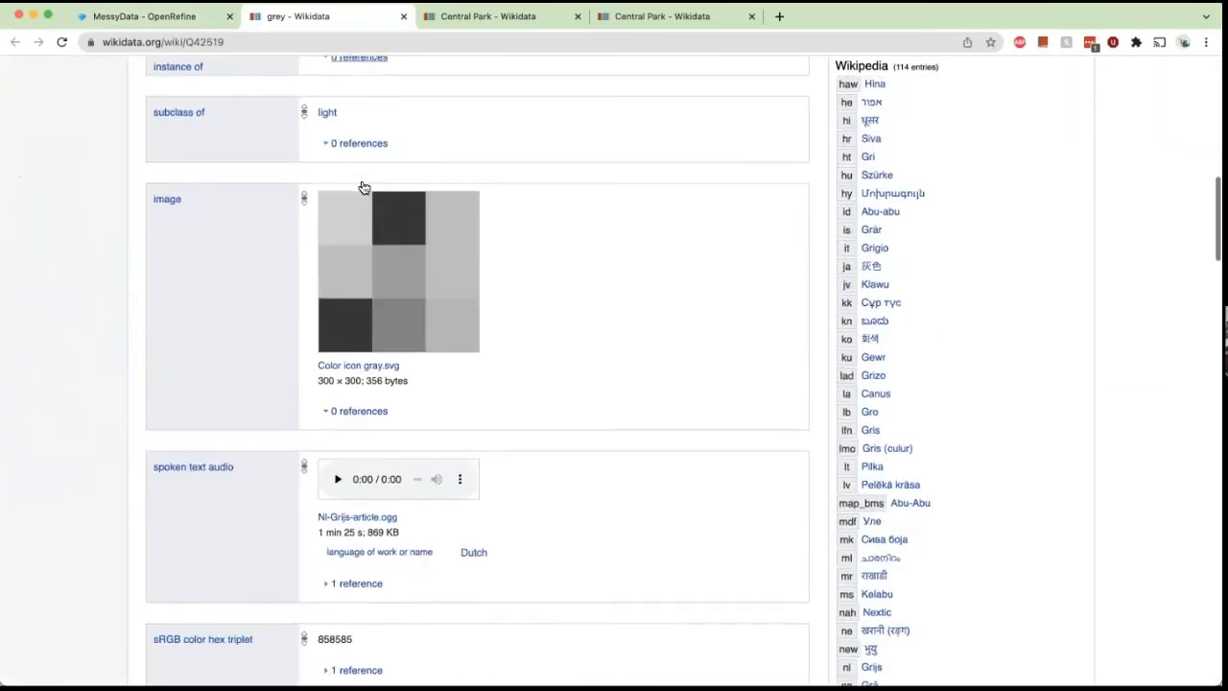
pyautogui.scroll(-5, 253, 333)
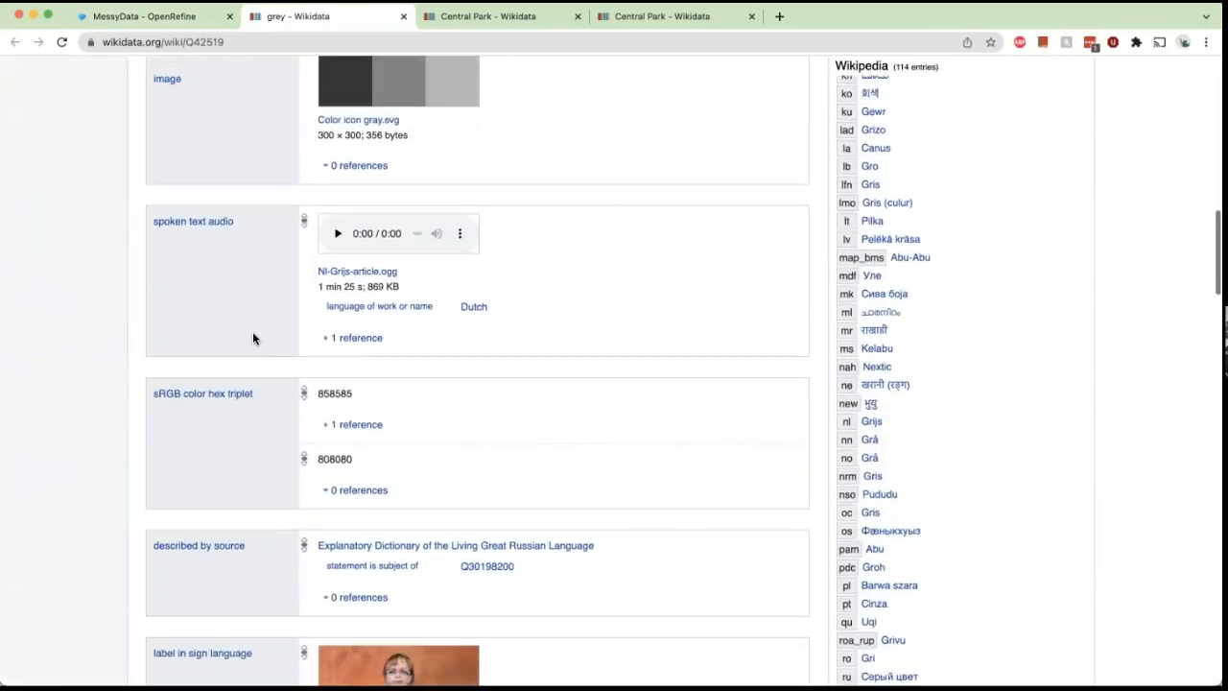
# Scroll through more of the grey item's statements, such as its sRGB color hex triplet, and return to the project.
pyautogui.scroll(-1, 252, 331)
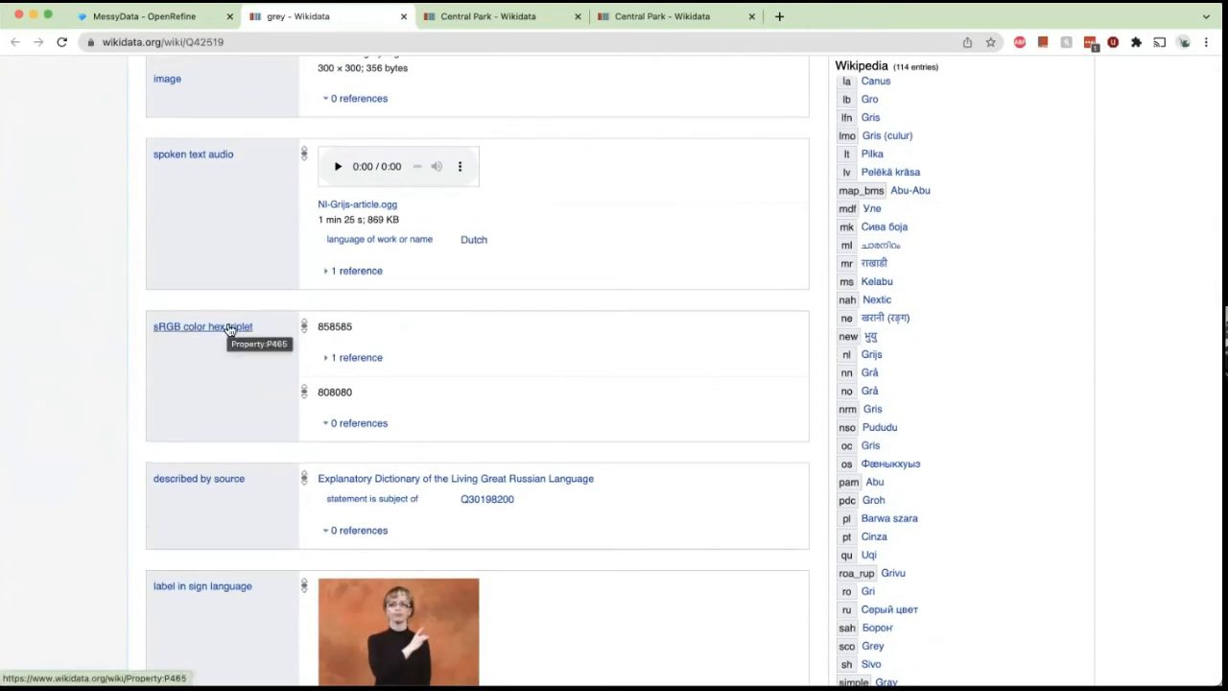
pyautogui.scroll(-1, 211, 348)
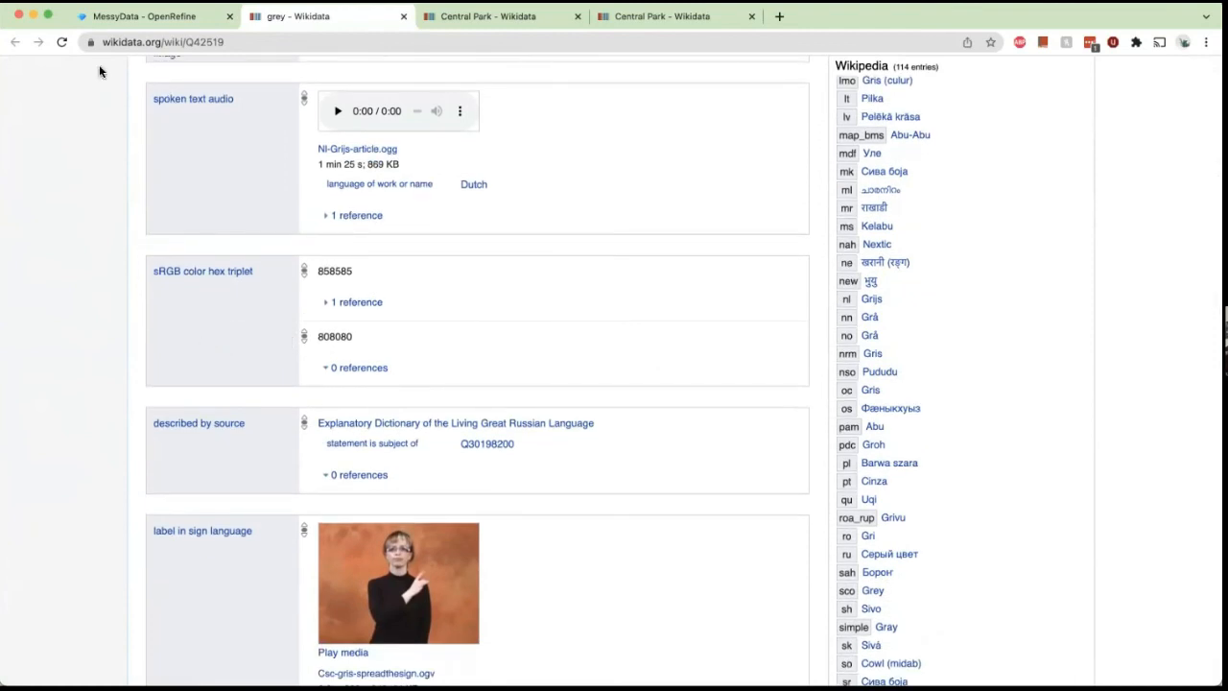
pyautogui.click(139, 21)
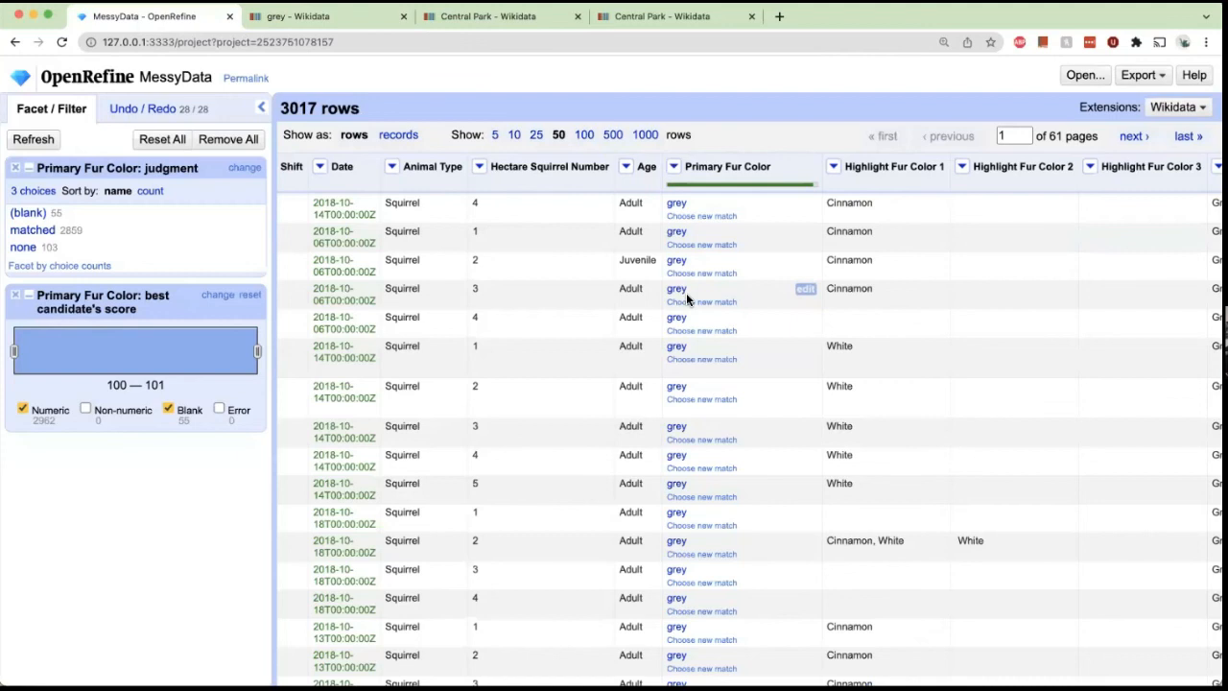
# Reconcile the Animal Type column against Wikidata (en) using the taxon (Q16521) type.
pyautogui.hscroll(5, 686, 292)
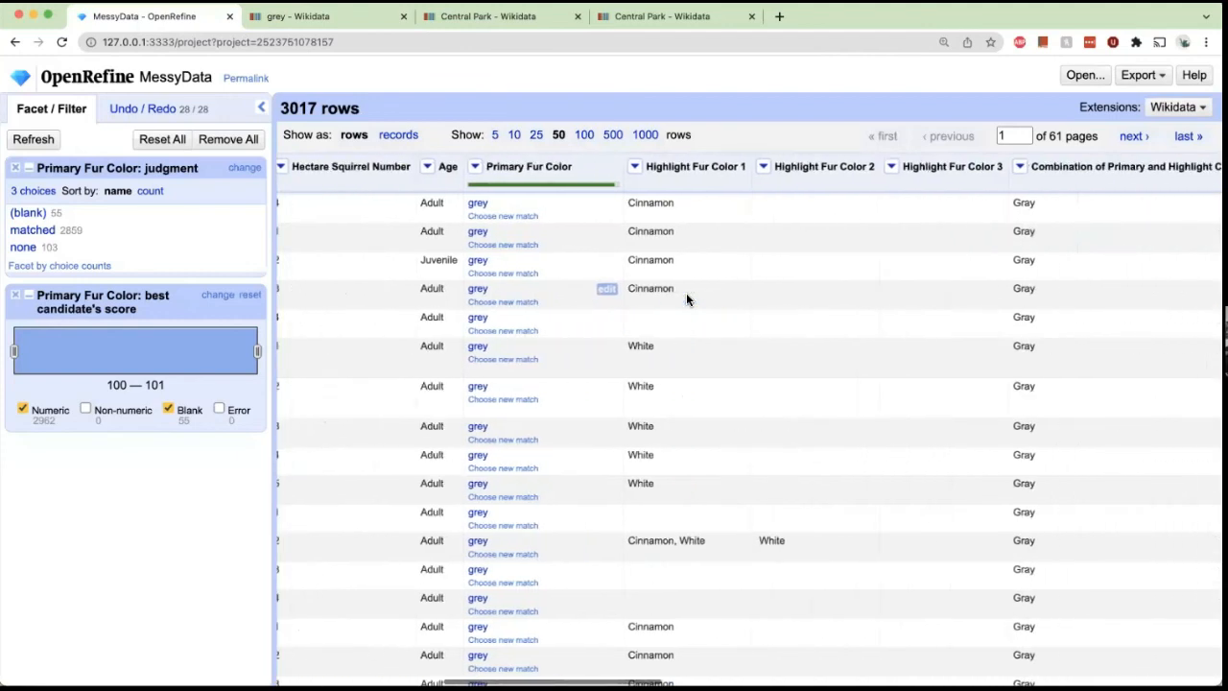
pyautogui.hscroll(7, 686, 292)
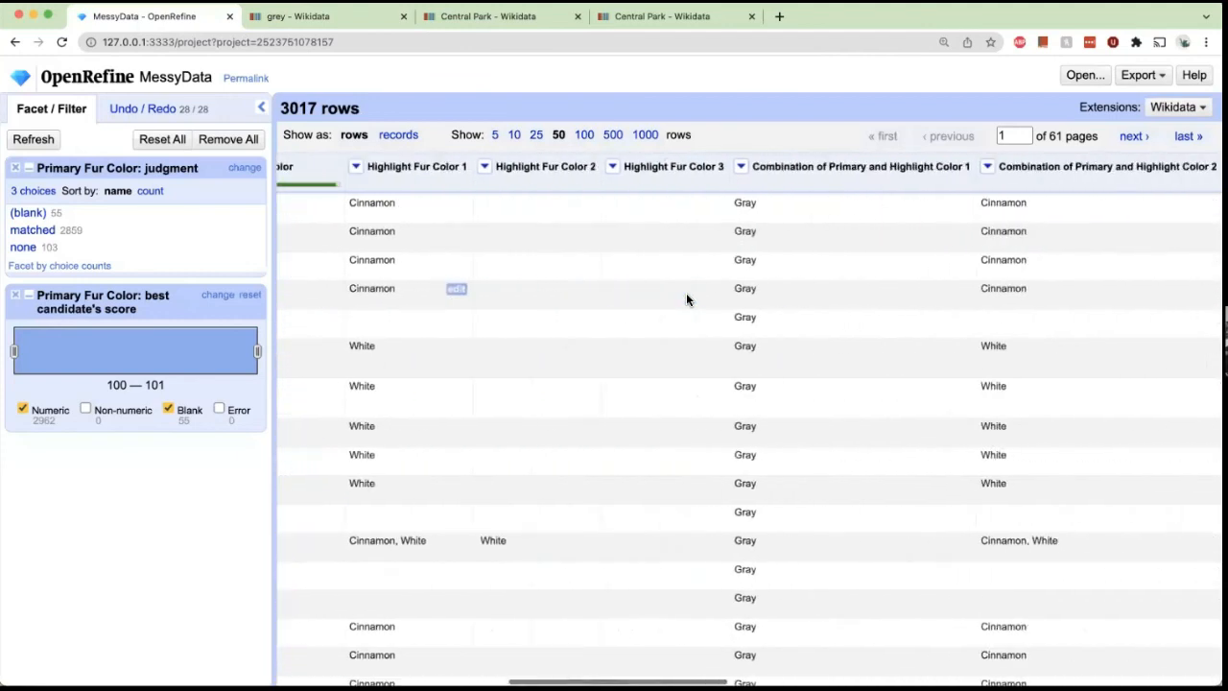
pyautogui.hscroll(3, 686, 298)
pyautogui.hscroll(-15, 686, 299)
pyautogui.hscroll(-8, 686, 298)
pyautogui.hscroll(3, 686, 292)
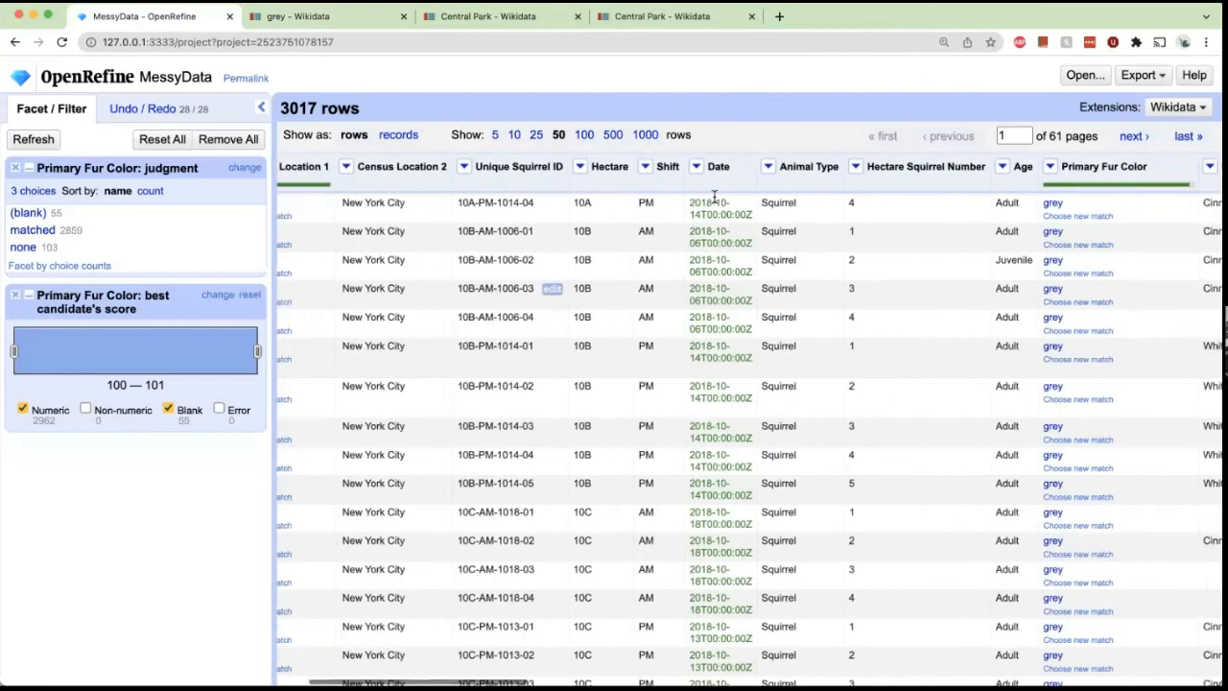
pyautogui.click(763, 166)
pyautogui.moveTo(817, 357)
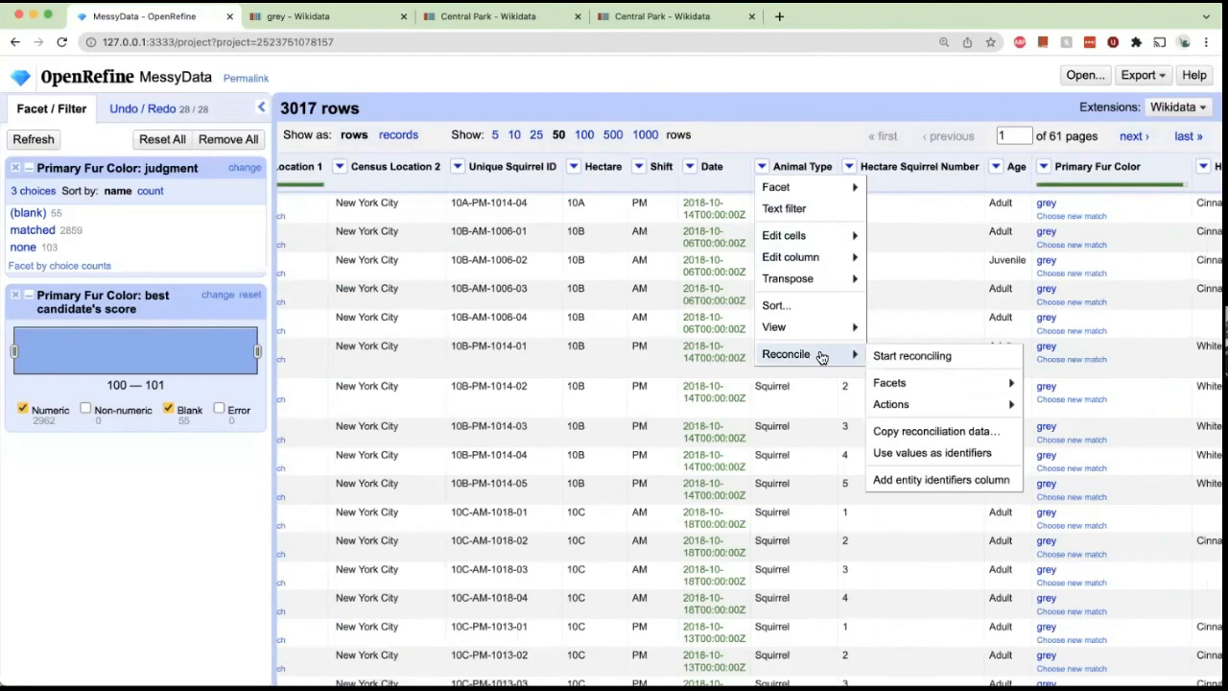
pyautogui.click(891, 357)
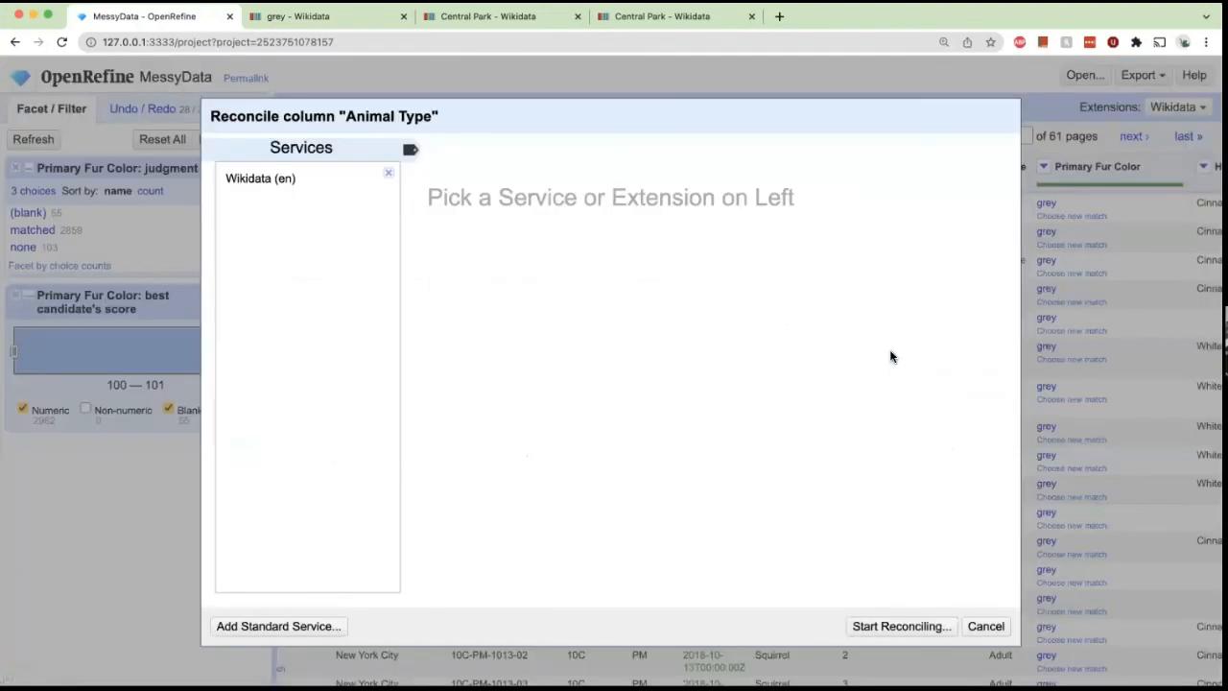
pyautogui.click(266, 174)
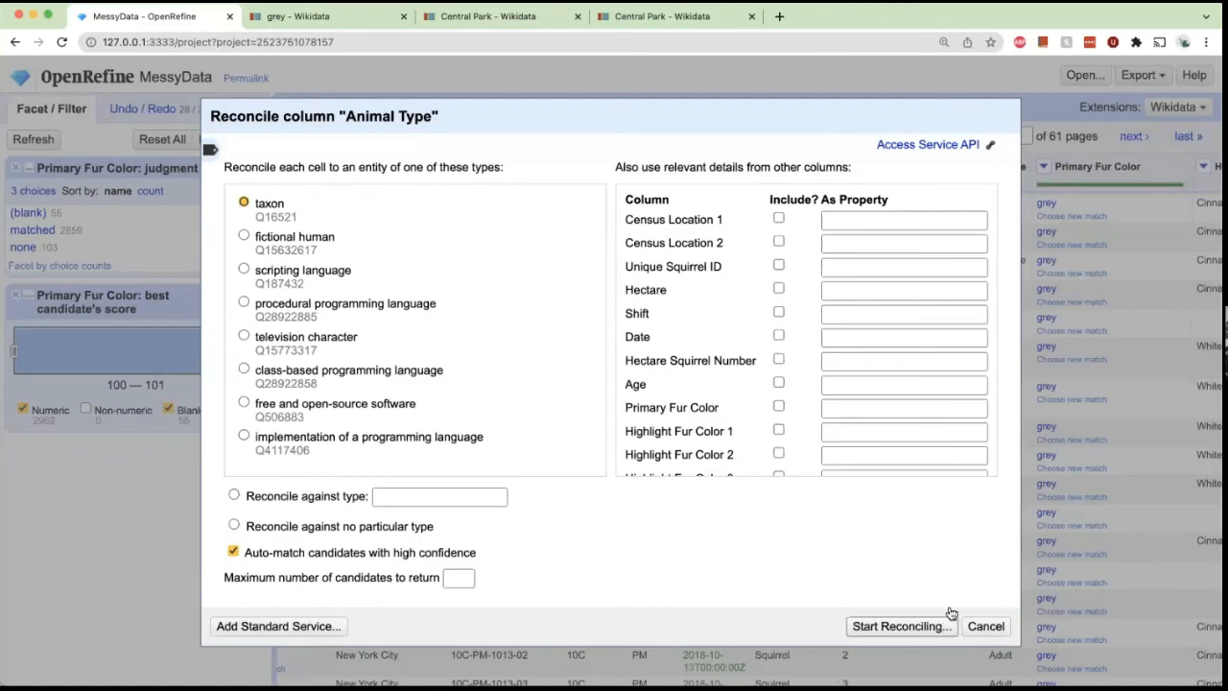
pyautogui.click(923, 627)
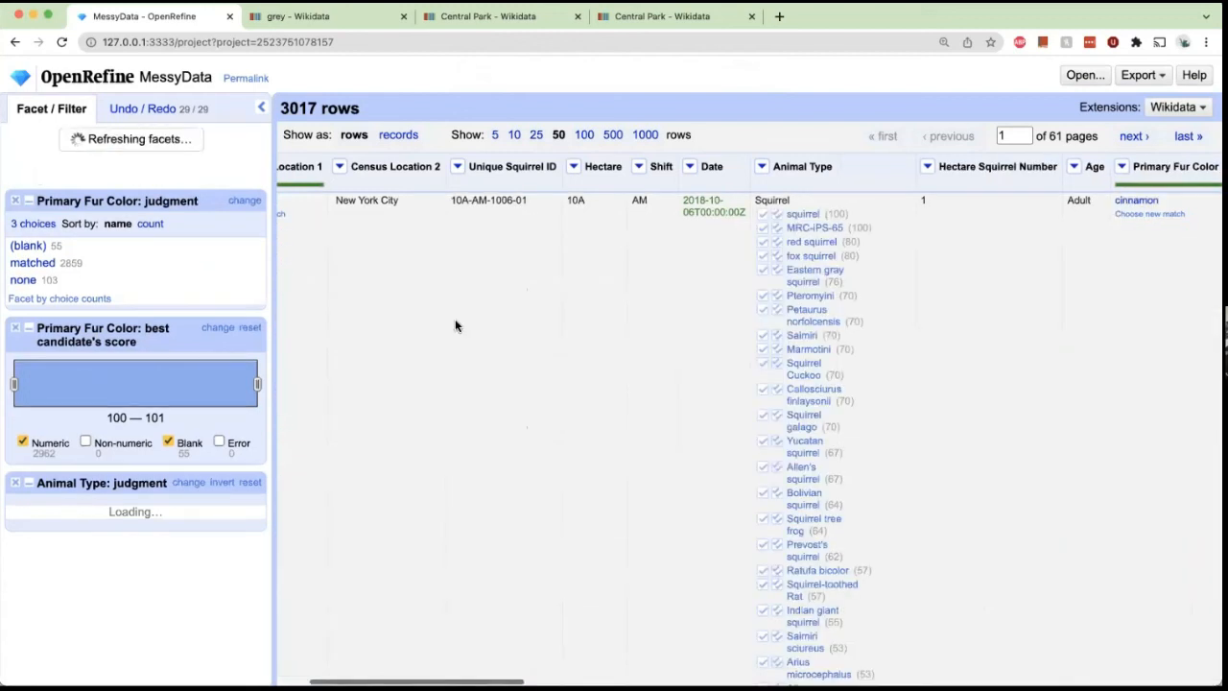
# Close the two Primary Fur Color facets and the Animal Type judgment facet.
pyautogui.moveTo(832, 229)
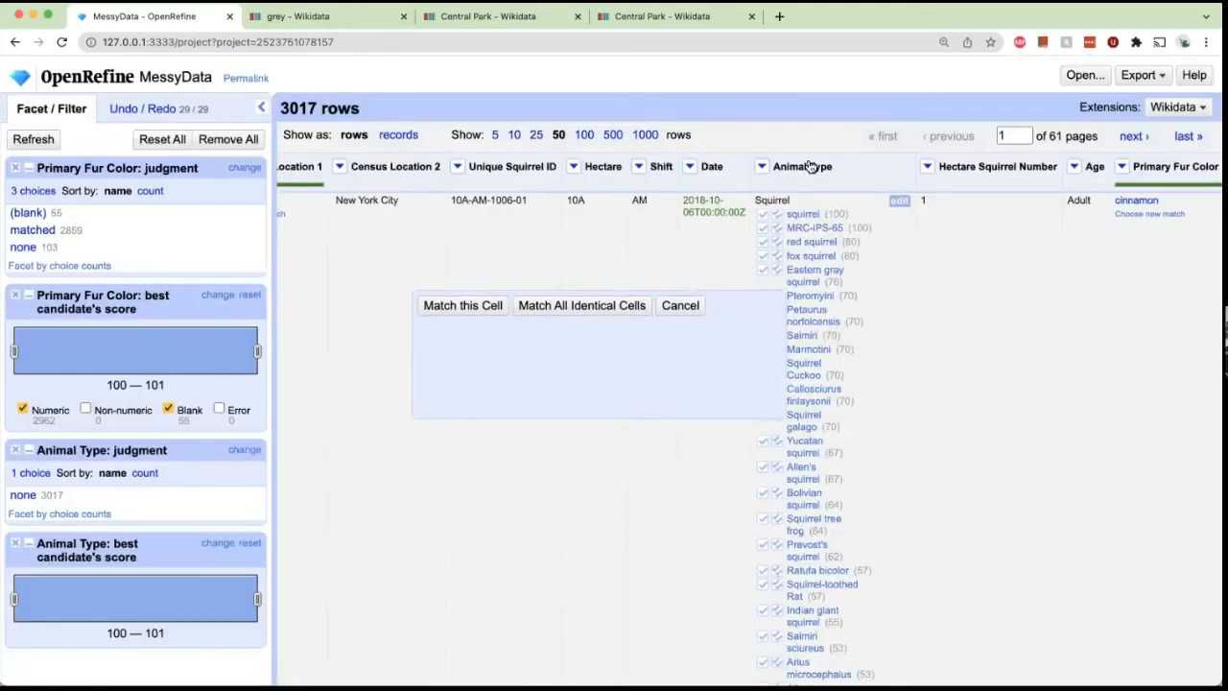
pyautogui.scroll(-3, 758, 231)
pyautogui.click(16, 169)
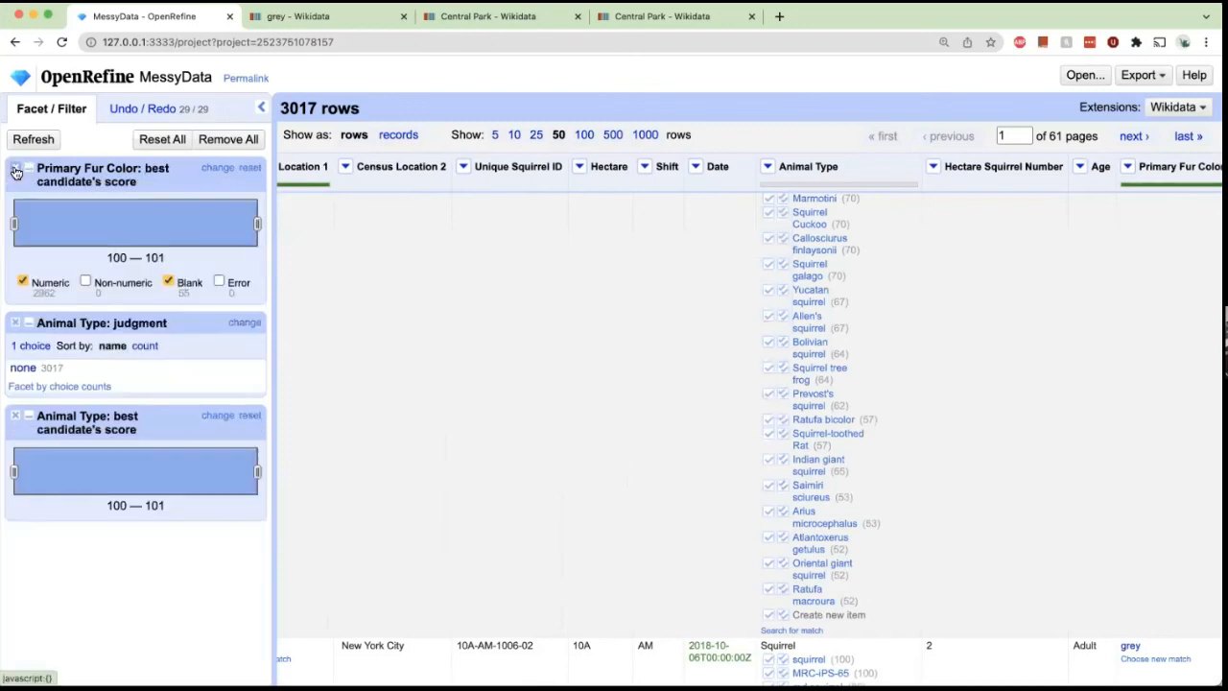
pyautogui.click(15, 170)
pyautogui.click(15, 169)
# Match the Eastern gray squirrel (Q468500) candidate to all identical Squirrel cells in Animal Type.
pyautogui.moveTo(820, 372)
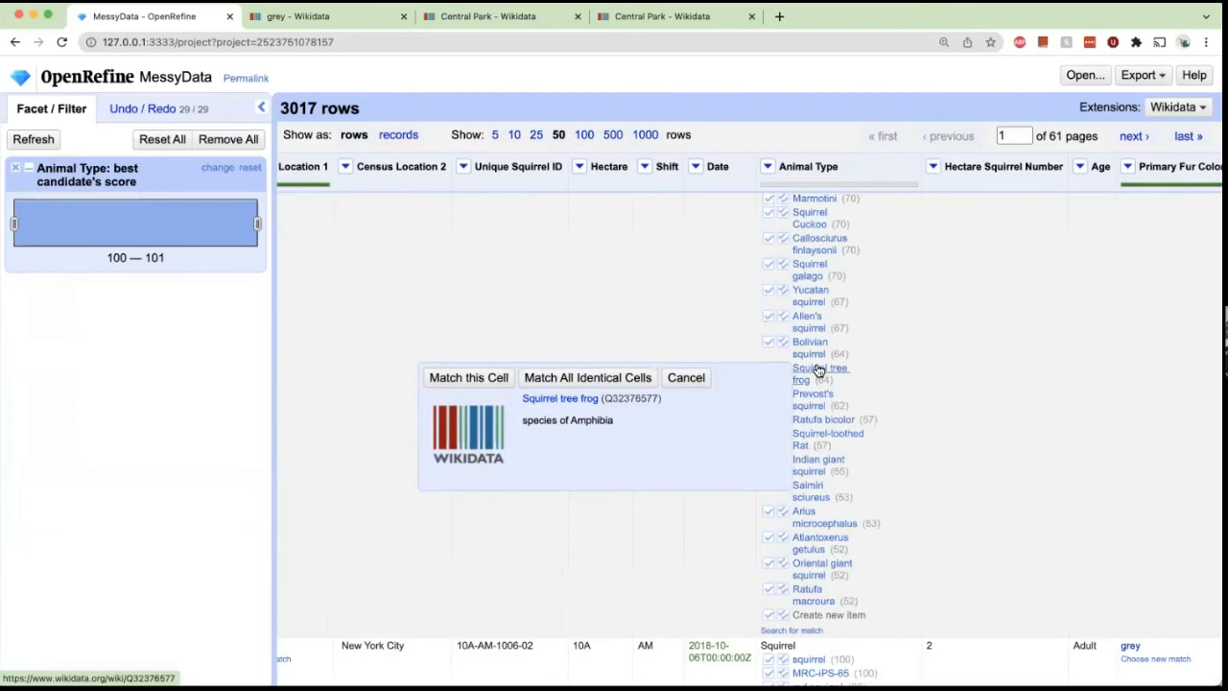
pyautogui.scroll(3, 818, 370)
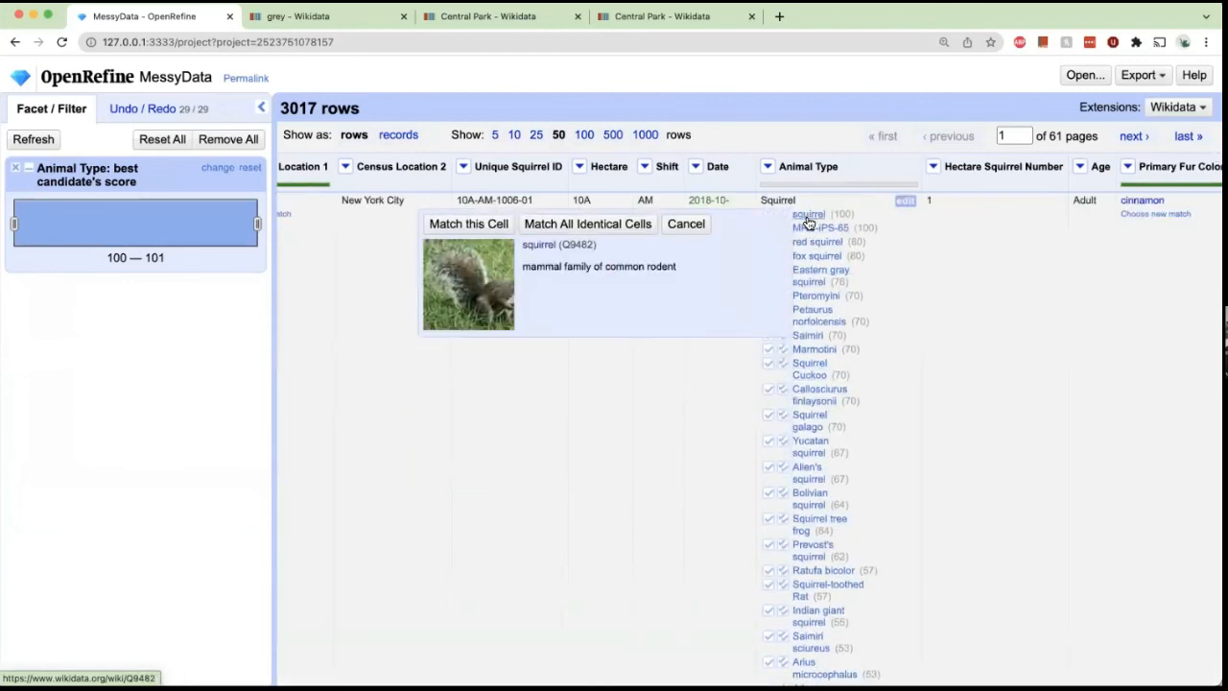
pyautogui.moveTo(822, 276)
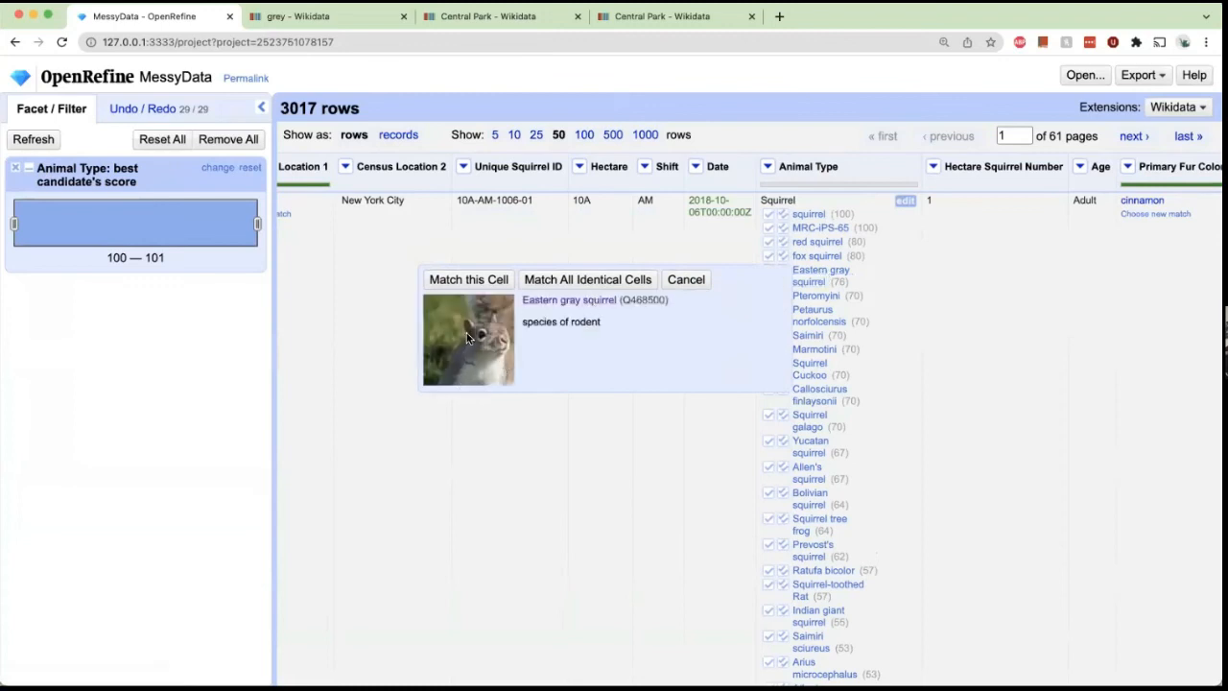
pyautogui.click(603, 280)
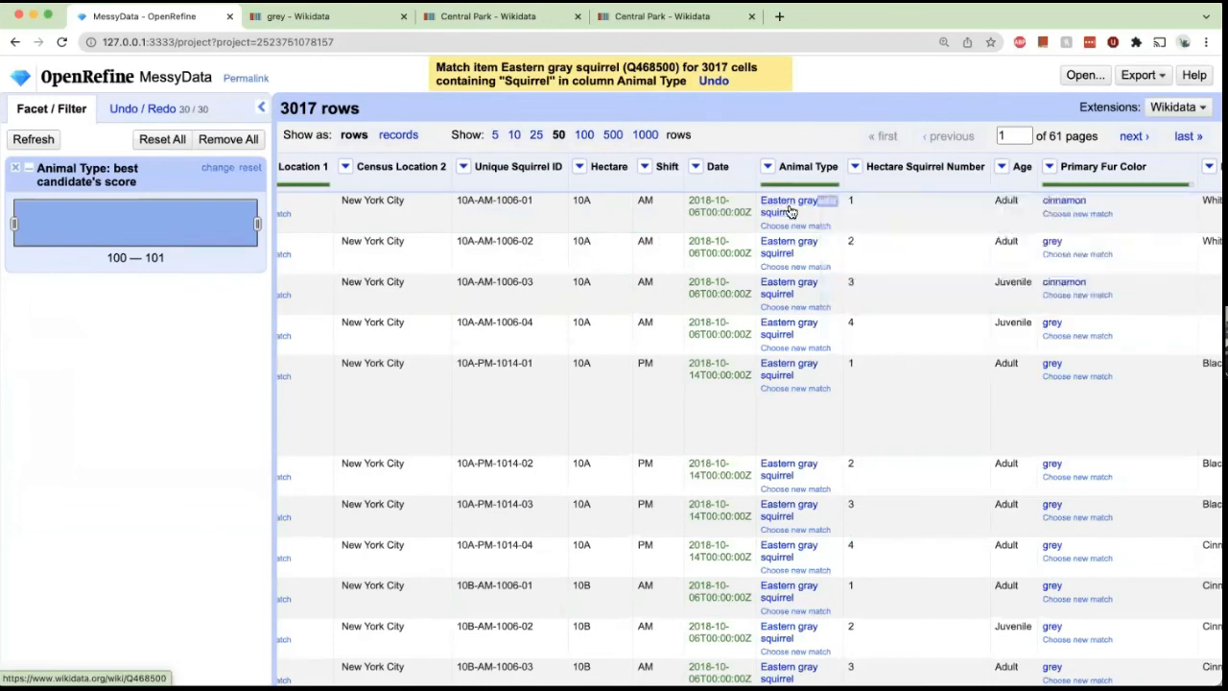
# Open the Eastern gray squirrel Wikidata item from a matched cell, review its statements, and return to the project.
pyautogui.click(788, 209)
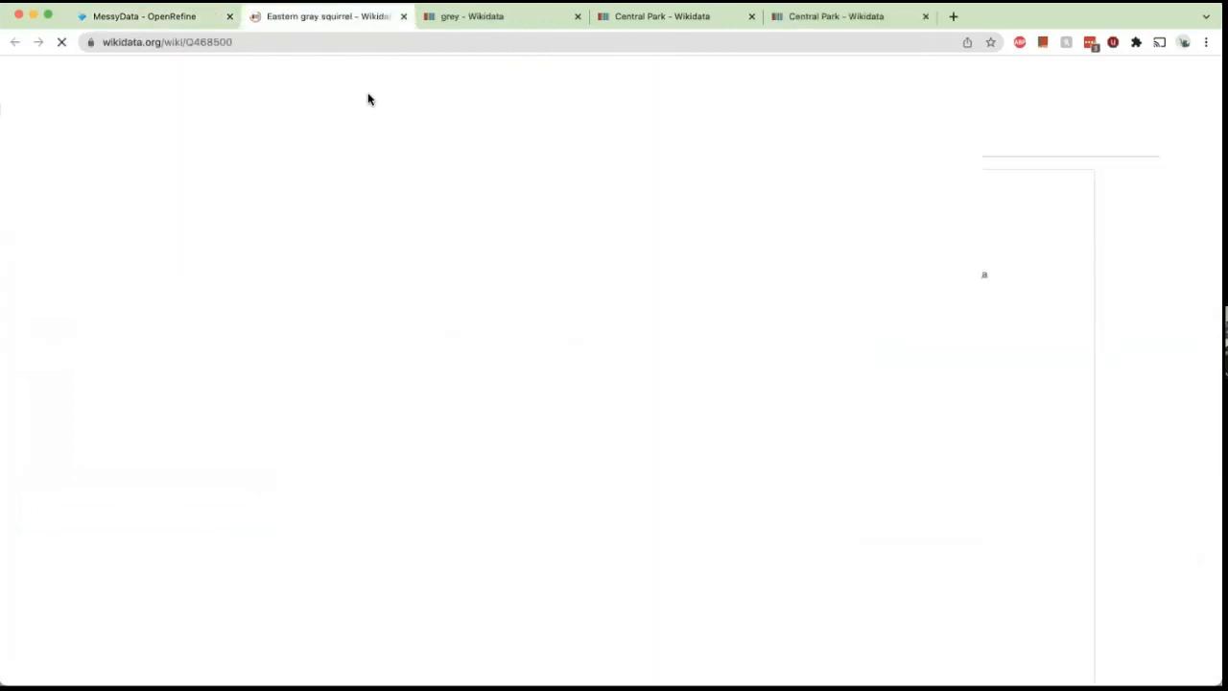
pyautogui.scroll(-1, 368, 284)
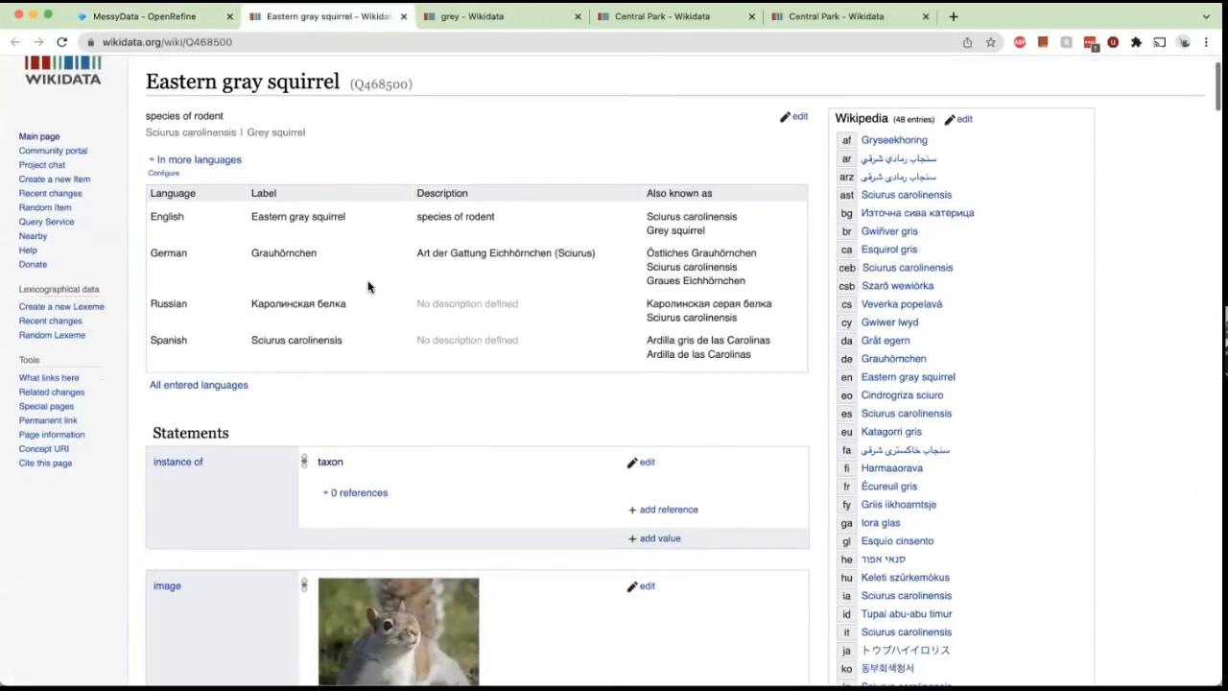
pyautogui.scroll(-10, 368, 286)
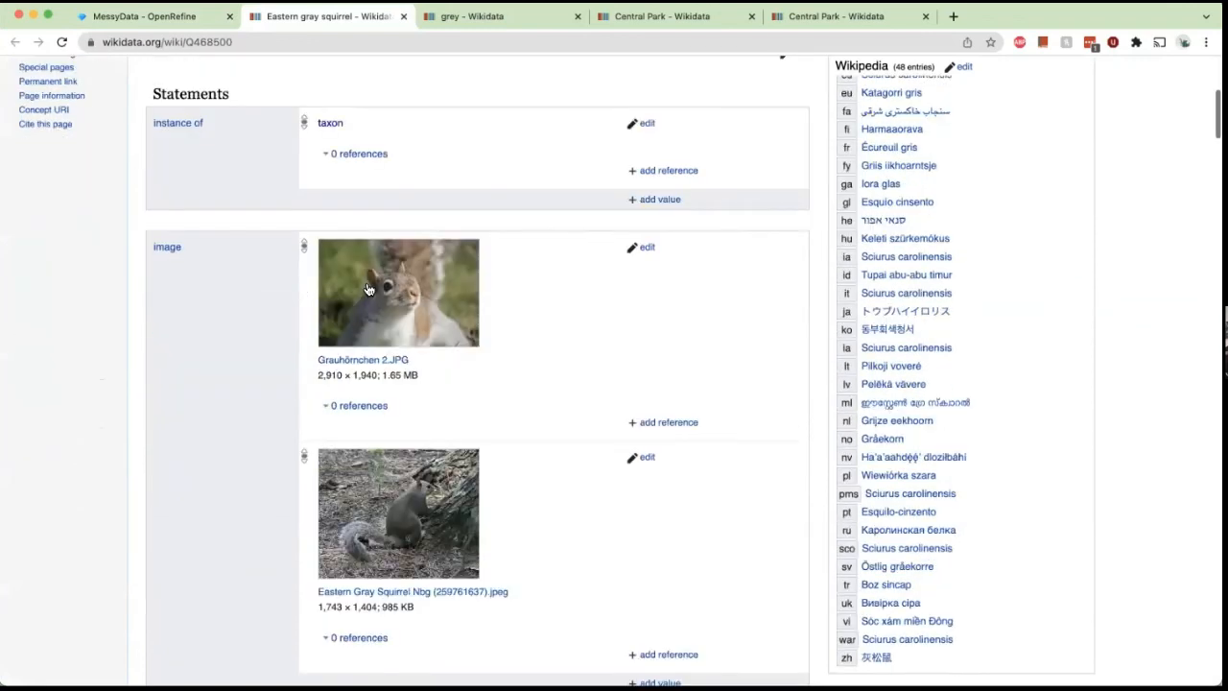
pyautogui.scroll(-1, 368, 287)
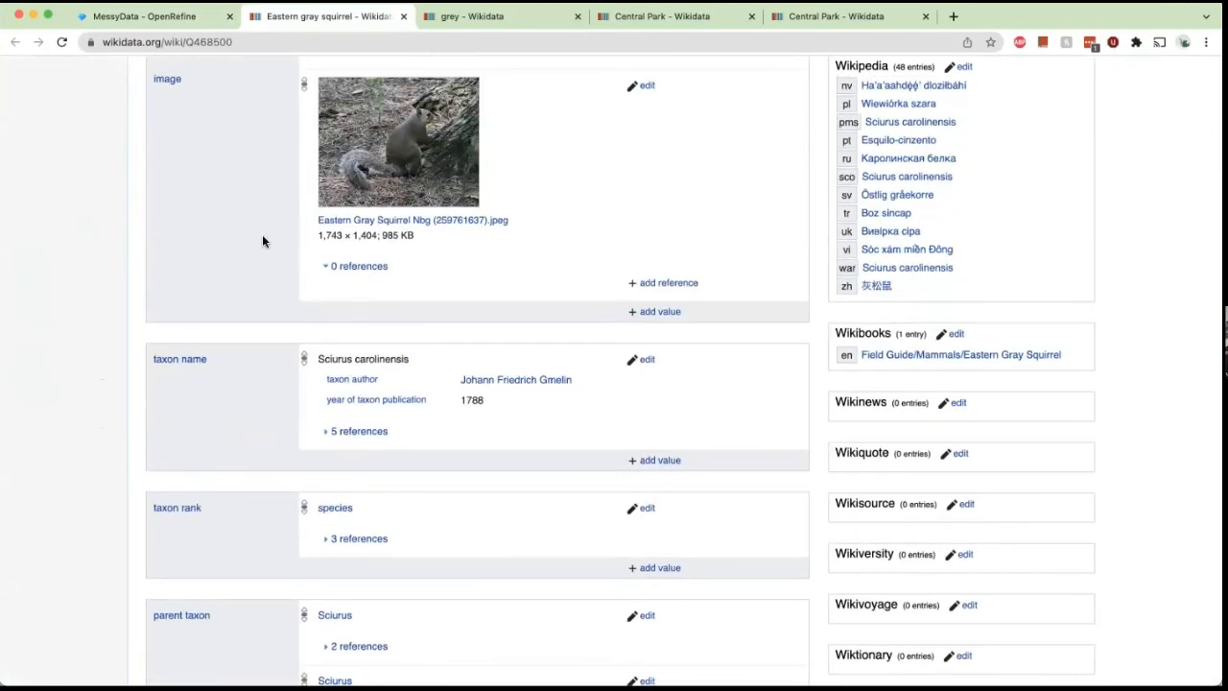
pyautogui.click(177, 18)
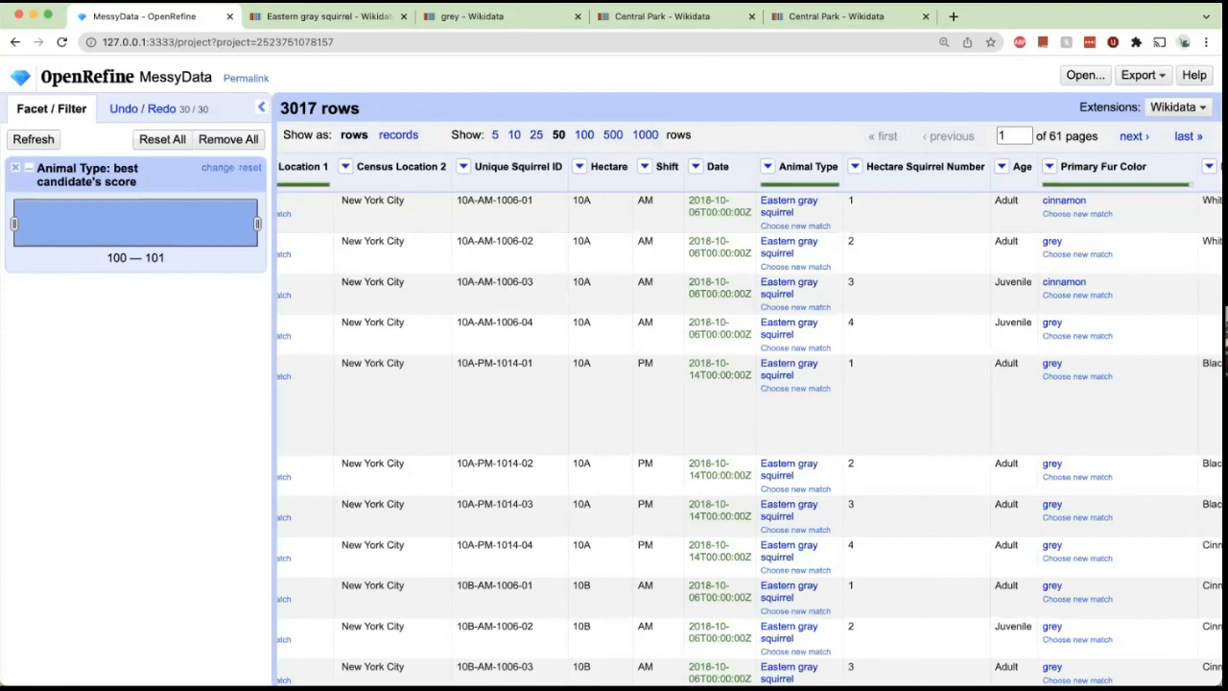
# Export the project as a comma-separated value file.
pyautogui.click(1139, 75)
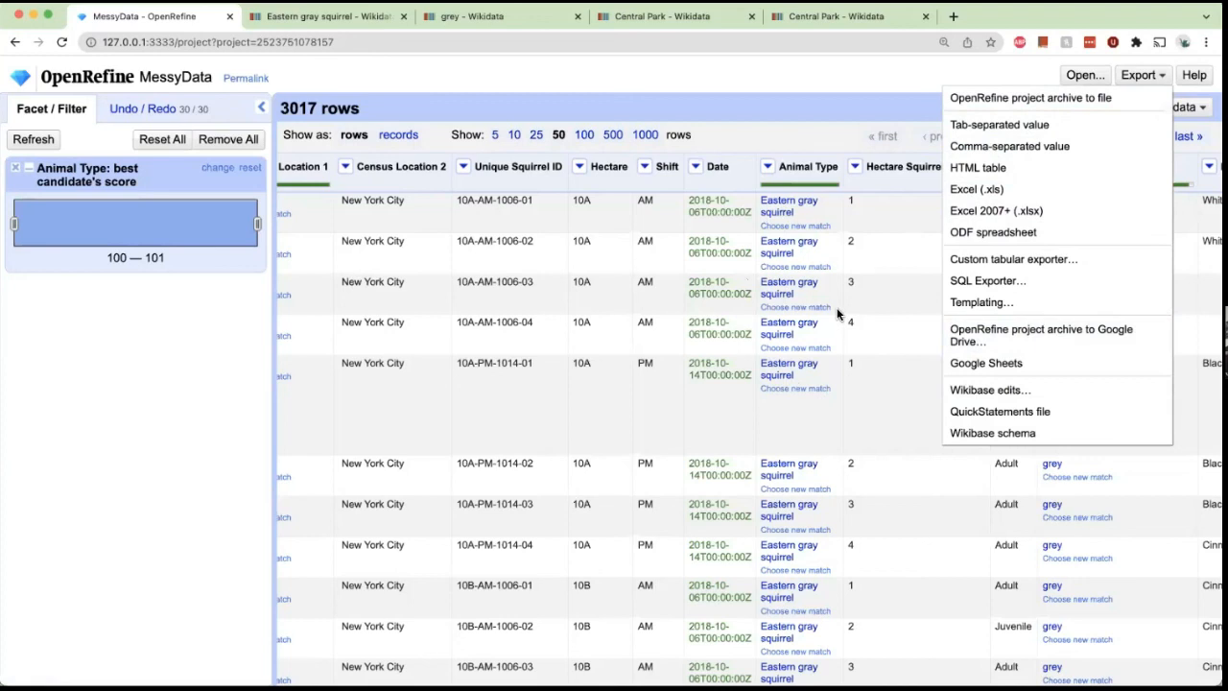
pyautogui.click(1056, 145)
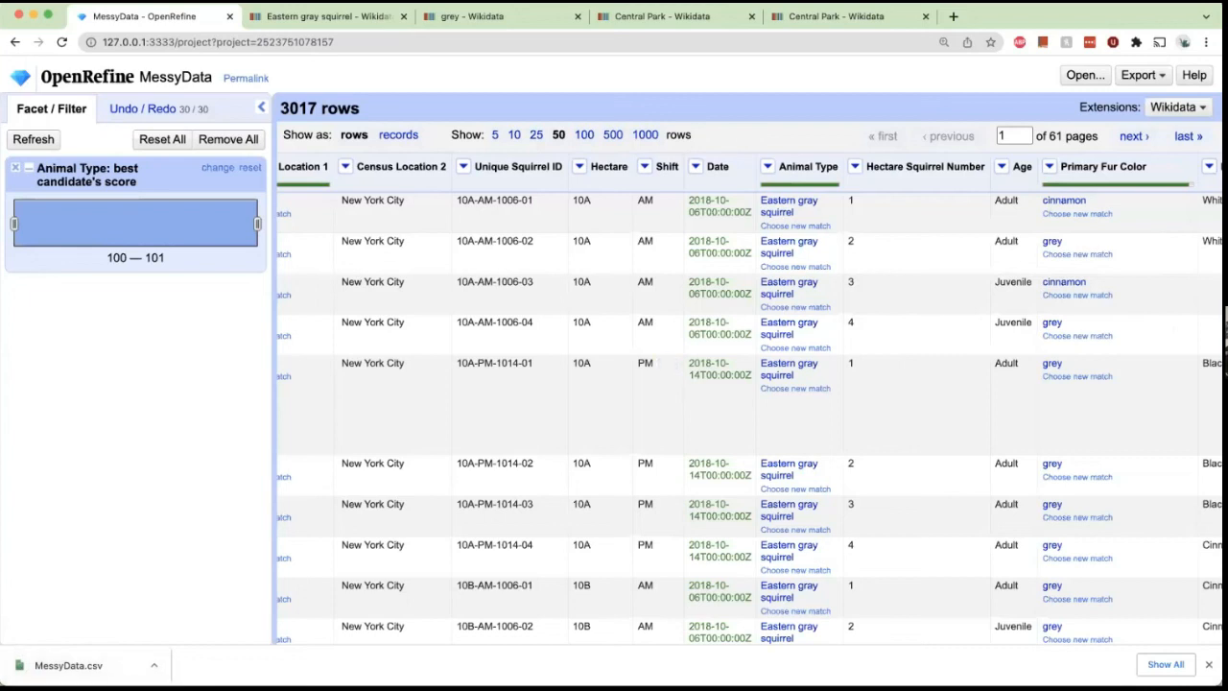
# Reopen the MessyData project from the OpenRefine project list.
pyautogui.click(1085, 75)
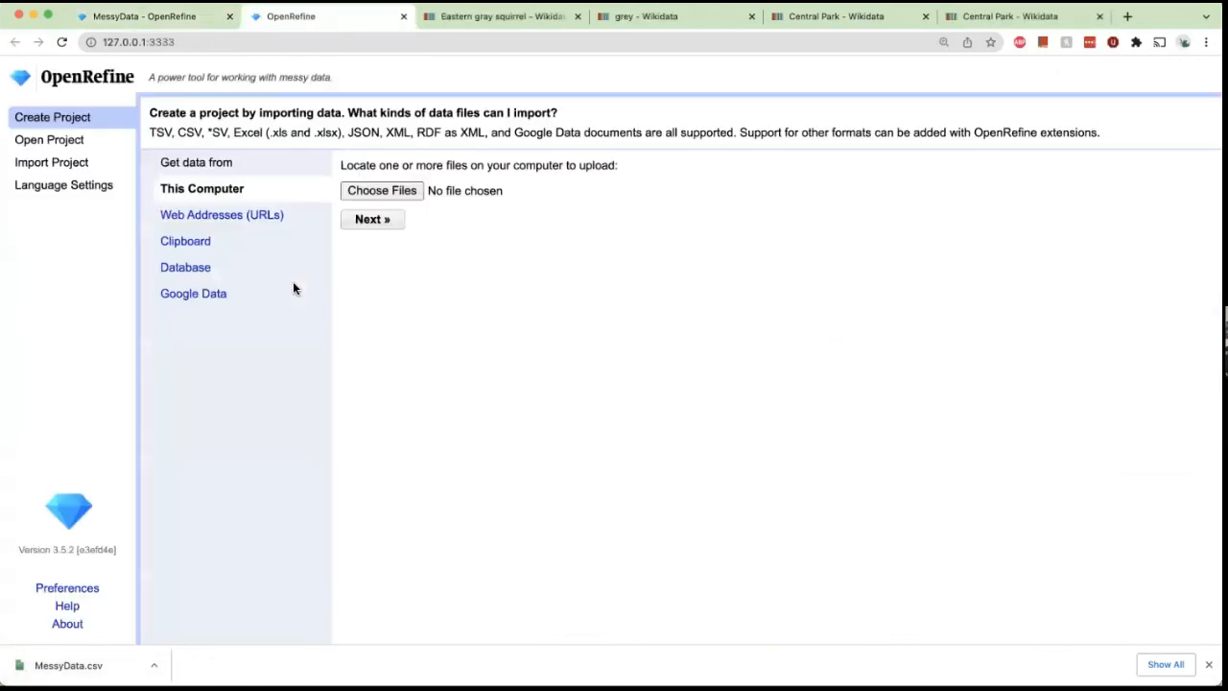
pyautogui.click(65, 142)
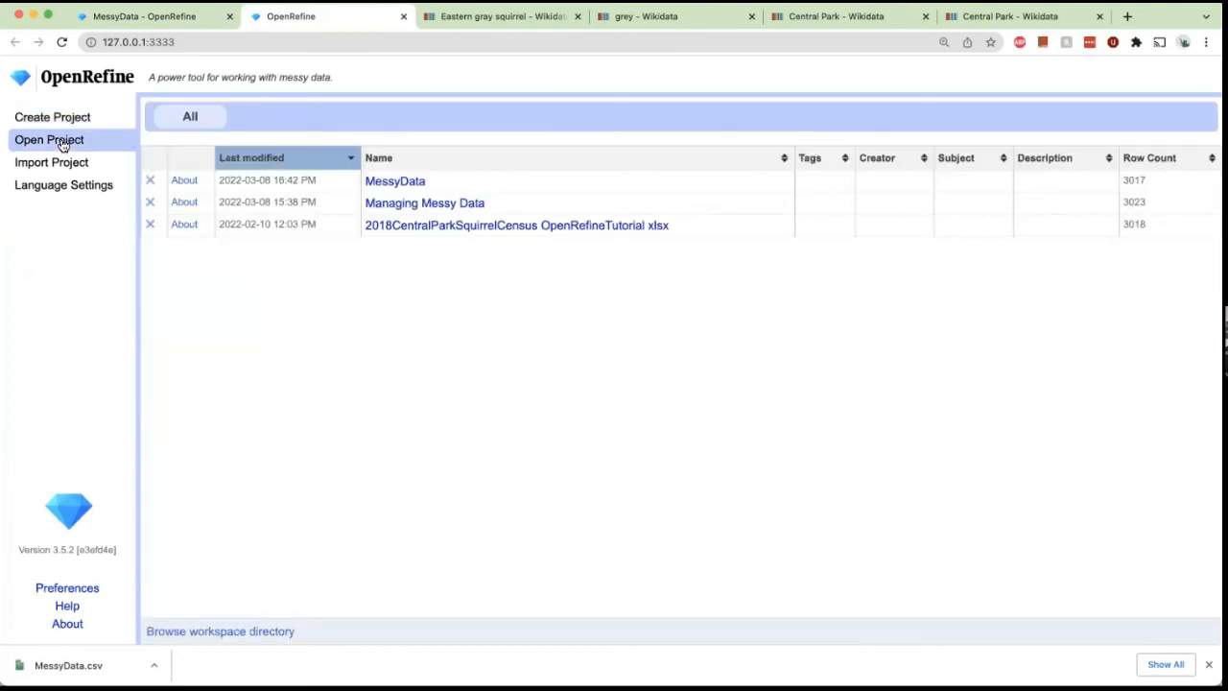
pyautogui.click(229, 17)
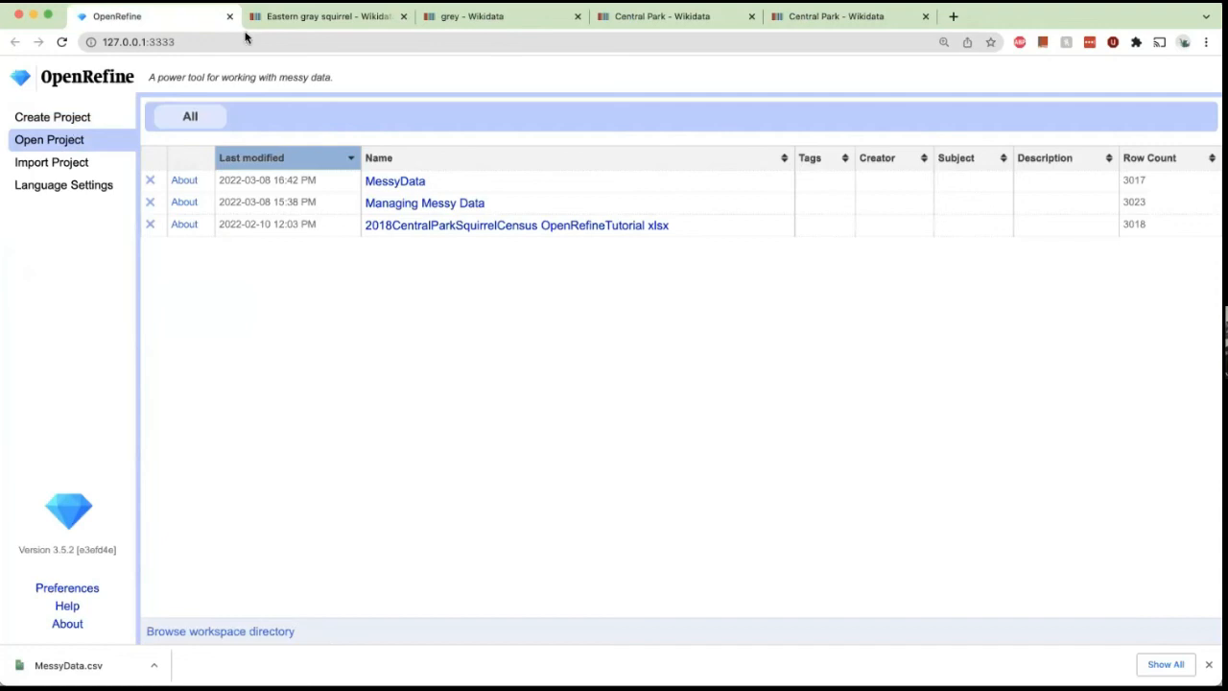
pyautogui.click(86, 121)
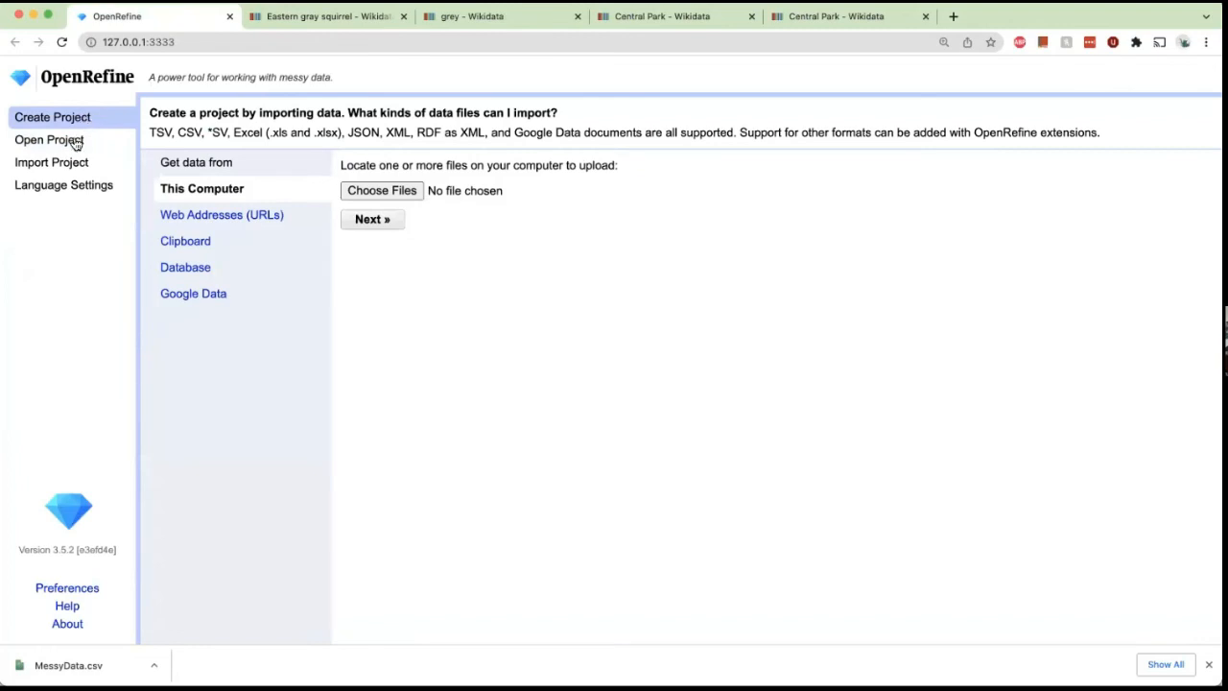
pyautogui.click(74, 147)
pyautogui.click(373, 189)
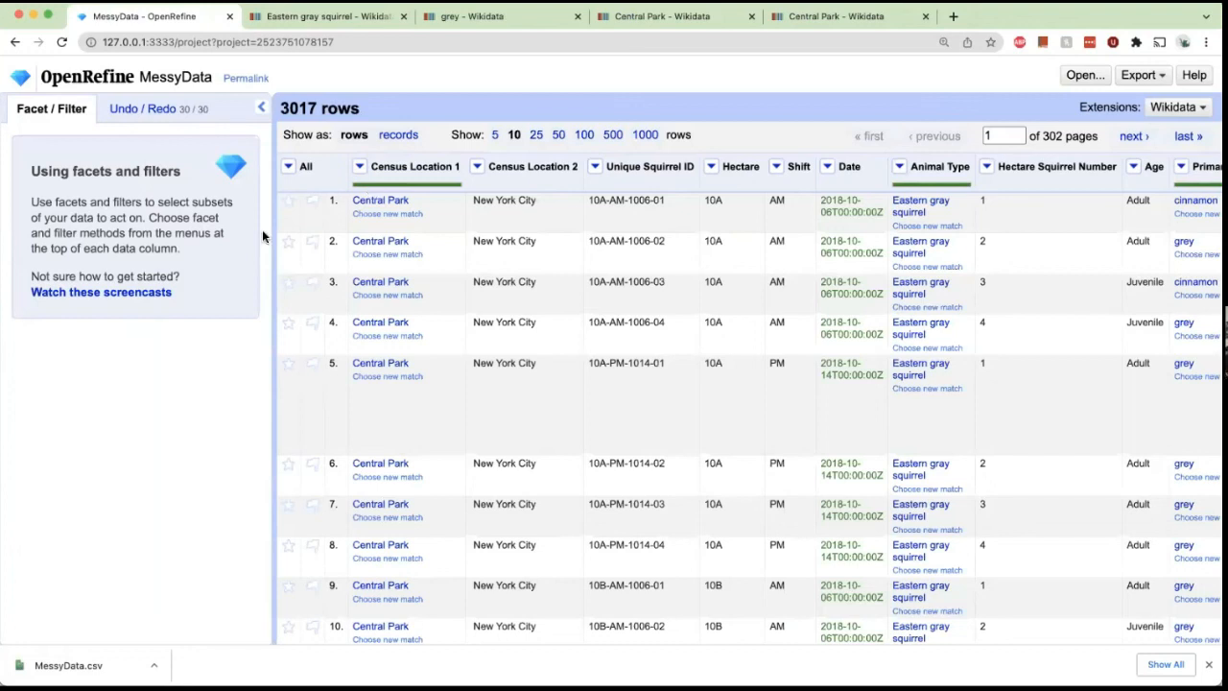
pyautogui.hscroll(2, 331, 276)
pyautogui.moveTo(326, 286)
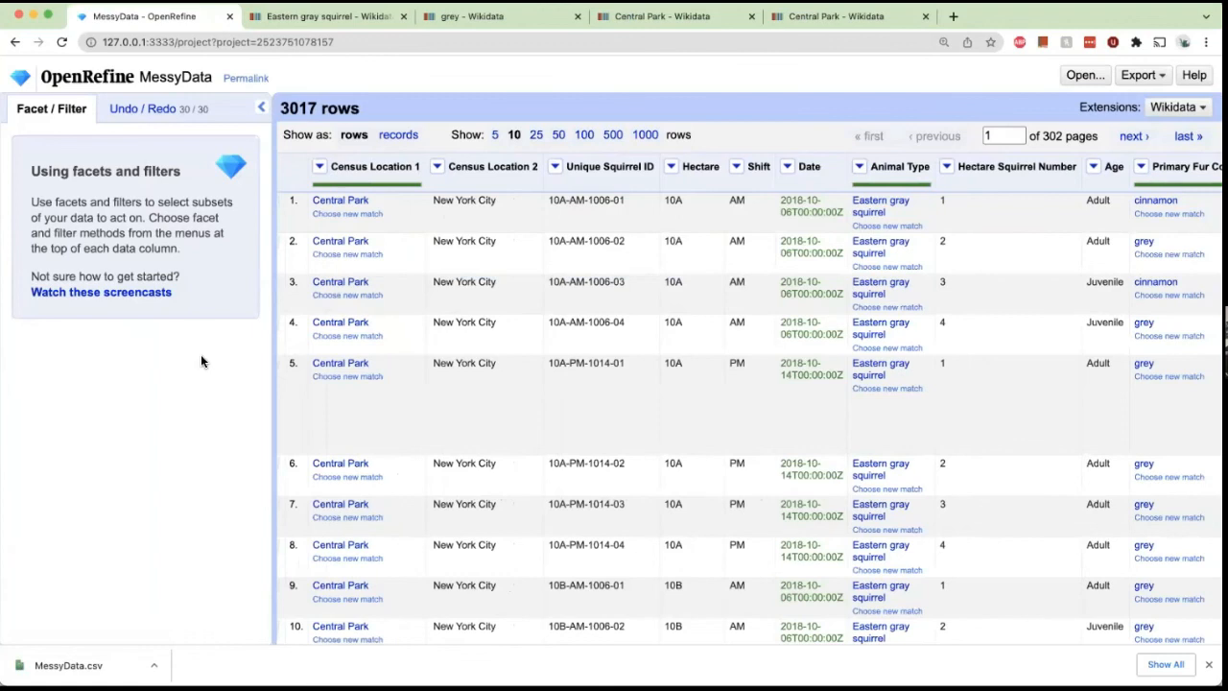
pyautogui.click(13, 42)
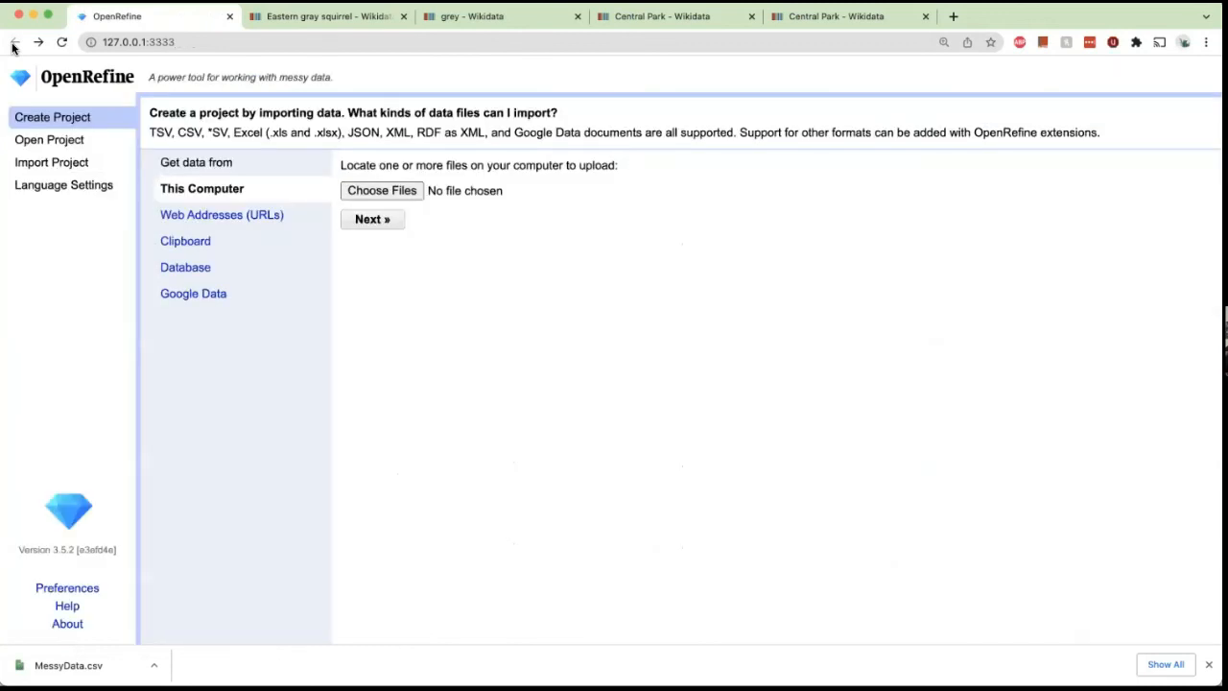
pyautogui.click(38, 42)
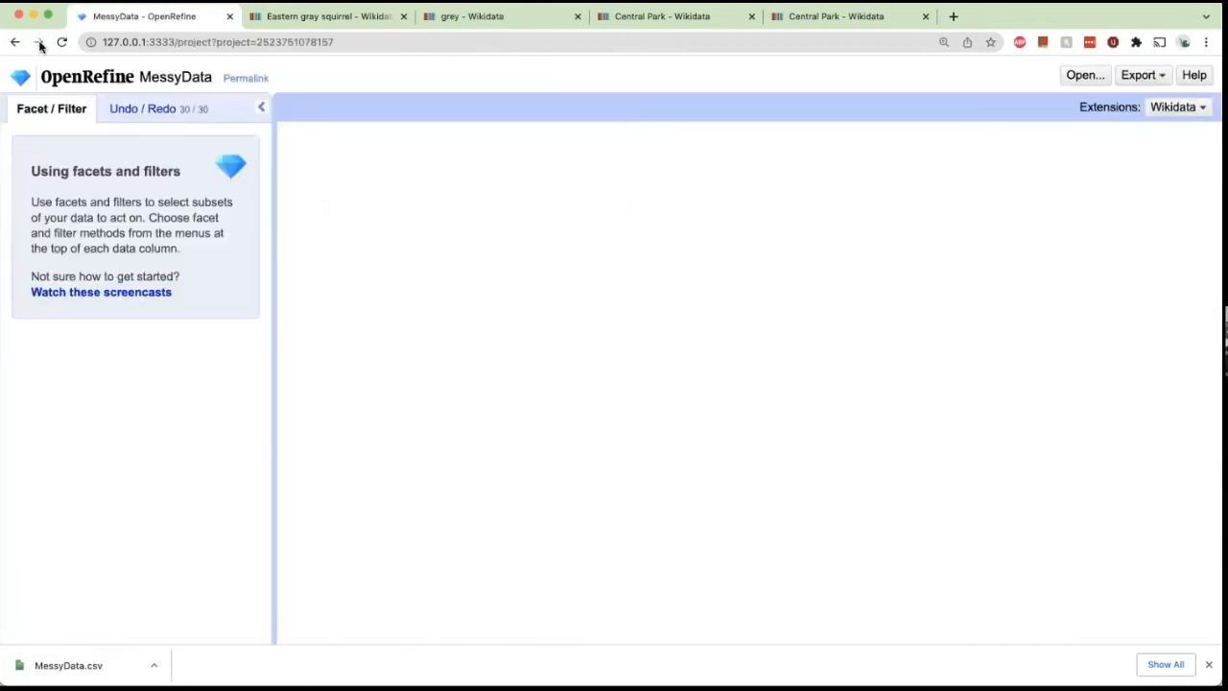